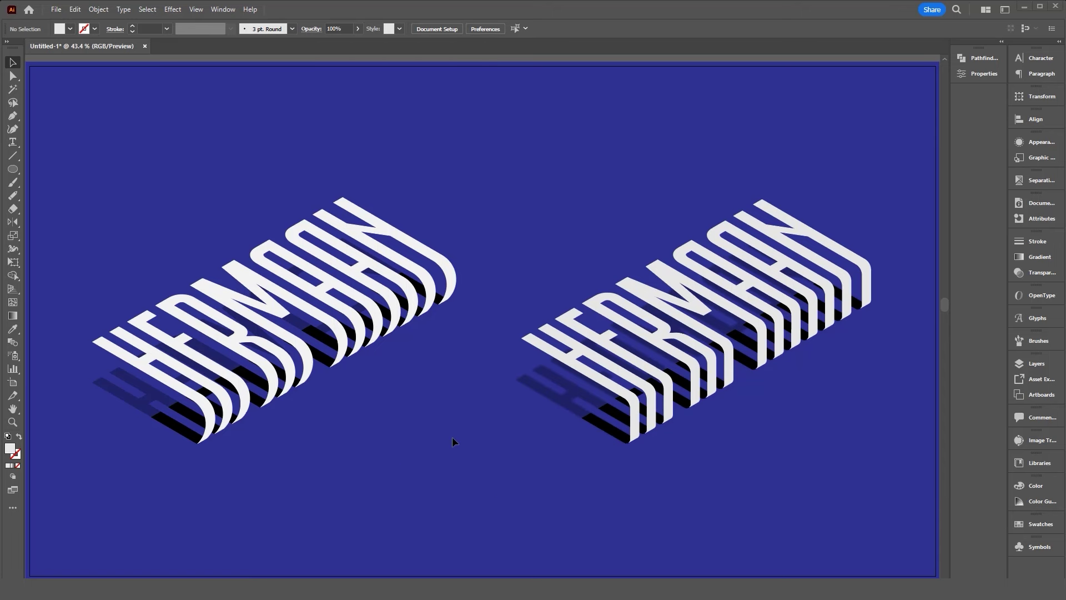
# Look over the eraser tool group, then scroll through the Telegram chat list
pyautogui.click(16, 211)
pyautogui.click(200, 160)
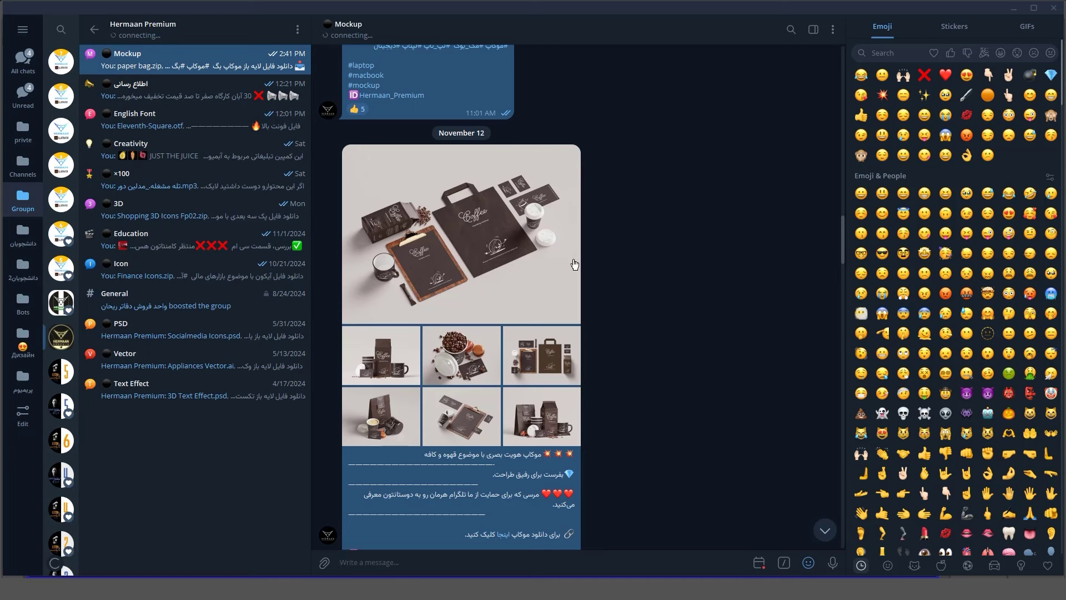
pyautogui.scroll(-1, 619, 376)
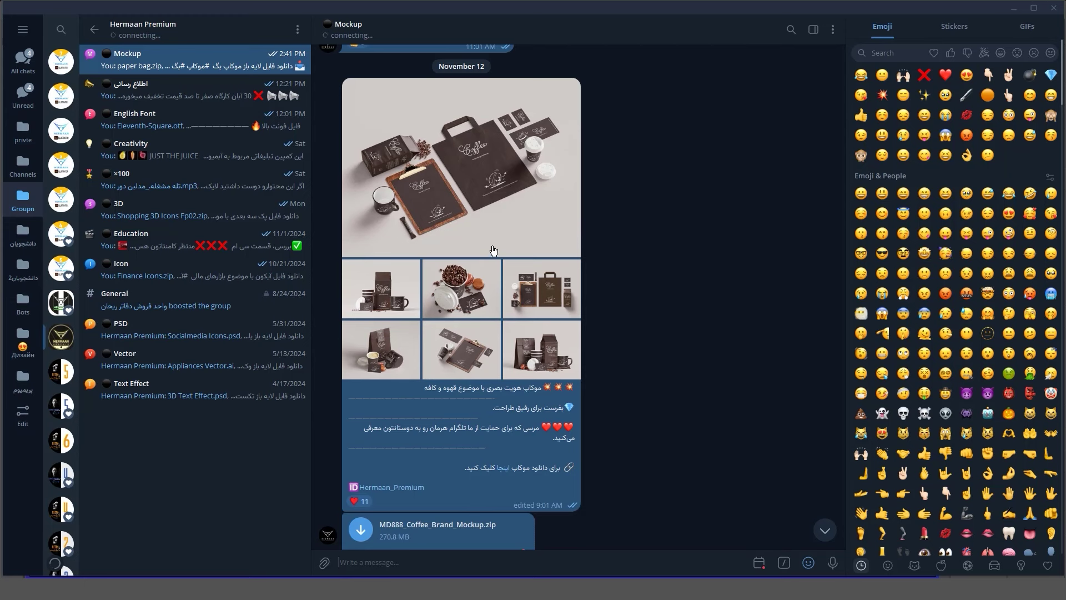
pyautogui.moveTo(541, 352)
pyautogui.scroll(-1, 502, 271)
pyautogui.scroll(-1, 469, 448)
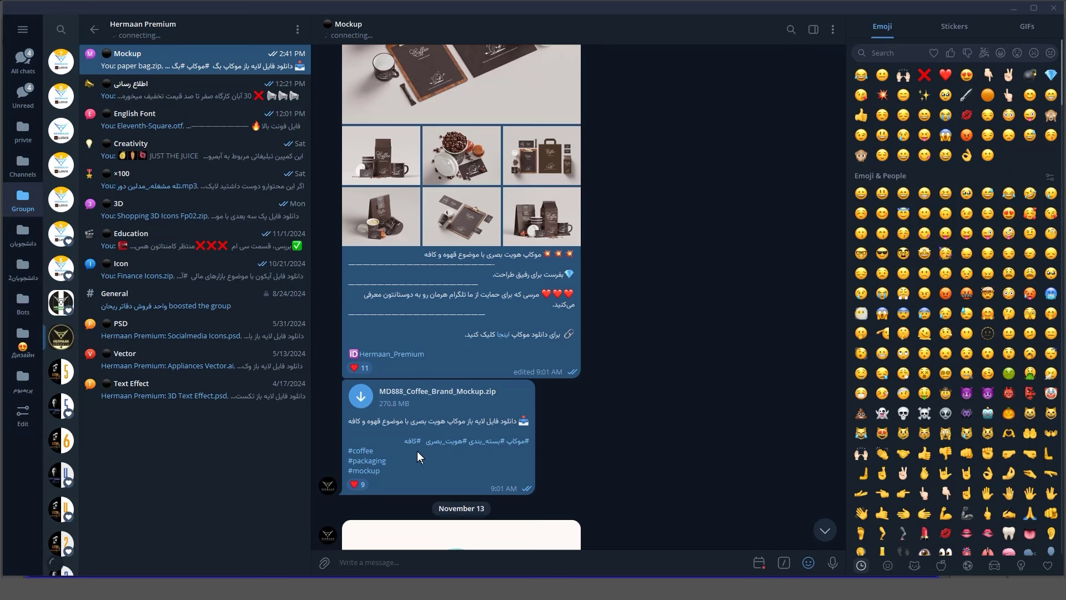
# Open the English Font chat and scroll through its posts
pyautogui.moveTo(403, 454)
pyautogui.click(155, 119)
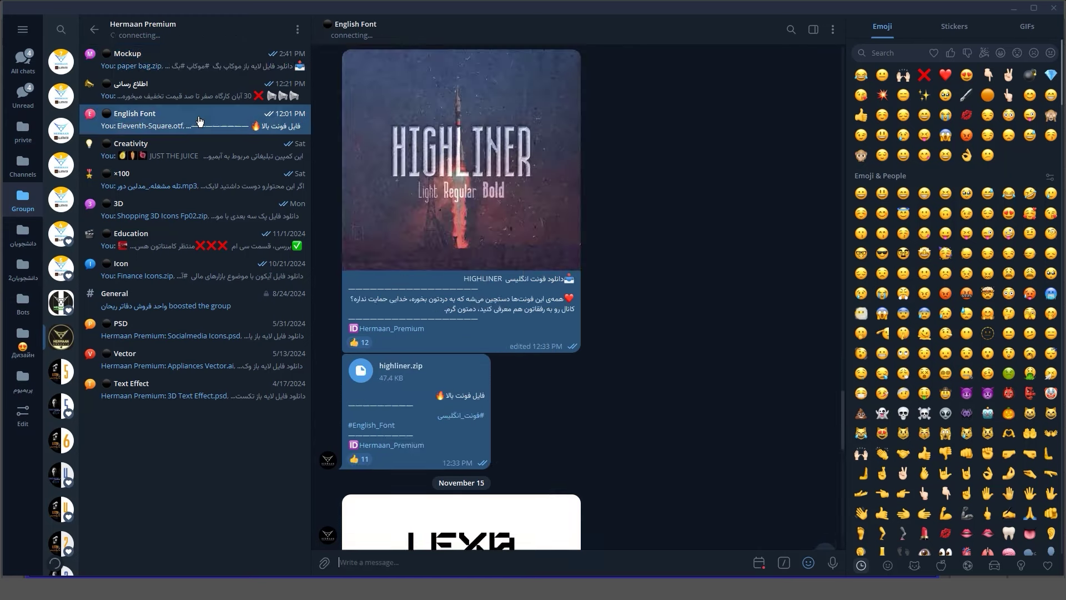
pyautogui.scroll(-3, 528, 360)
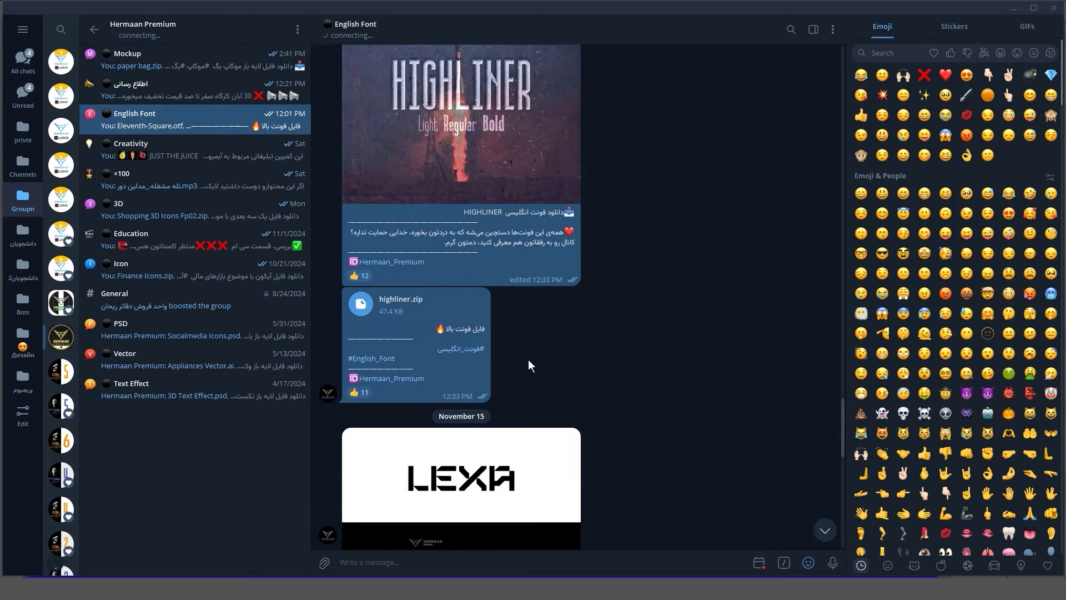
pyautogui.scroll(5, 528, 353)
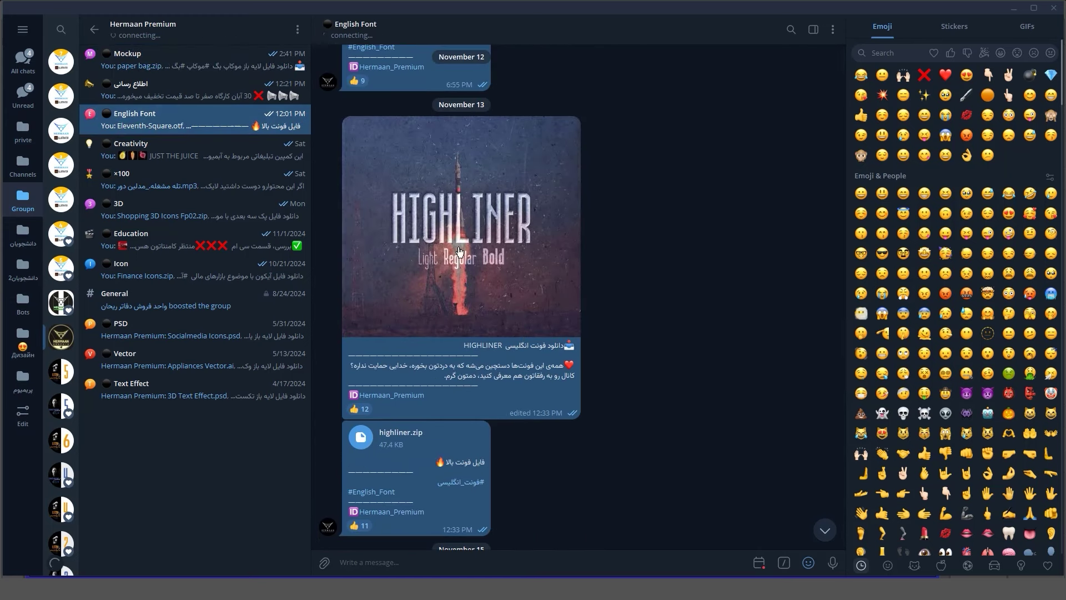
pyautogui.scroll(-3, 485, 244)
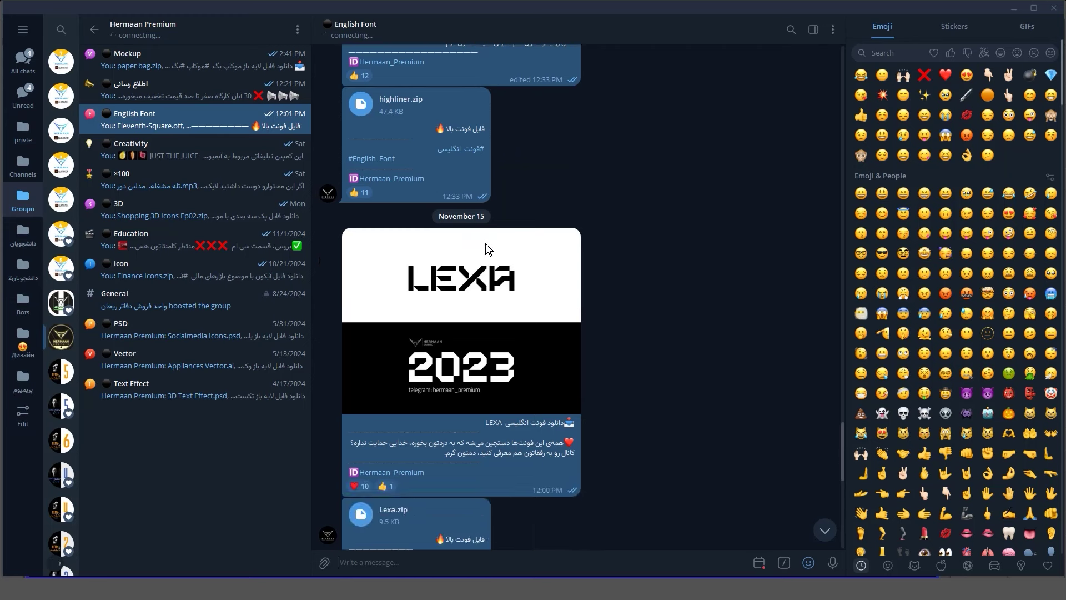
pyautogui.scroll(-1, 486, 243)
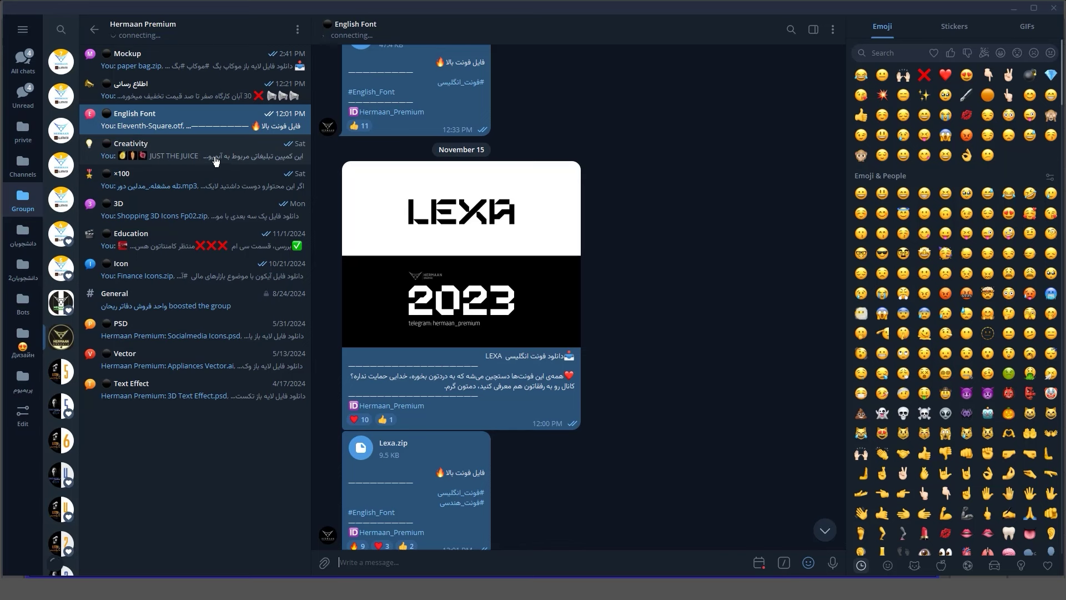
# Browse the Creativity chat, open the ×100 chat, then select the HERMAAN text
pyautogui.click(169, 156)
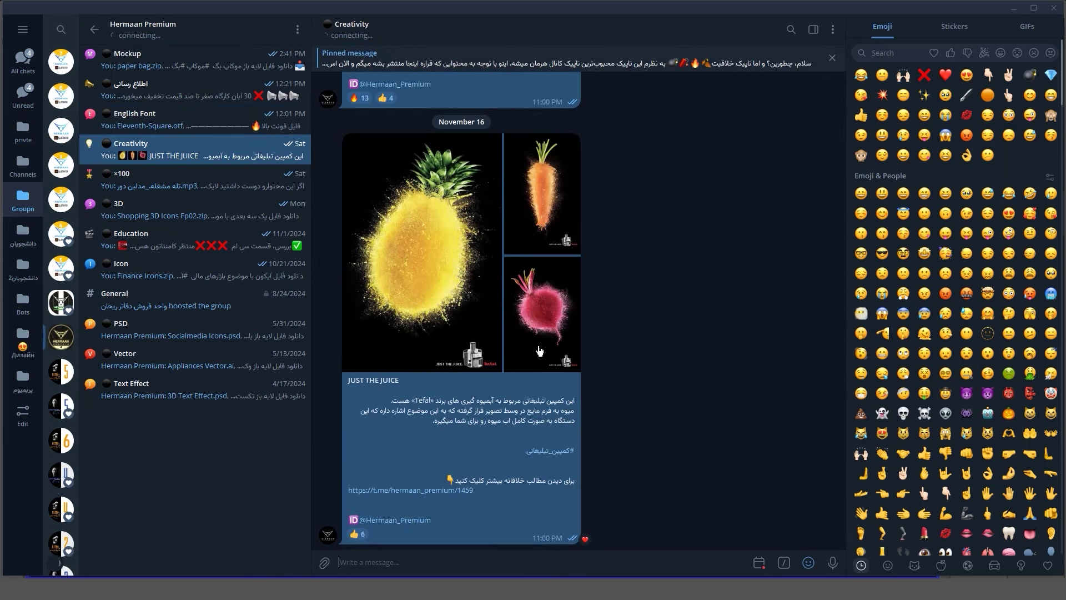
pyautogui.scroll(1, 539, 351)
pyautogui.scroll(3, 541, 345)
pyautogui.scroll(3, 544, 336)
pyautogui.scroll(1, 546, 329)
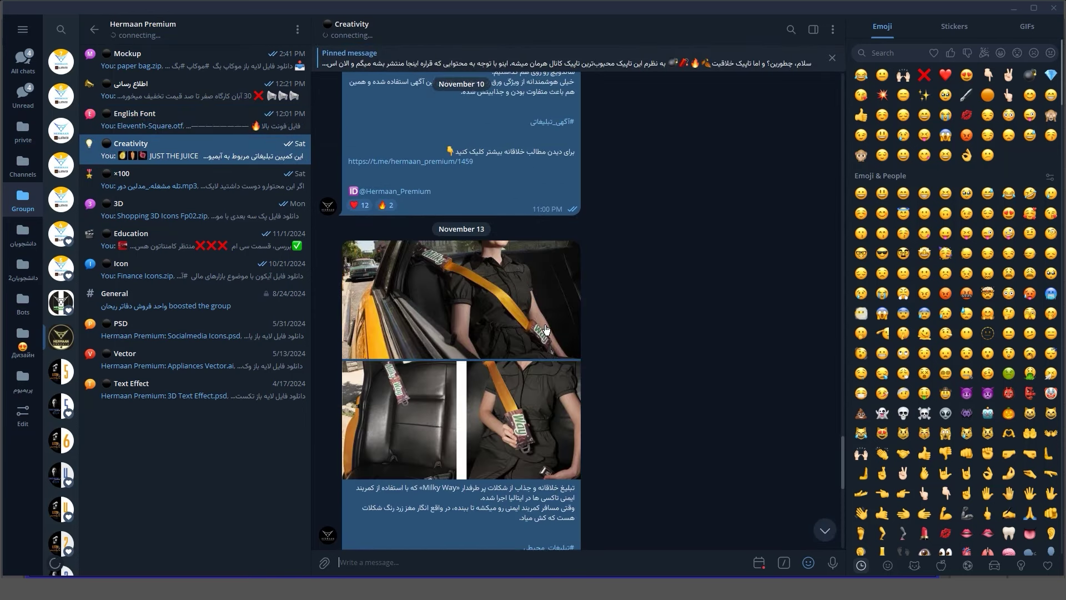
pyautogui.scroll(2, 542, 326)
pyautogui.scroll(2, 538, 323)
pyautogui.scroll(2, 532, 317)
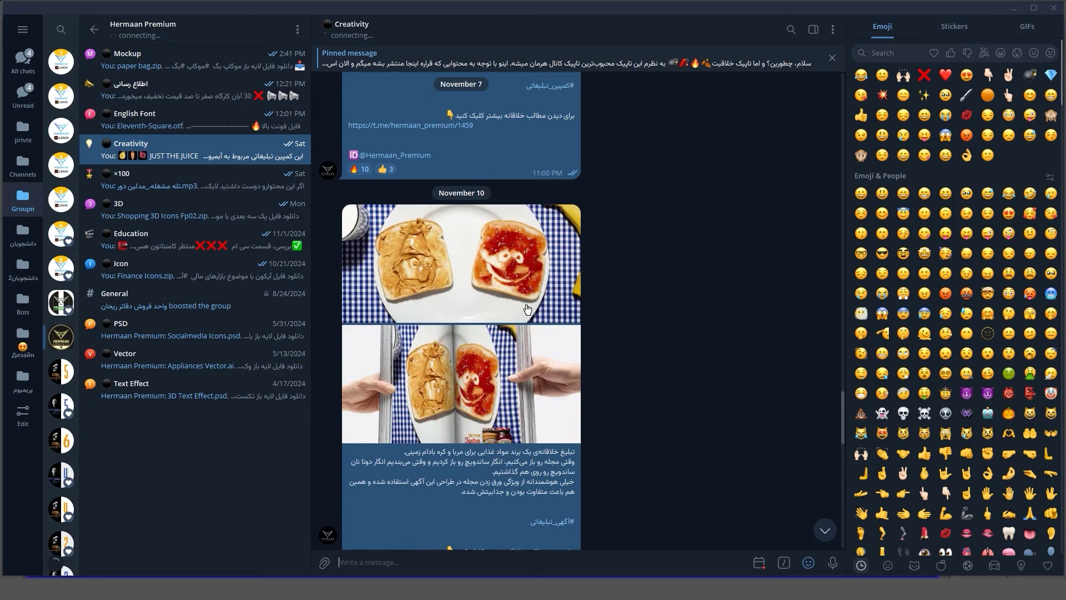
pyautogui.scroll(3, 527, 309)
pyautogui.scroll(8, 567, 254)
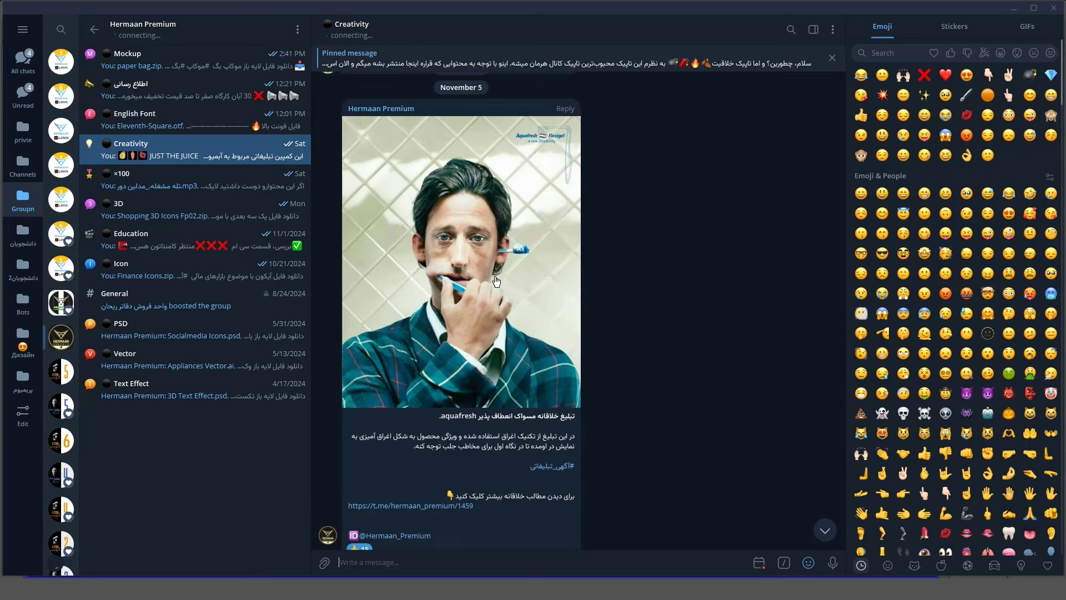
pyautogui.click(204, 190)
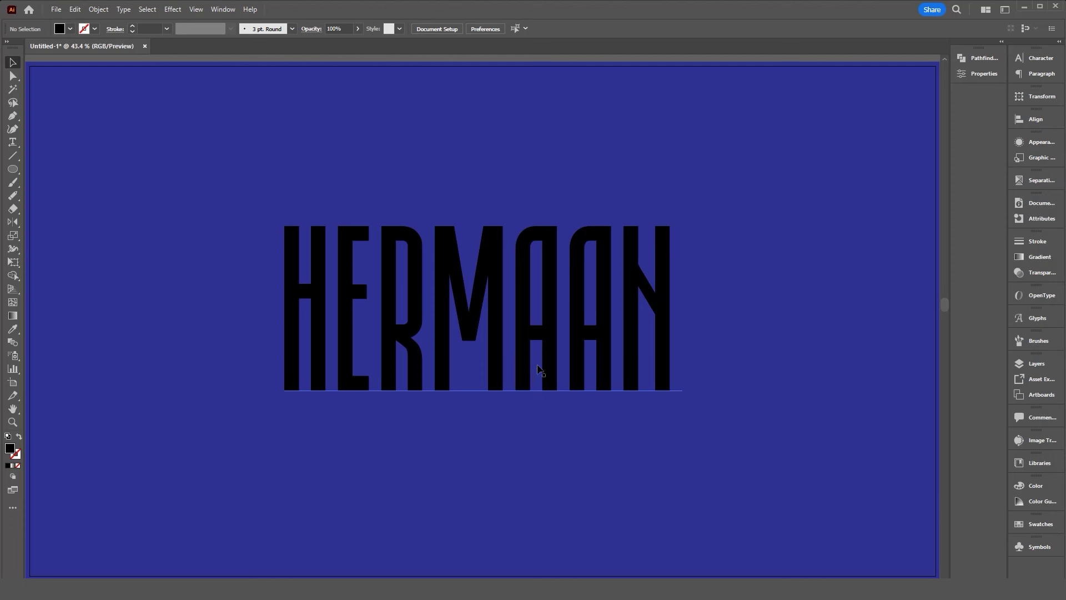
pyautogui.click(543, 358)
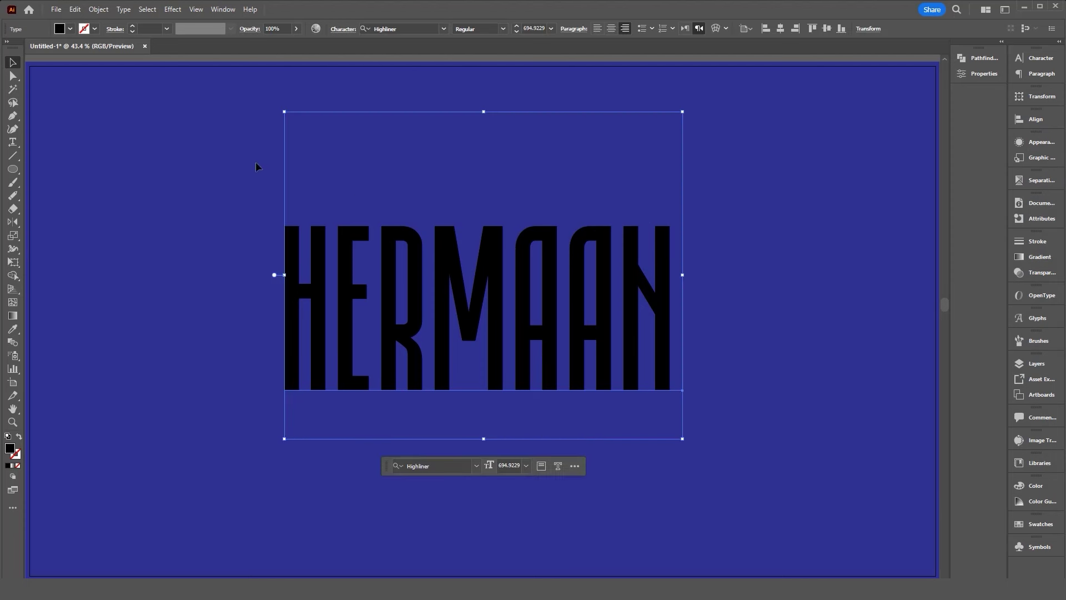
# Fill the HERMAAN text with light grey from the Fill swatches
pyautogui.click(70, 28)
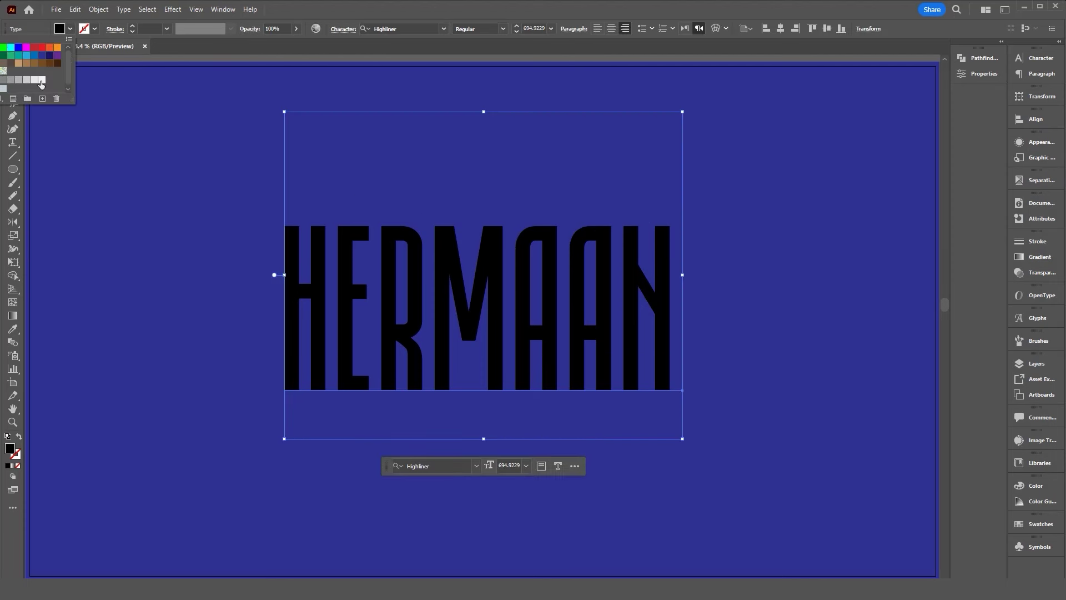
pyautogui.click(42, 81)
pyautogui.click(35, 80)
pyautogui.click(266, 232)
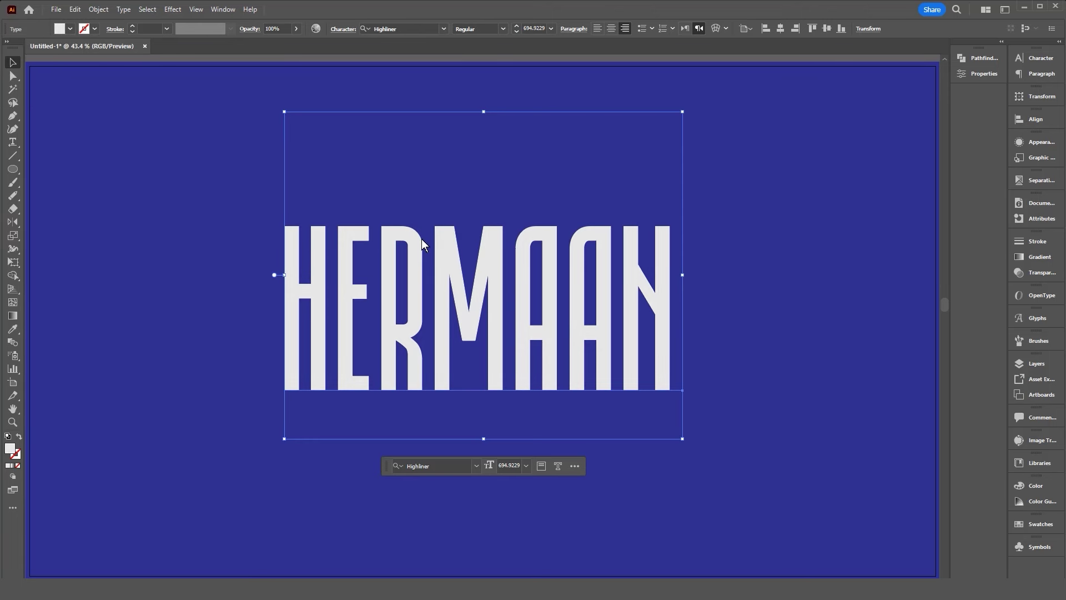
# Place a live-text copy of HERMAAN off the artboard to the left
pyautogui.rightClick(421, 238)
pyautogui.click(468, 401)
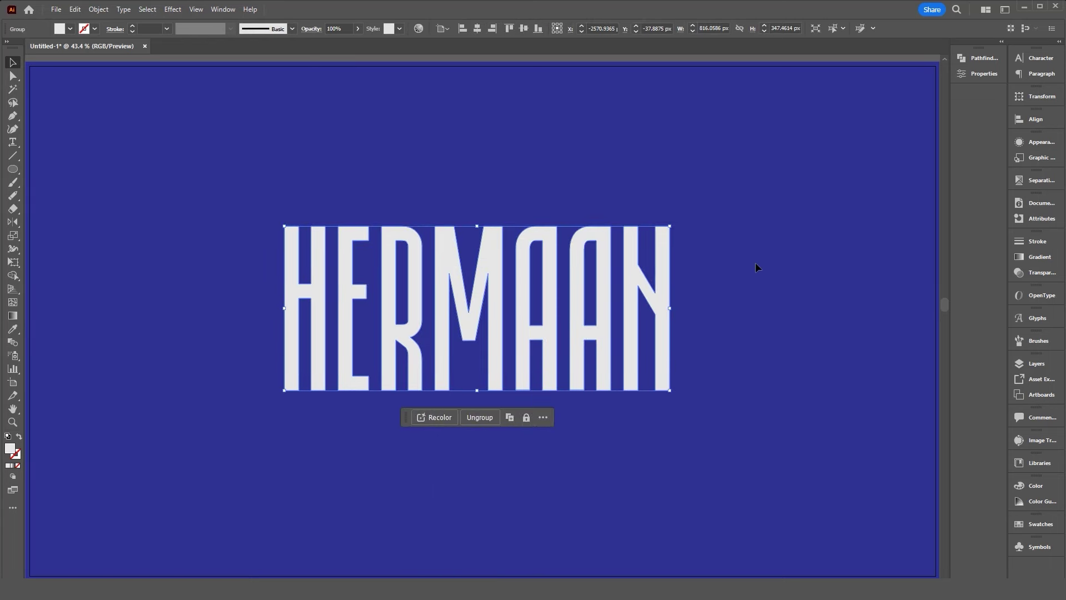
pyautogui.hotkey('ctrl', 'z')
pyautogui.scroll(-2, 794, 278)
pyautogui.moveTo(664, 304); pyautogui.dragTo(110, 213)
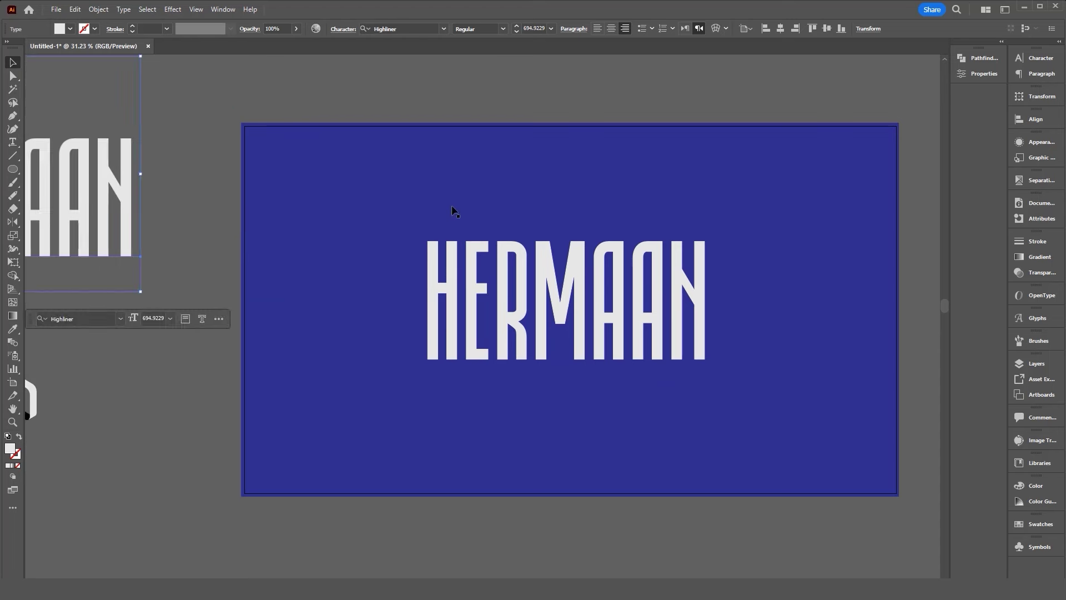
# Convert the original HERMAAN text to outlines and move it higher on the artboard
pyautogui.click(563, 198)
pyautogui.scroll(2, 563, 199)
pyautogui.rightClick(514, 265)
pyautogui.click(561, 427)
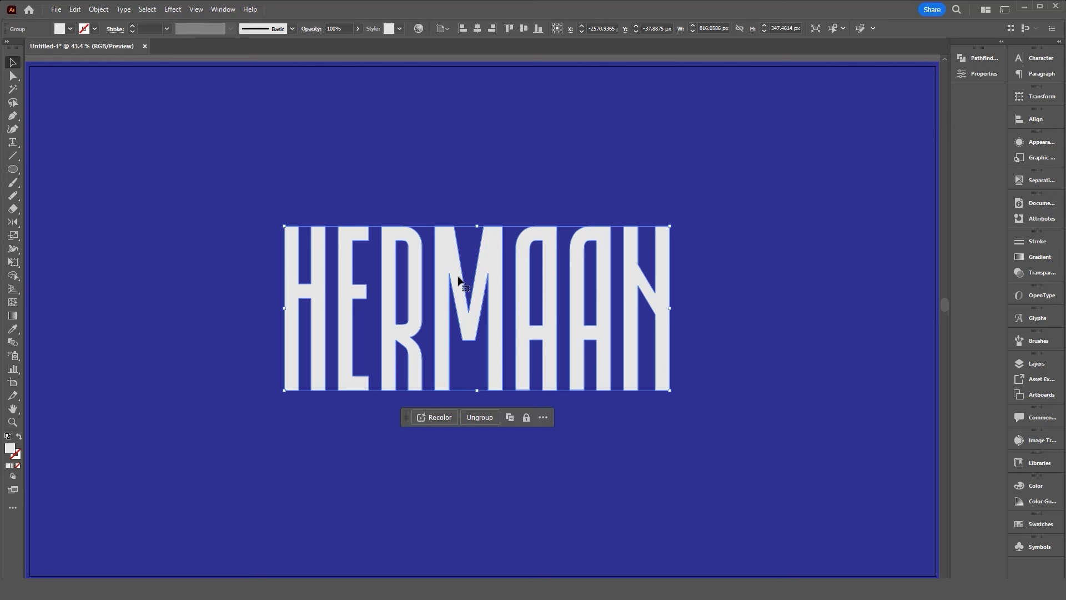
pyautogui.moveTo(460, 274); pyautogui.dragTo(459, 223)
pyautogui.click(14, 157)
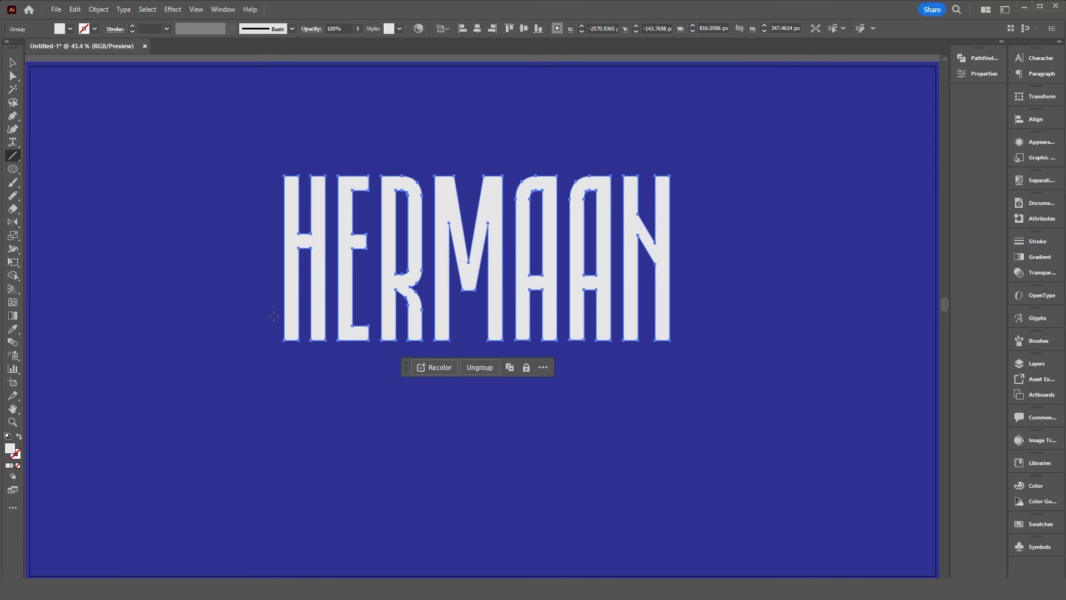
# Draw a horizontal line across the lower letters and select it together with the lettering
pyautogui.moveTo(274, 315); pyautogui.dragTo(684, 315)
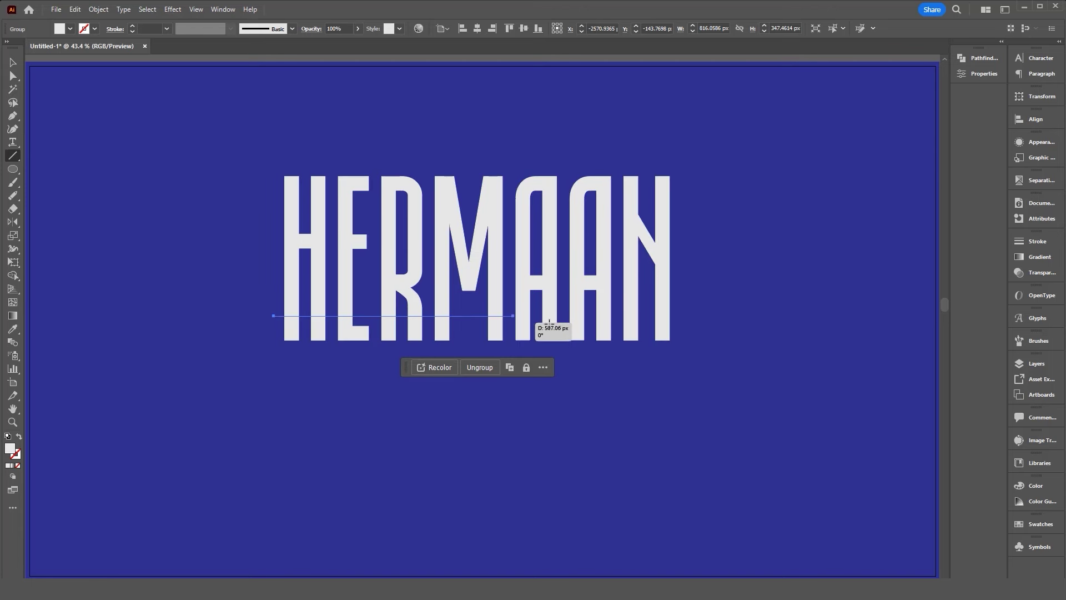
pyautogui.press('v')
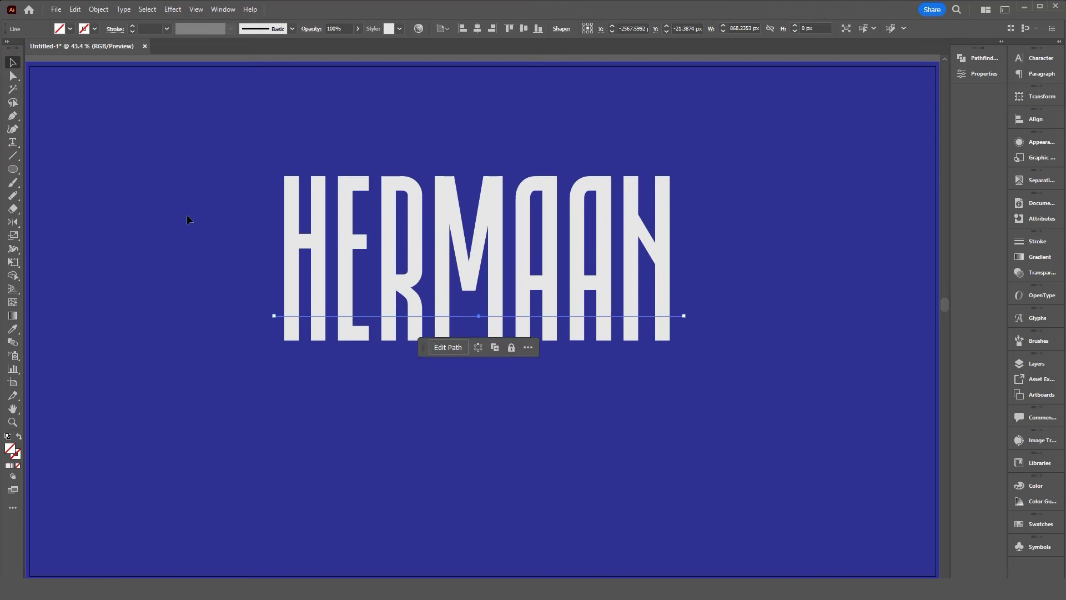
pyautogui.moveTo(187, 219); pyautogui.dragTo(417, 344)
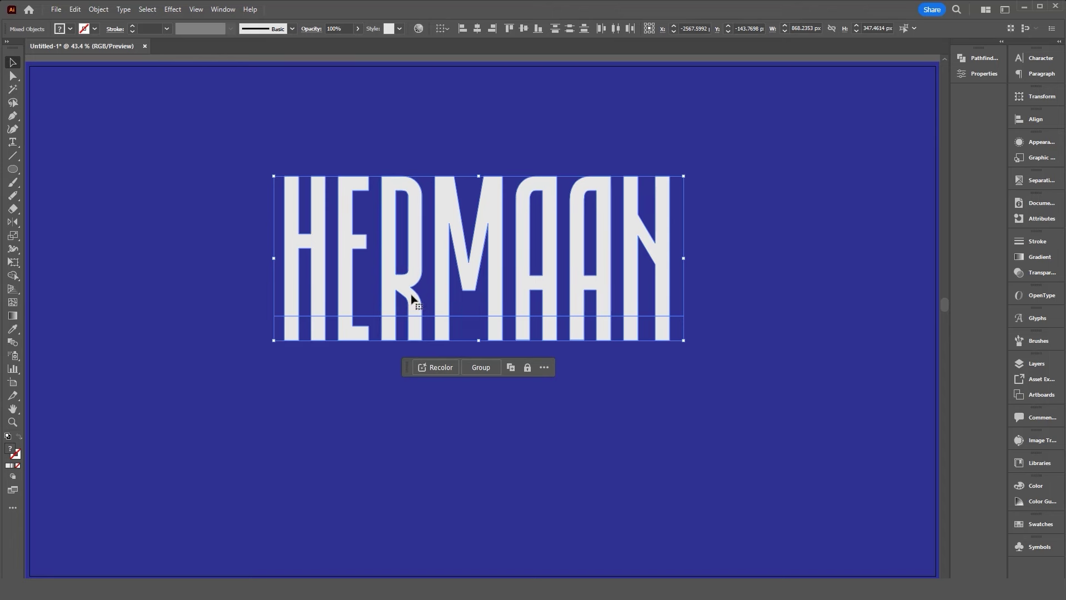
pyautogui.moveTo(982, 74)
pyautogui.mouseDown()
pyautogui.moveTo(156, 159)
pyautogui.moveTo(132, 125)
pyautogui.moveTo(777, 114)
pyautogui.mouseUp()
pyautogui.click(153, 159)
pyautogui.click(156, 119)
pyautogui.click(236, 238)
pyautogui.click(439, 302)
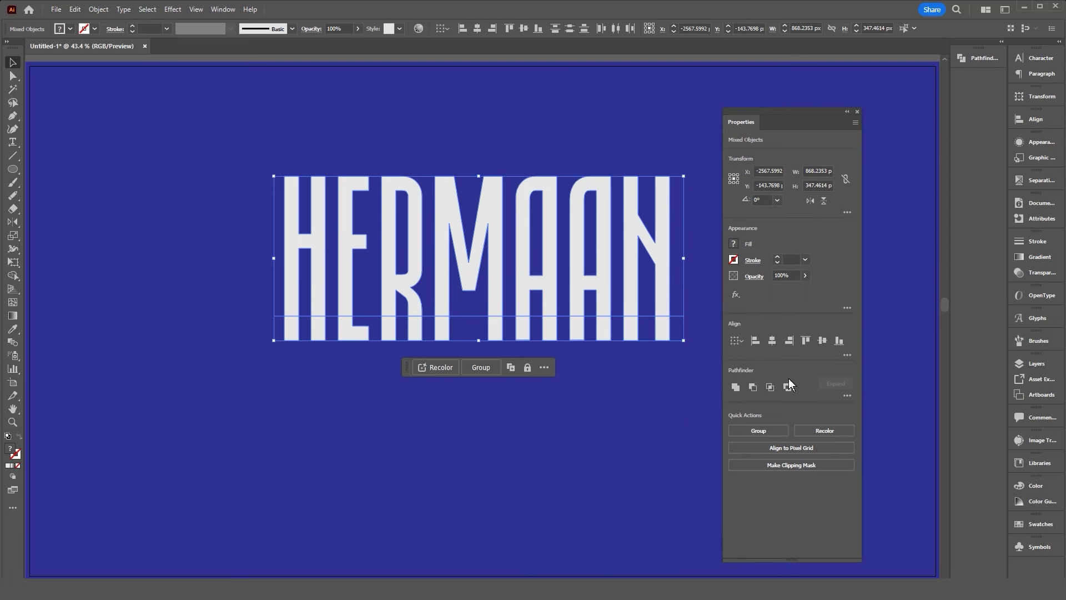
# Divide the letters along the line with Pathfinder, then group and ungroup the pieces
pyautogui.click(846, 396)
pyautogui.click(734, 455)
pyautogui.click(481, 274)
pyautogui.rightClick(480, 273)
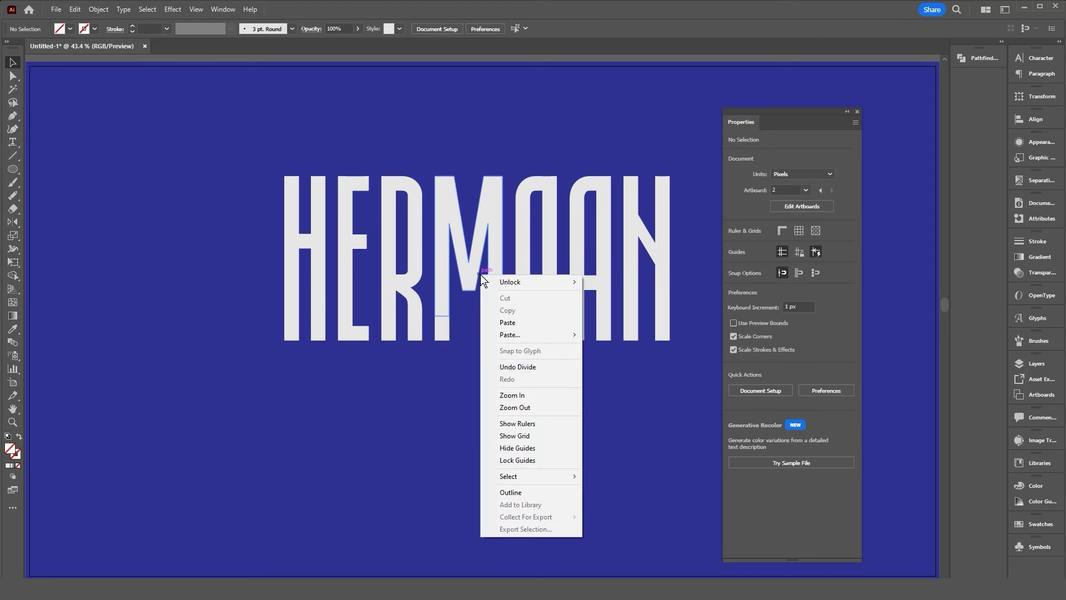
pyautogui.click(531, 379)
pyautogui.rightClick(461, 303)
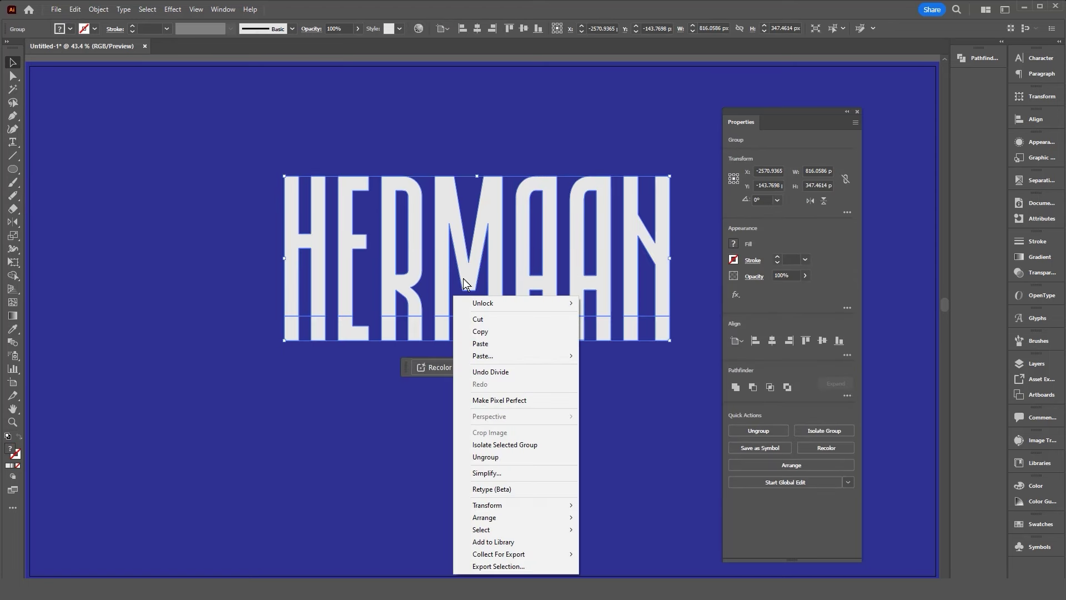
pyautogui.click(504, 460)
pyautogui.click(504, 431)
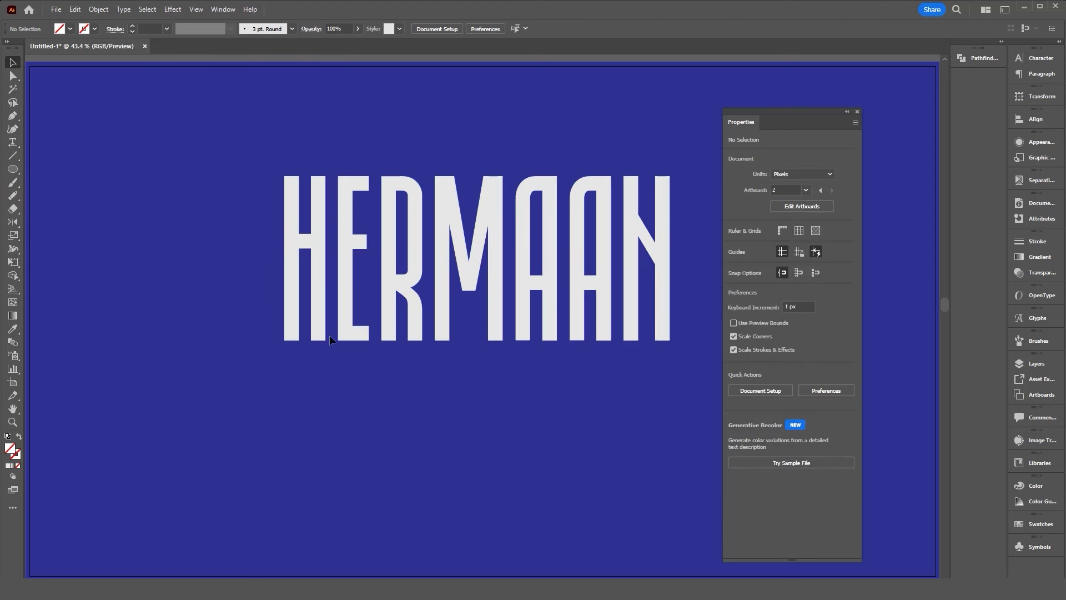
# Move the sliced bottom strip of the letters down, away from the word
pyautogui.moveTo(684, 377); pyautogui.dragTo(684, 377)
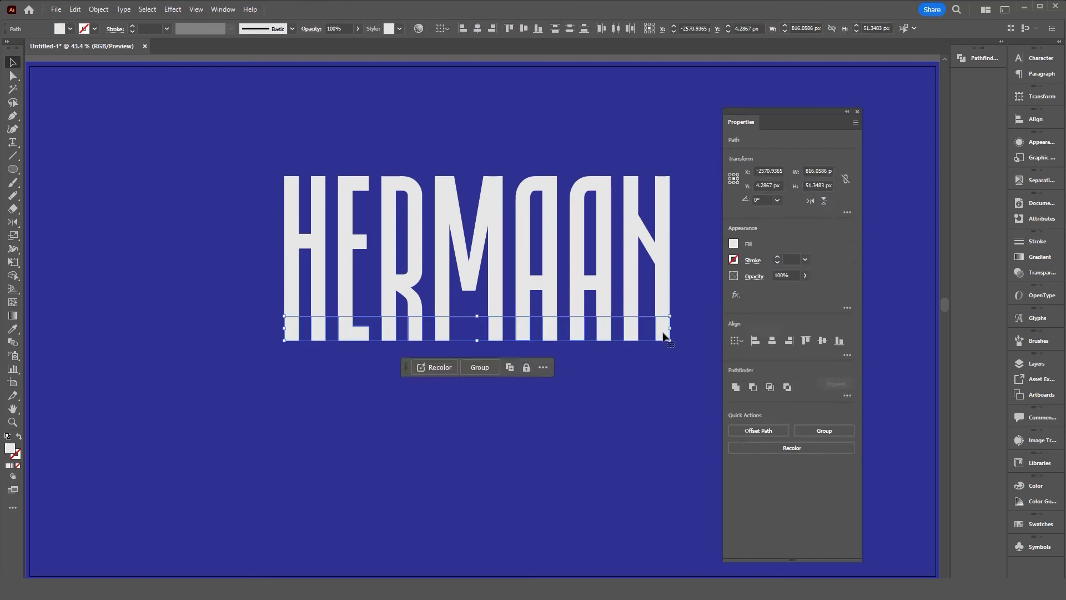
pyautogui.moveTo(664, 333); pyautogui.dragTo(666, 461)
pyautogui.click(570, 370)
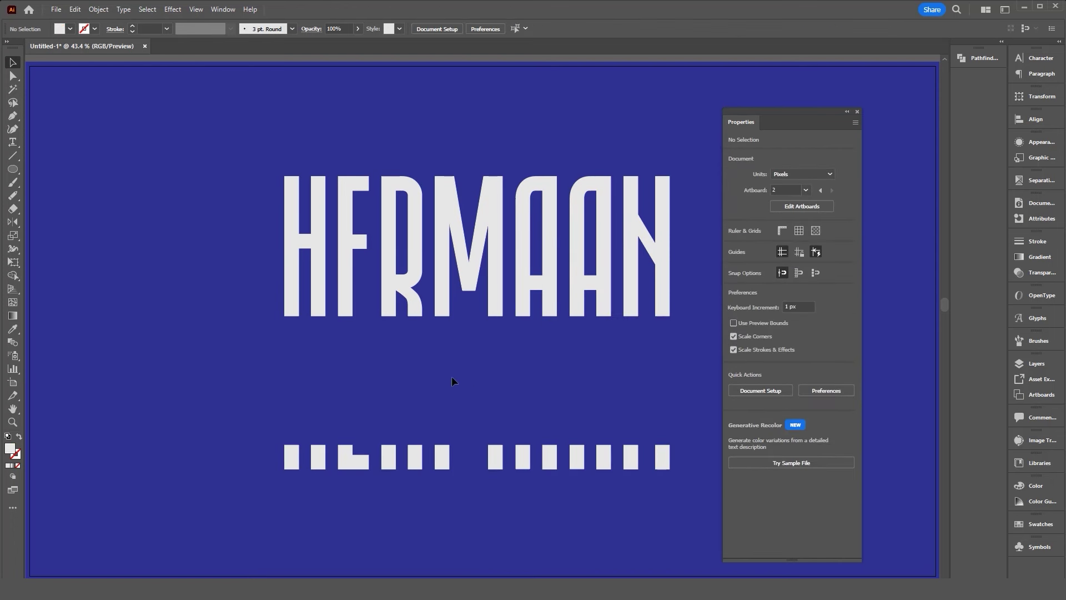
# Drag the letters' bottom anchor points down with Direct Selection to make them taller
pyautogui.press('a')
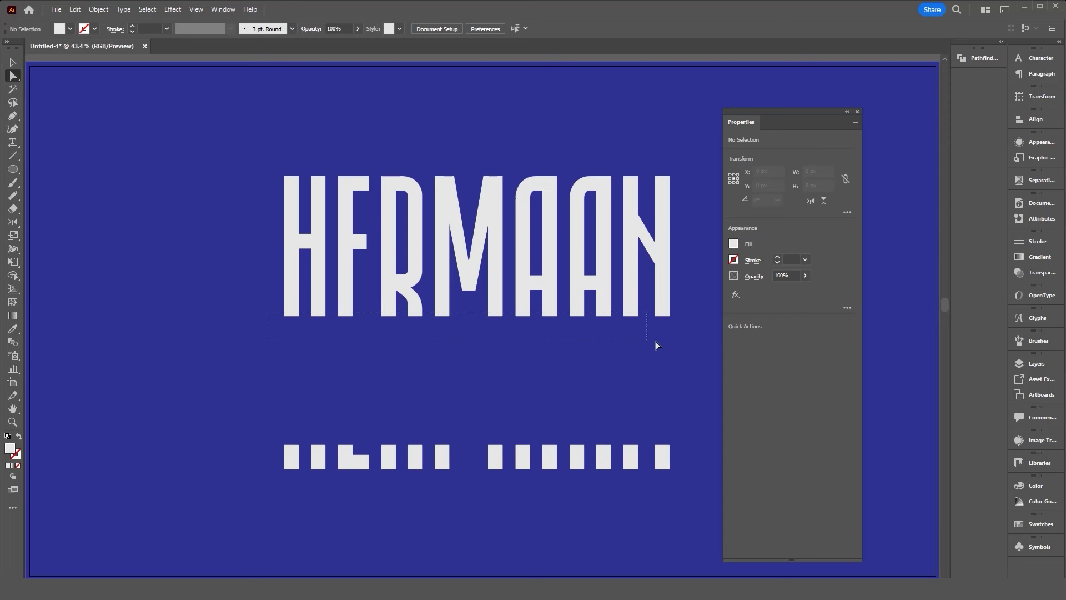
pyautogui.moveTo(686, 345); pyautogui.dragTo(685, 345)
pyautogui.keyDown('alt'); pyautogui.scroll(2, 439, 332); pyautogui.keyUp('alt')
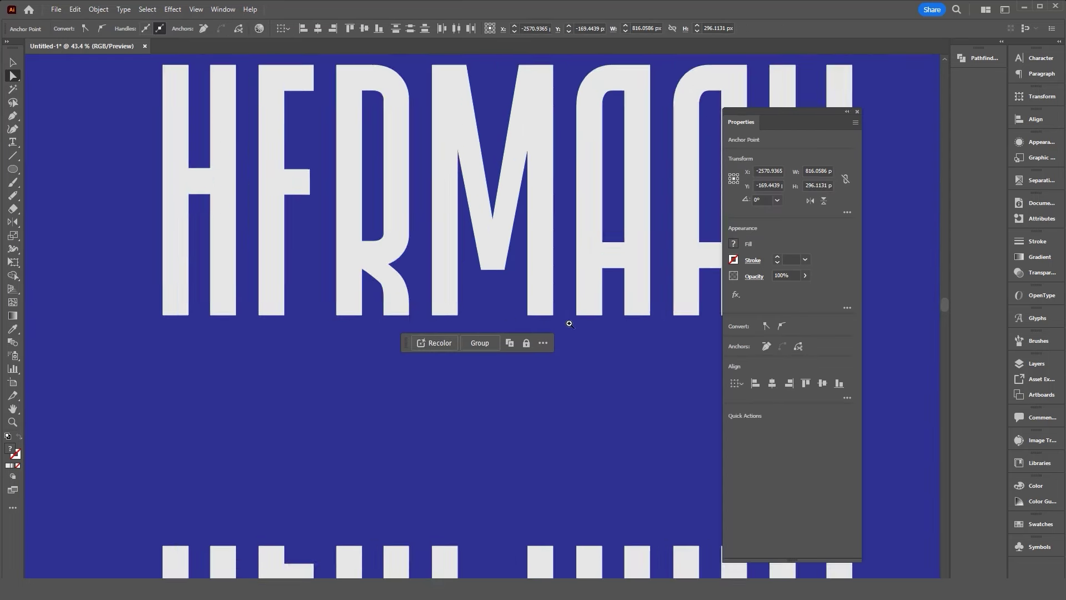
pyautogui.keyDown('alt'); pyautogui.scroll(3, 410, 310); pyautogui.keyUp('alt')
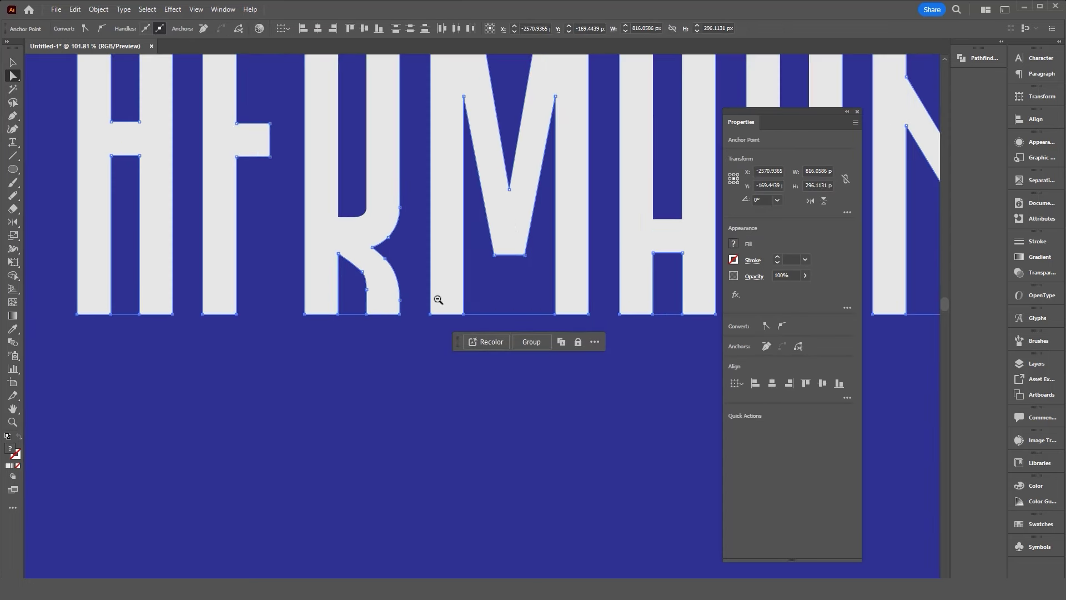
pyautogui.keyDown('alt'); pyautogui.scroll(-5, 436, 315); pyautogui.keyUp('alt')
pyautogui.moveTo(436, 313); pyautogui.dragTo(437, 343)
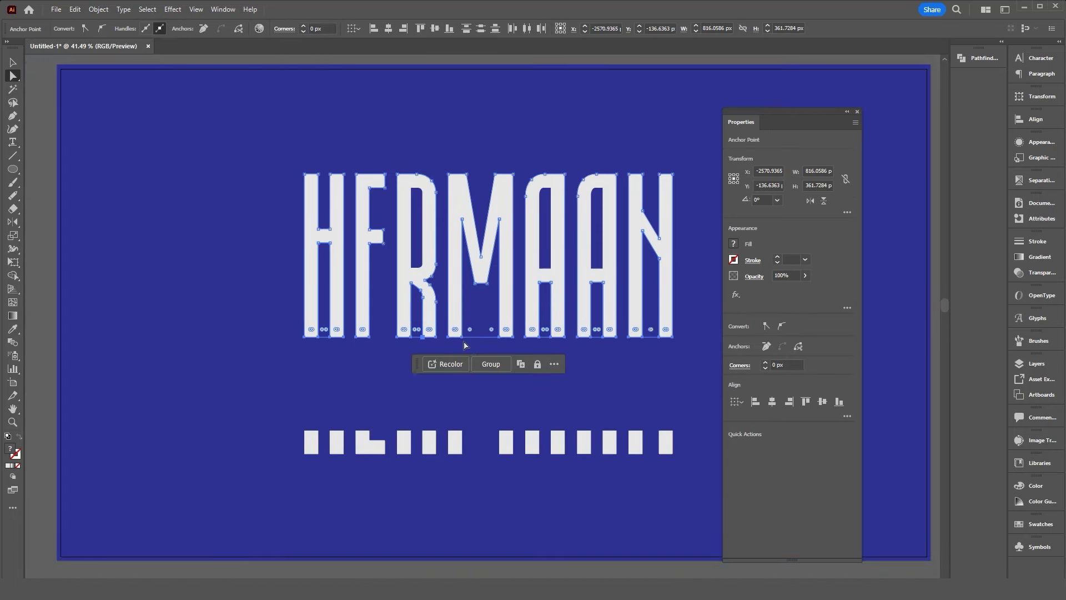
pyautogui.click(680, 273)
pyautogui.hscroll(1, 514, 456)
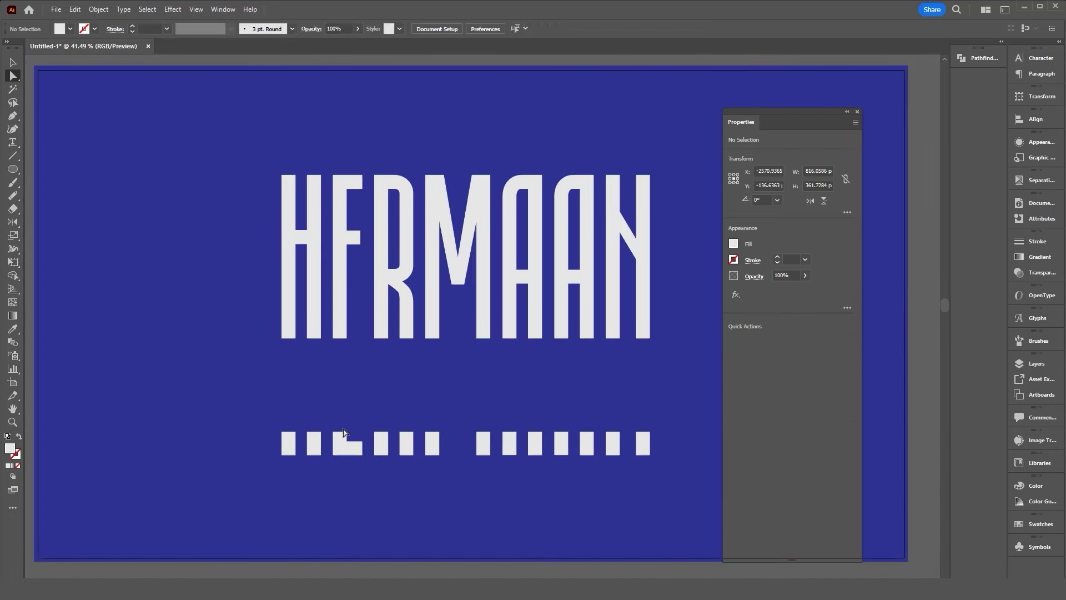
pyautogui.click(13, 63)
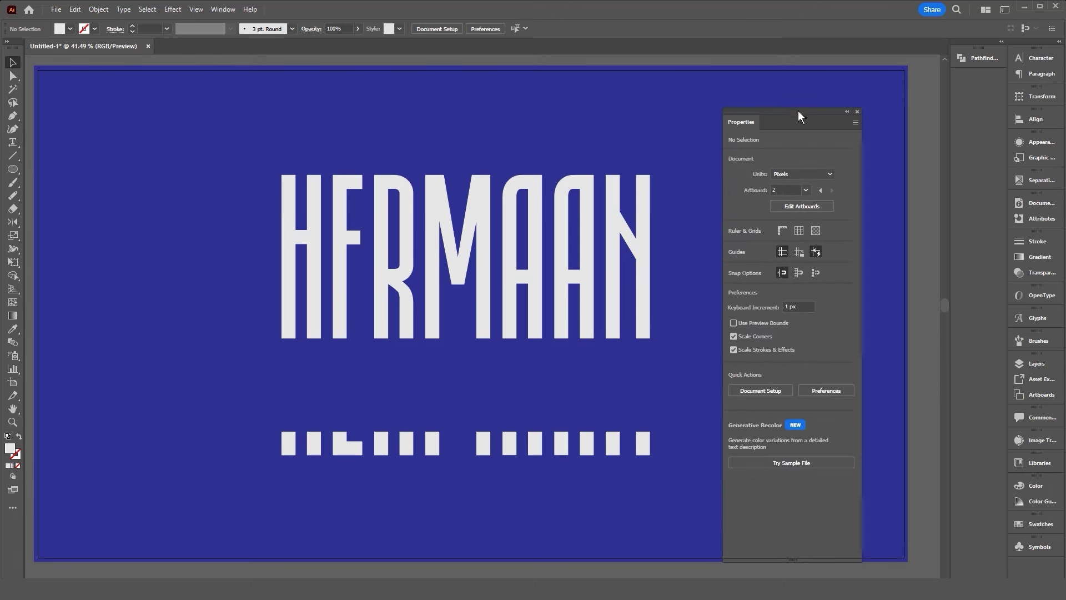
pyautogui.moveTo(798, 114); pyautogui.dragTo(873, 95)
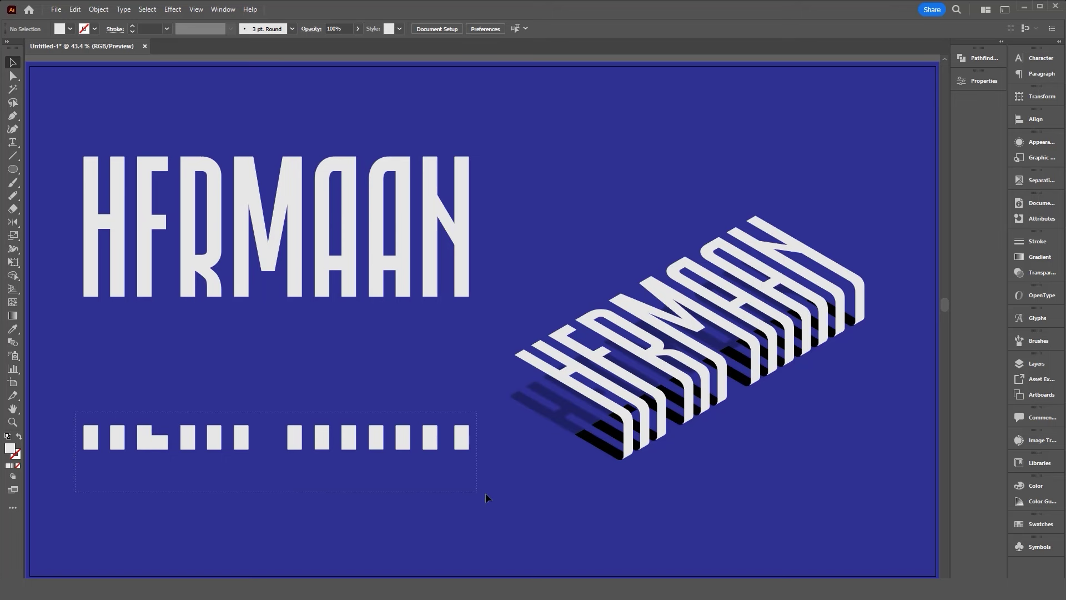
# Flip the bar row upside down with Free Transform, resizing it back to about 51 px tall
pyautogui.moveTo(484, 492); pyautogui.dragTo(422, 439)
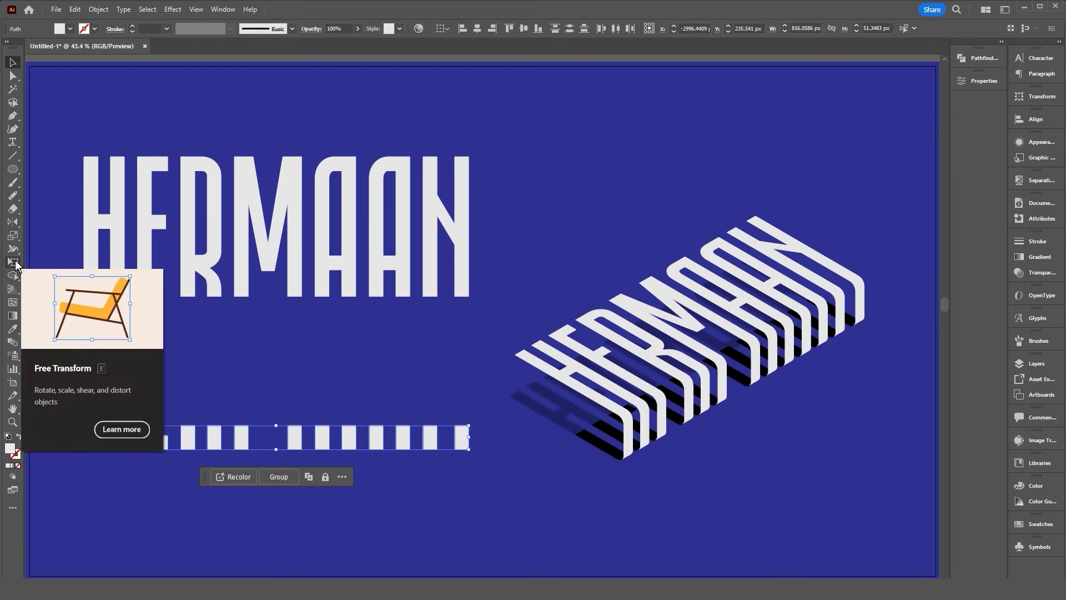
pyautogui.click(15, 265)
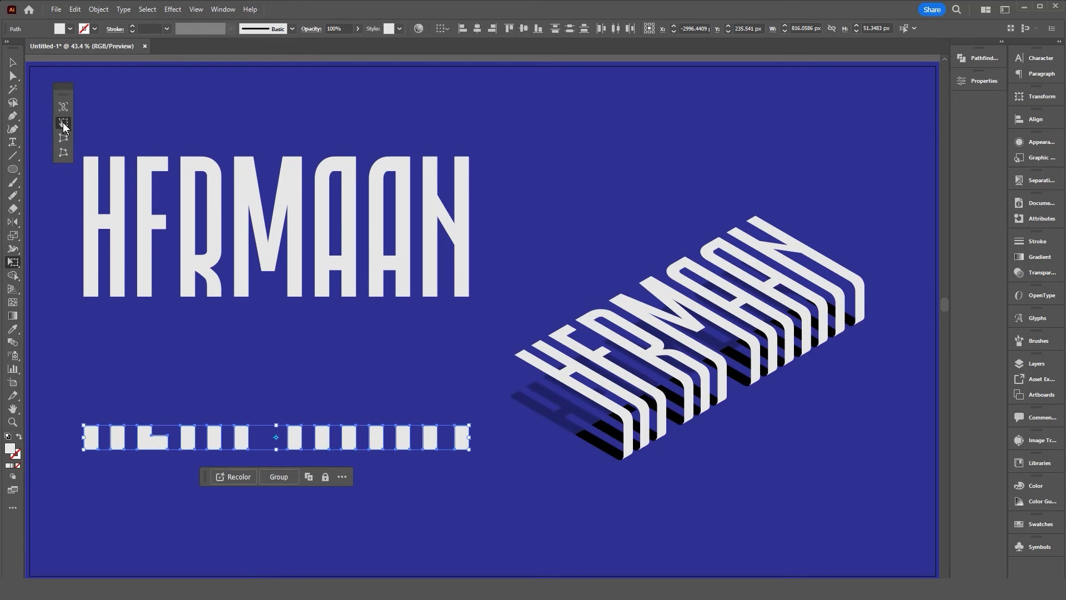
pyautogui.moveTo(277, 424); pyautogui.dragTo(276, 478)
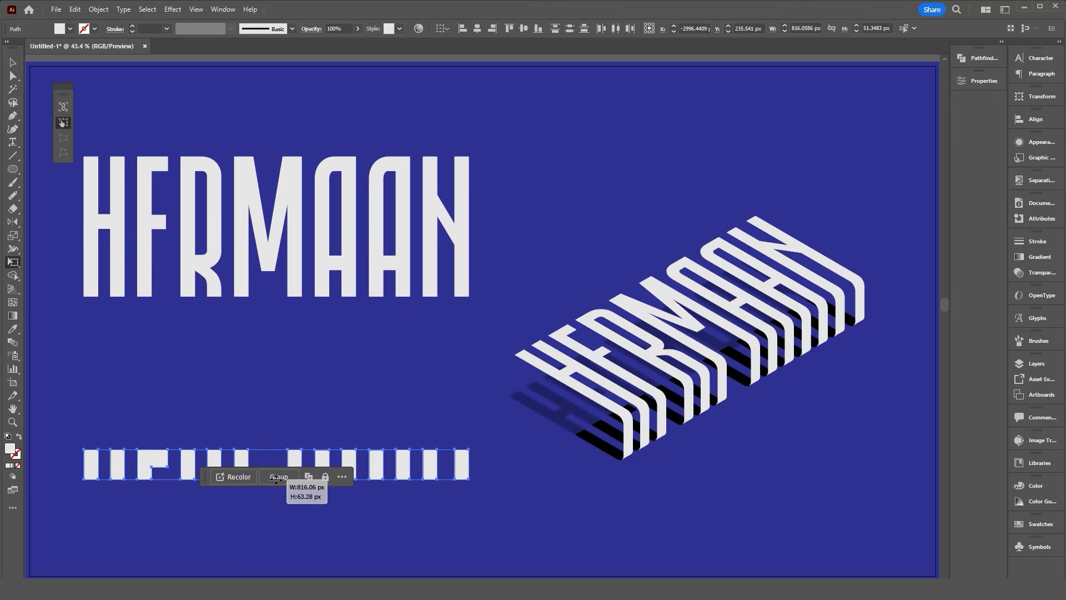
pyautogui.moveTo(276, 479); pyautogui.dragTo(271, 533)
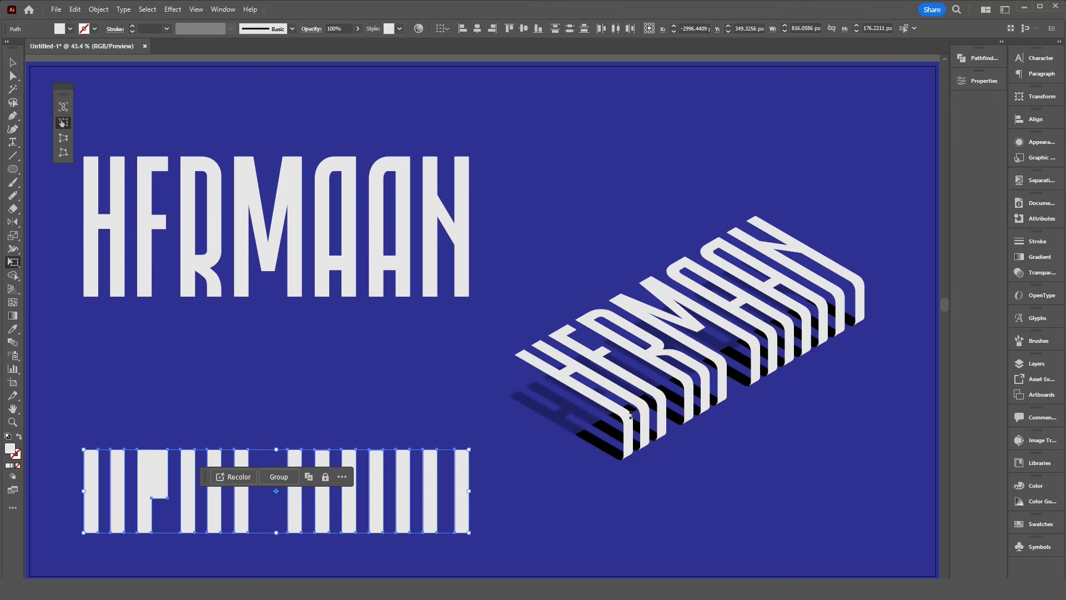
pyautogui.moveTo(277, 532); pyautogui.dragTo(284, 474)
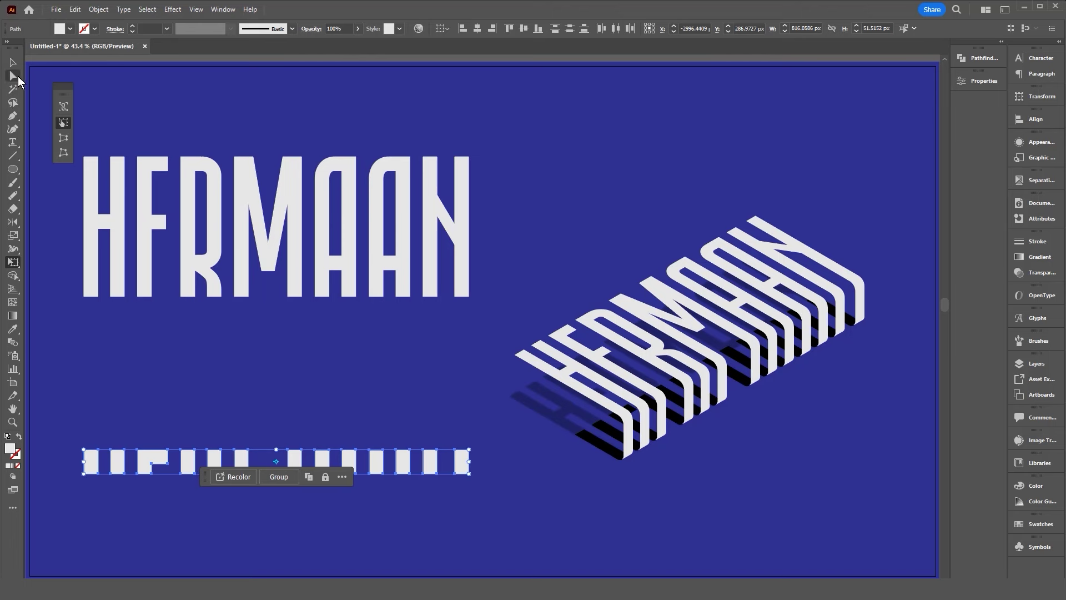
pyautogui.click(12, 76)
pyautogui.moveTo(73, 471); pyautogui.dragTo(110, 488)
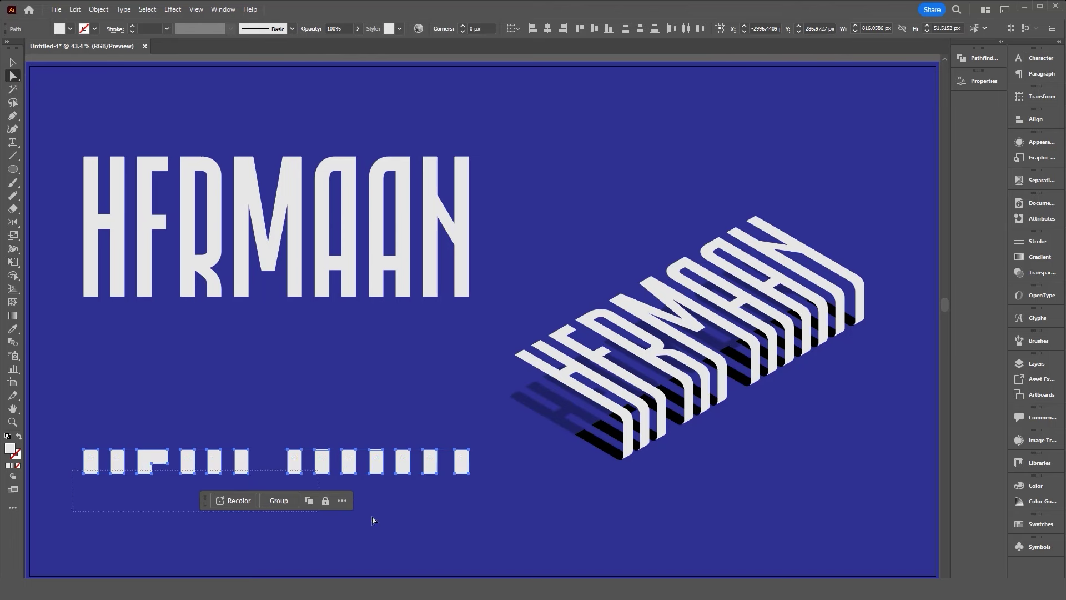
# Pull the bars' bottom anchor points down to lengthen the bars
pyautogui.moveTo(496, 519); pyautogui.dragTo(495, 519)
pyautogui.moveTo(468, 474); pyautogui.dragTo(468, 508)
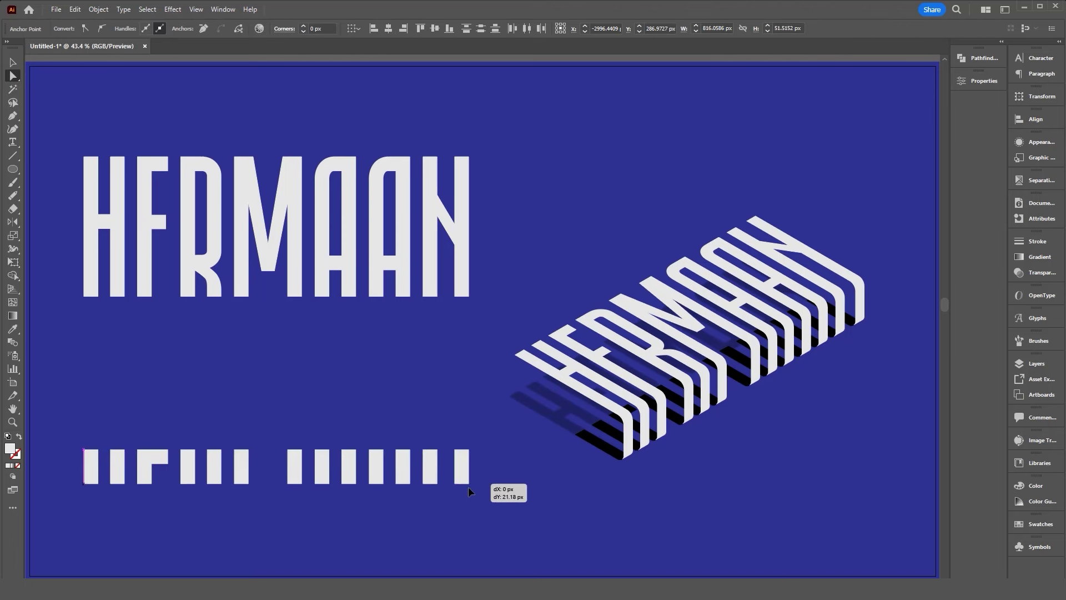
pyautogui.moveTo(468, 508); pyautogui.dragTo(469, 534)
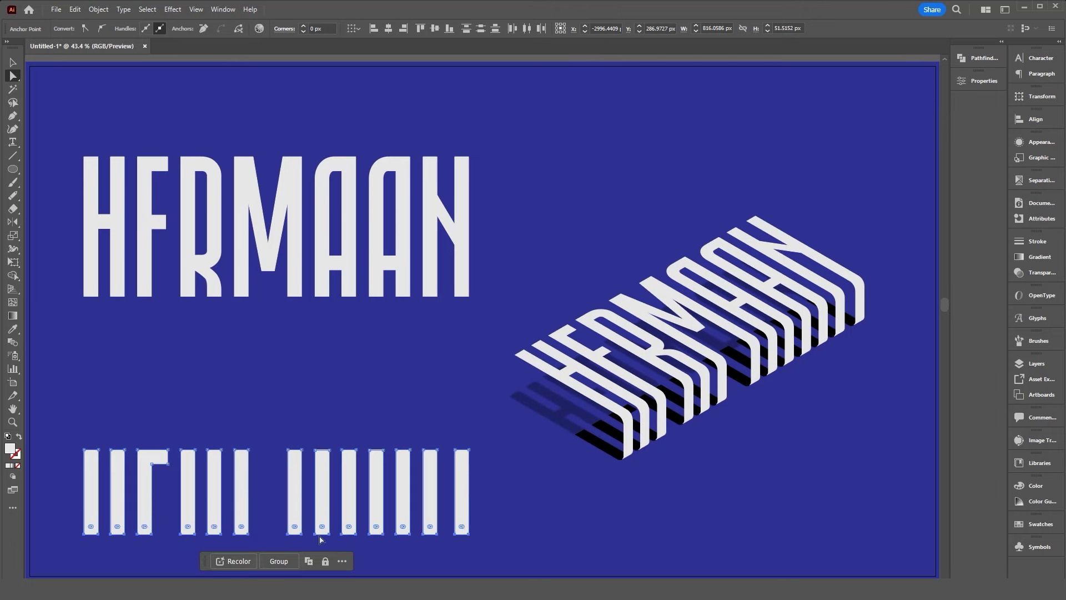
pyautogui.click(207, 378)
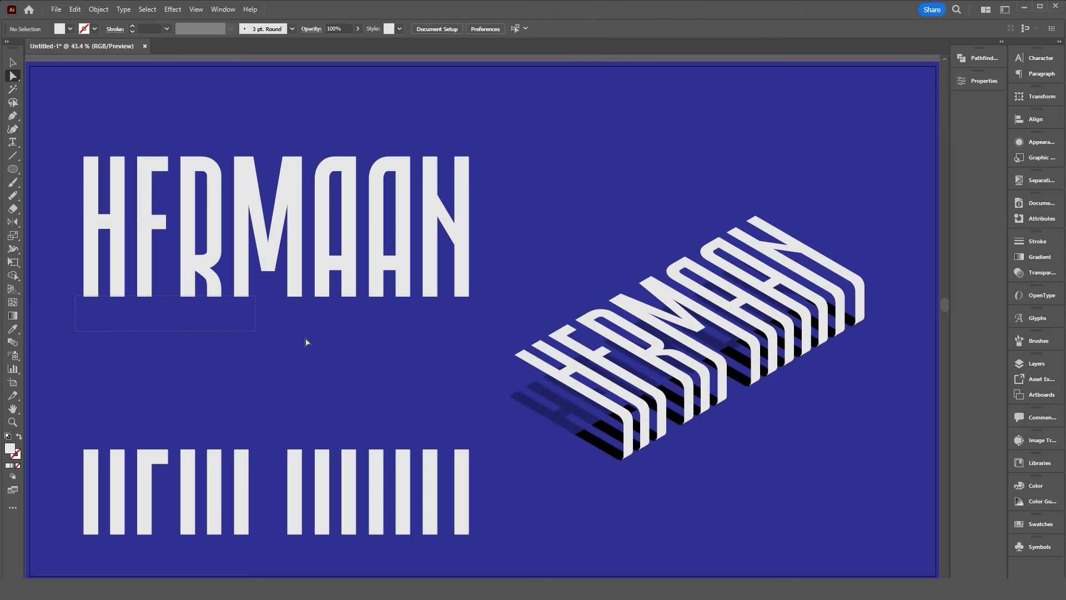
# Lower the bottom anchor points of the HERMAAN letters to extend them further
pyautogui.moveTo(485, 335); pyautogui.dragTo(484, 333)
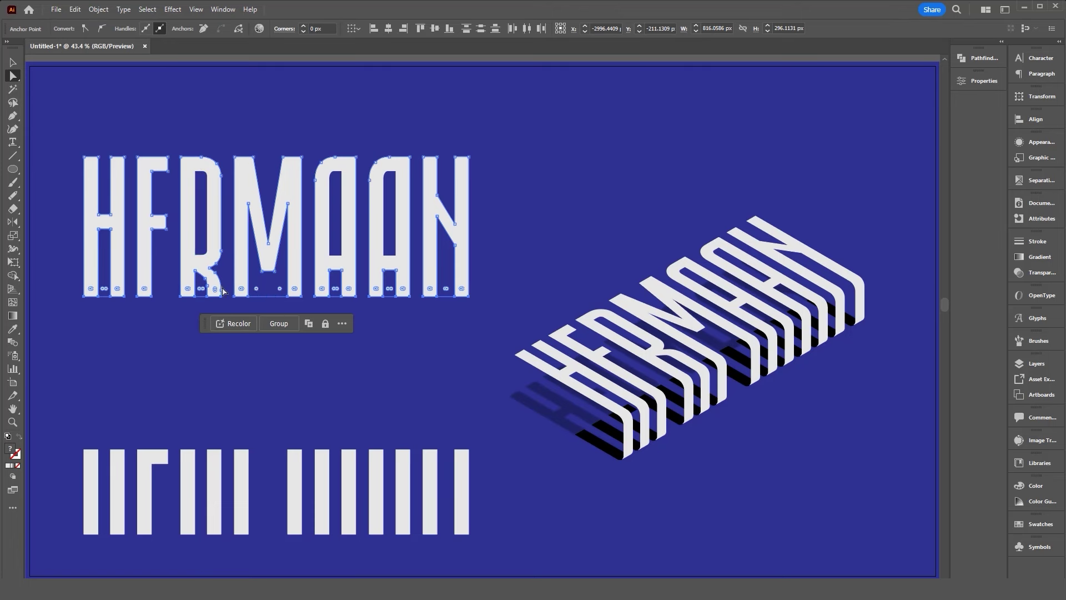
pyautogui.click(78, 305)
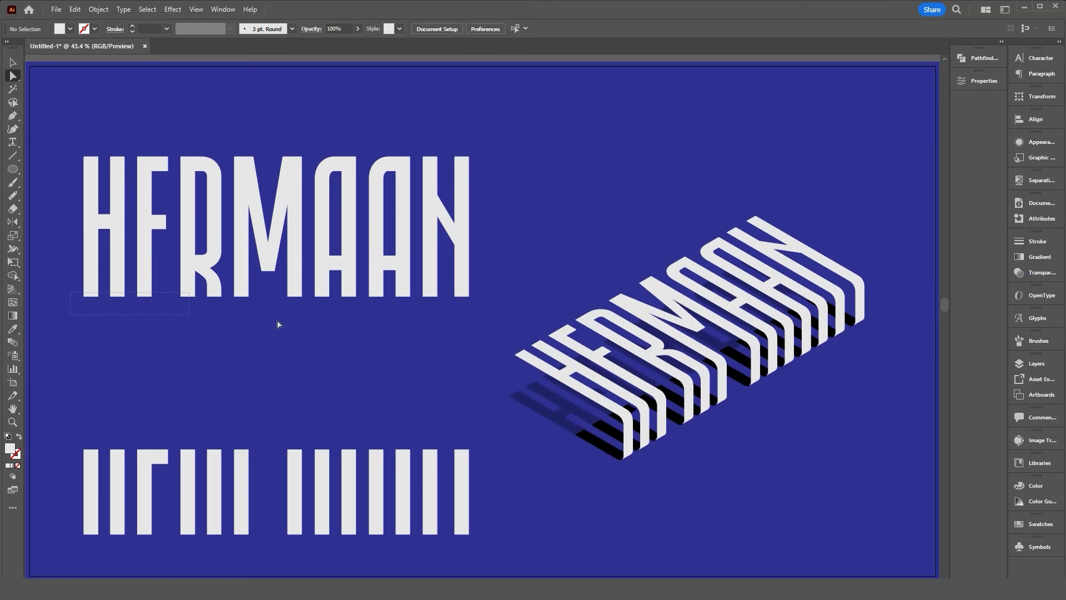
pyautogui.moveTo(481, 321); pyautogui.dragTo(472, 342)
pyautogui.click(12, 62)
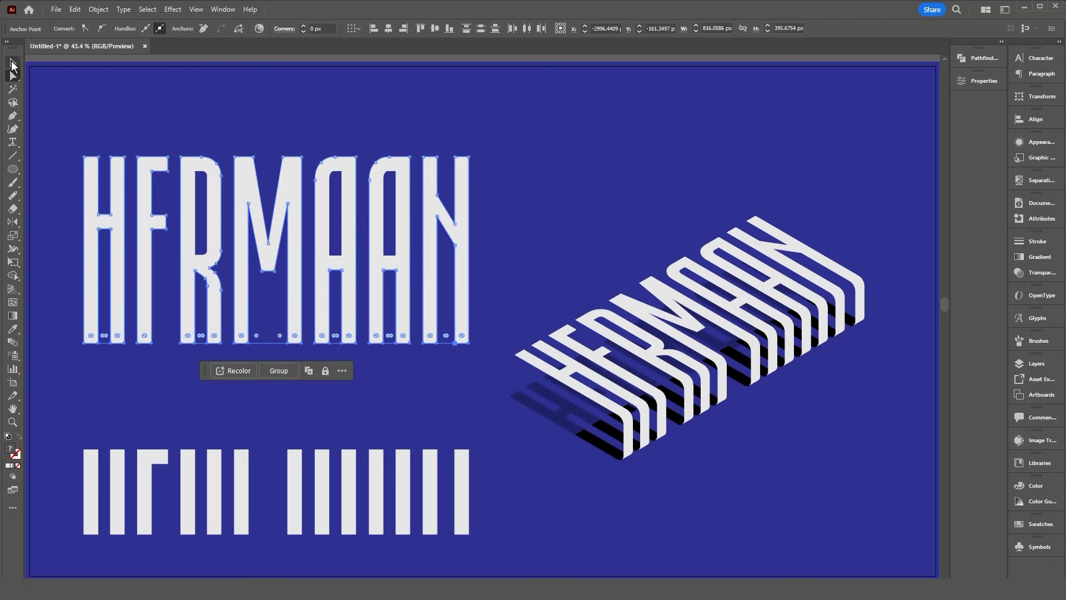
pyautogui.click(515, 130)
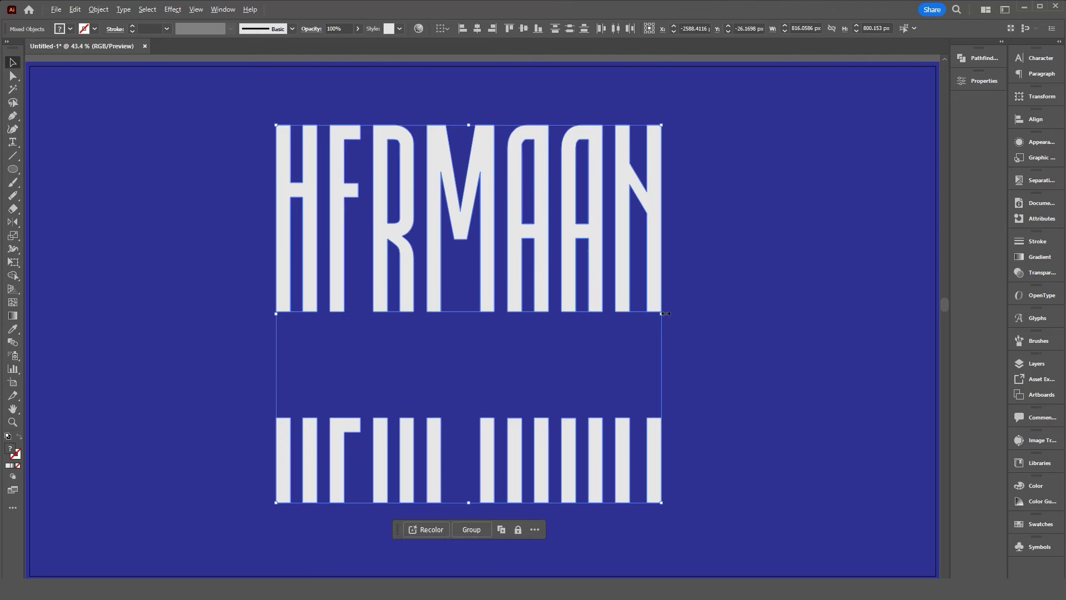
# Scale the lettering and bars down slightly
pyautogui.moveTo(665, 313); pyautogui.dragTo(611, 313)
pyautogui.click(698, 354)
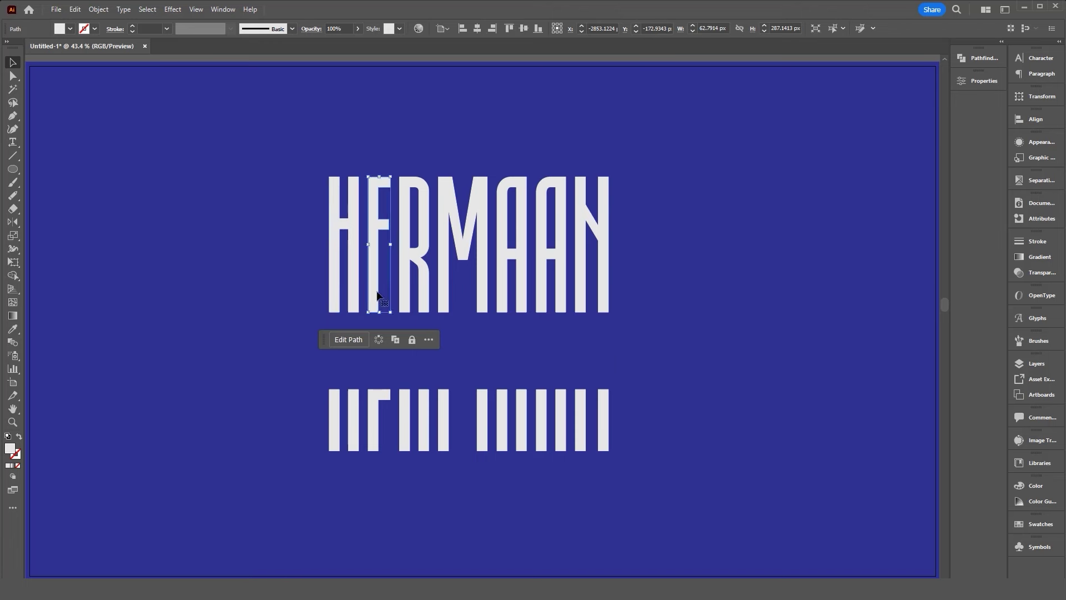
pyautogui.click(293, 284)
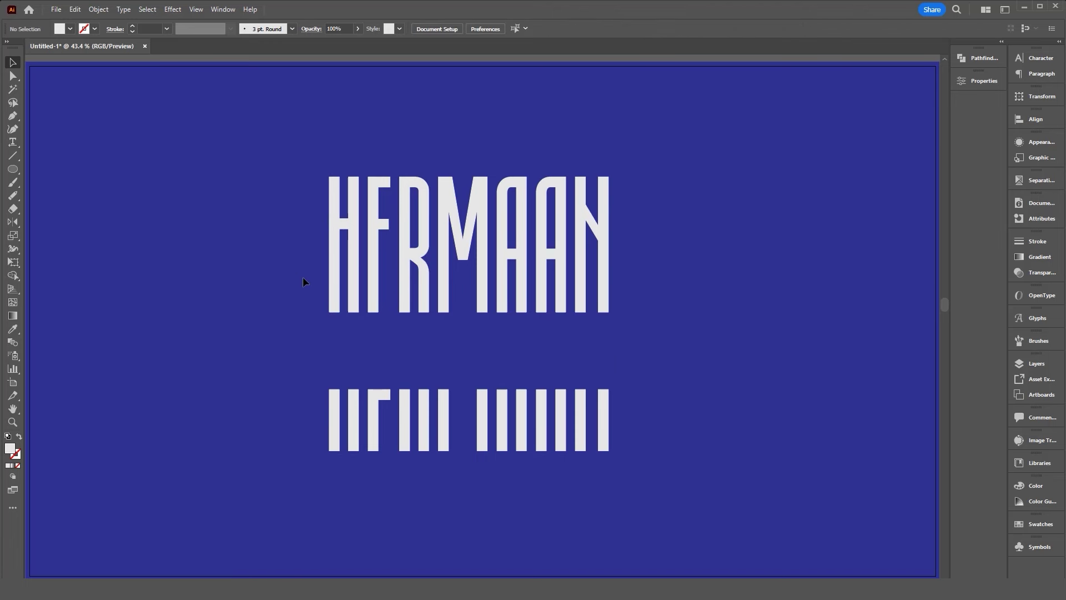
# Group the HERMAAN letters and the bars separately, then select both groups
pyautogui.moveTo(294, 159); pyautogui.dragTo(644, 334)
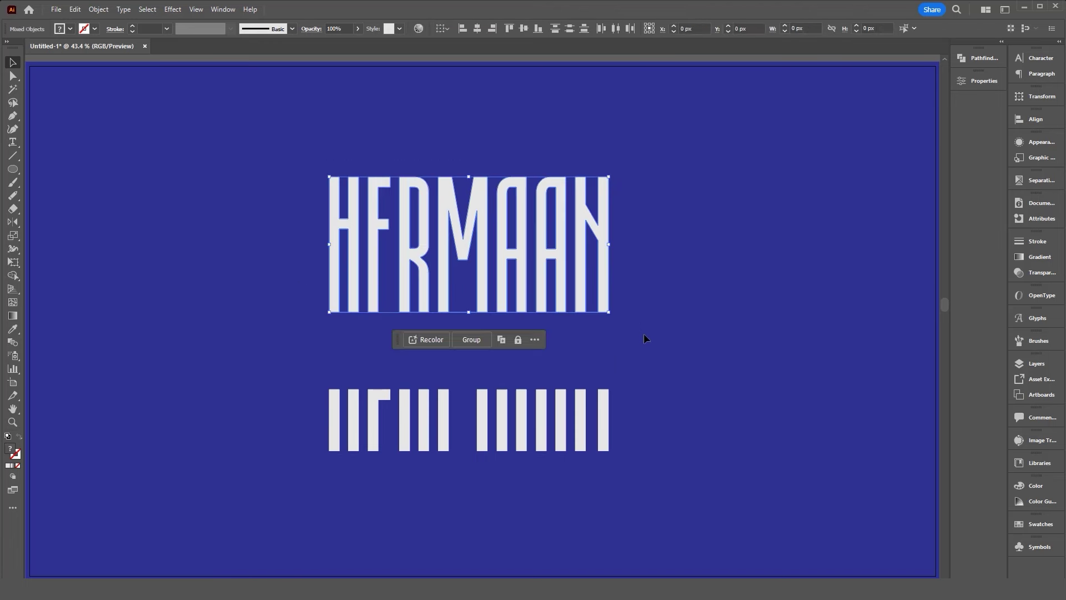
pyautogui.rightClick(485, 261)
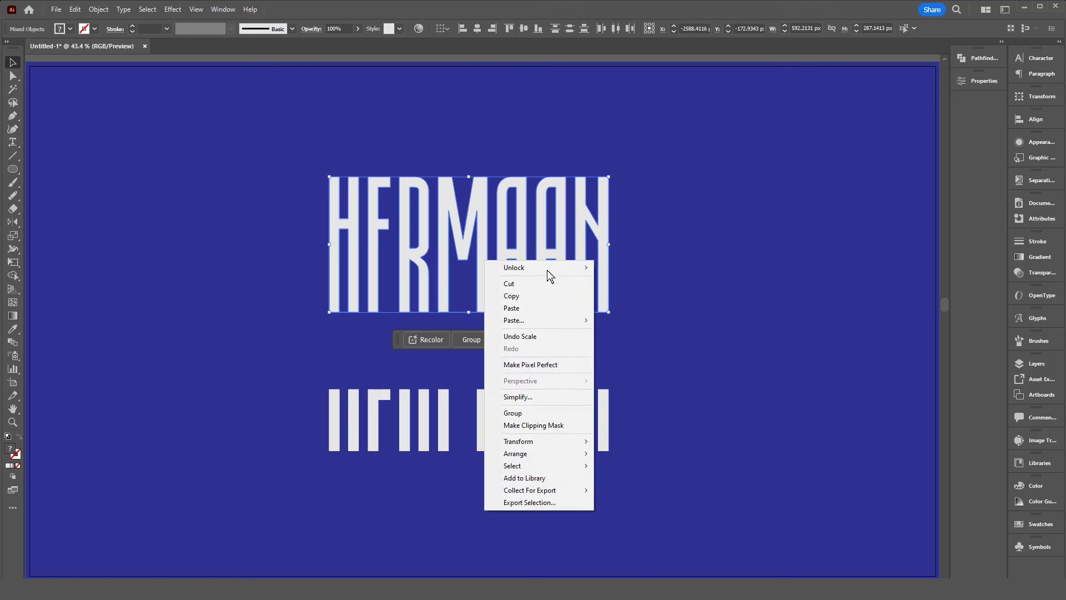
pyautogui.click(520, 415)
pyautogui.moveTo(298, 381); pyautogui.dragTo(657, 502)
pyautogui.rightClick(457, 421)
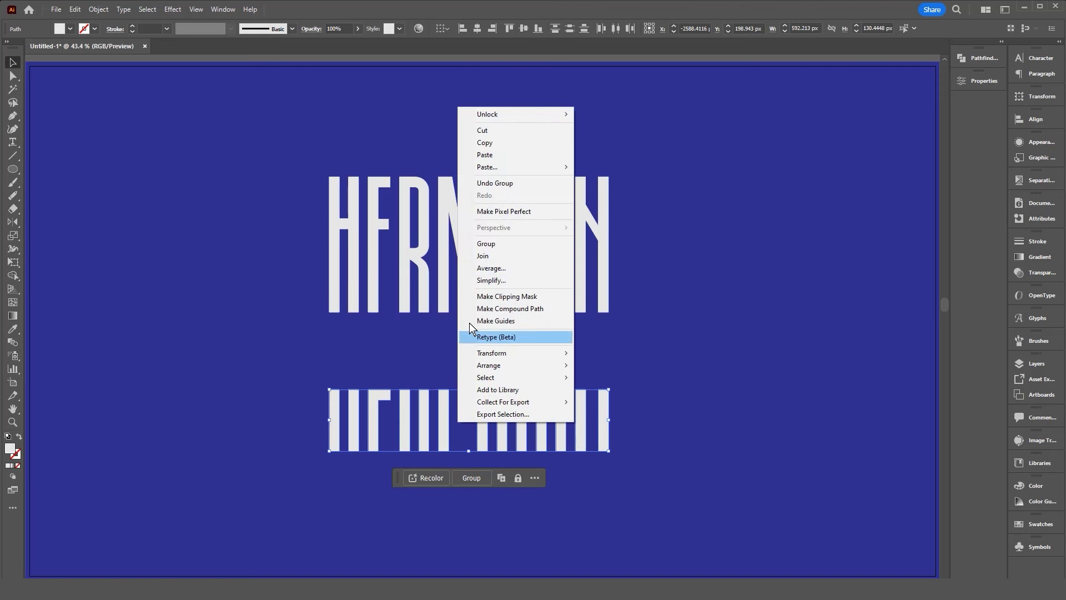
pyautogui.click(486, 243)
pyautogui.moveTo(311, 284); pyautogui.dragTo(516, 460)
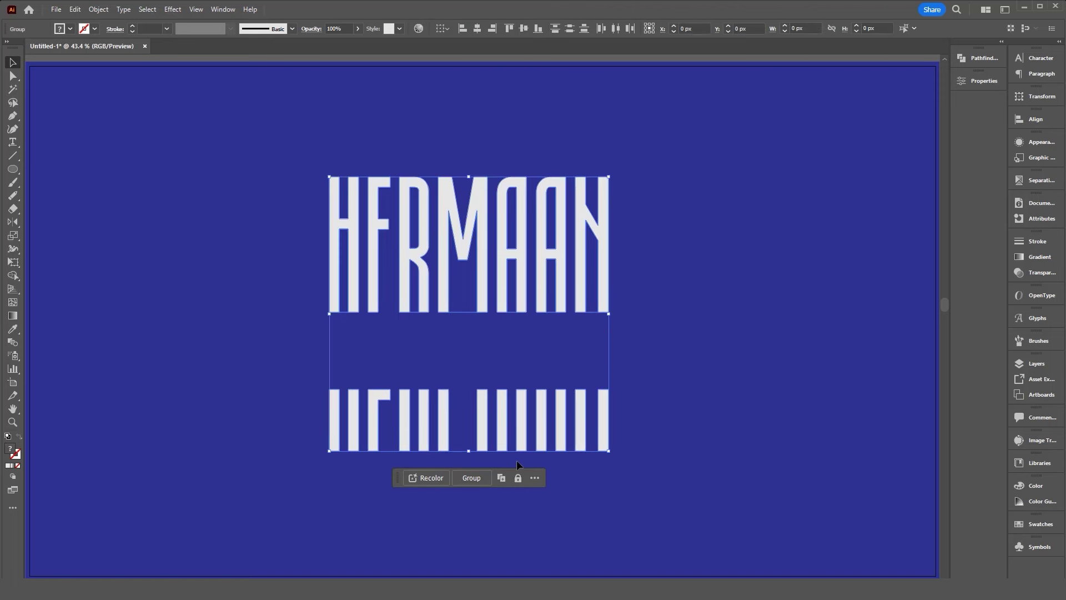
# Apply classic 3D Extrude & Bevel with the extrude depth set to 0 pt
pyautogui.click(174, 9)
pyautogui.moveTo(212, 89)
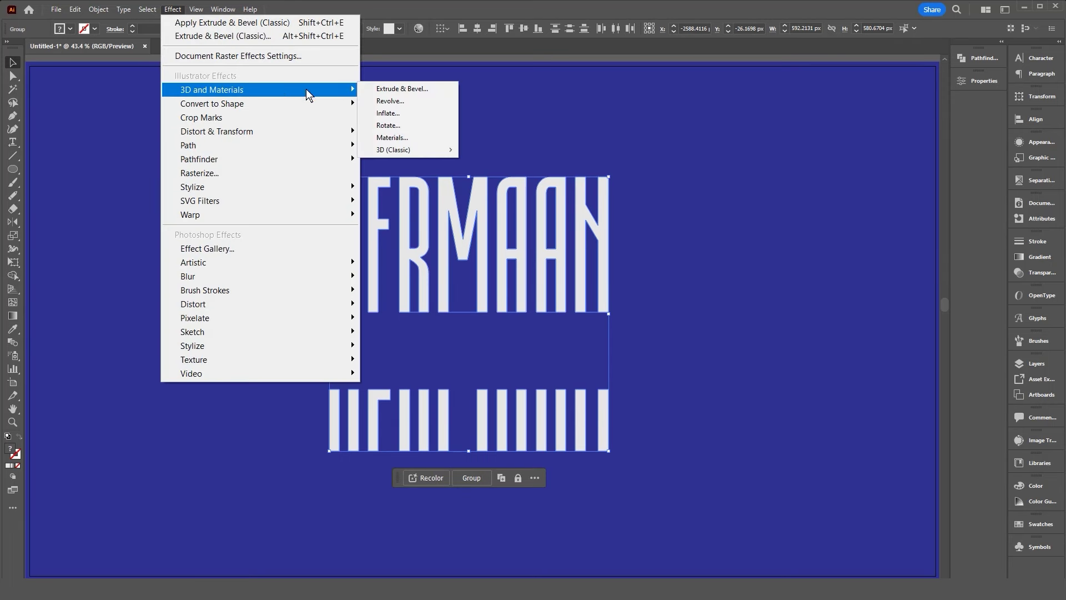
pyautogui.moveTo(404, 150)
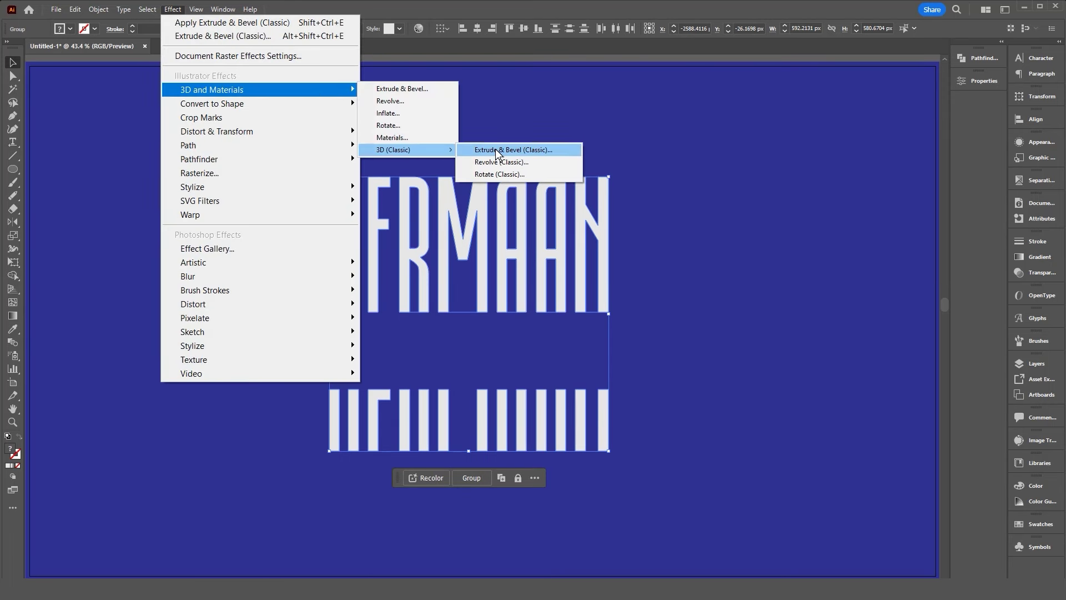
pyautogui.click(496, 151)
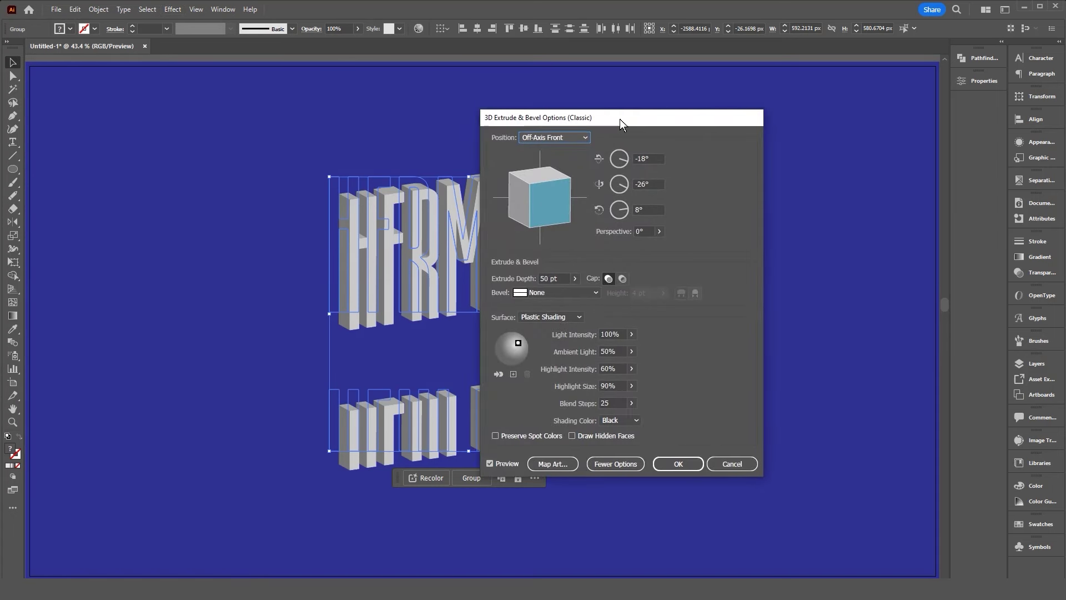
pyautogui.moveTo(609, 119); pyautogui.dragTo(748, 112)
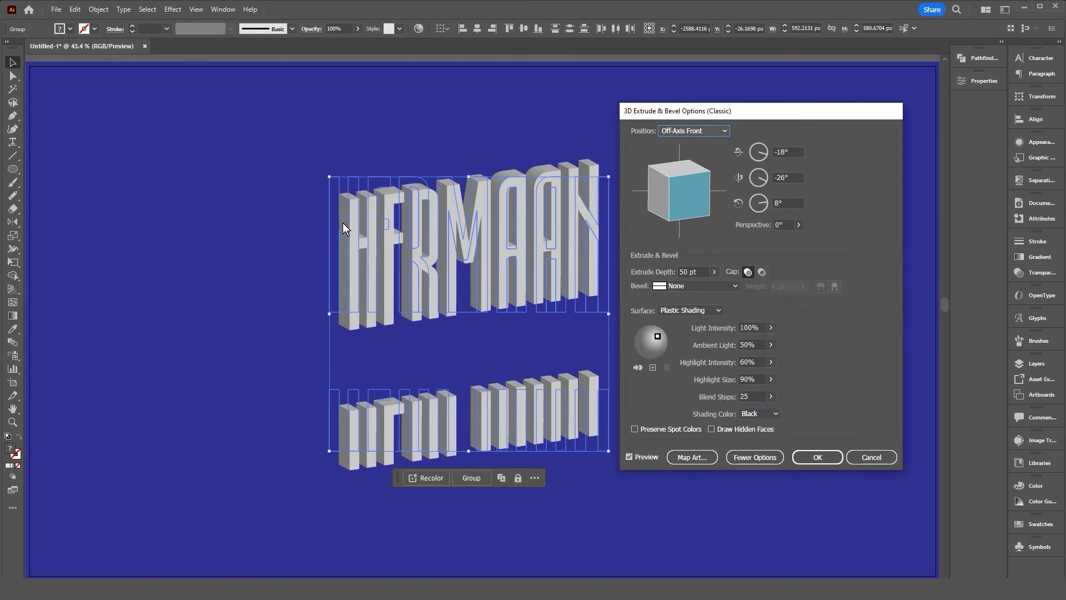
pyautogui.click(714, 271)
pyautogui.moveTo(677, 285); pyautogui.dragTo(671, 285)
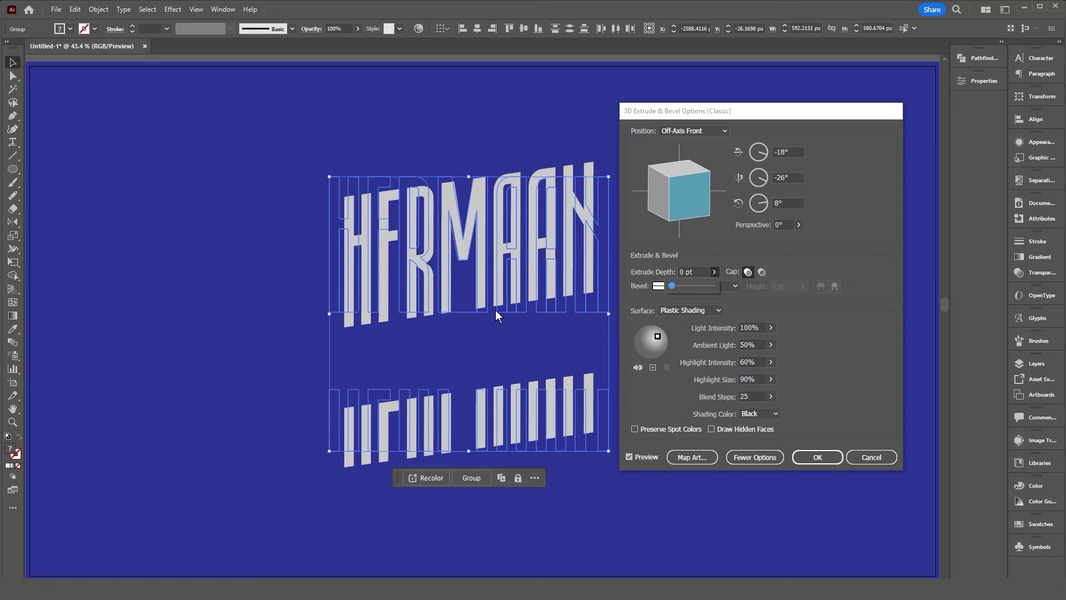
# Choose the Isometric Top preset with rotation 45°, -35°, 30° and confirm
pyautogui.click(723, 131)
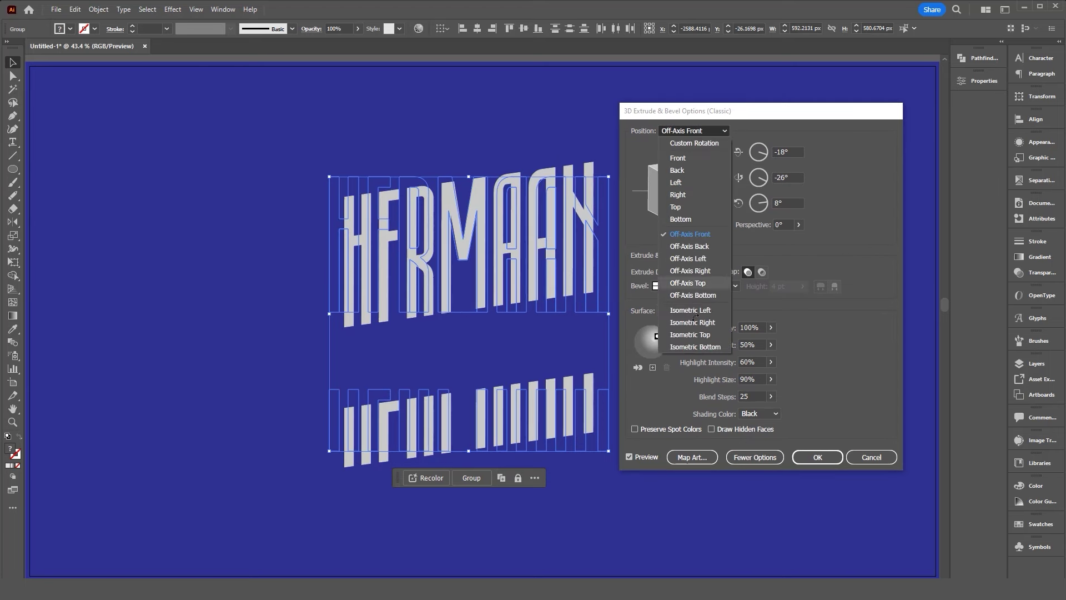
pyautogui.click(694, 335)
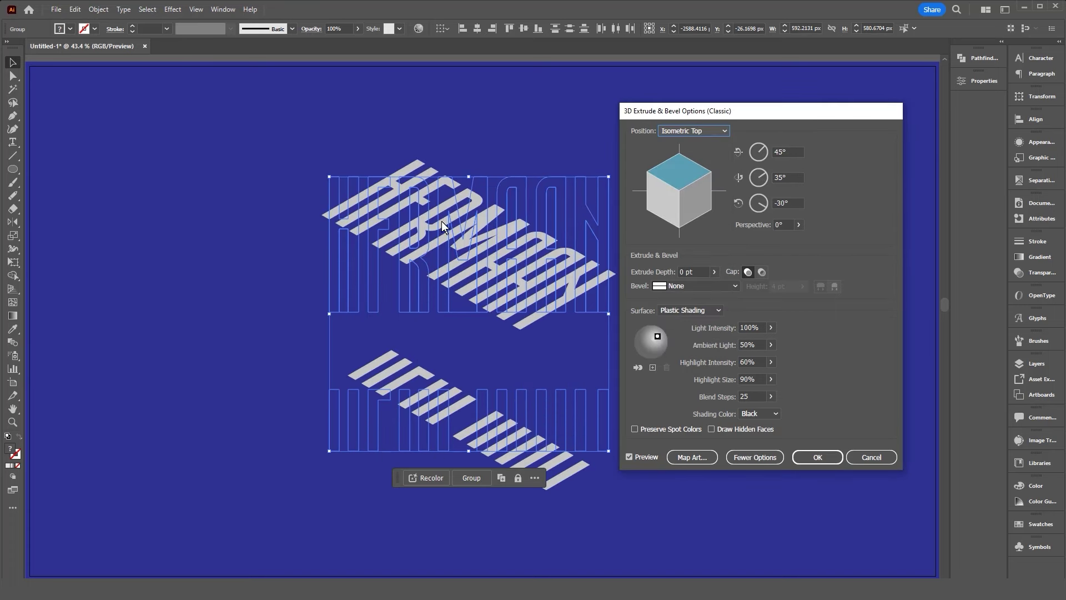
pyautogui.click(778, 182)
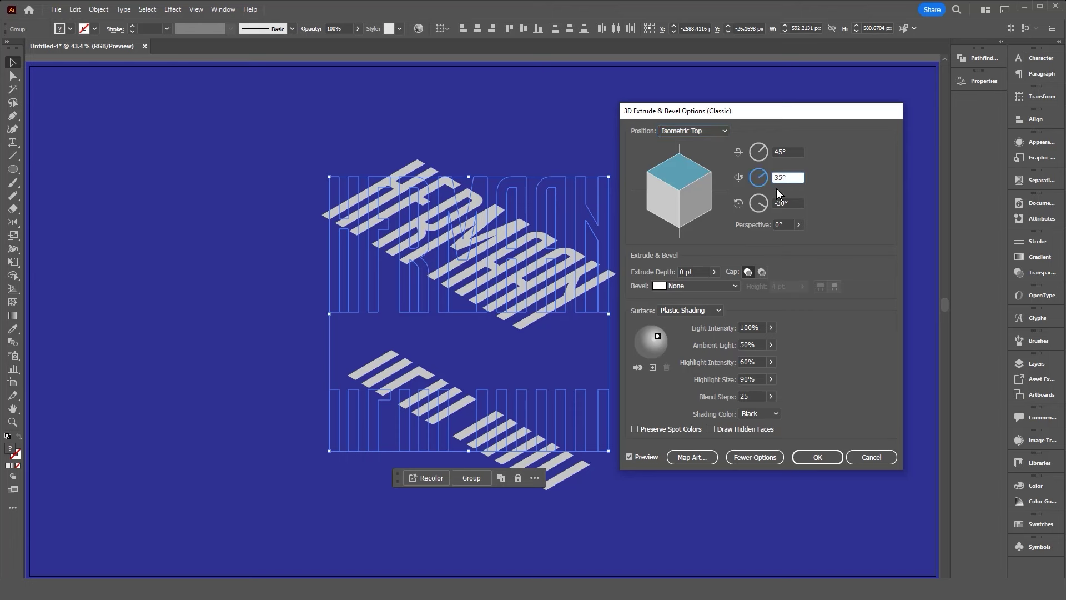
pyautogui.write('-35')
pyautogui.click(777, 203)
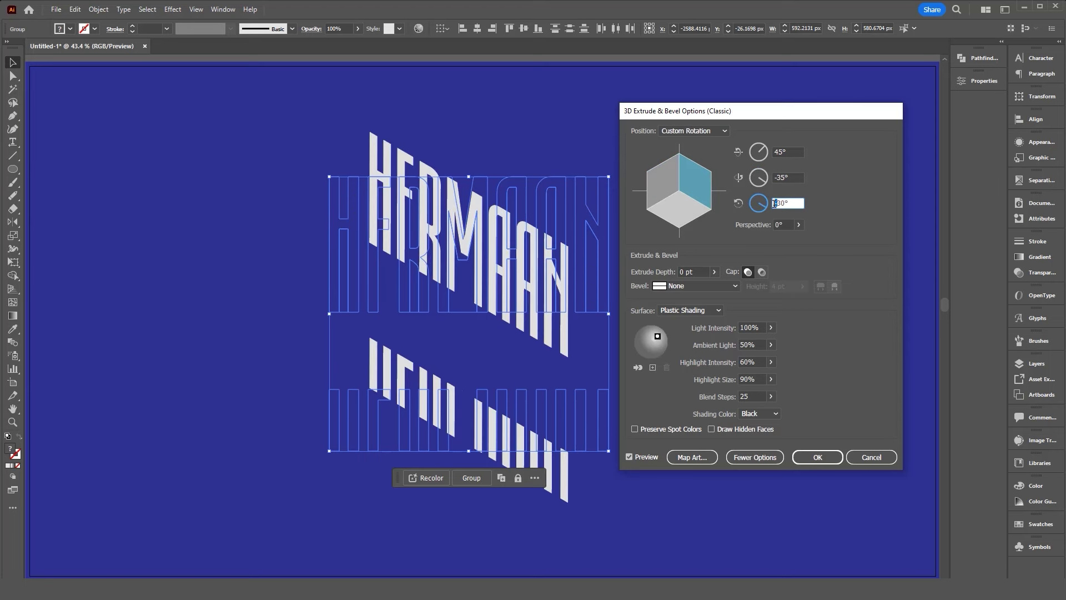
pyautogui.hotkey('shift', 'Tab')
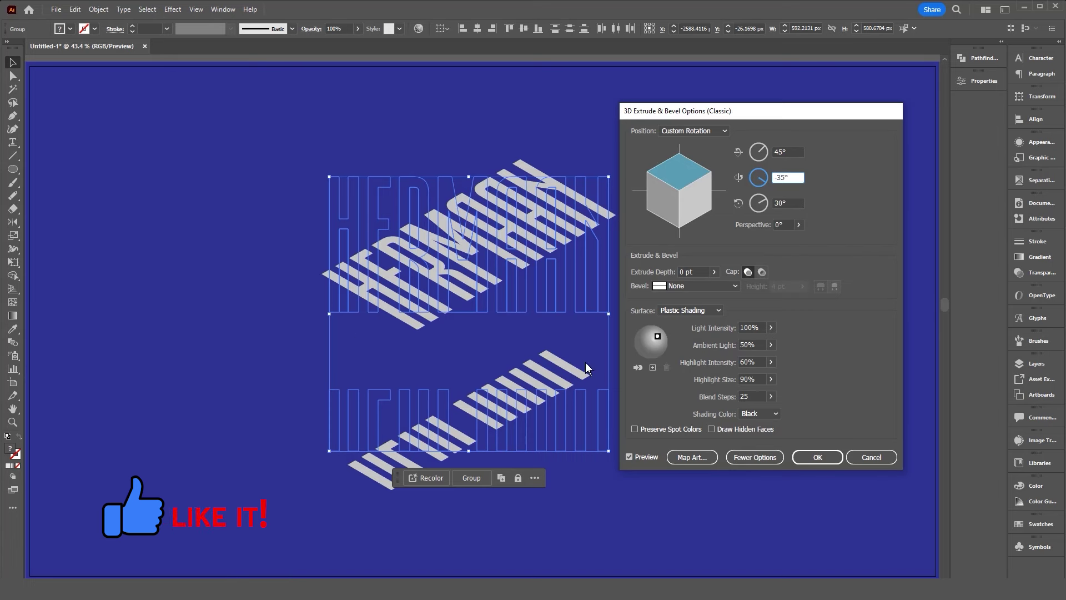
pyautogui.click(818, 458)
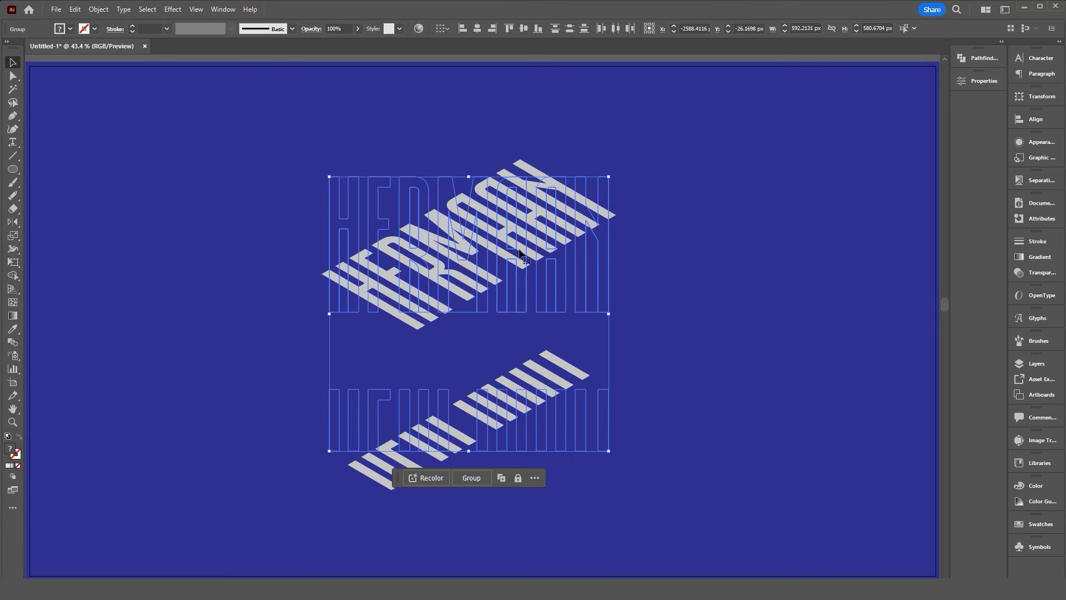
pyautogui.click(98, 9)
# Expand the 3D appearance into shapes and delete an accidental HERMAAN duplicate
pyautogui.click(113, 162)
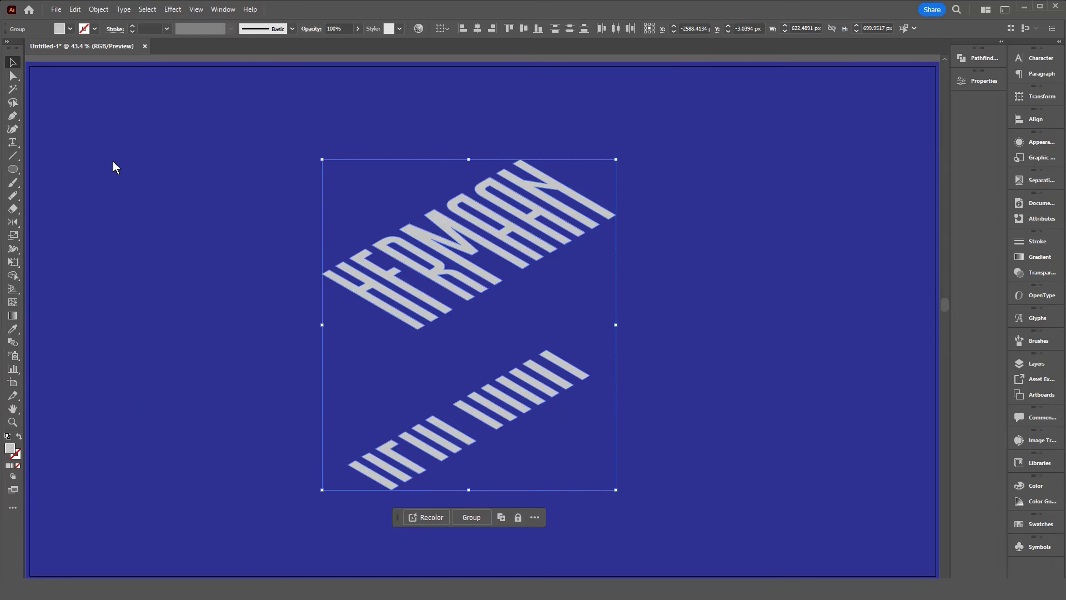
pyautogui.click(193, 230)
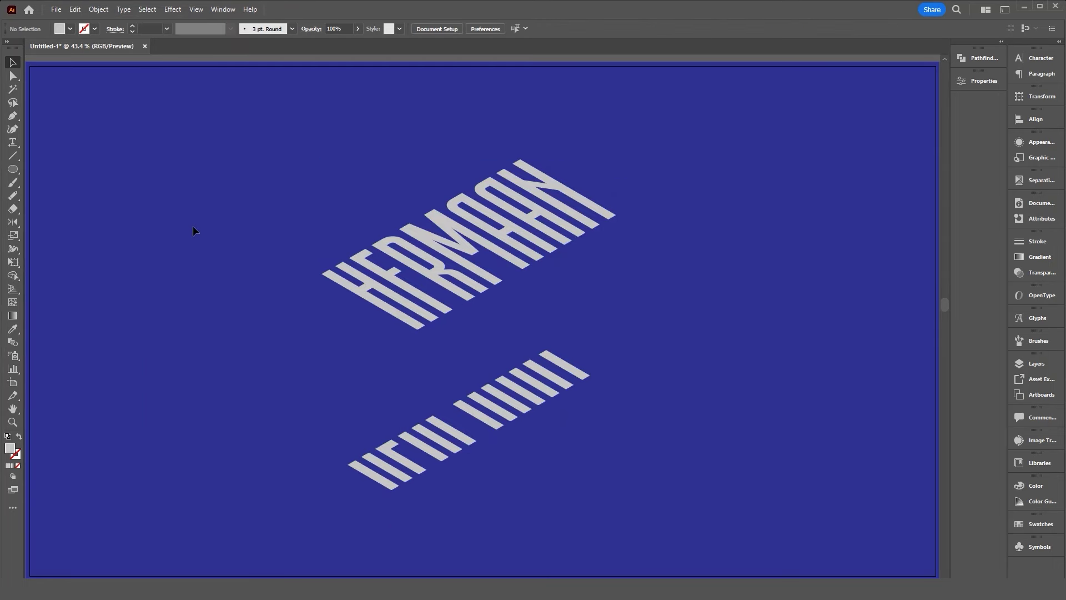
pyautogui.click(433, 256)
pyautogui.click(494, 402)
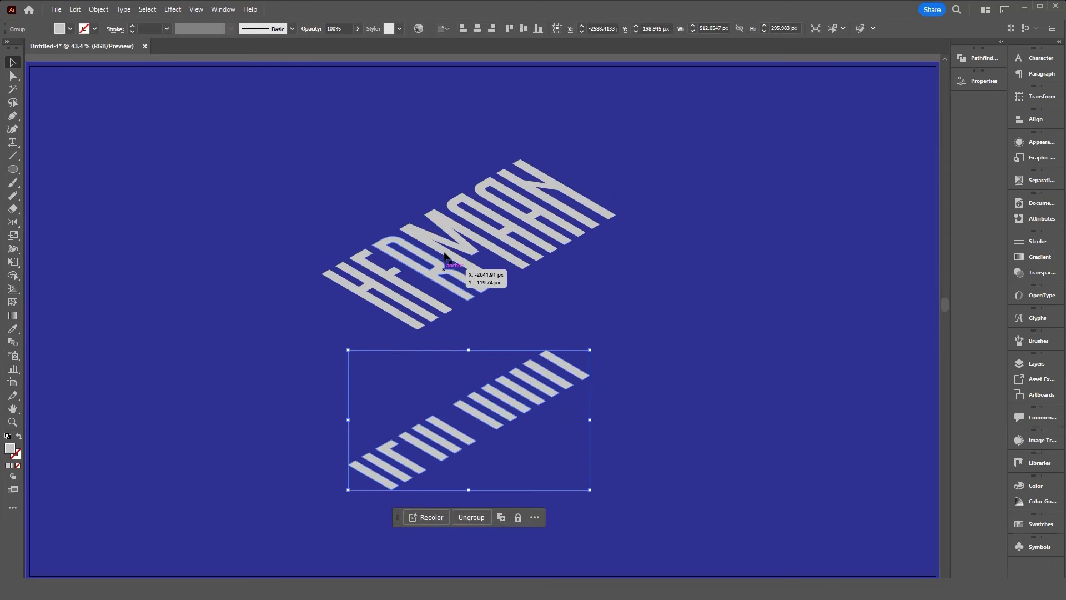
pyautogui.click(397, 179)
pyautogui.moveTo(458, 233); pyautogui.dragTo(136, 195)
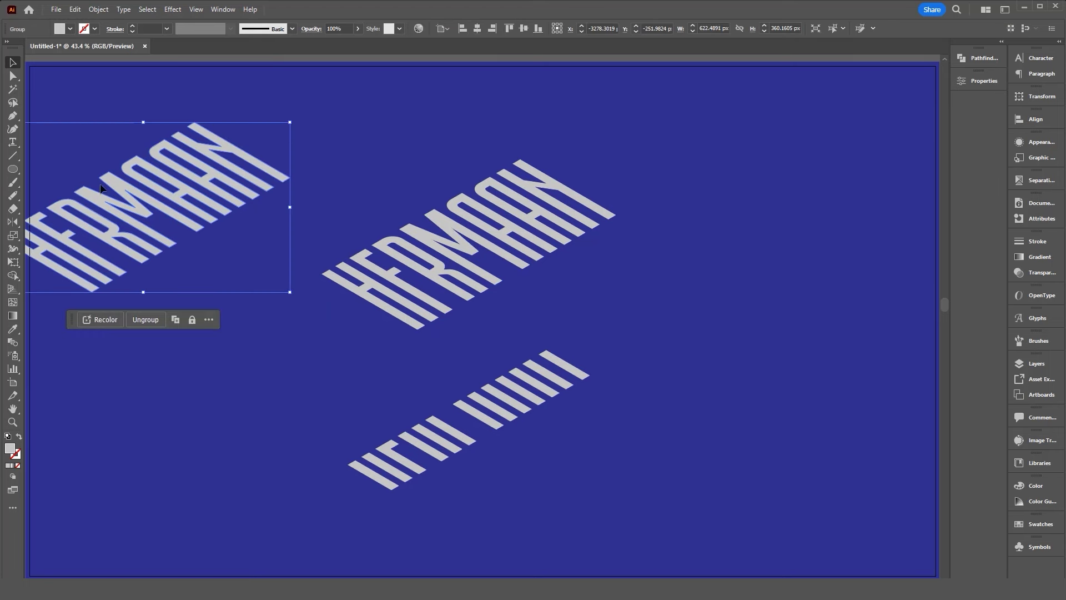
pyautogui.press('Delete')
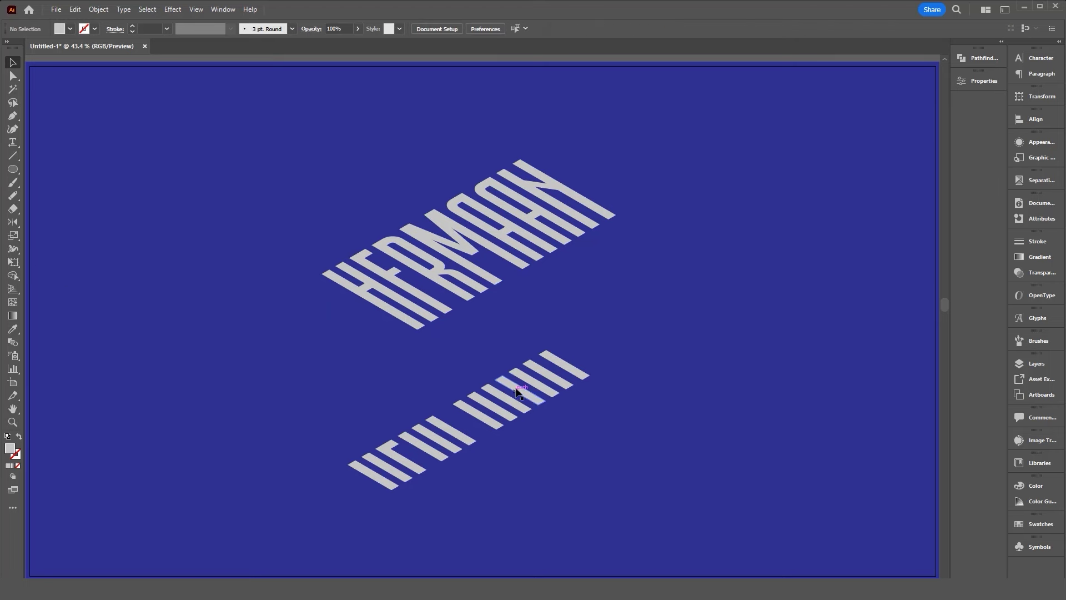
# Fill the stripe group with black and move it up onto the letters
pyautogui.click(500, 409)
pyautogui.click(70, 29)
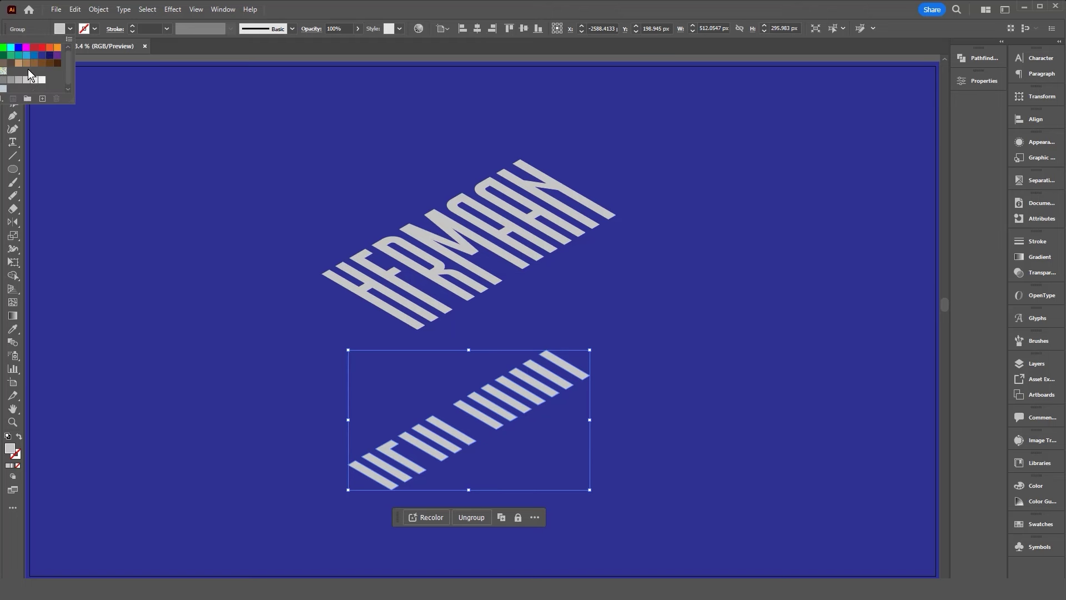
pyautogui.click(3, 80)
pyautogui.press('Escape')
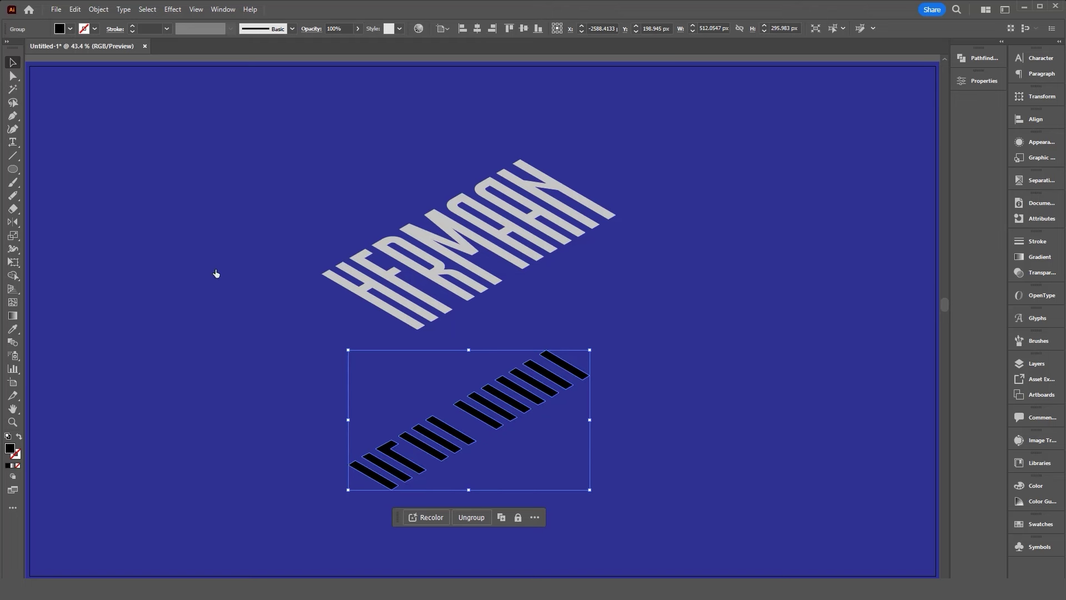
pyautogui.click(654, 336)
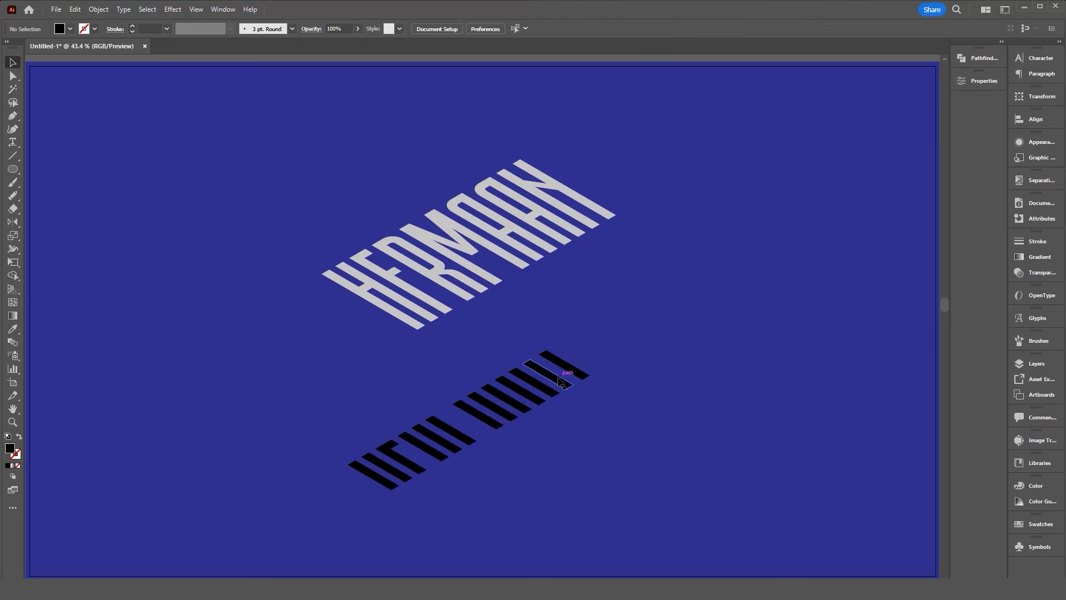
pyautogui.moveTo(558, 311); pyautogui.dragTo(639, 316)
pyautogui.moveTo(591, 378); pyautogui.dragTo(622, 188)
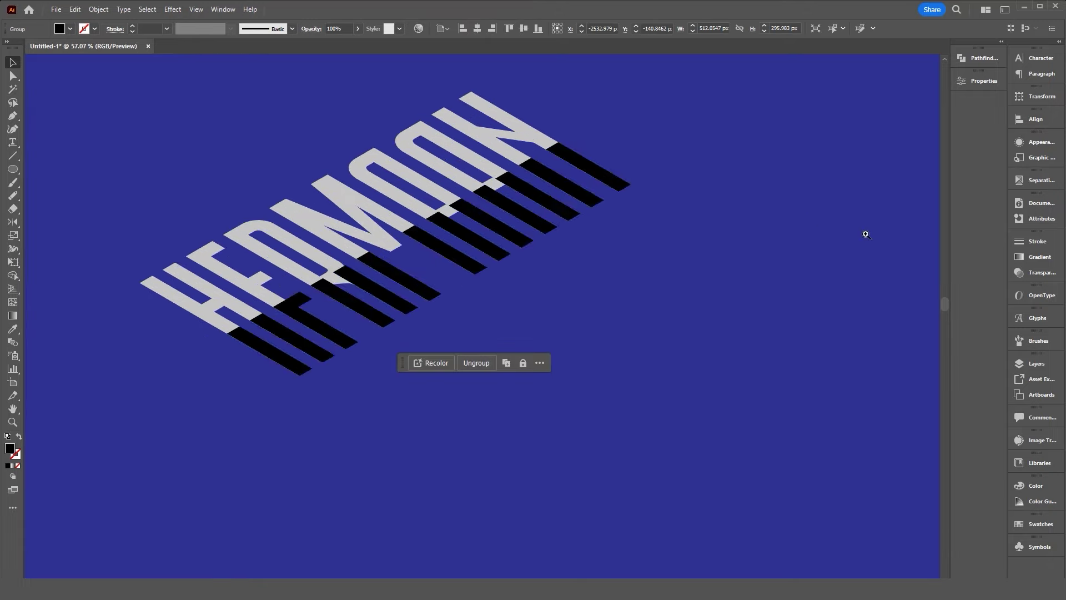
# Fine-tune the black stripes' position, nudging them slightly lower over the letters
pyautogui.scroll(10, 581, 195)
pyautogui.moveTo(544, 175); pyautogui.dragTo(555, 179)
pyautogui.scroll(-5, 496, 211)
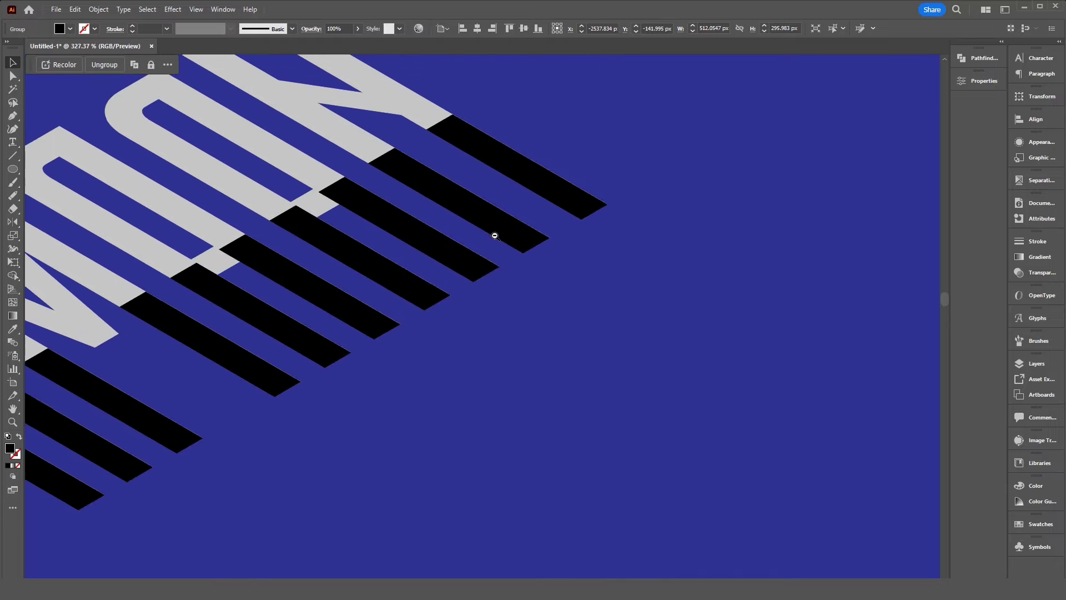
pyautogui.rightClick(495, 204)
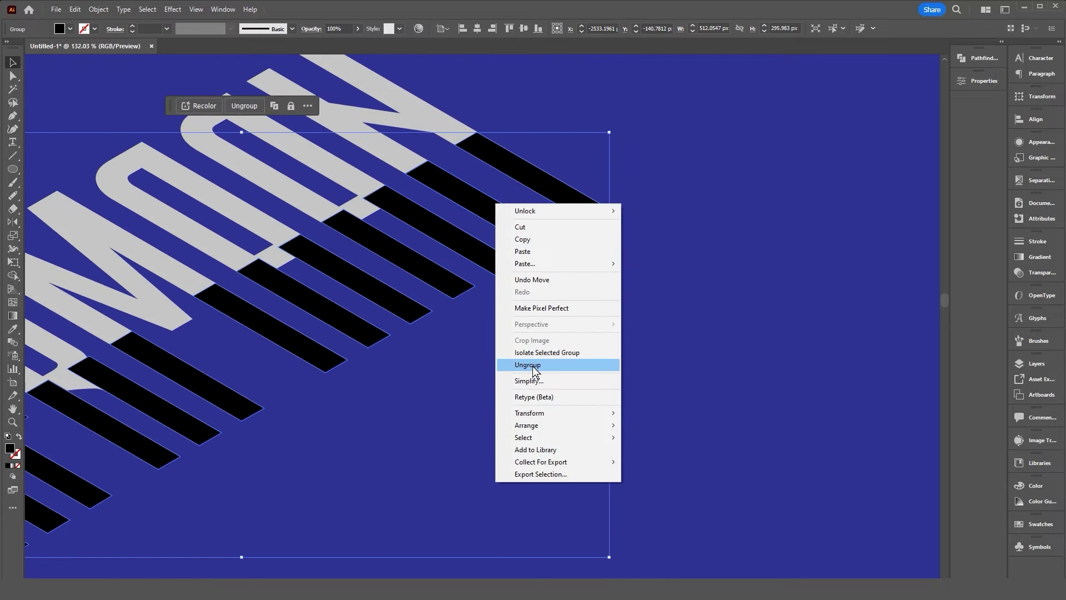
pyautogui.click(583, 119)
pyautogui.moveTo(536, 179); pyautogui.dragTo(543, 274)
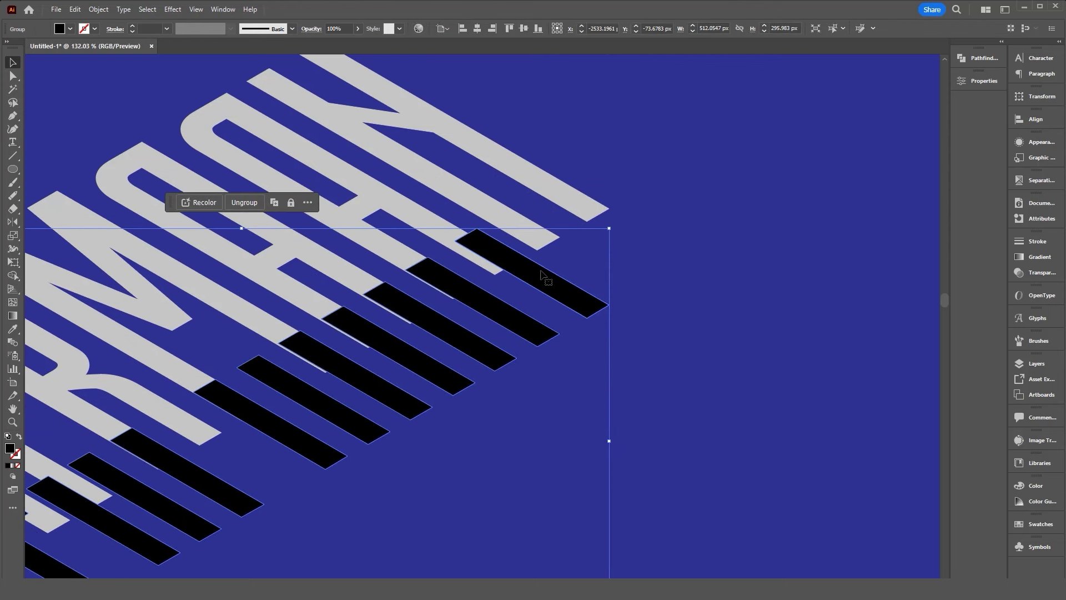
# Send the stripes backward twice behind the letters and lower them about 26 px
pyautogui.rightClick(550, 275)
pyautogui.moveTo(572, 492)
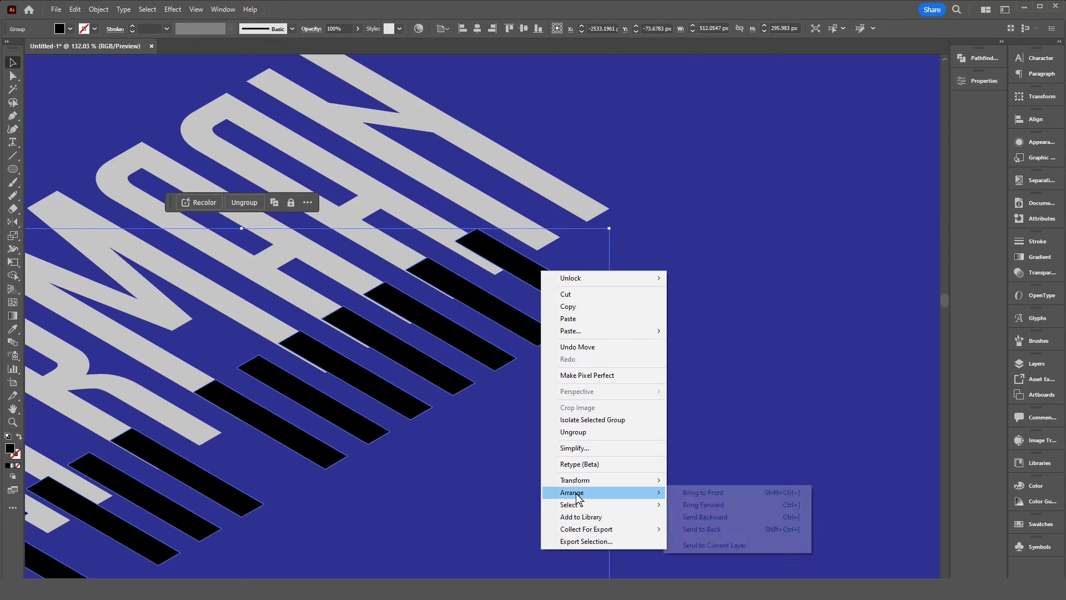
pyautogui.click(705, 517)
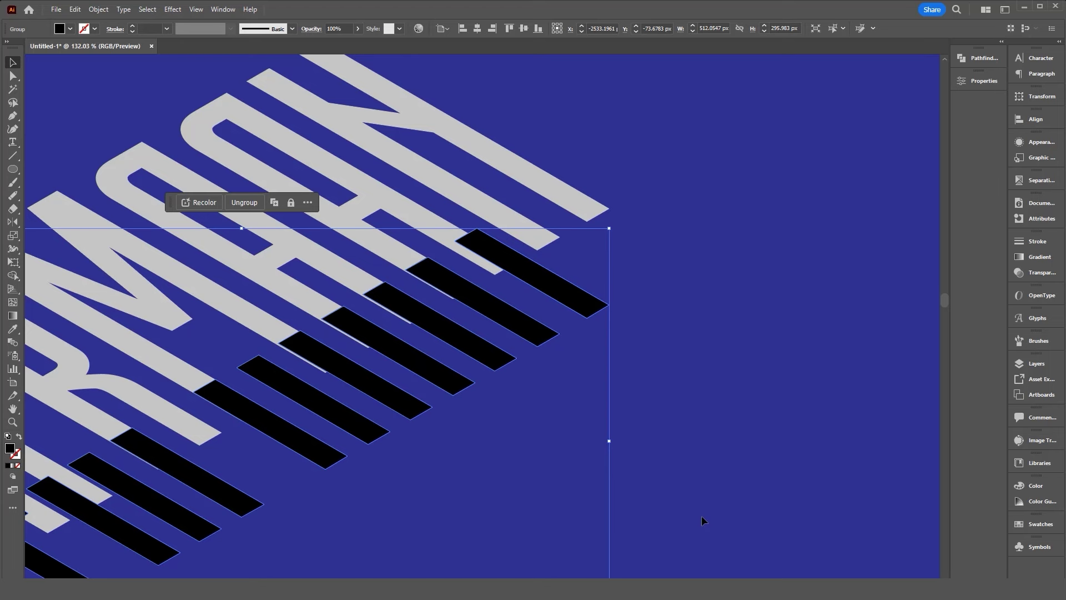
pyautogui.rightClick(539, 287)
pyautogui.moveTo(571, 499)
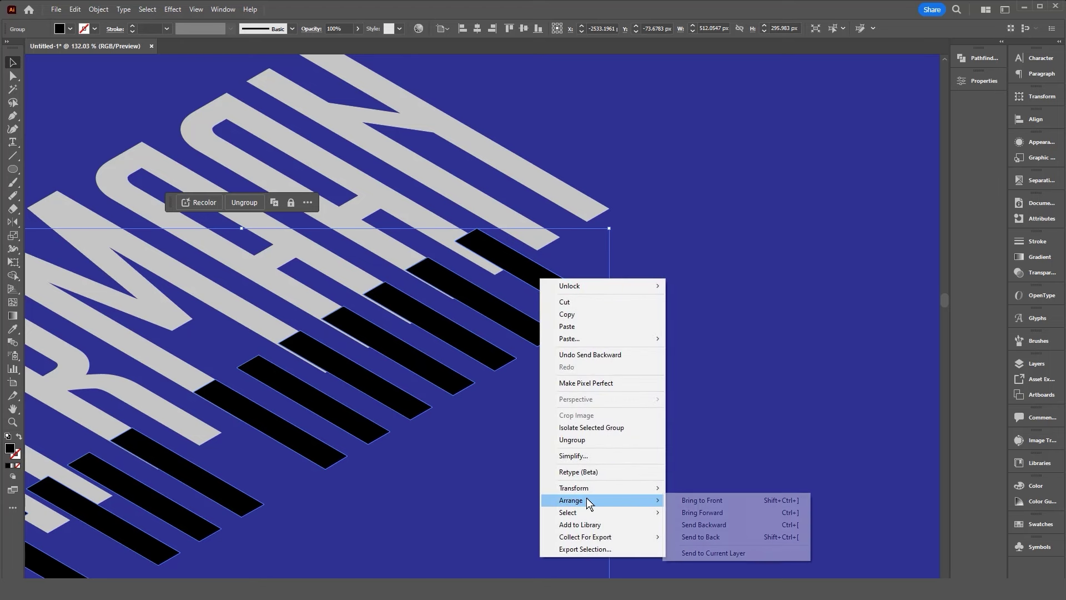
pyautogui.click(697, 524)
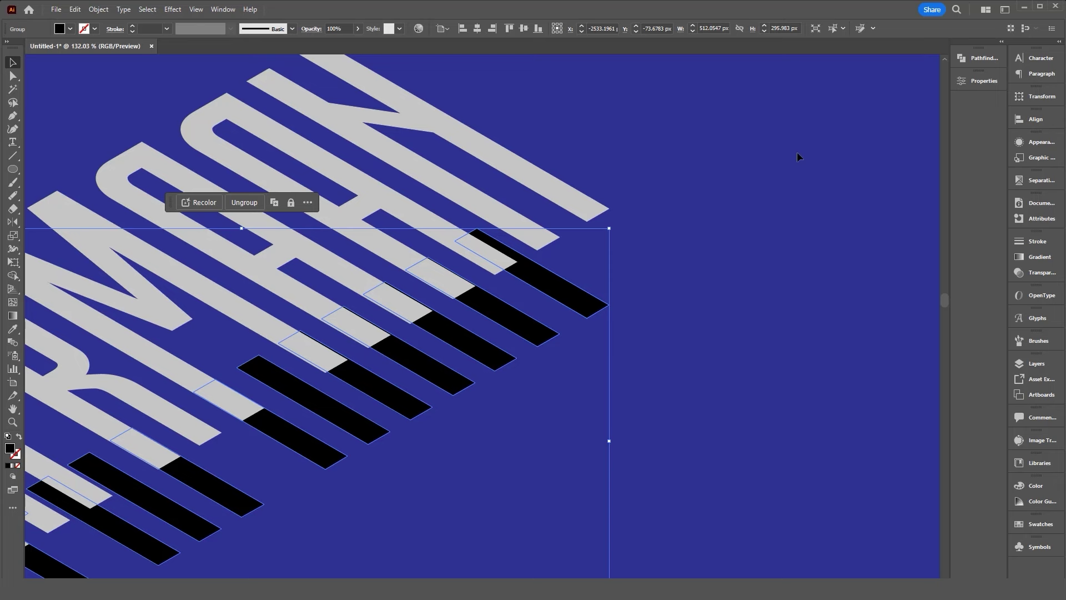
pyautogui.scroll(-3, 564, 273)
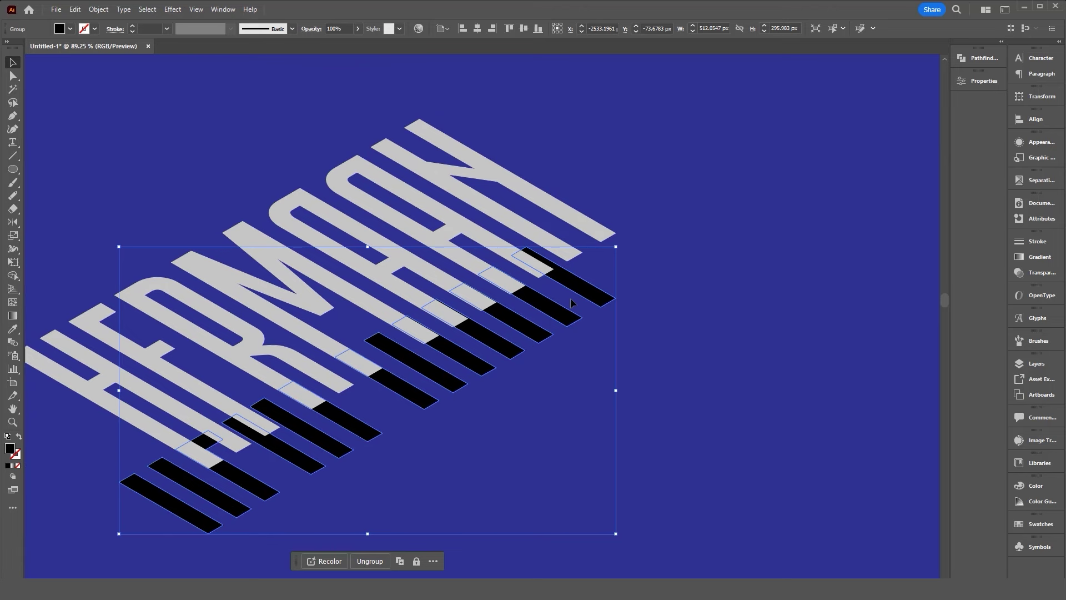
pyautogui.moveTo(571, 299); pyautogui.dragTo(572, 314)
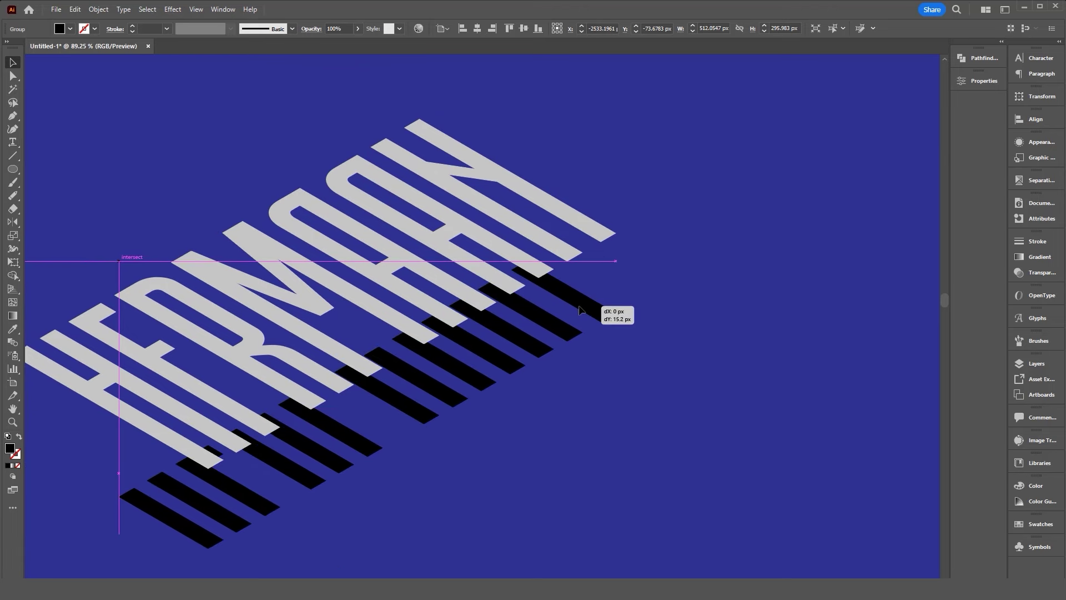
pyautogui.click(697, 285)
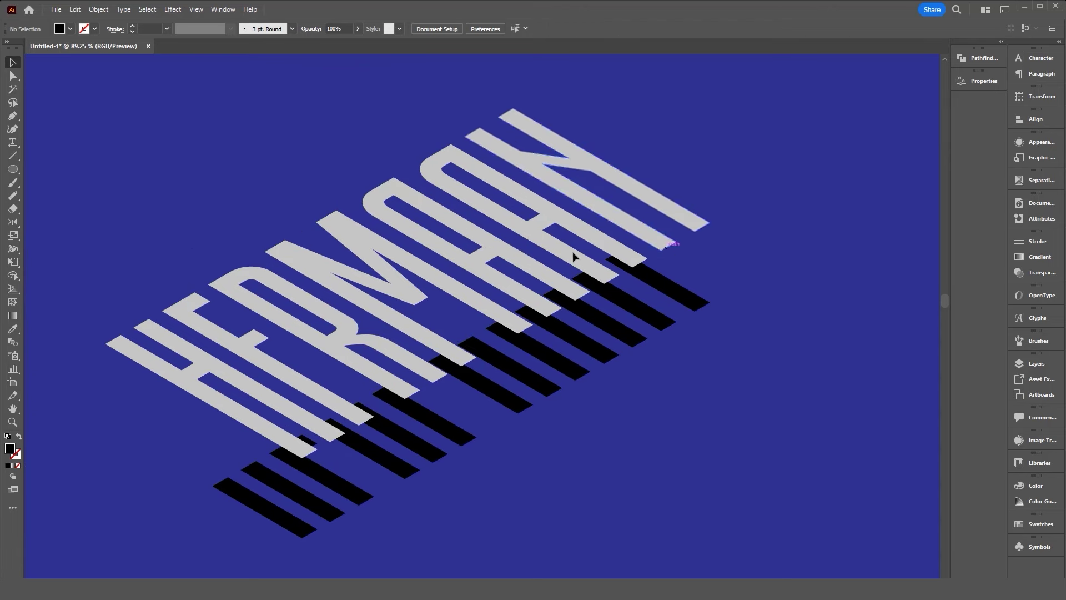
# Pick the Pen tool and look through the View menu without changing anything
pyautogui.click(13, 115)
pyautogui.click(189, 10)
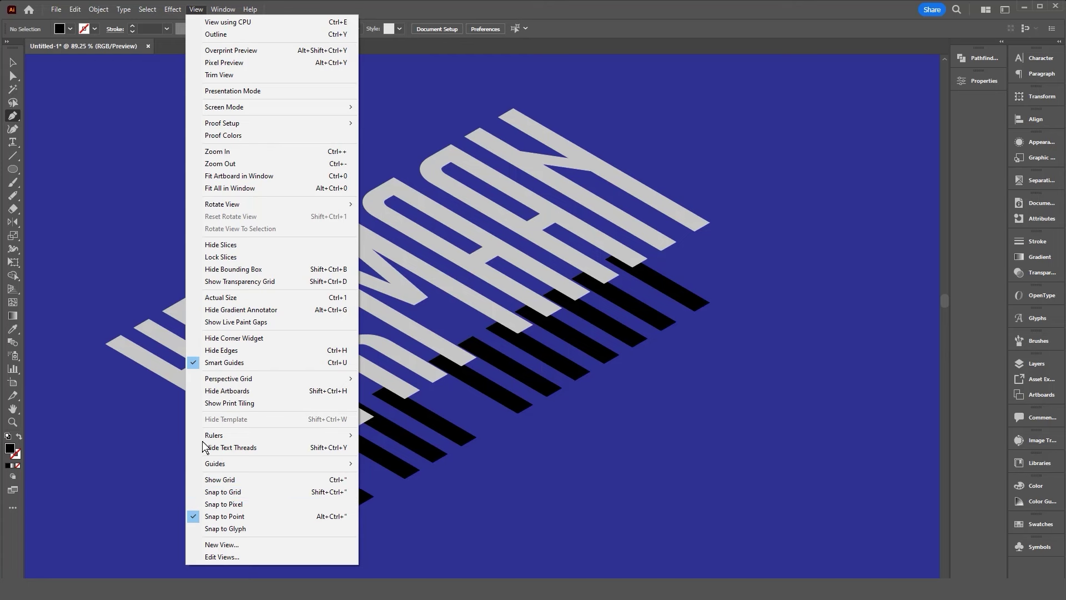
pyautogui.click(199, 12)
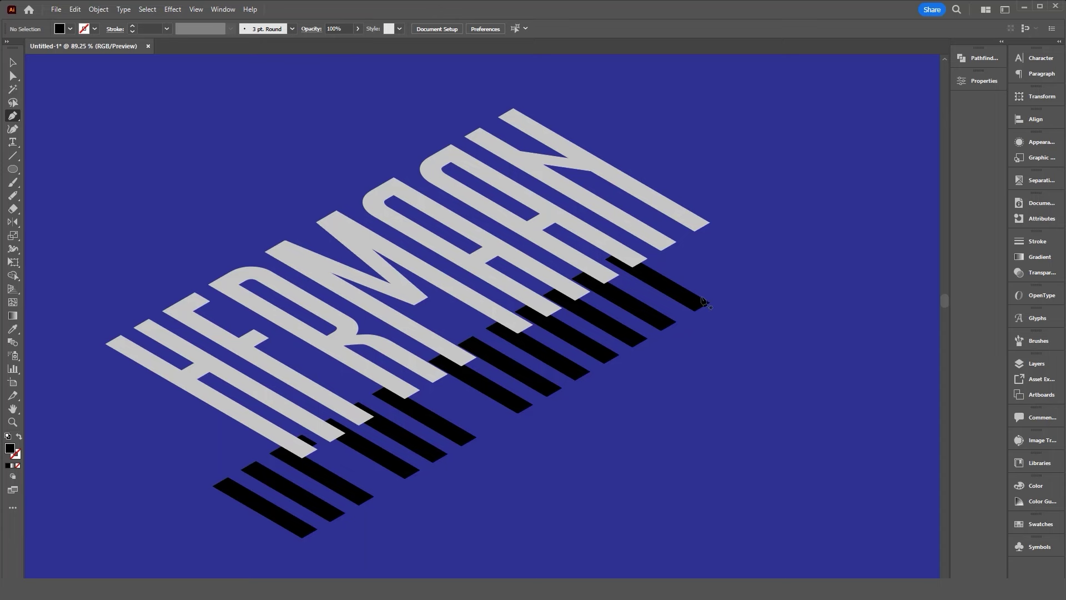
# Zoom in on the corner, then zoom out and pan until all of HERMAAN shows
pyautogui.scroll(5, 724, 231)
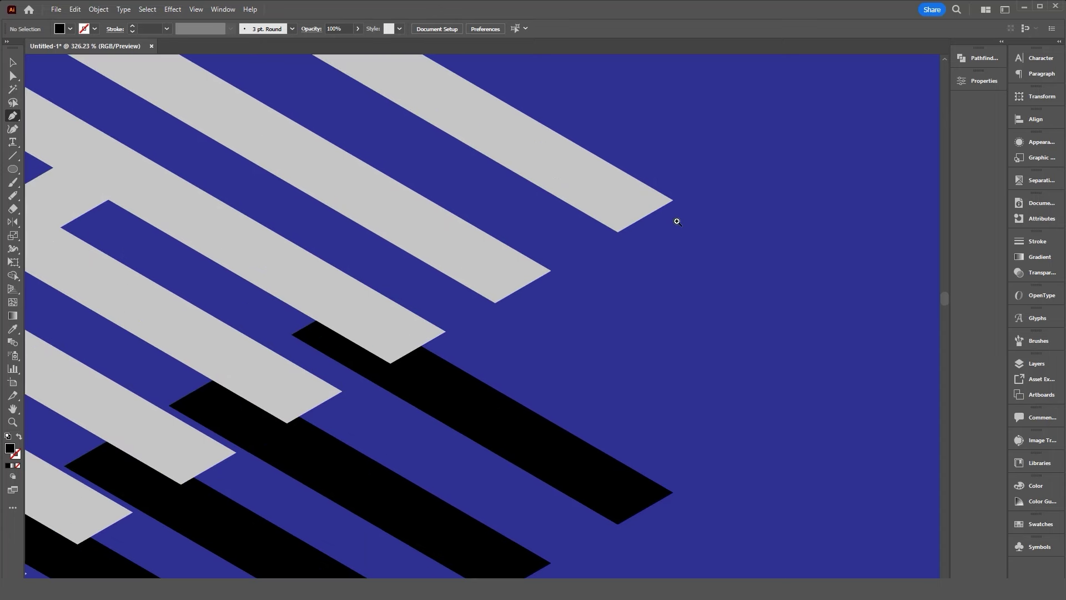
pyautogui.scroll(5, 693, 236)
pyautogui.scroll(3, 788, 221)
pyautogui.scroll(2, 849, 188)
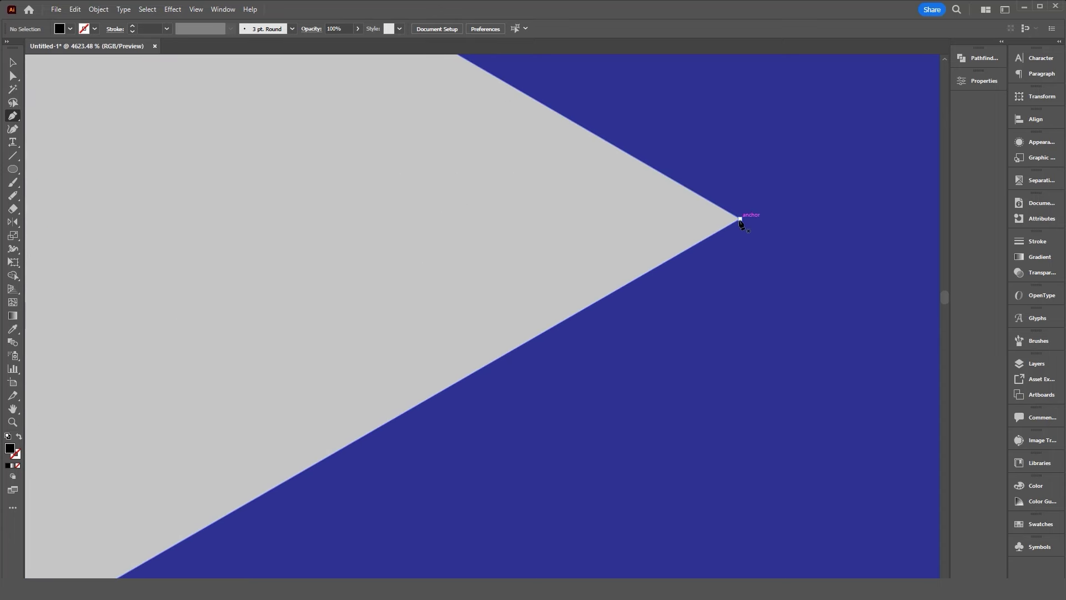
pyautogui.scroll(-2, 597, 264)
pyautogui.scroll(-2, 690, 252)
pyautogui.scroll(-2, 722, 522)
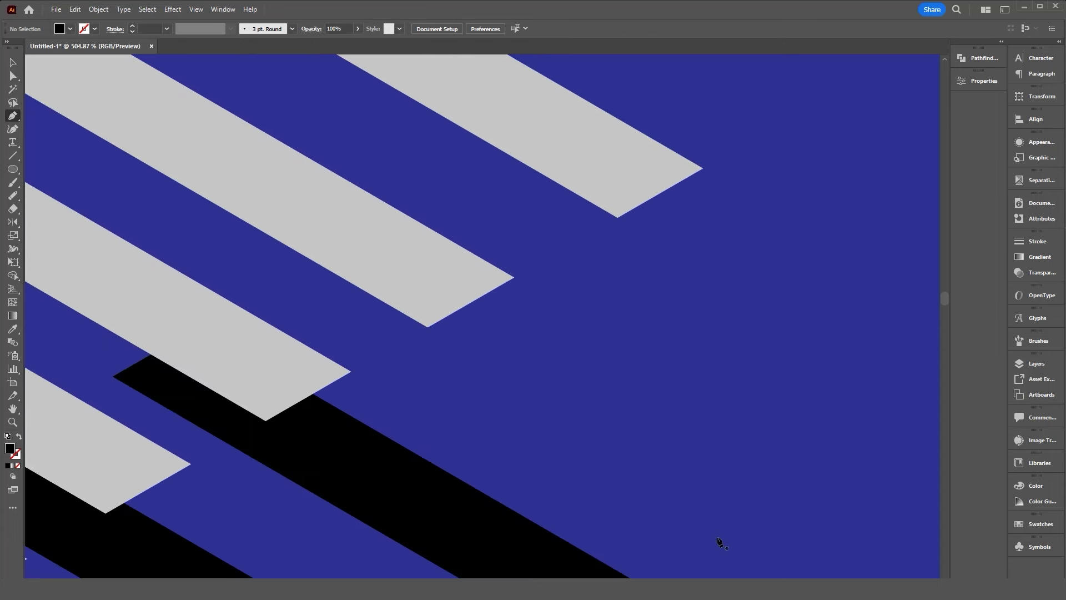
pyautogui.scroll(-2, 643, 329)
pyautogui.scroll(-1, 554, 191)
pyautogui.scroll(-2, 570, 212)
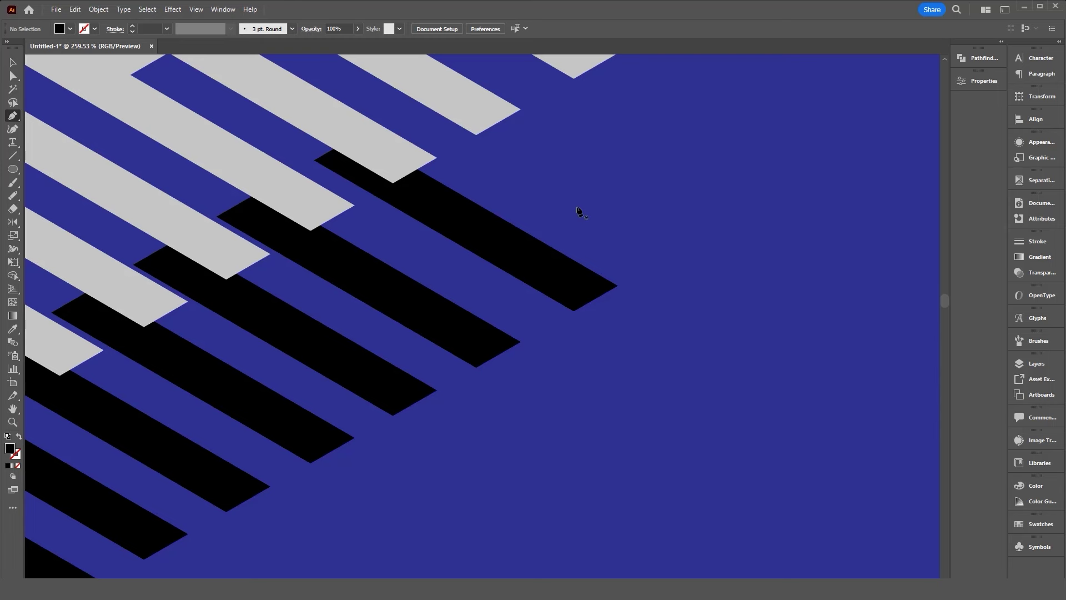
pyautogui.scroll(-2, 617, 216)
pyautogui.scroll(-2, 529, 207)
pyautogui.scroll(-1, 447, 214)
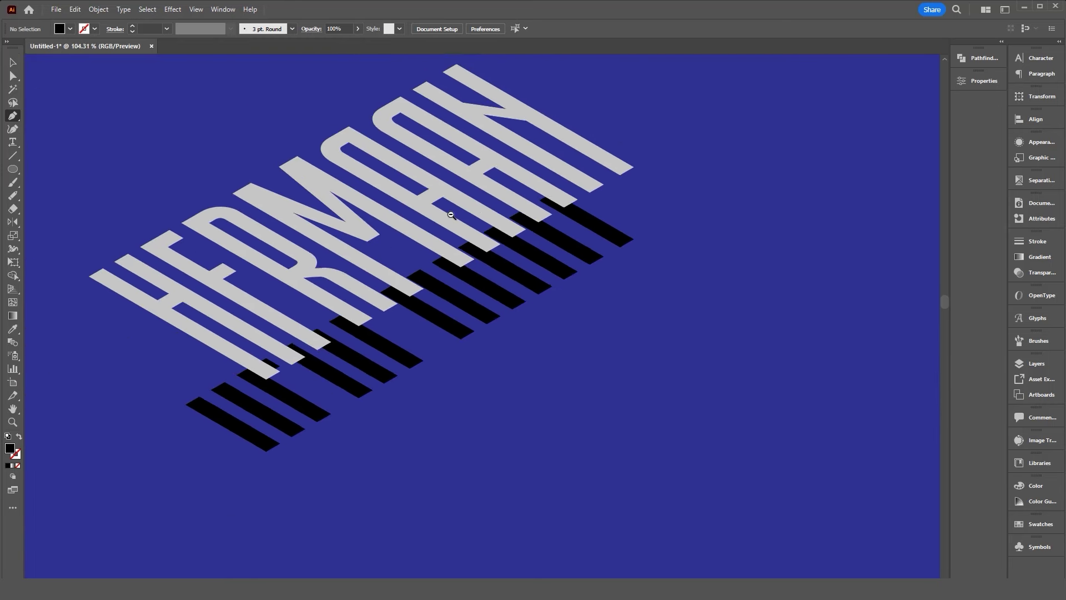
pyautogui.moveTo(516, 184); pyautogui.dragTo(530, 202)
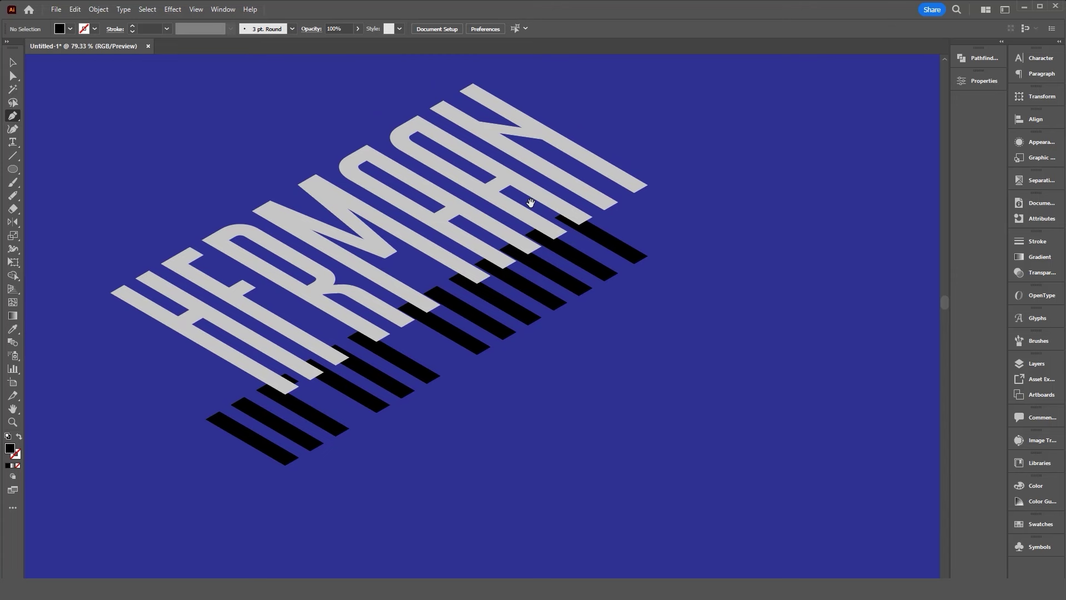
pyautogui.scroll(-1, 561, 220)
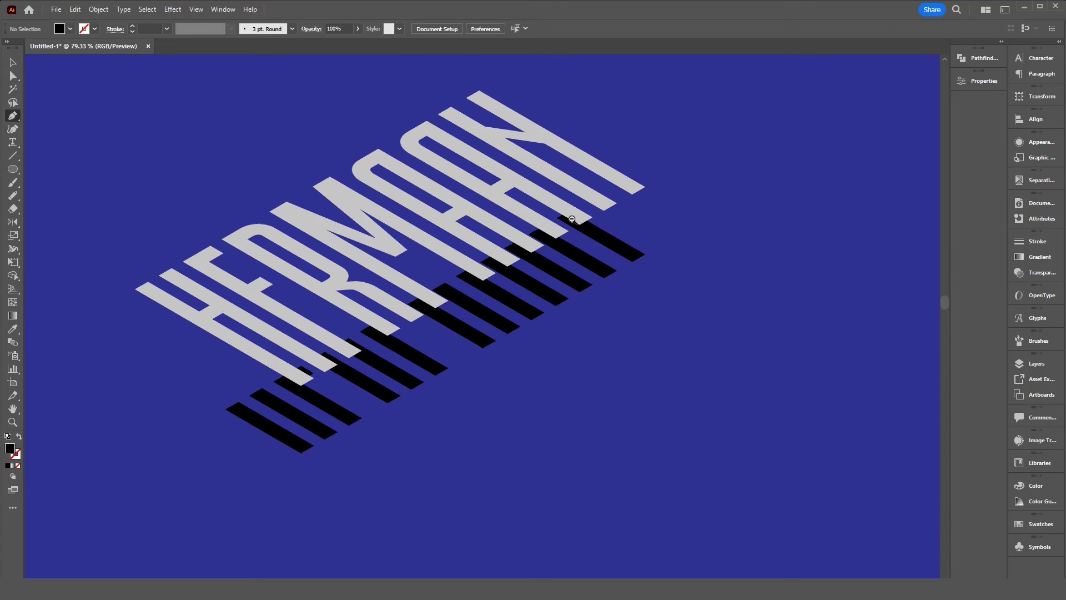
pyautogui.scroll(-1, 561, 220)
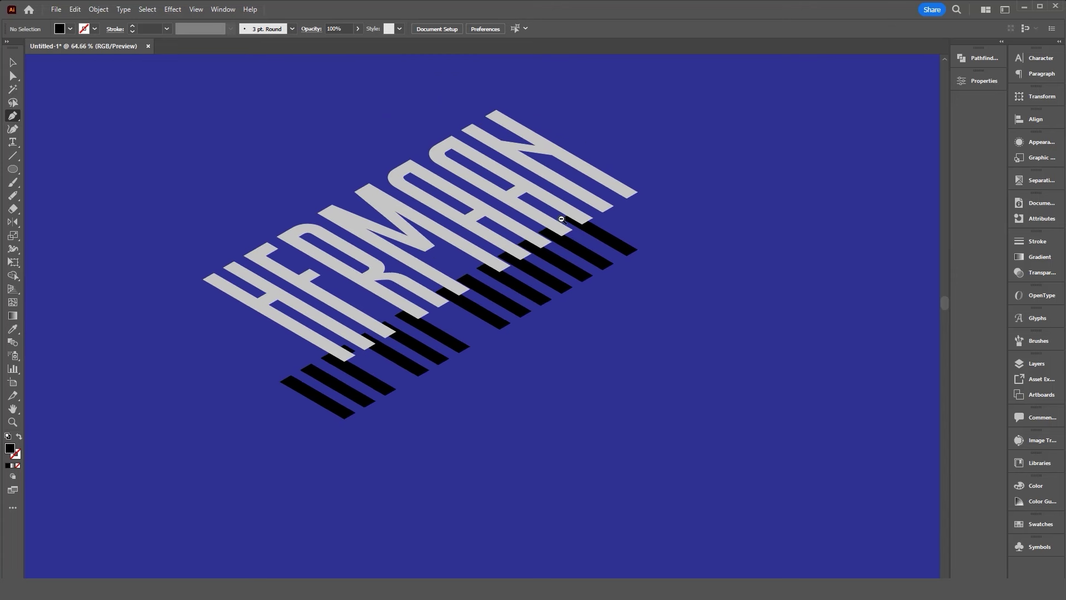
# Draw a closed black side face dropping below the last letter's corner
pyautogui.click(637, 191)
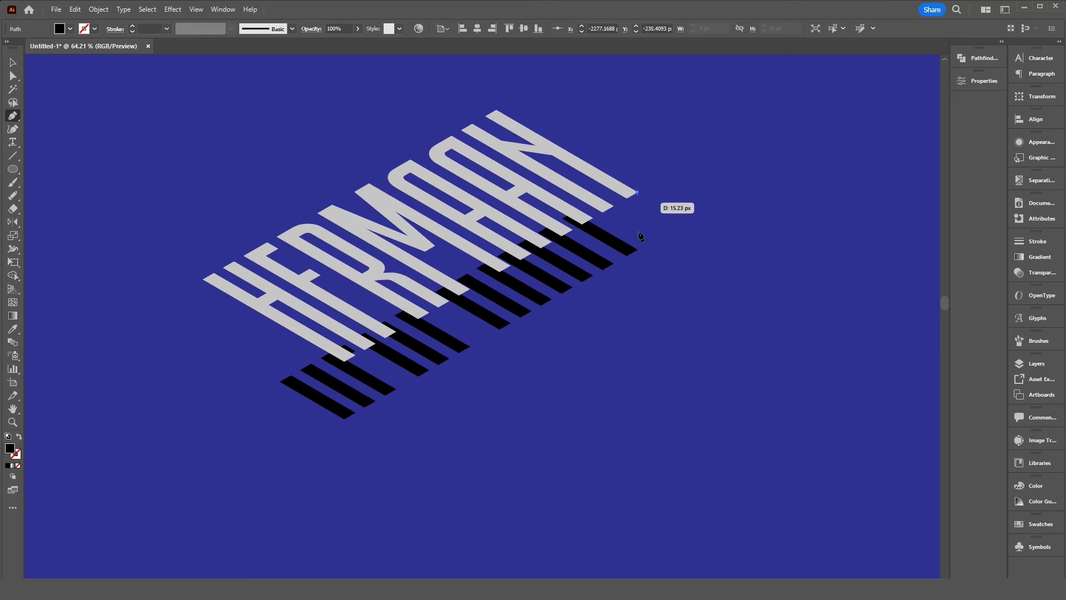
pyautogui.click(638, 251)
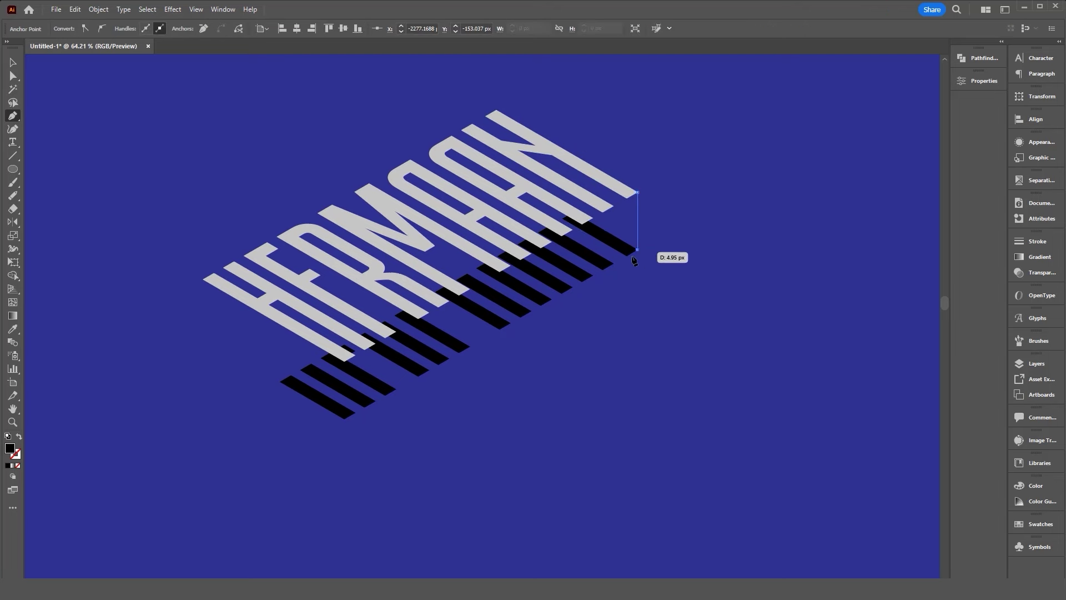
pyautogui.click(627, 198)
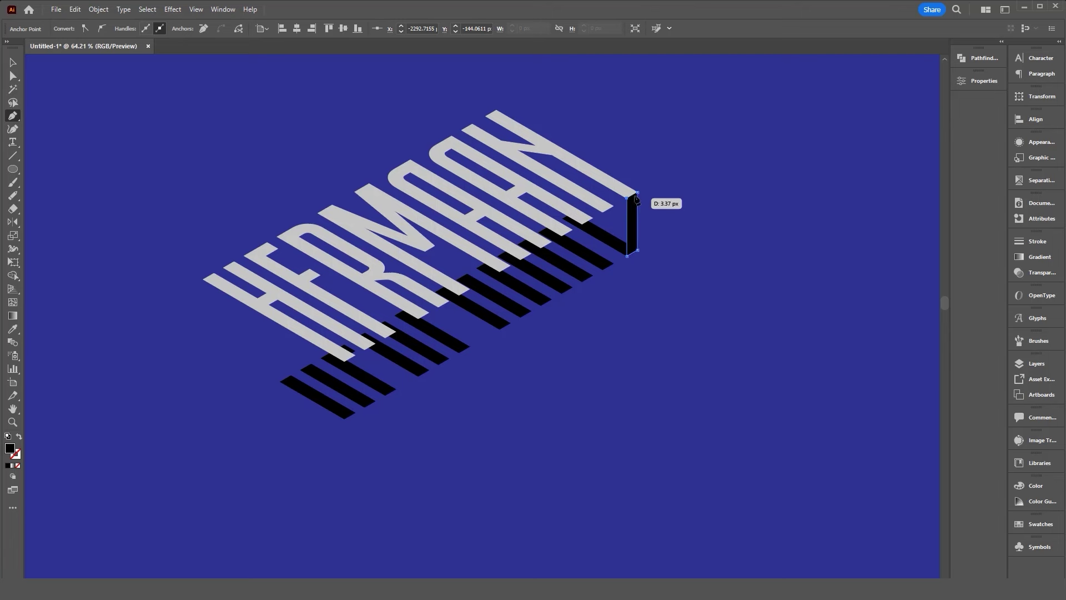
pyautogui.click(637, 192)
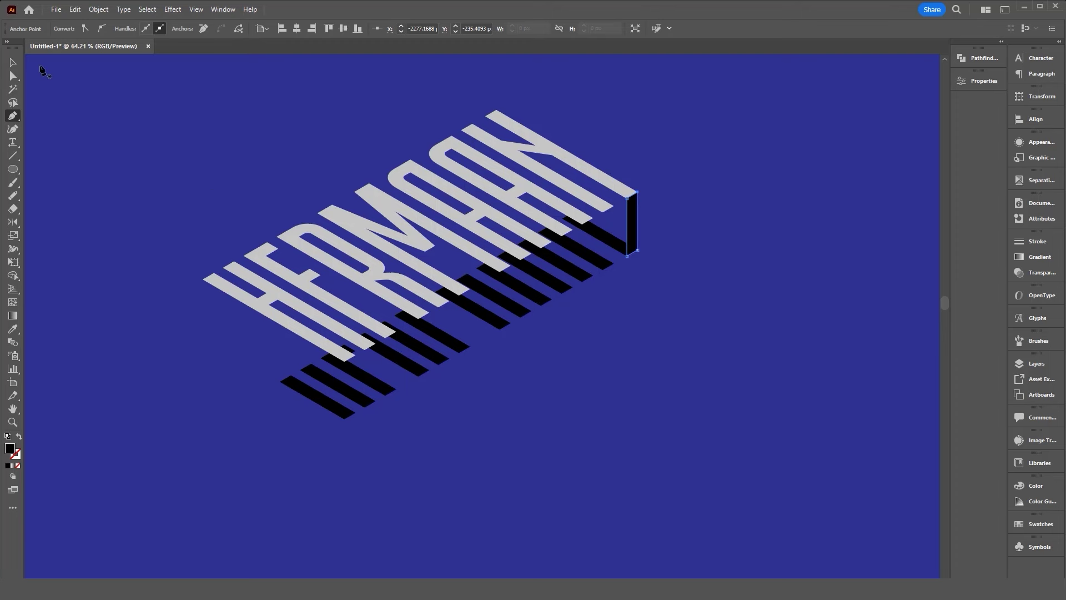
# Alt-drag a copy of the side face down-left and align it to the neighbouring stroke corner
pyautogui.click(13, 63)
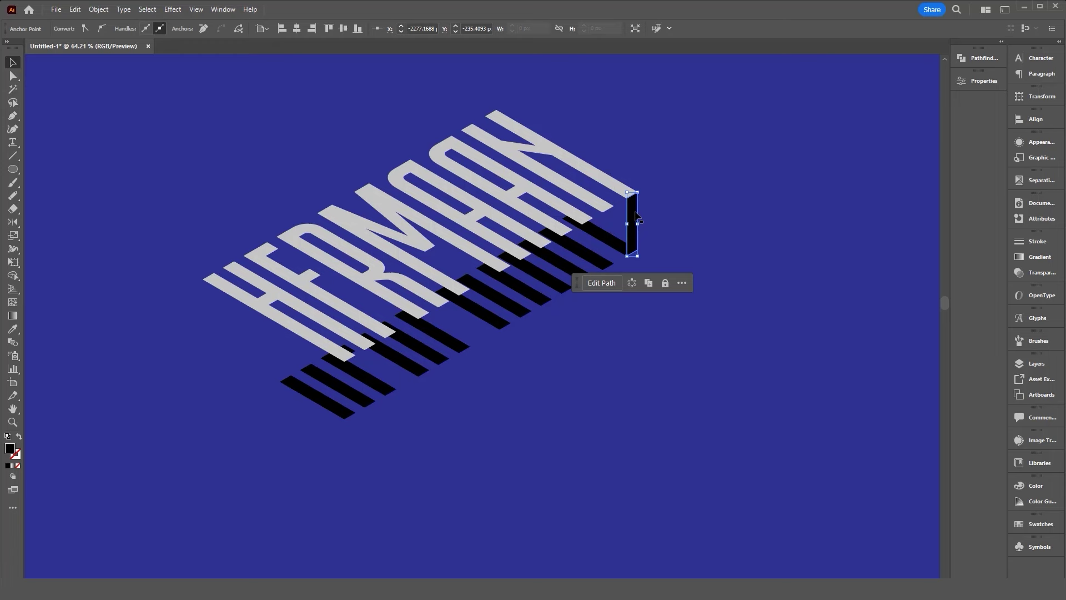
pyautogui.moveTo(634, 215); pyautogui.dragTo(610, 229)
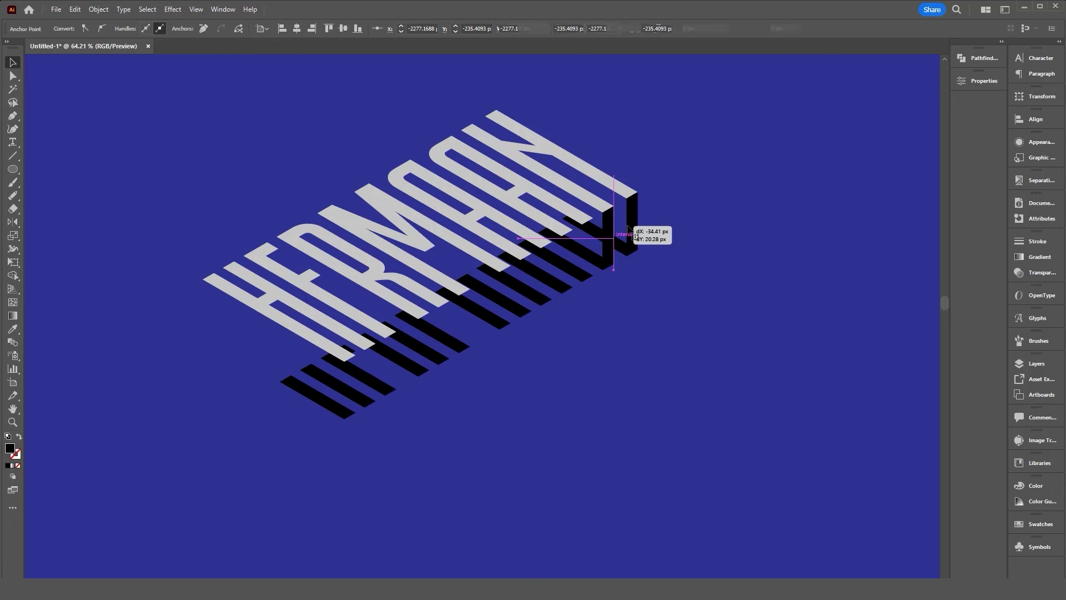
pyautogui.moveTo(616, 207)
pyautogui.mouseDown()
pyautogui.moveTo(592, 237)
pyautogui.moveTo(707, 235)
pyautogui.mouseUp()
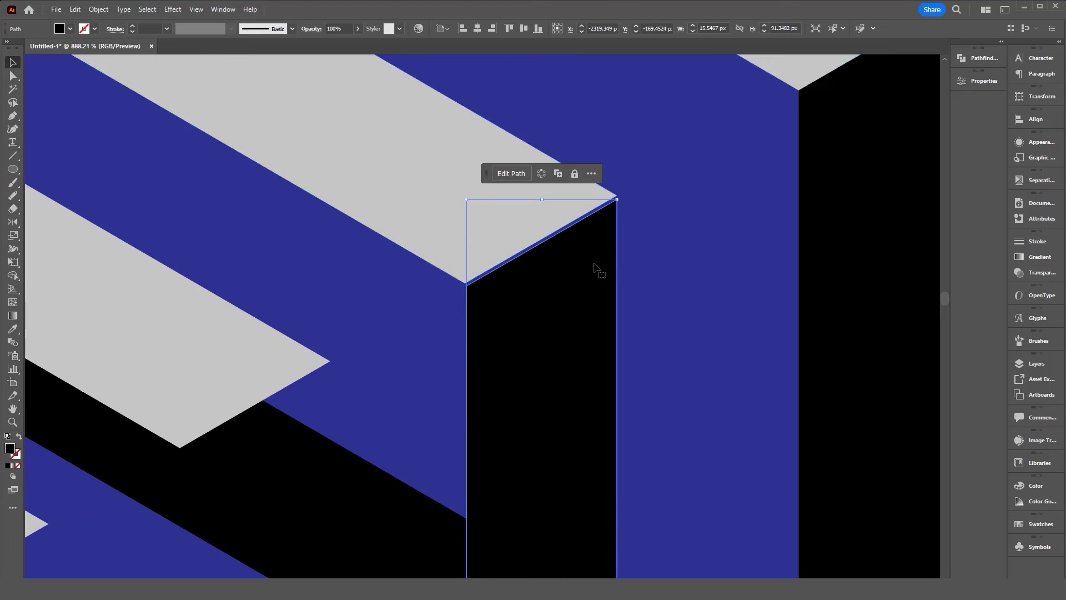
pyautogui.scroll(3, 622, 261)
pyautogui.scroll(3, 677, 259)
pyautogui.moveTo(534, 350); pyautogui.dragTo(529, 346)
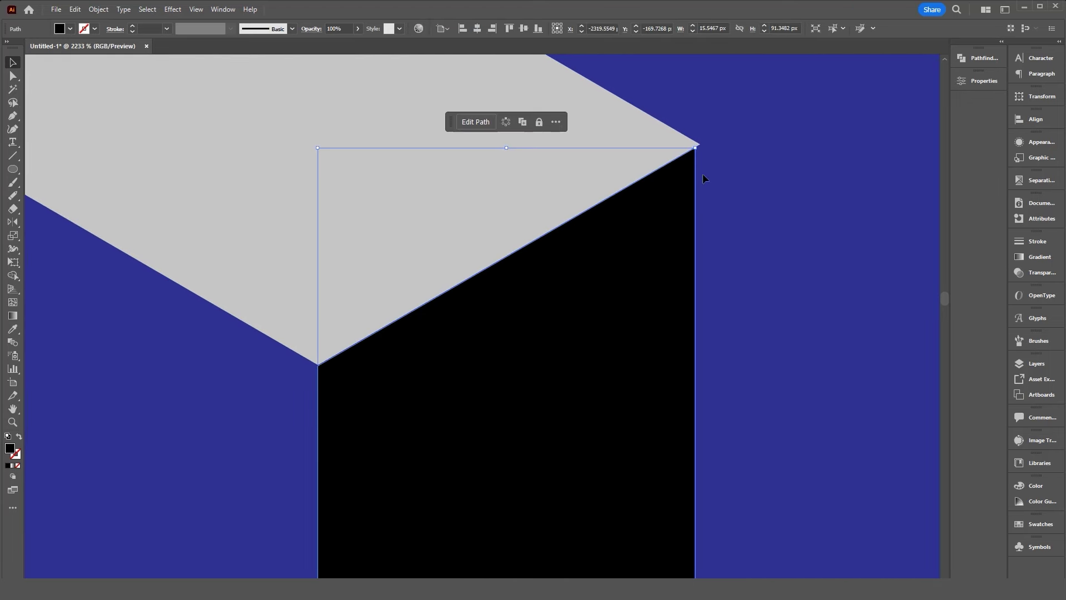
pyautogui.moveTo(617, 232); pyautogui.dragTo(609, 216)
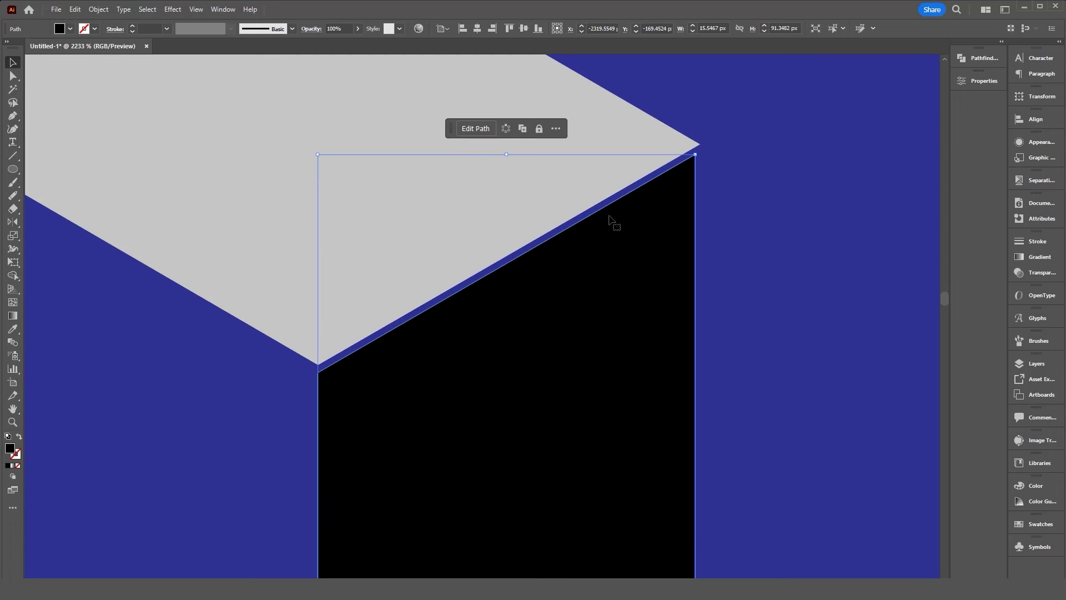
pyautogui.hotkey('ctrl', '0')
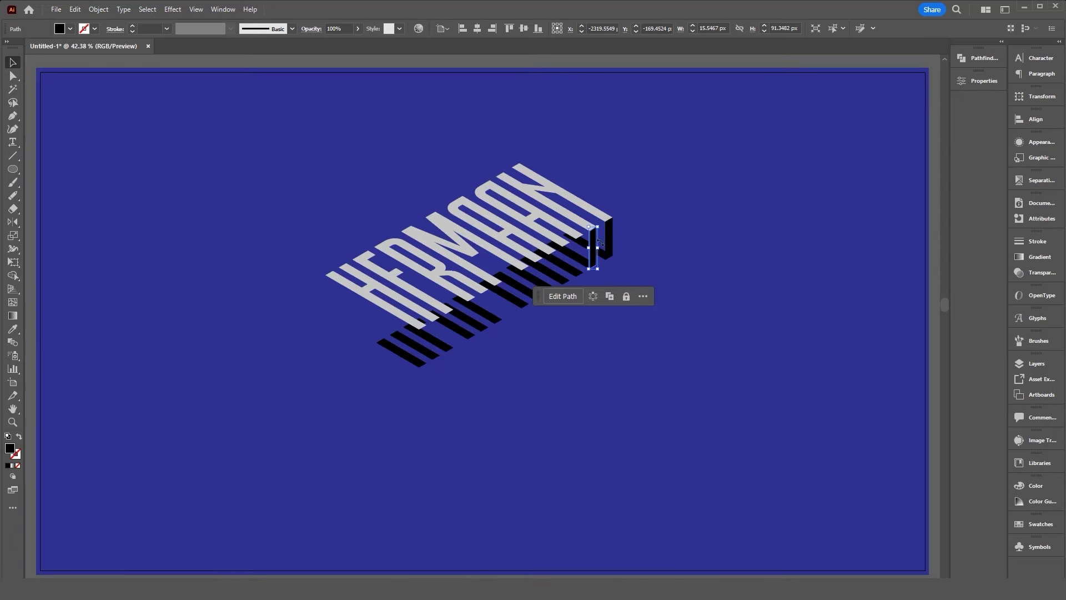
# Deselect and draw a closed black side sliver at the next letter corner
pyautogui.hotkey('ctrl', 'shift', 'a')
pyautogui.click(16, 118)
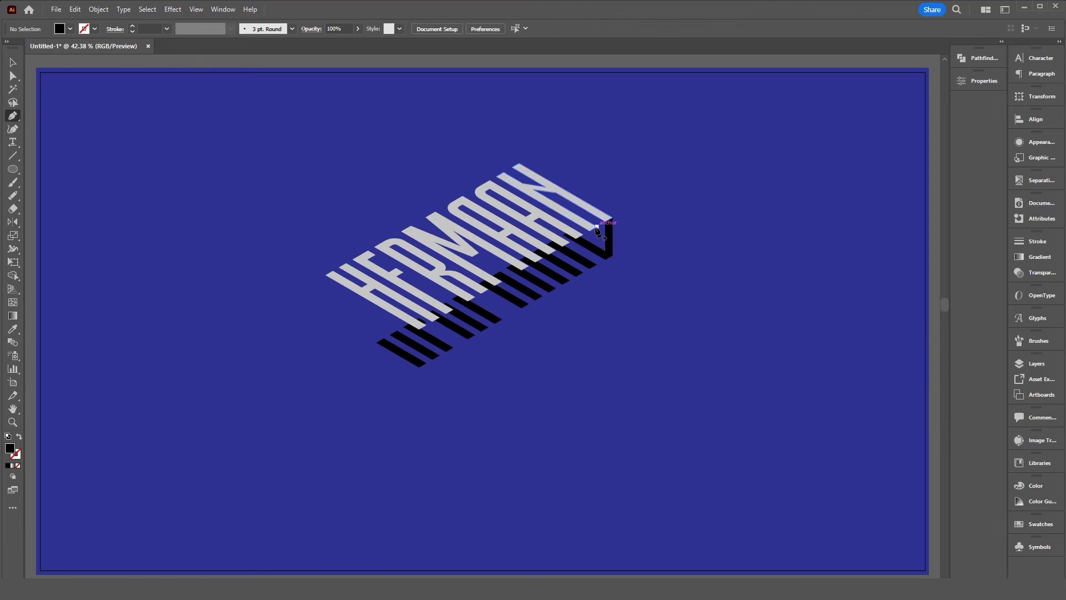
pyautogui.click(597, 228)
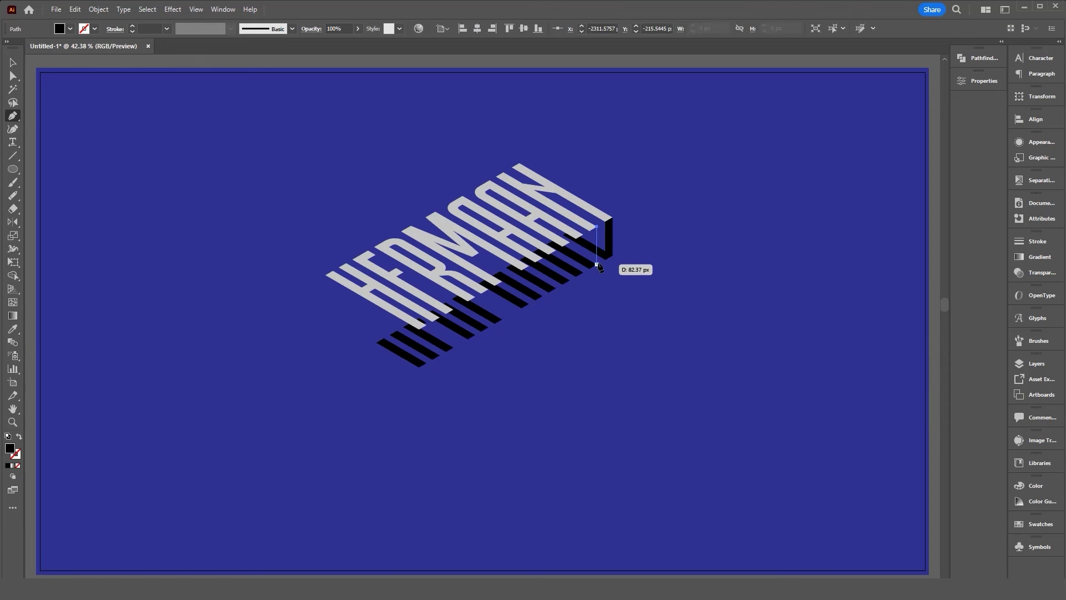
pyautogui.click(597, 265)
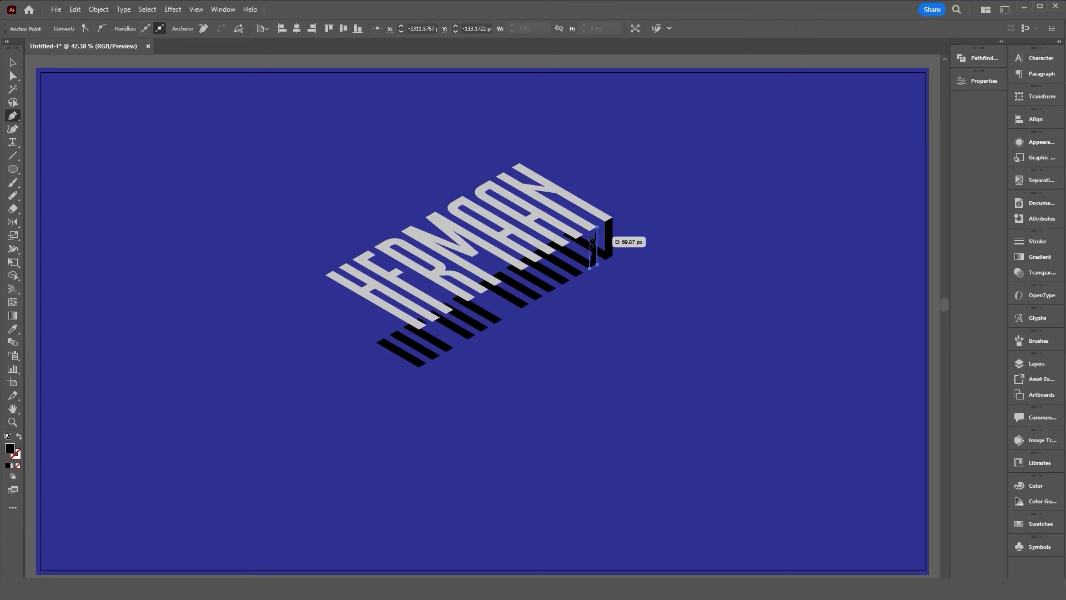
pyautogui.click(596, 228)
# Draw black side slivers under the remaining letters, then marquee-select all the lettering
pyautogui.click(543, 258)
pyautogui.click(543, 295)
pyautogui.click(543, 258)
pyautogui.click(511, 309)
pyautogui.click(476, 321)
pyautogui.click(434, 321)
pyautogui.click(433, 359)
pyautogui.click(439, 320)
pyautogui.press('v')
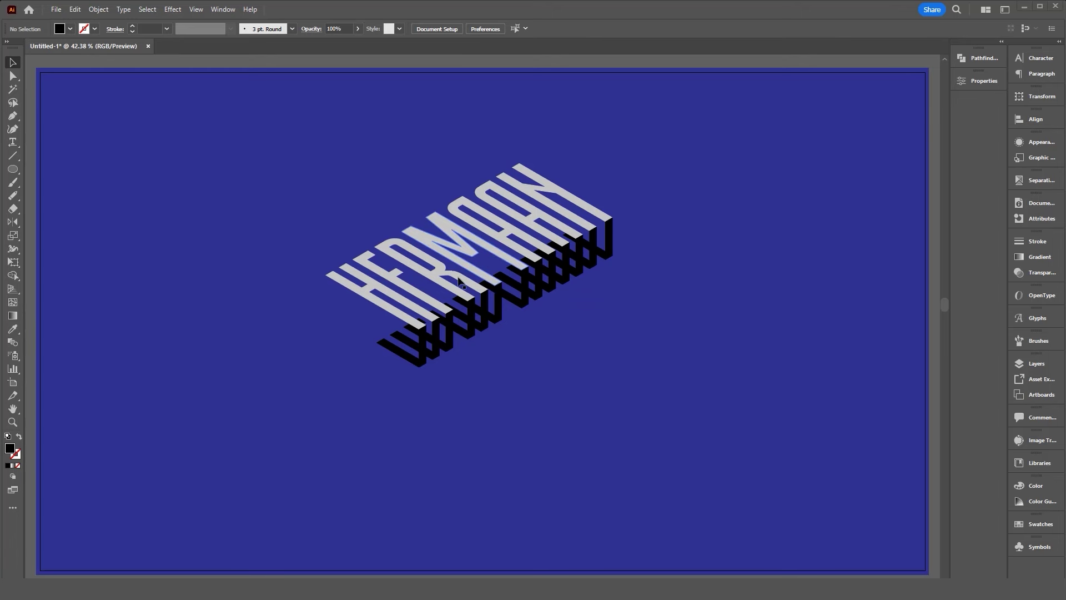
pyautogui.moveTo(285, 143); pyautogui.dragTo(664, 424)
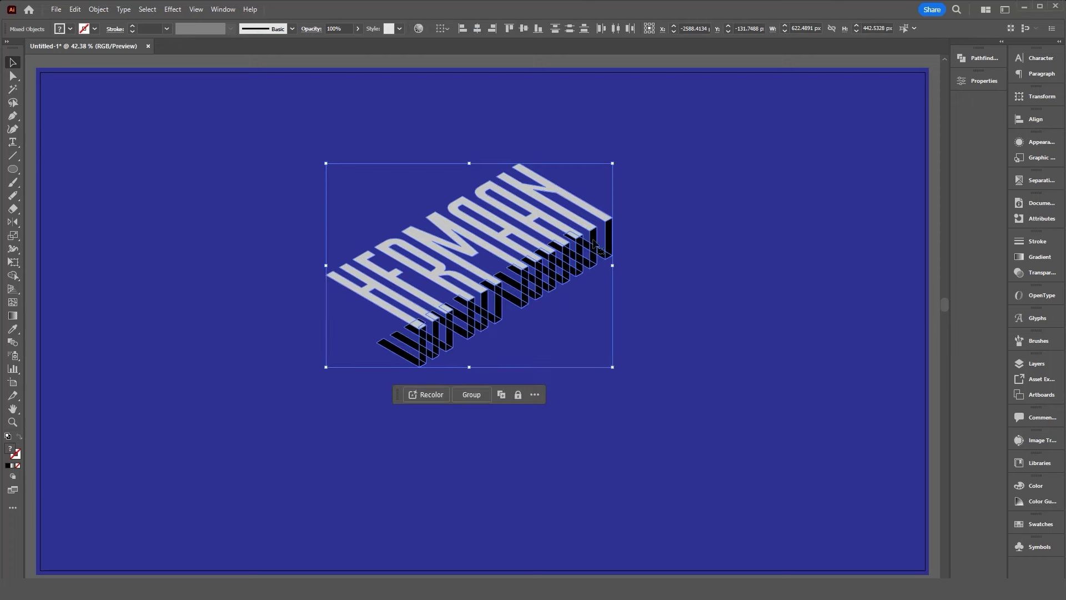
# Duplicate the lettering to the right, then delete the copy
pyautogui.moveTo(494, 254); pyautogui.dragTo(810, 286)
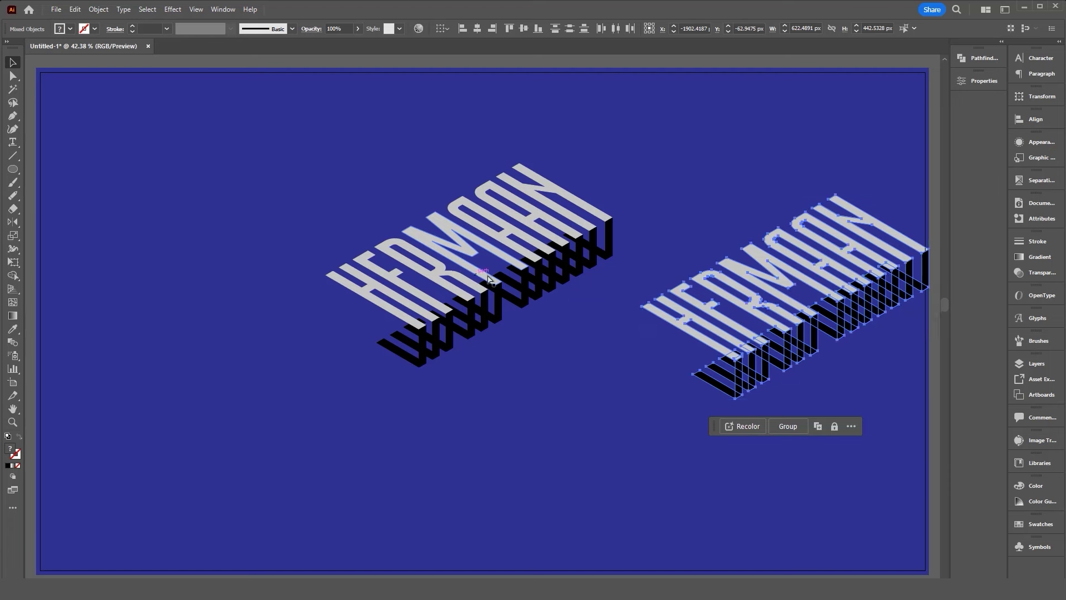
pyautogui.press('Delete')
pyautogui.scroll(4, 532, 281)
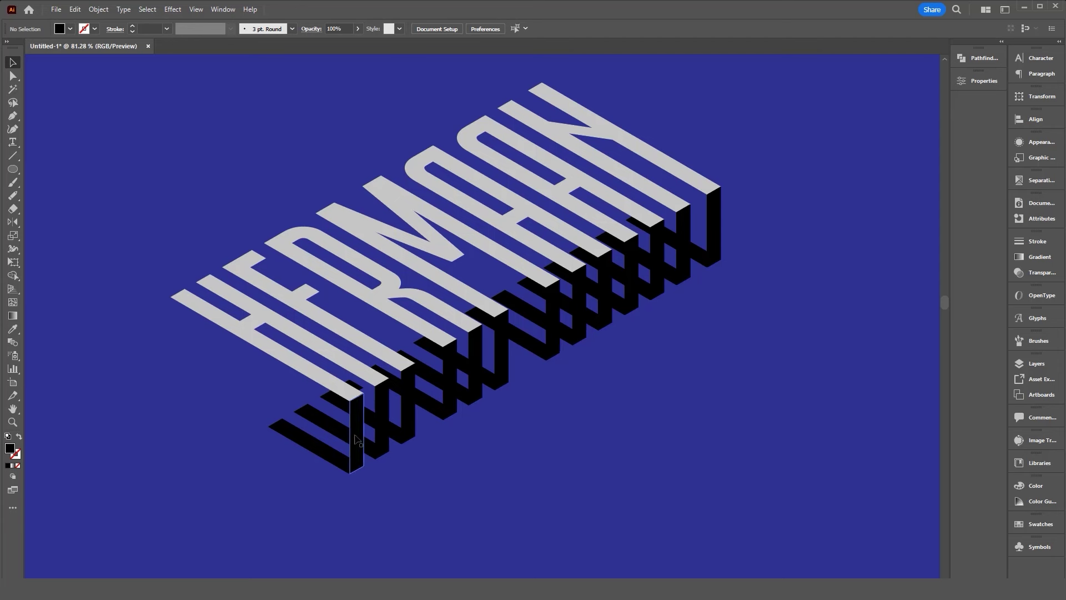
# Select the black extrusion pieces under the left and middle letters
pyautogui.click(357, 444)
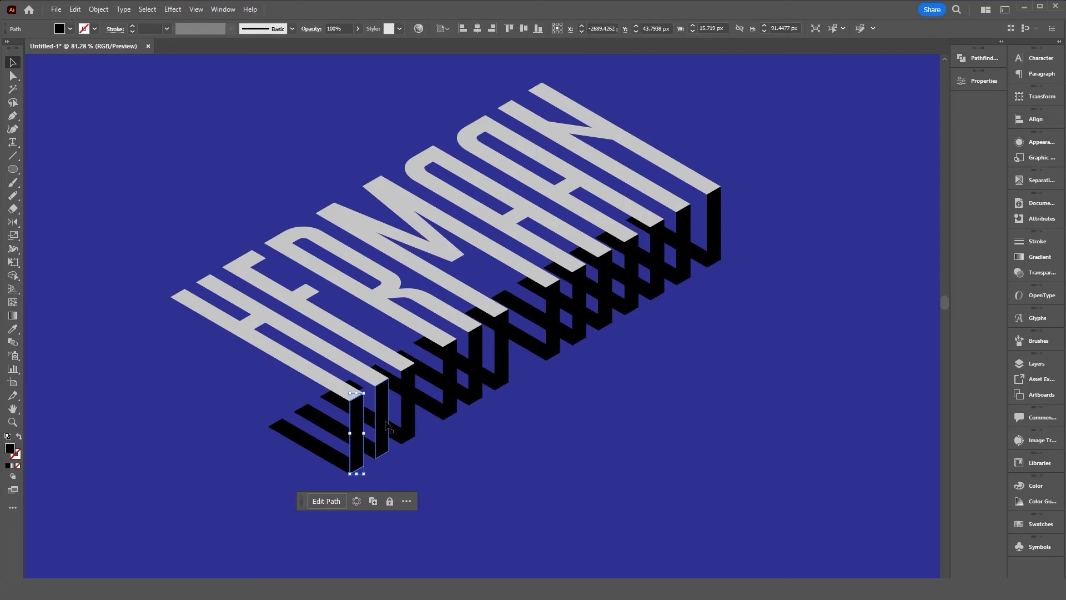
pyautogui.keyDown('shift'); pyautogui.click(387, 425); pyautogui.keyUp('shift')
pyautogui.keyDown('shift'); pyautogui.click(408, 405); pyautogui.keyUp('shift')
pyautogui.keyDown('shift'); pyautogui.click(450, 384); pyautogui.keyUp('shift')
pyautogui.keyDown('shift'); pyautogui.click(475, 369); pyautogui.keyUp('shift')
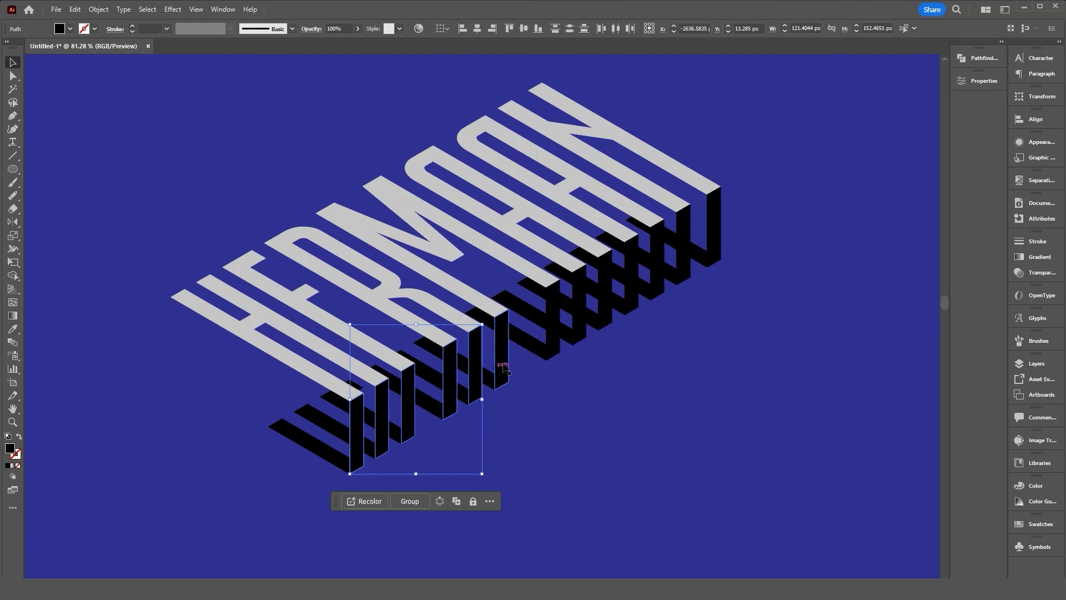
pyautogui.keyDown('shift'); pyautogui.click(553, 316); pyautogui.keyUp('shift')
pyautogui.keyDown('shift'); pyautogui.click(582, 307); pyautogui.keyUp('shift')
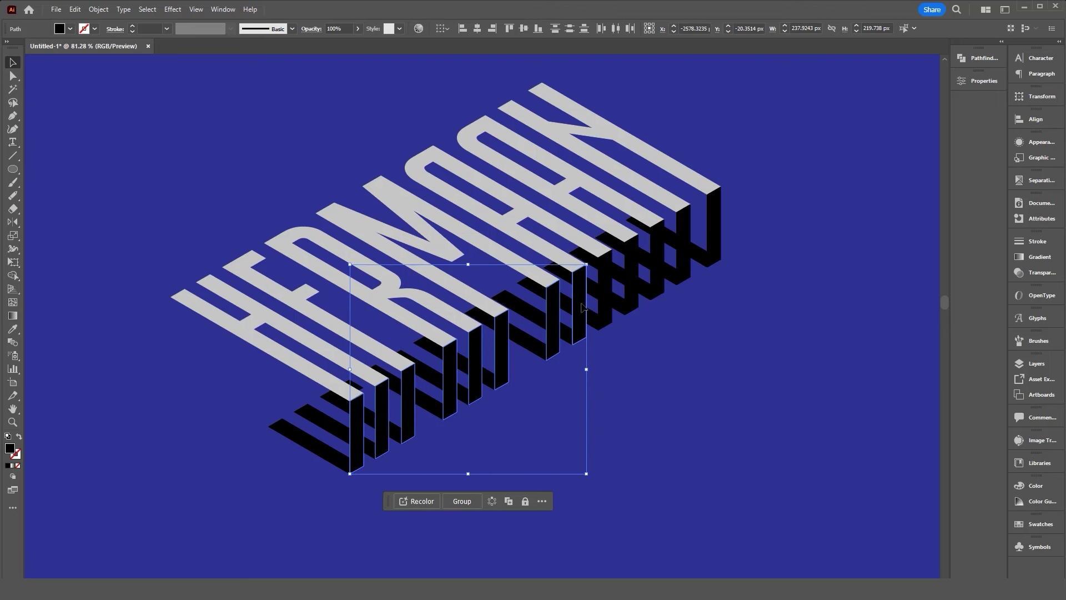
# Add the right-hand extrusion pieces to the selection and open the Object menu
pyautogui.keyDown('shift'); pyautogui.click(605, 294); pyautogui.keyUp('shift')
pyautogui.keyDown('shift'); pyautogui.click(636, 287); pyautogui.keyUp('shift')
pyautogui.keyDown('shift'); pyautogui.click(658, 261); pyautogui.keyUp('shift')
pyautogui.keyDown('shift'); pyautogui.click(684, 247); pyautogui.keyUp('shift')
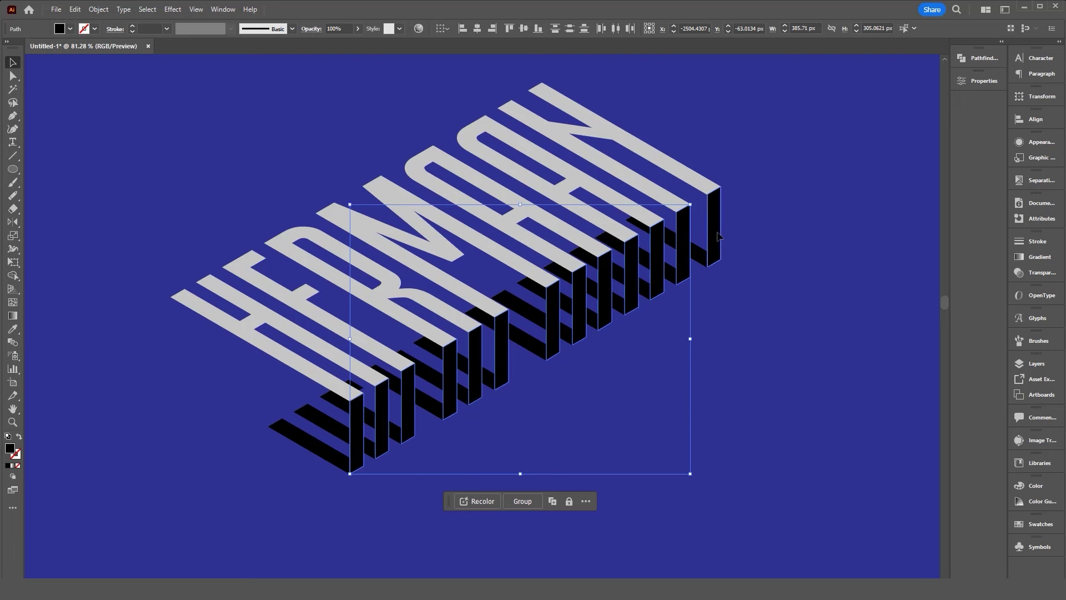
pyautogui.keyDown('shift'); pyautogui.click(717, 235); pyautogui.keyUp('shift')
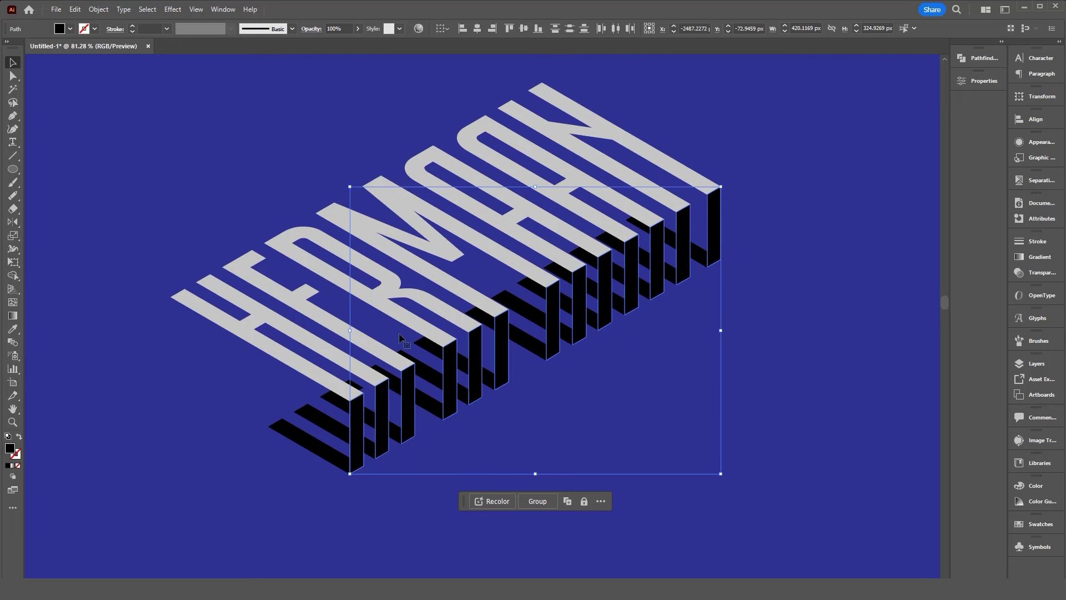
pyautogui.click(98, 9)
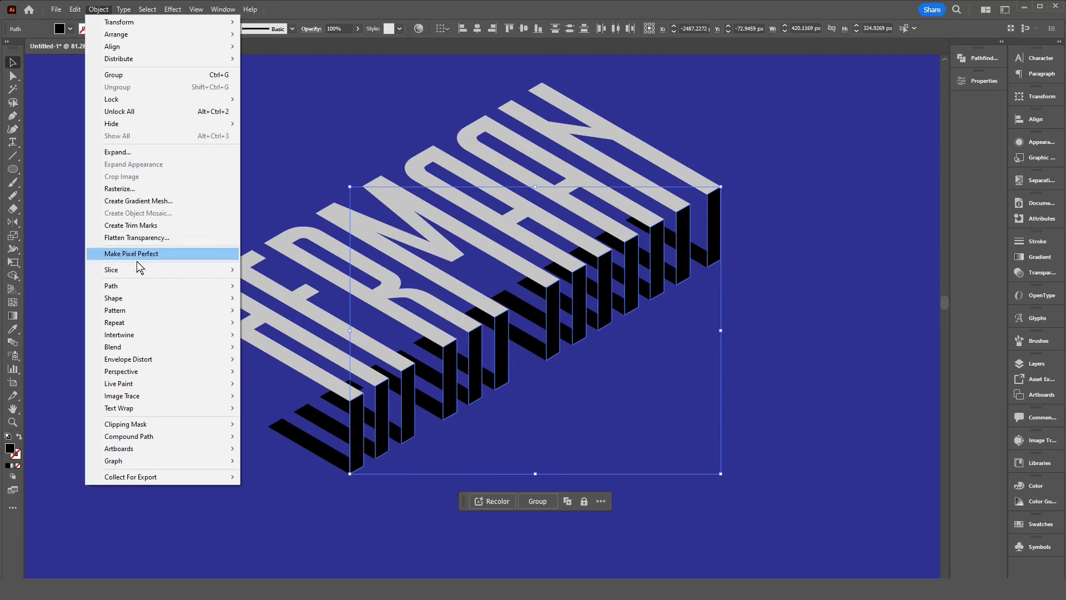
pyautogui.moveTo(162, 285)
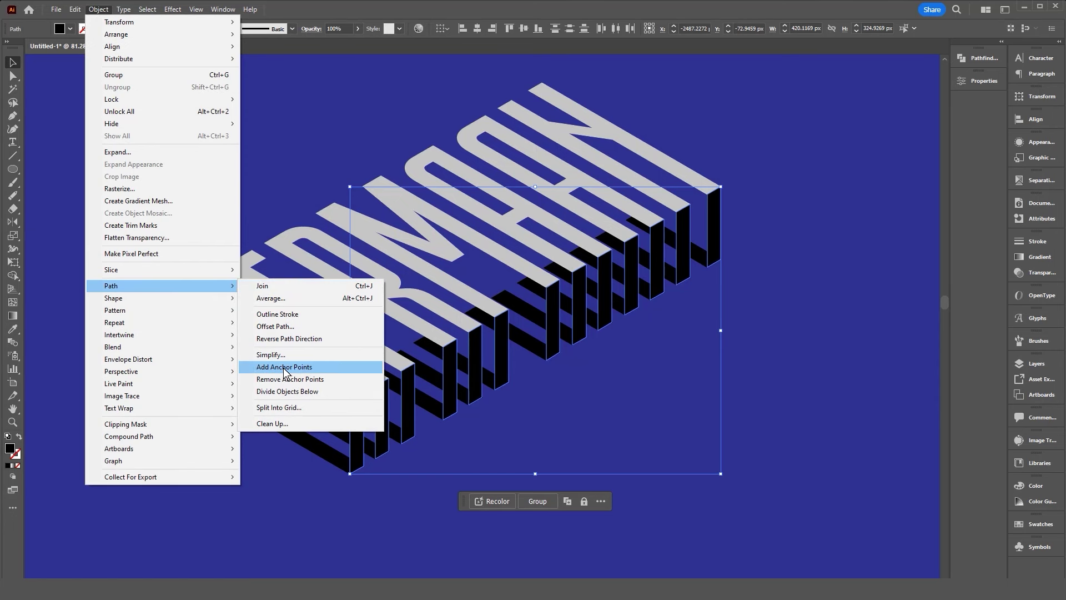
# Apply Path > Add Anchor Points to the extrusions, then deselect with Direct Selection active
pyautogui.click(284, 367)
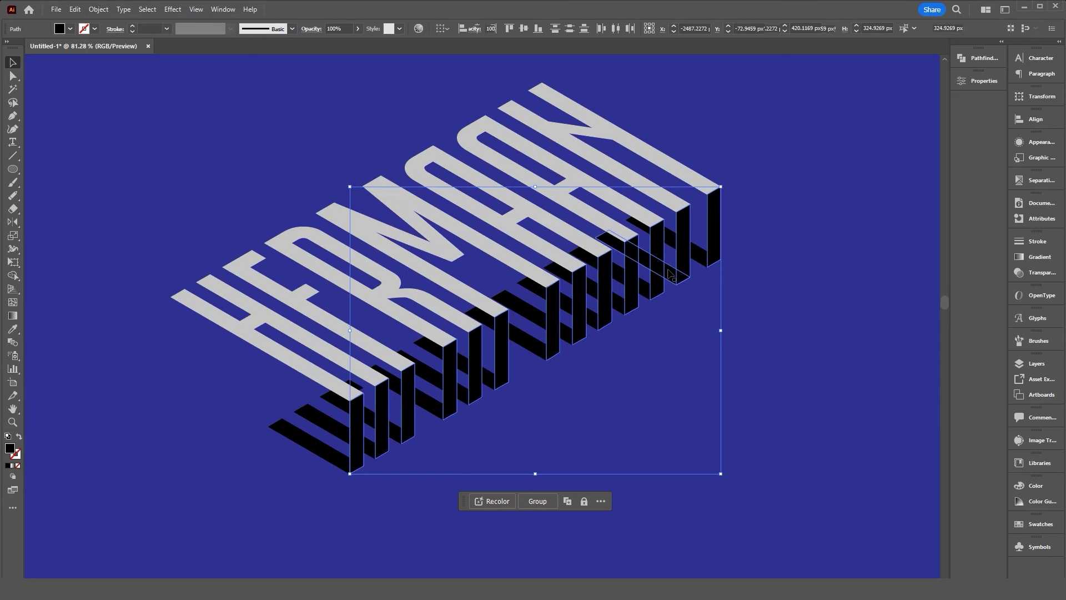
pyautogui.press('a')
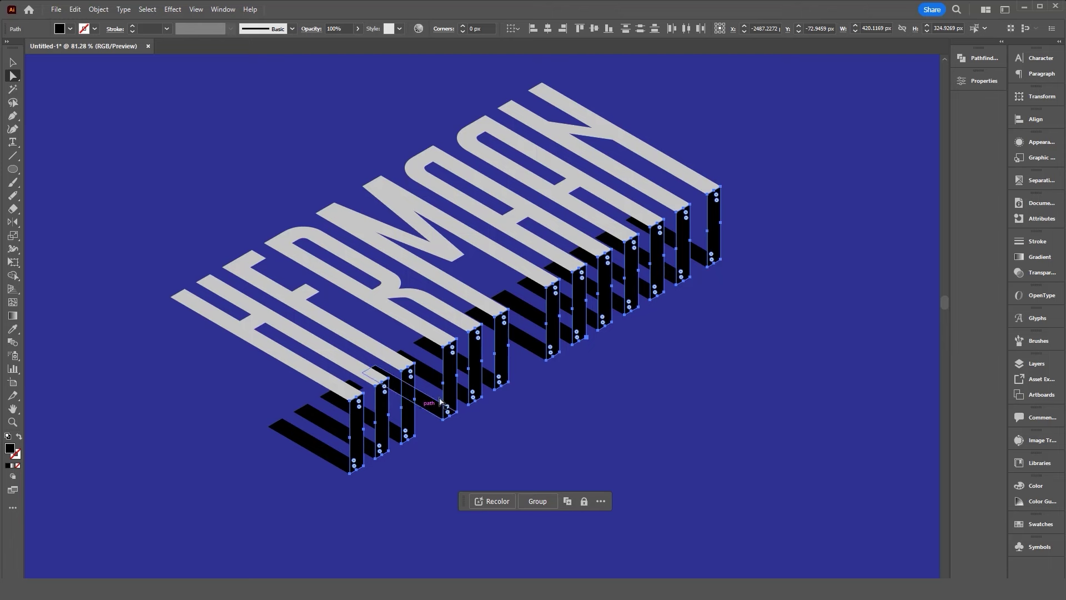
pyautogui.click(777, 230)
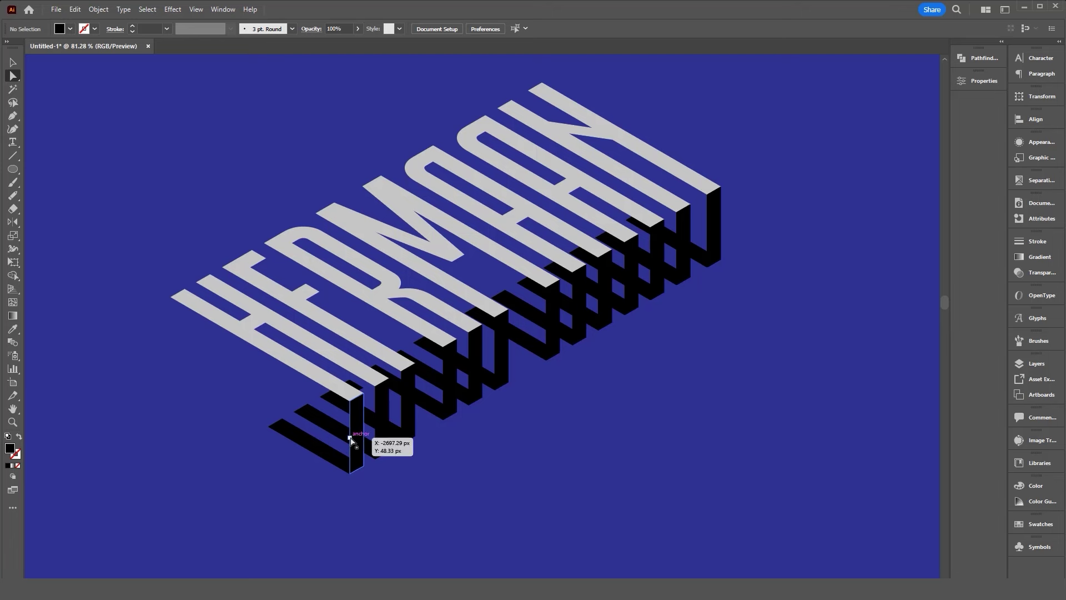
# Shift-select the anchors of every black shadow strip from left to right
pyautogui.click(351, 441)
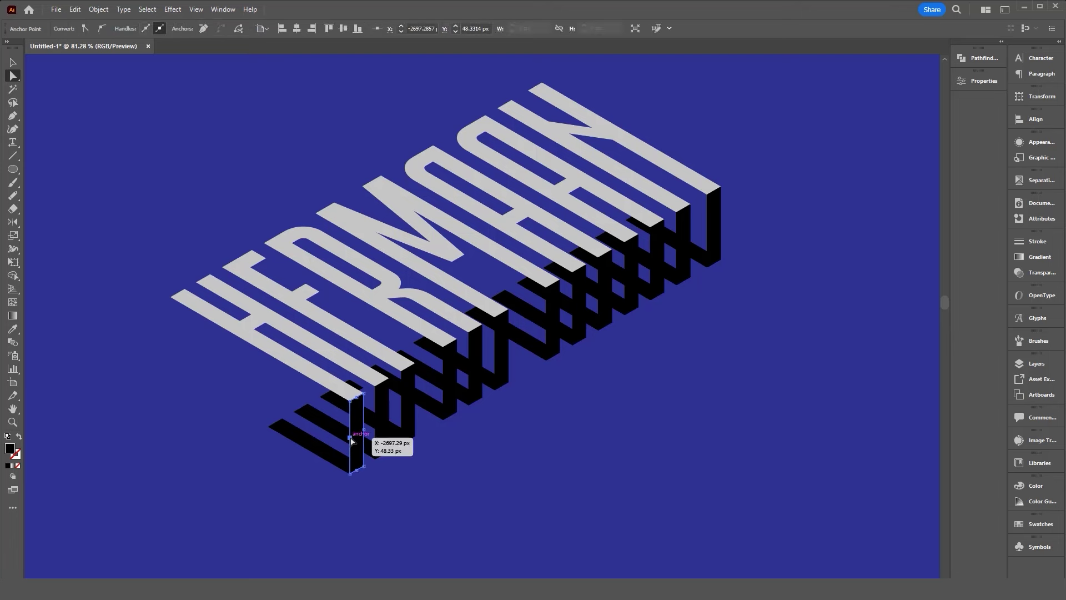
pyautogui.keyDown('shift'); pyautogui.click(375, 426); pyautogui.keyUp('shift')
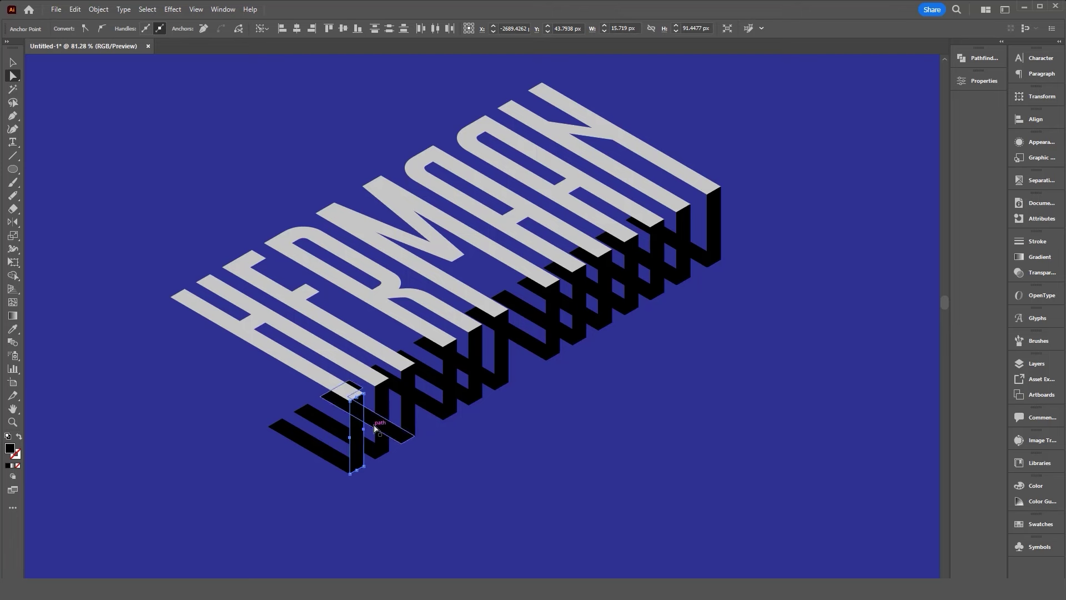
pyautogui.keyDown('shift'); pyautogui.click(404, 422); pyautogui.keyUp('shift')
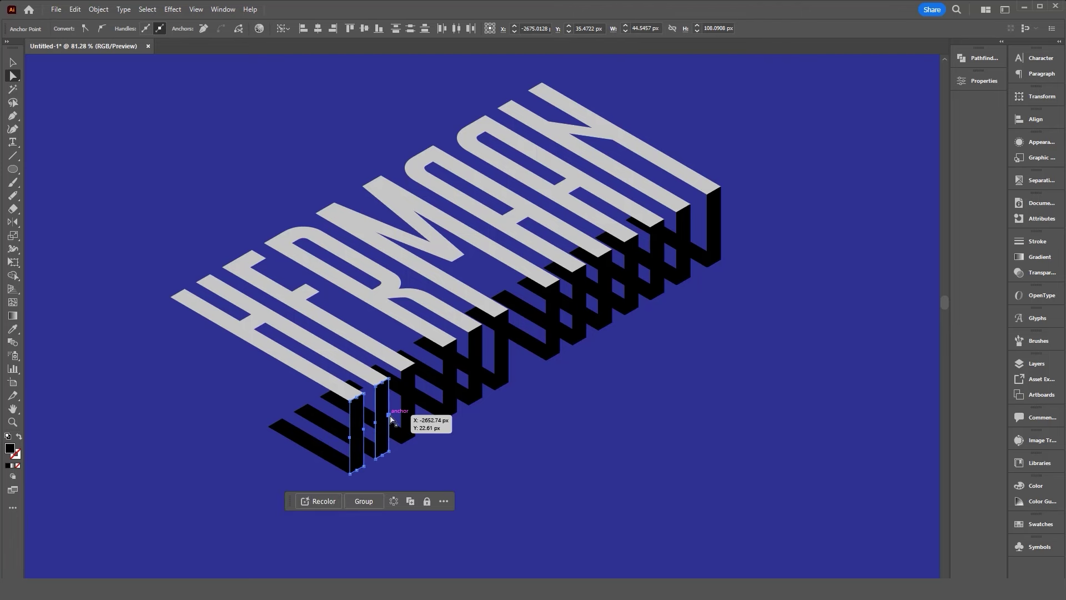
pyautogui.keyDown('shift'); pyautogui.click(406, 411); pyautogui.keyUp('shift')
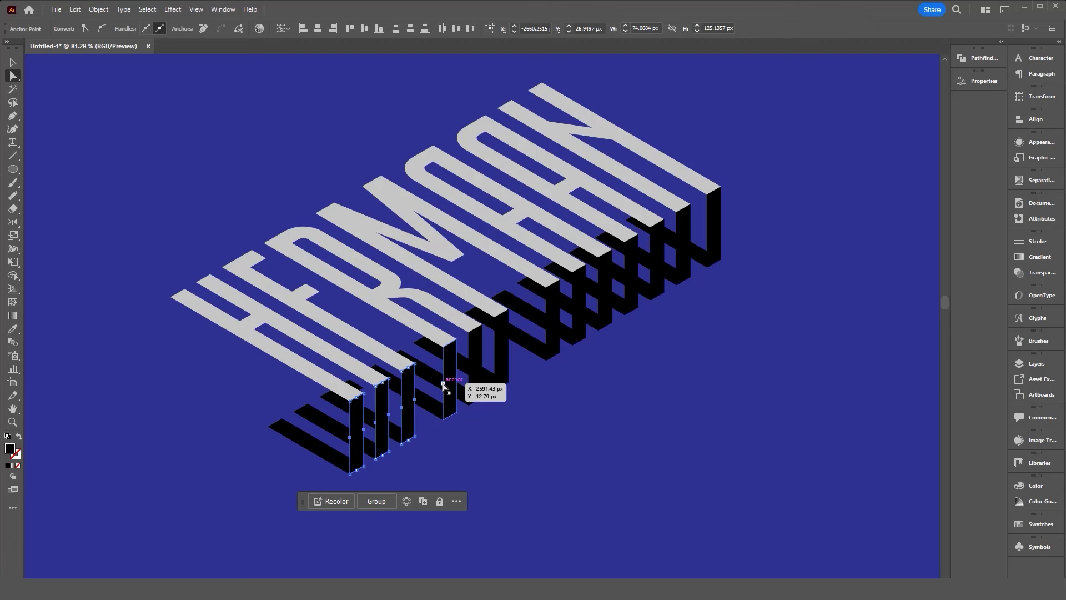
pyautogui.keyDown('shift'); pyautogui.click(443, 383); pyautogui.keyUp('shift')
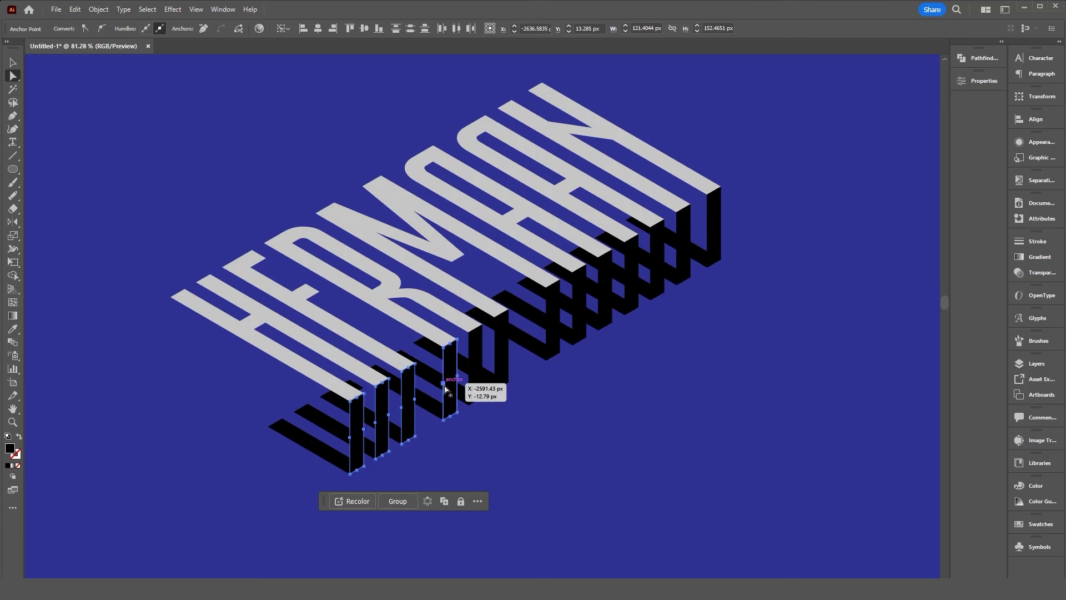
pyautogui.keyDown('shift'); pyautogui.click(468, 371); pyautogui.keyUp('shift')
pyautogui.keyDown('shift'); pyautogui.click(508, 347); pyautogui.keyUp('shift')
pyautogui.keyDown('shift'); pyautogui.click(559, 319); pyautogui.keyUp('shift')
pyautogui.keyDown('shift'); pyautogui.click(587, 300); pyautogui.keyUp('shift')
pyautogui.keyDown('shift'); pyautogui.click(633, 272); pyautogui.keyUp('shift')
pyautogui.keyDown('shift'); pyautogui.click(657, 255); pyautogui.keyUp('shift')
pyautogui.keyDown('shift'); pyautogui.click(684, 245); pyautogui.keyUp('shift')
pyautogui.keyDown('shift'); pyautogui.click(717, 228); pyautogui.keyUp('shift')
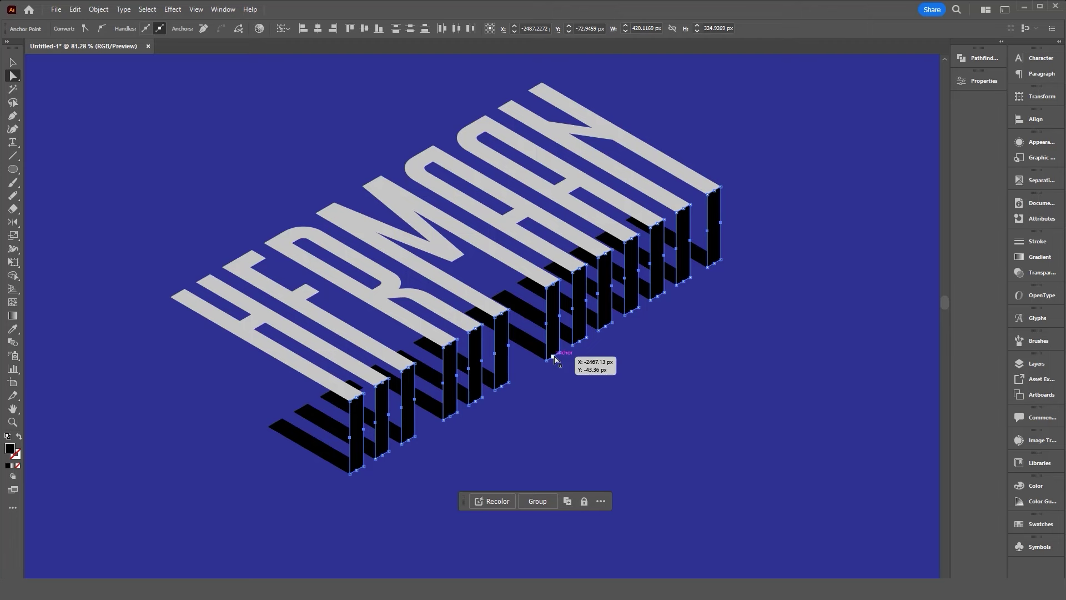
# Stretch the shadow strips right with Shift+Right nudges and round their corners
pyautogui.hotkey('shift', 'Right')
pyautogui.hotkey('shift', 'Right')
pyautogui.hotkey('shift', 'Right')
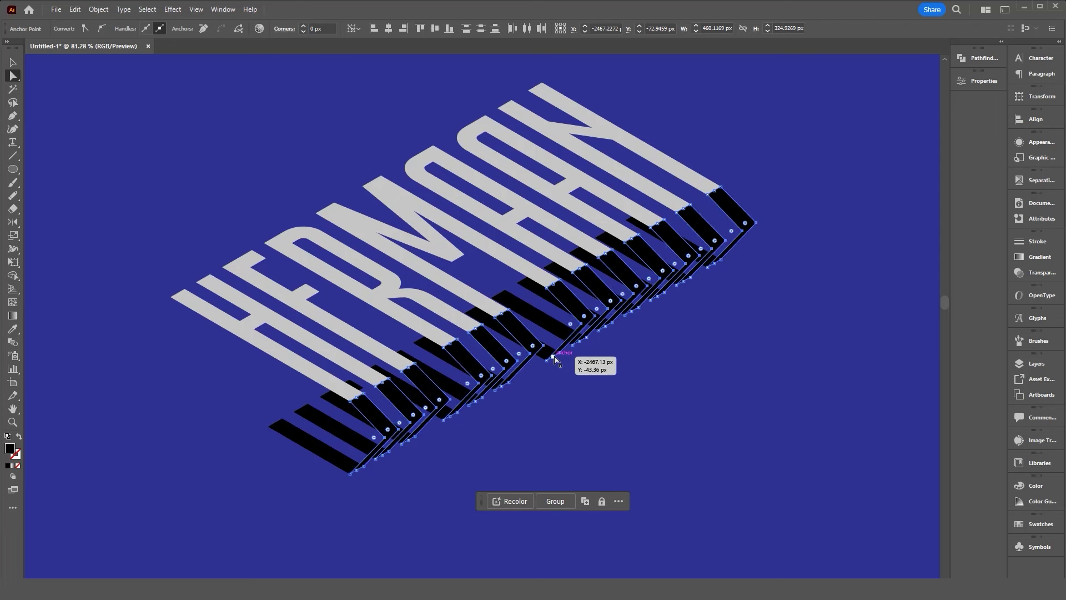
pyautogui.hotkey('ctrl', 'z')
pyautogui.hotkey('ctrl', 'z')
pyautogui.hotkey('ctrl', 'z')
pyautogui.hotkey('ctrl', 'shift', 'z')
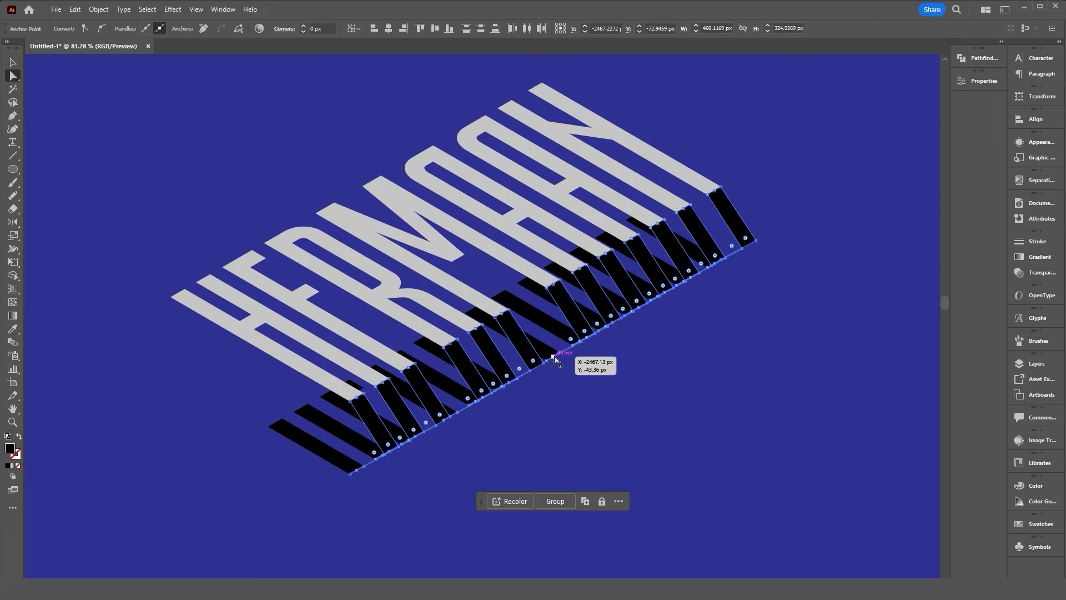
pyautogui.hotkey('ctrl', 'shift', 'z')
pyautogui.hotkey('ctrl', 'shift', 'z')
pyautogui.hotkey('ctrl', 'z')
pyautogui.hotkey('ctrl', 'z')
pyautogui.hotkey('ctrl', 'shift', 'z')
pyautogui.hotkey('shift', 'Right')
pyautogui.hotkey('shift', 'Right')
pyautogui.hotkey('shift', 'Right')
pyautogui.hotkey('shift', 'Right')
pyautogui.hotkey('shift', 'Right')
pyautogui.hotkey('shift', 'Right')
pyautogui.hotkey('shift', 'Right')
pyautogui.hotkey('shift', 'Right')
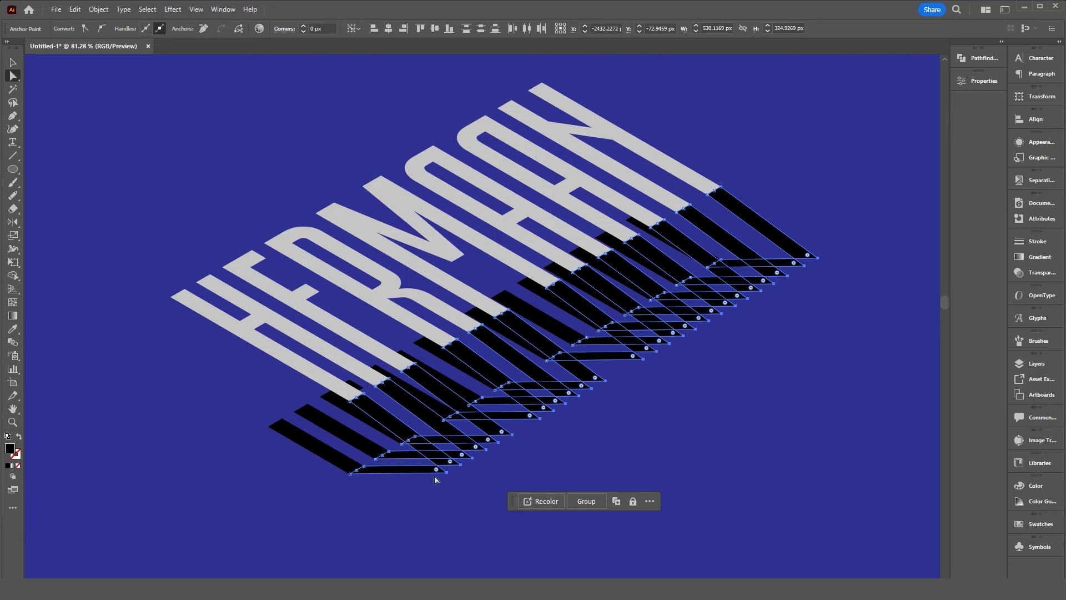
pyautogui.moveTo(438, 472); pyautogui.dragTo(288, 451)
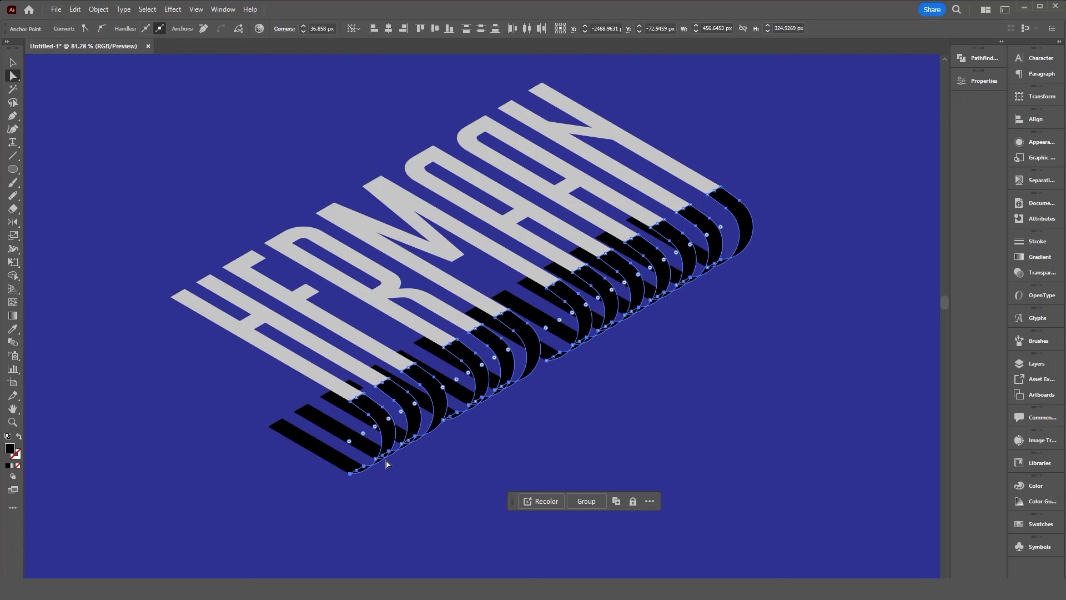
# Undo the rounding, shorten the shadow strips slightly, and round their ends into curves
pyautogui.hotkey('ctrl', 'z')
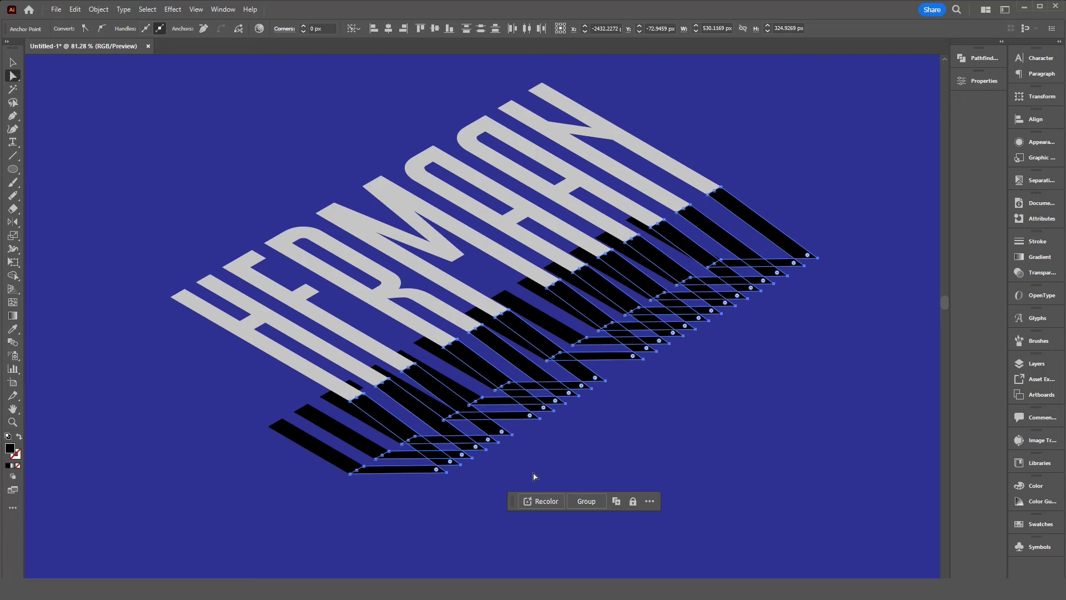
pyautogui.hotkey('shift', 'Left')
pyautogui.hotkey('shift', 'Left')
pyautogui.hotkey('shift', 'Left')
pyautogui.hotkey('shift', 'Left')
pyautogui.hotkey('shift', 'Left')
pyautogui.hotkey('shift', 'Left')
pyautogui.hotkey('shift', 'Left')
pyautogui.hotkey('shift', 'Left')
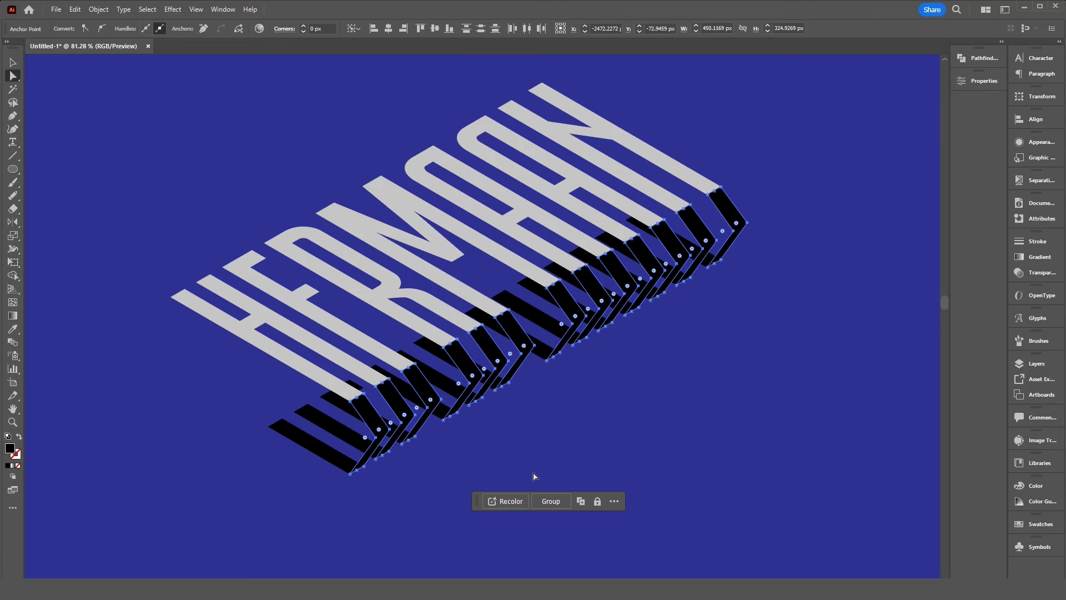
pyautogui.hotkey('shift', 'Right')
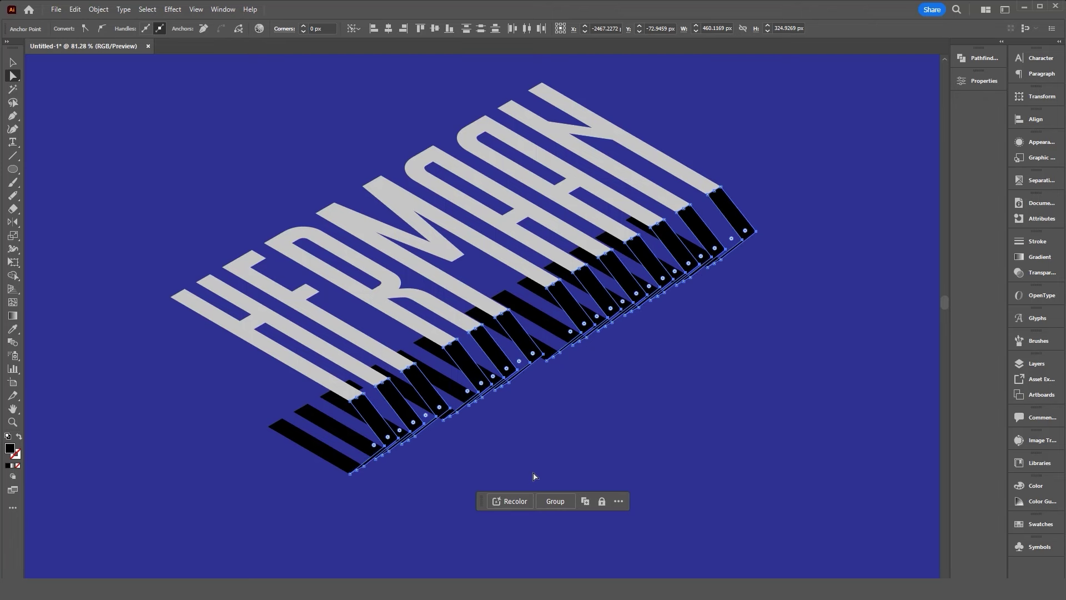
pyautogui.hotkey('shift', 'Left')
pyautogui.hotkey('shift', 'Left')
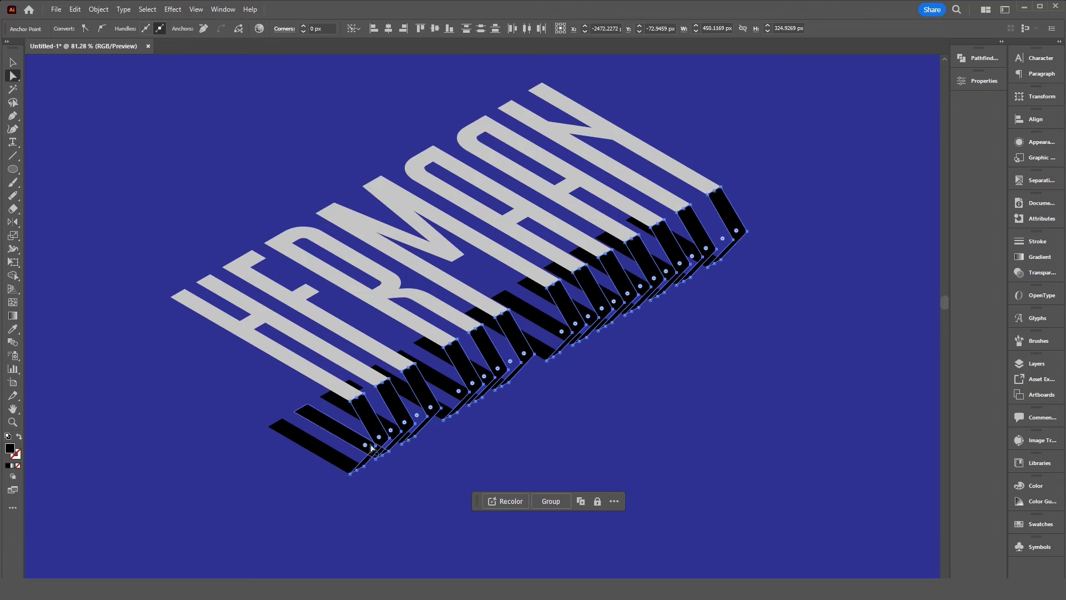
pyautogui.moveTo(365, 445); pyautogui.dragTo(278, 433)
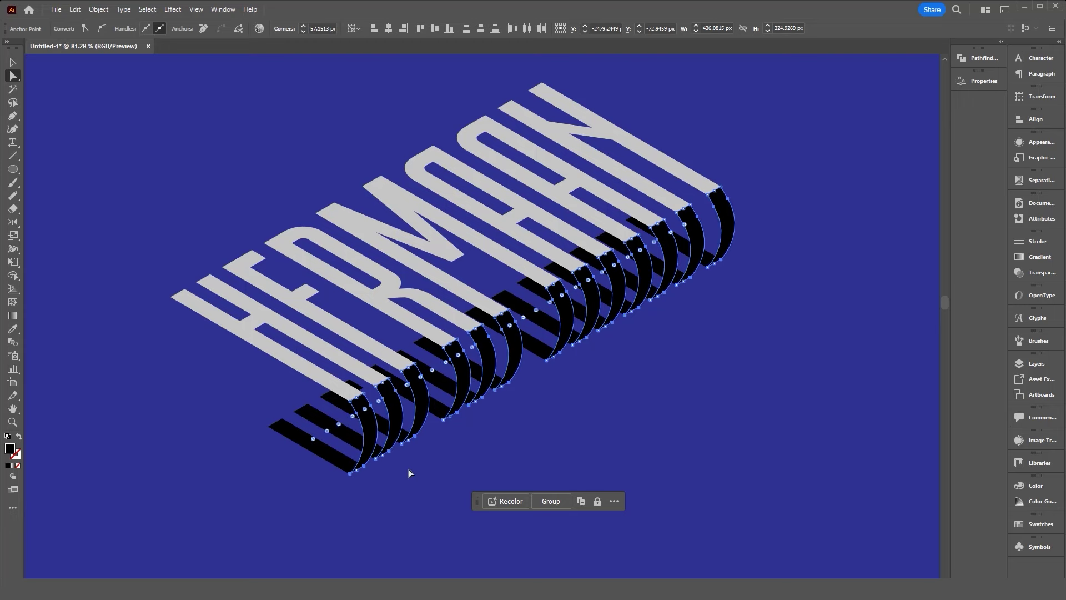
# Reset the corners, drag them to a larger radius for crescent ends, then deselect
pyautogui.scroll(5, 410, 474)
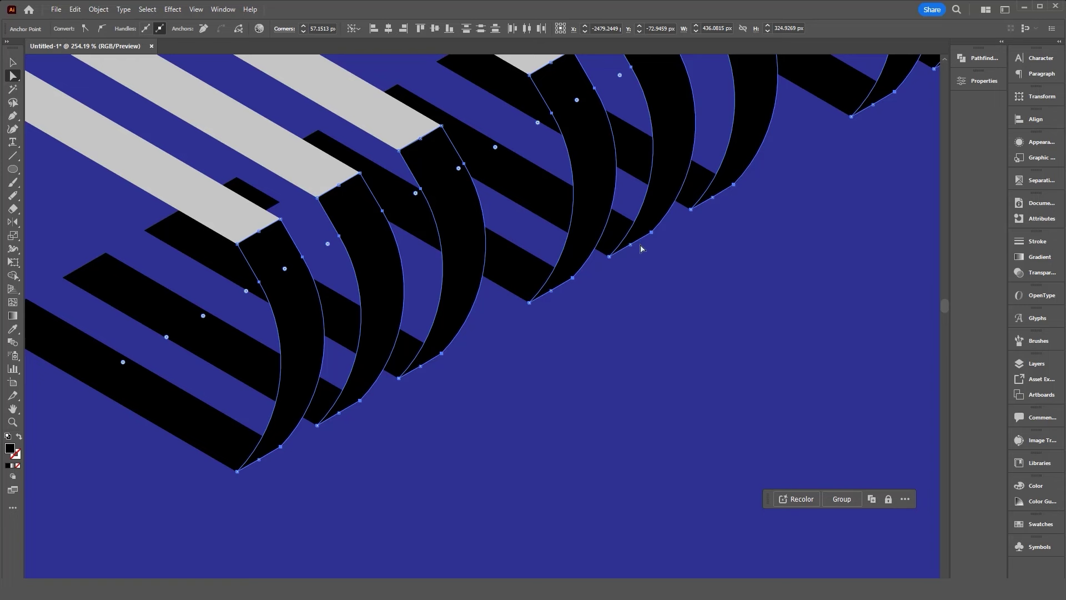
pyautogui.scroll(-3, 442, 362)
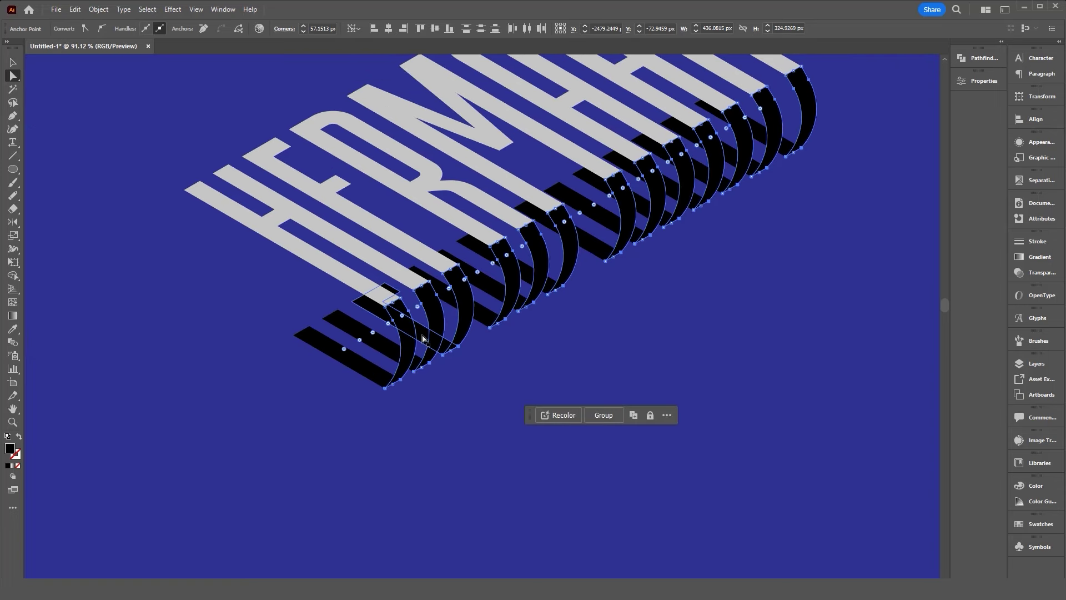
pyautogui.scroll(-3, 432, 340)
pyautogui.moveTo(431, 340); pyautogui.dragTo(419, 355)
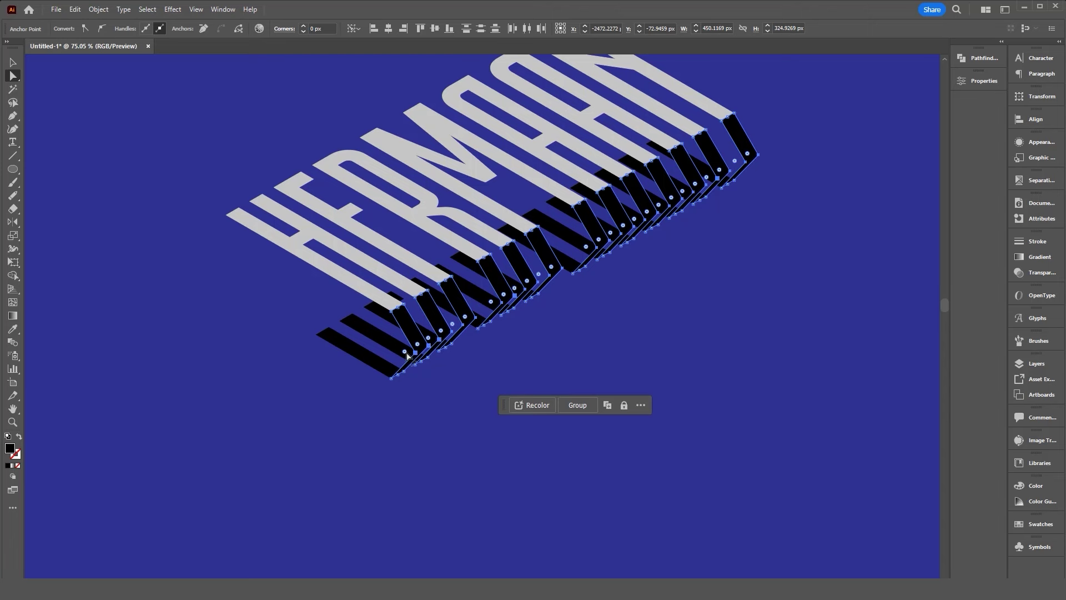
pyautogui.moveTo(406, 355); pyautogui.dragTo(225, 301)
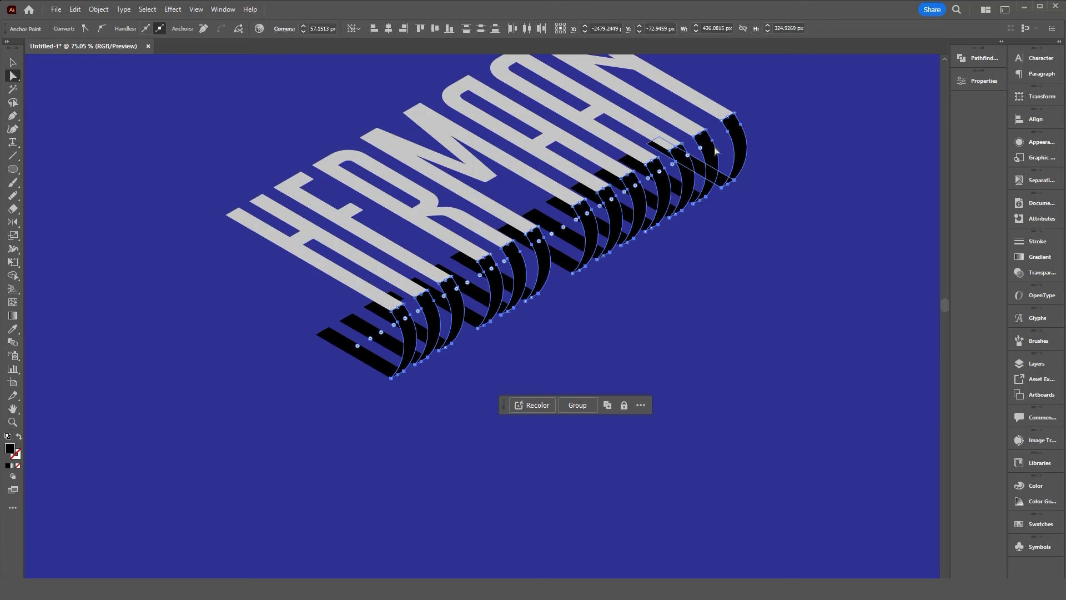
pyautogui.press('v')
pyautogui.click(332, 295)
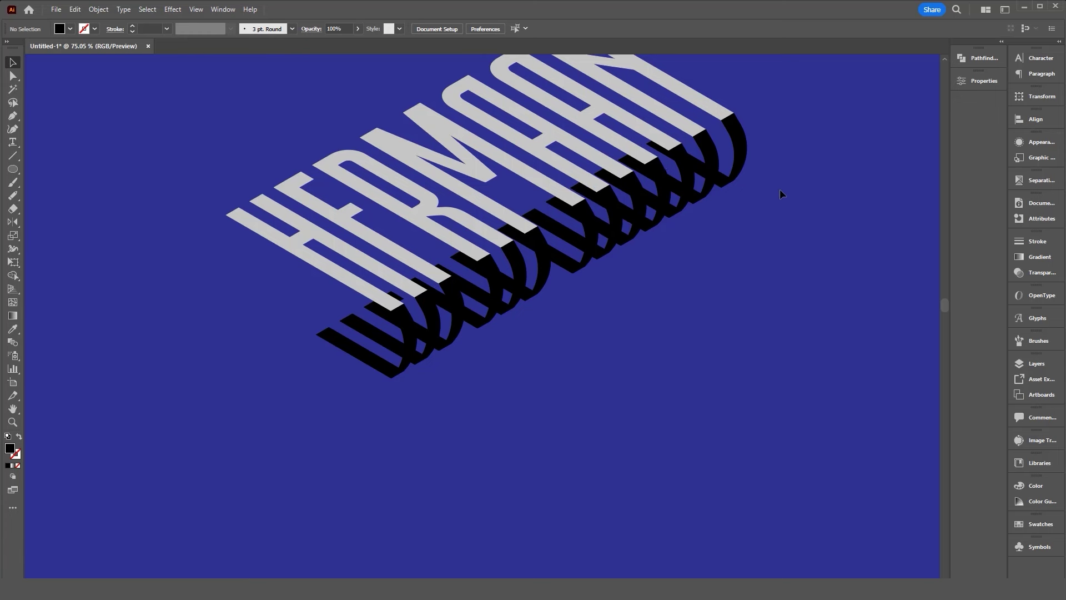
# Click and marquee-select the row of crescent shadows, then Shift-add the grey letters
pyautogui.scroll(3, 780, 189)
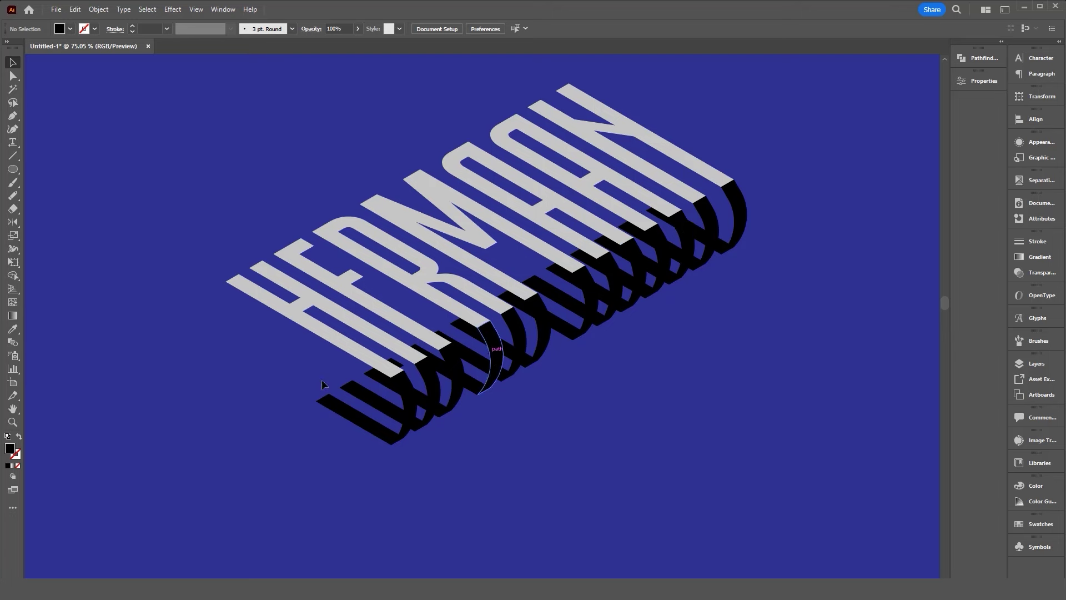
pyautogui.click(412, 400)
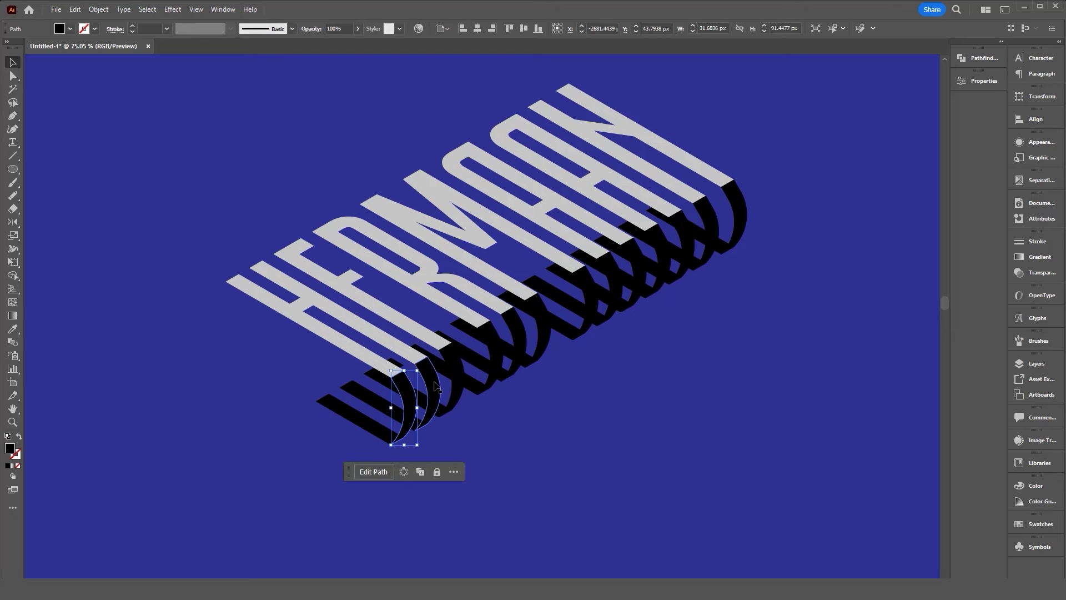
pyautogui.moveTo(434, 385); pyautogui.dragTo(546, 360)
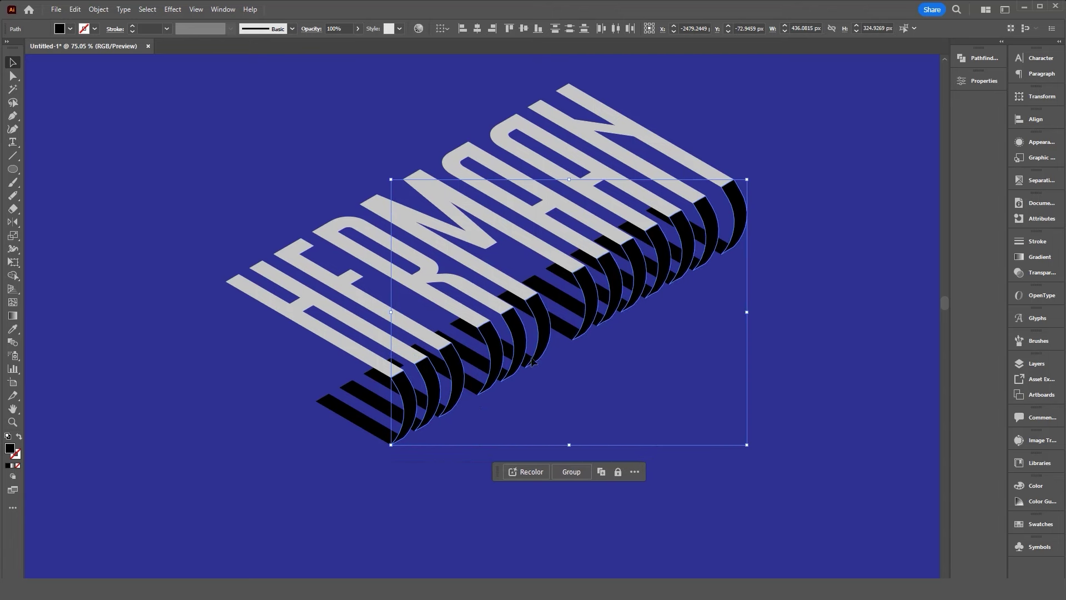
pyautogui.keyDown('shift'); pyautogui.click(529, 244); pyautogui.keyUp('shift')
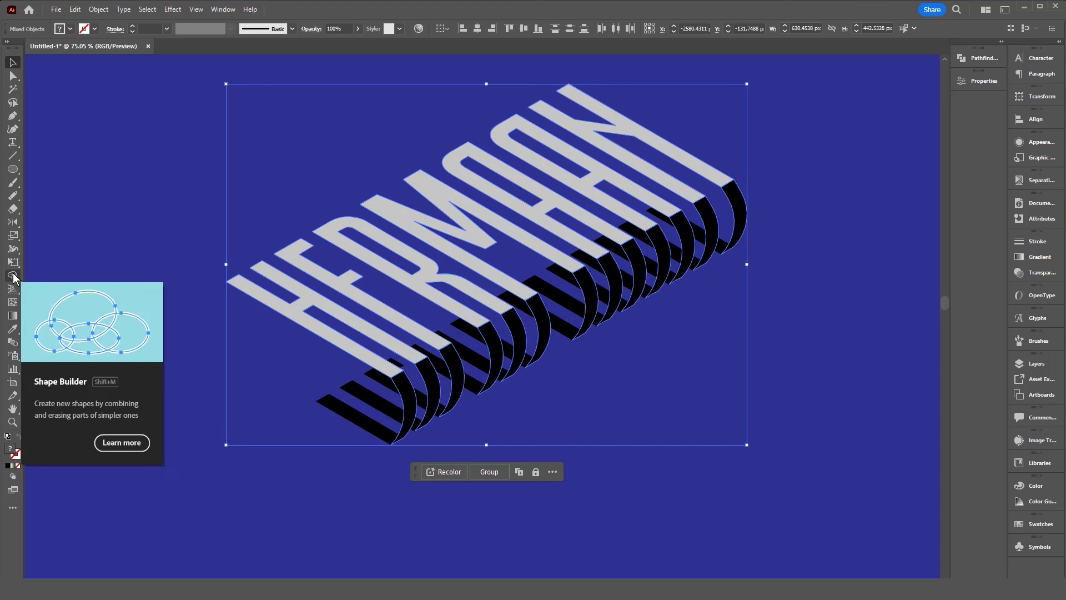
# Merge each letter face into its curved black side with the Shape Builder
pyautogui.click(13, 276)
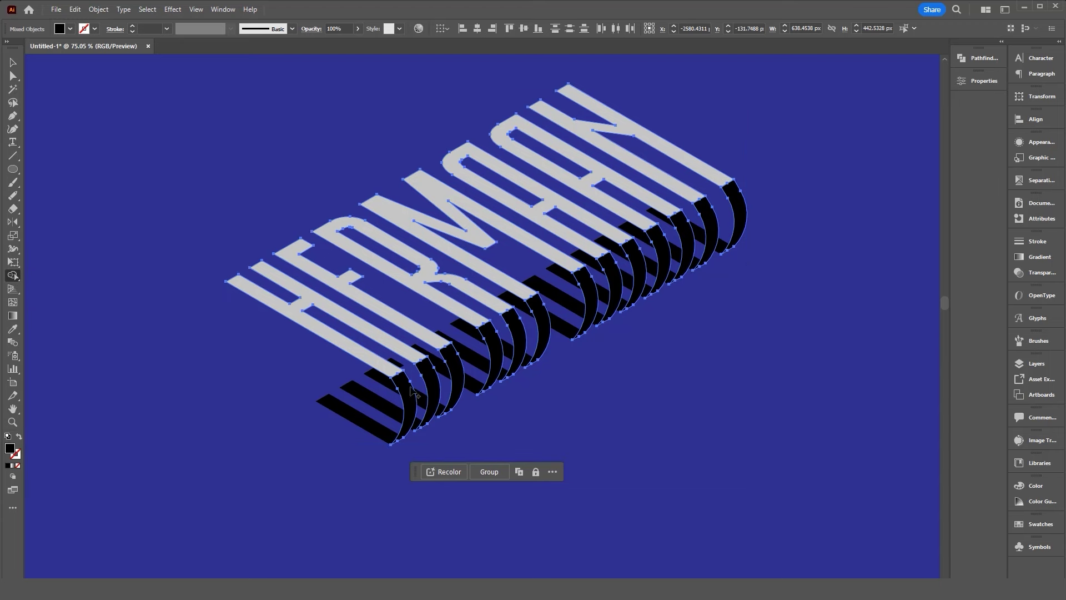
pyautogui.moveTo(392, 378); pyautogui.dragTo(404, 392)
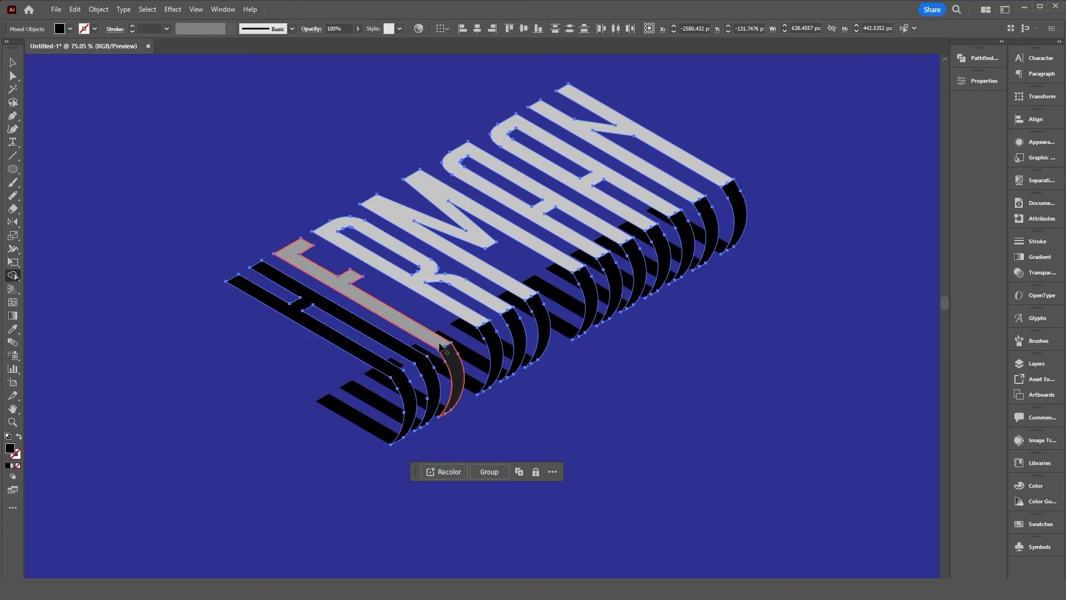
pyautogui.moveTo(453, 364); pyautogui.dragTo(294, 261)
pyautogui.moveTo(389, 250)
pyautogui.mouseDown()
pyautogui.moveTo(514, 325)
pyautogui.moveTo(583, 286)
pyautogui.mouseUp()
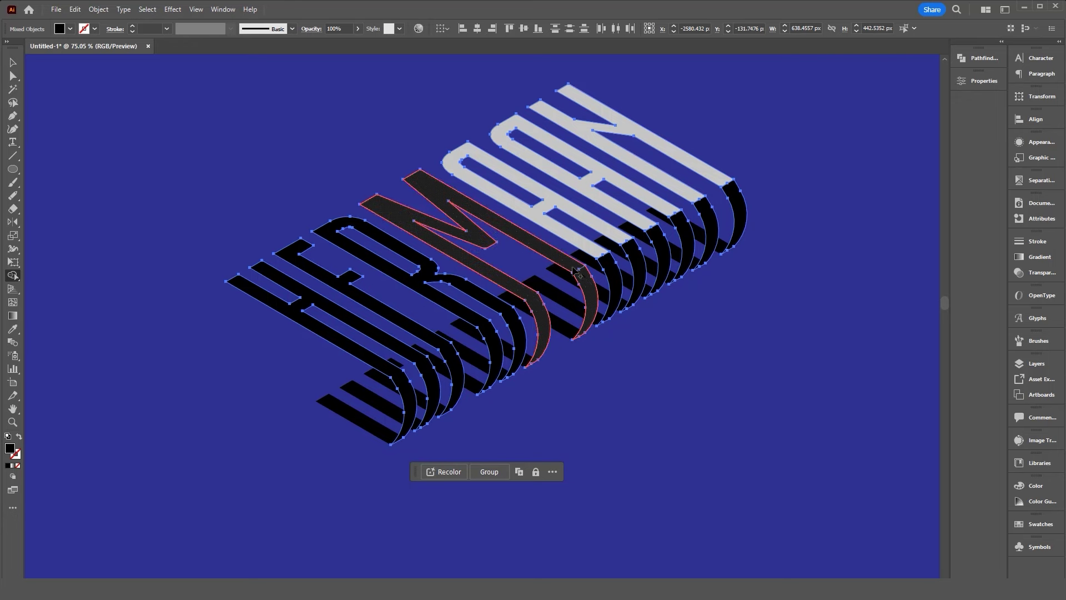
pyautogui.moveTo(644, 261); pyautogui.dragTo(721, 214)
# Deselect everything and delete the leftover B letter shape
pyautogui.press('v')
pyautogui.hotkey('ctrl', 'shift', 'a')
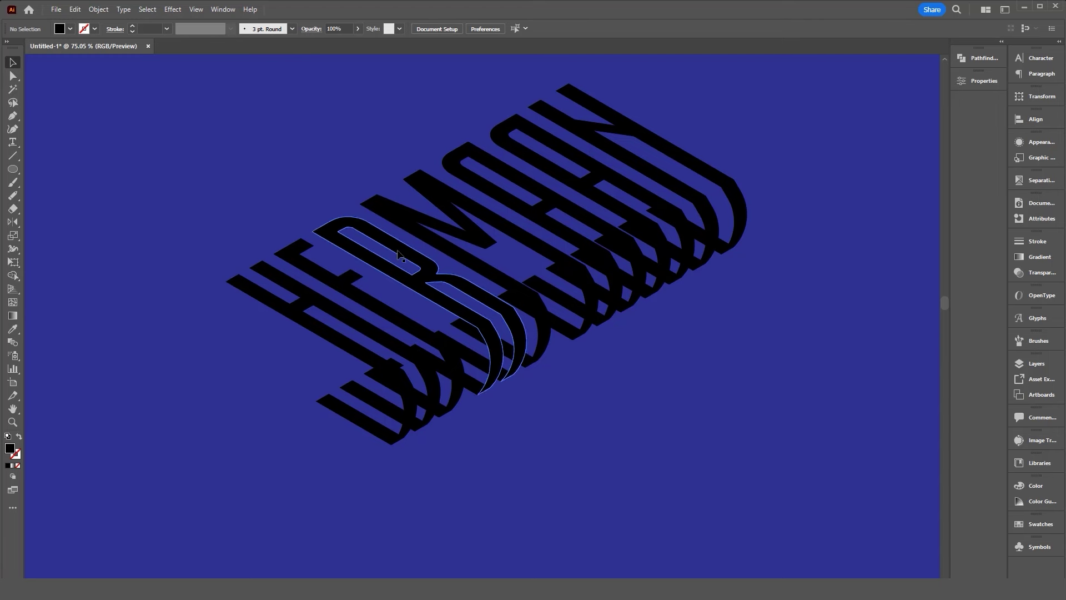
pyautogui.click(398, 253)
pyautogui.press('Delete')
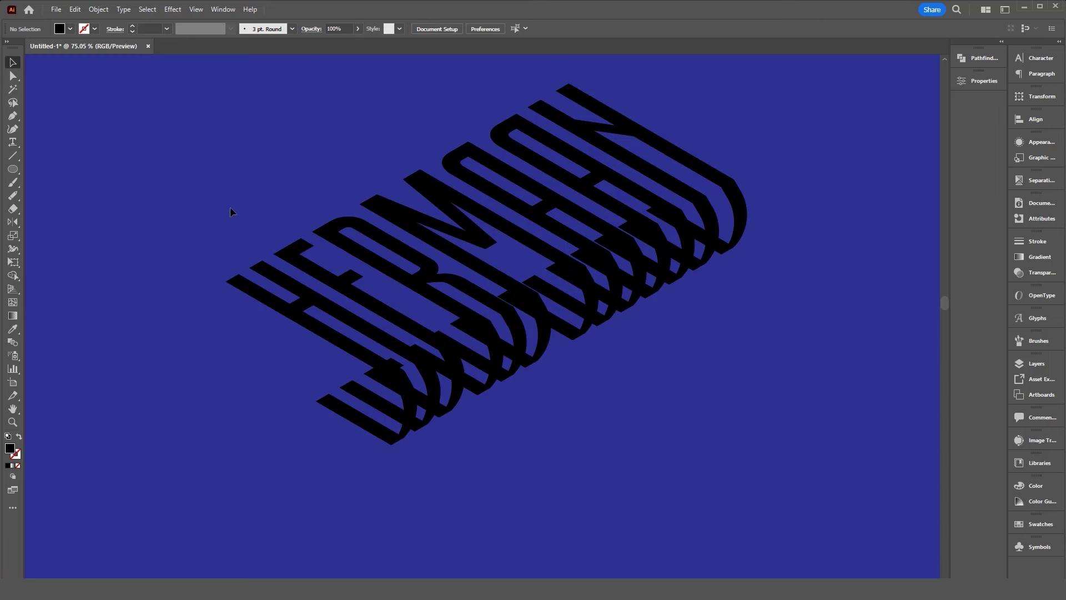
# Select all the lettering, fill it white, then deselect
pyautogui.click(334, 288)
pyautogui.moveTo(416, 148); pyautogui.dragTo(512, 96)
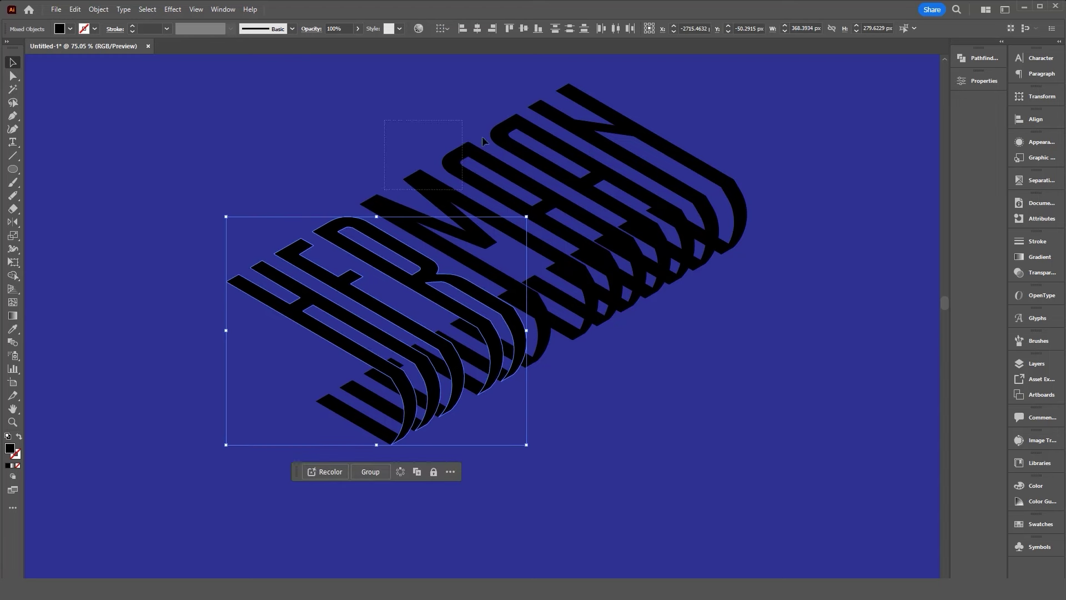
pyautogui.keyDown('shift'); pyautogui.click(508, 131); pyautogui.keyUp('shift')
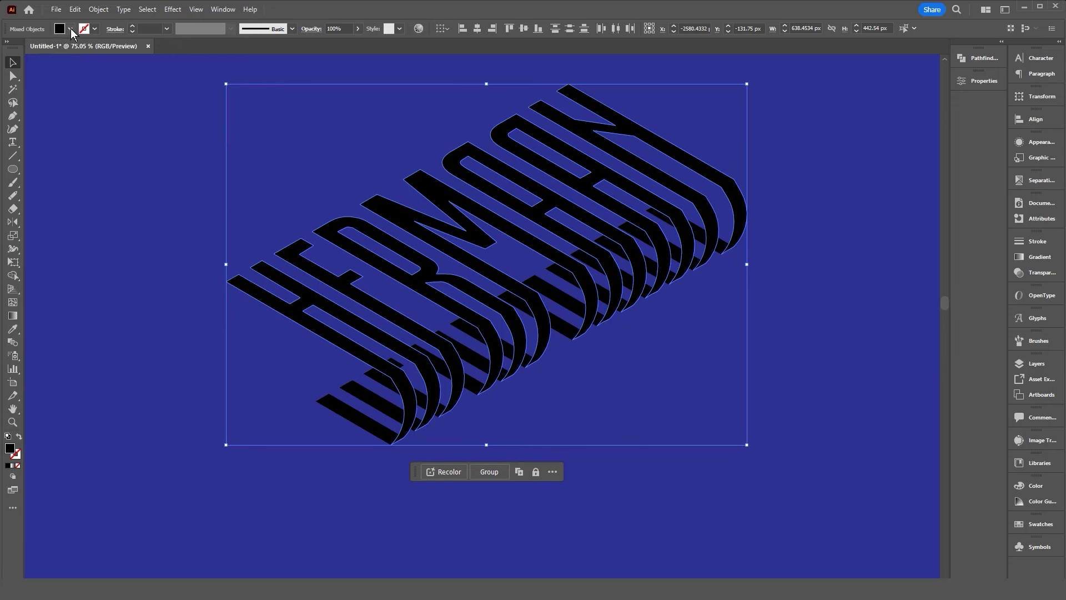
pyautogui.click(70, 29)
pyautogui.click(35, 81)
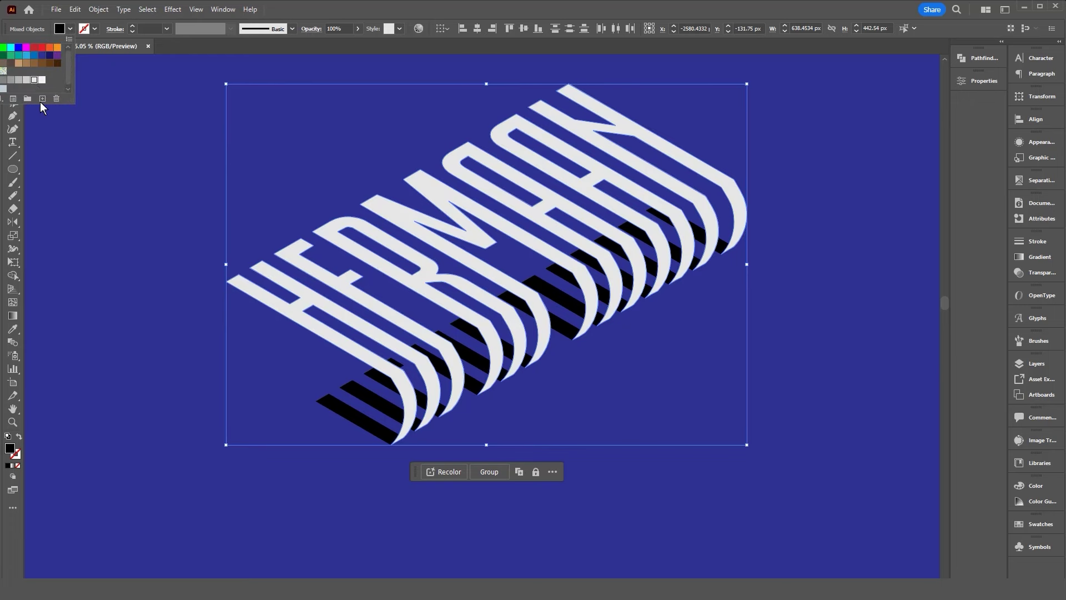
pyautogui.click(141, 335)
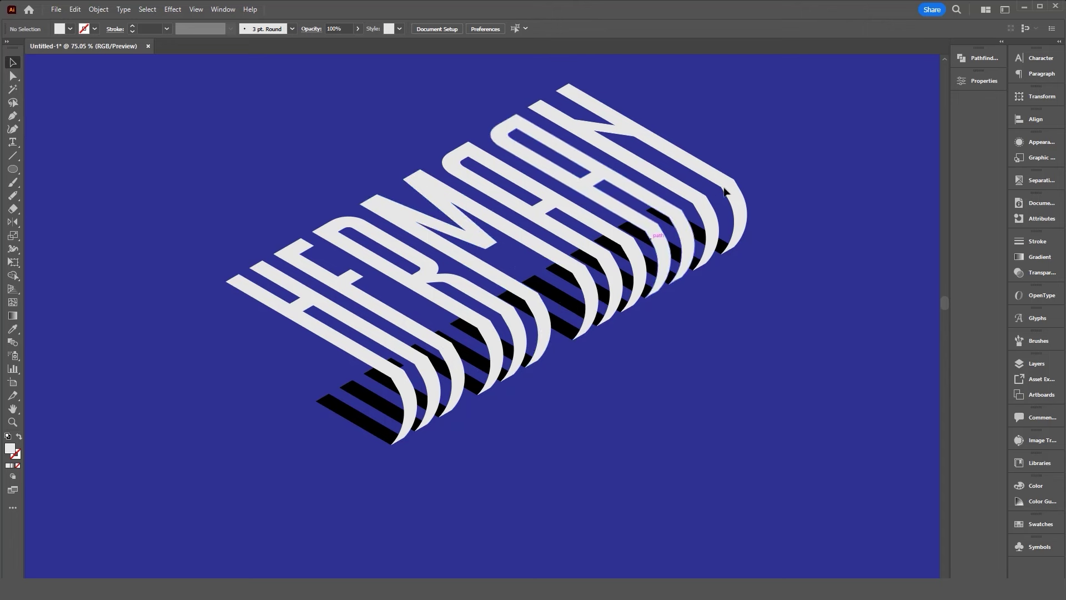
pyautogui.press('a')
# Select the letters' corner anchors and drag the live corner widget to round them
pyautogui.click(411, 382)
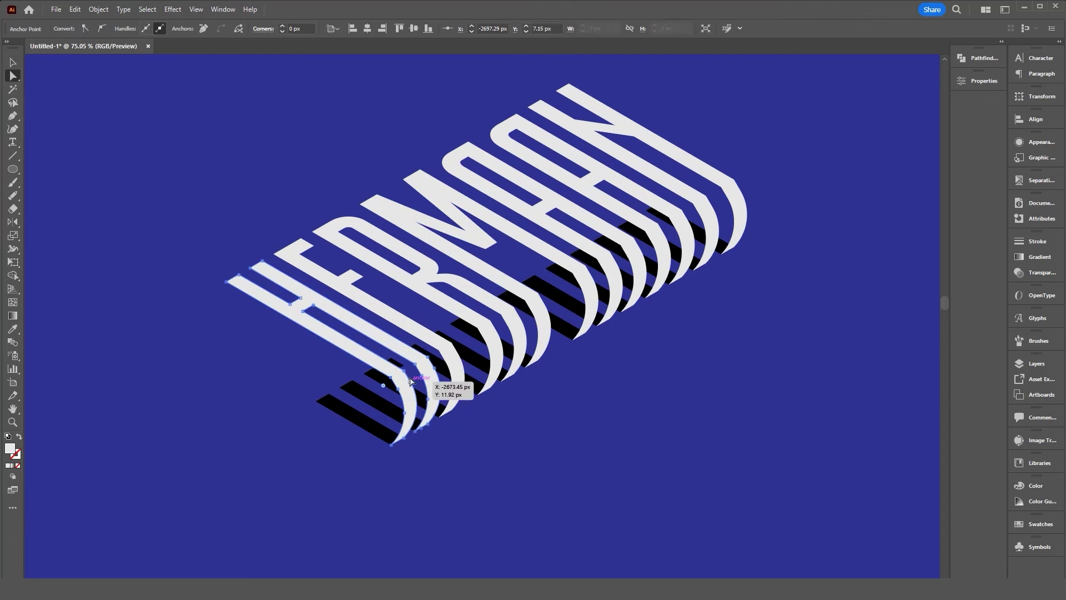
pyautogui.click(416, 371)
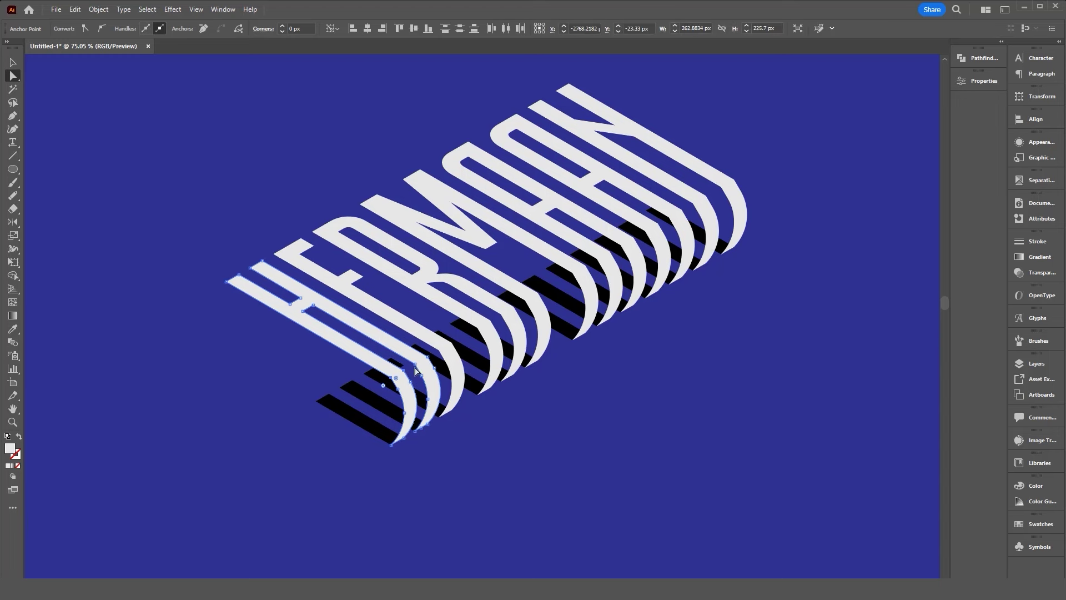
pyautogui.click(414, 366)
pyautogui.keyDown('shift'); pyautogui.click(487, 352); pyautogui.keyUp('shift')
pyautogui.keyDown('shift'); pyautogui.click(562, 305); pyautogui.keyUp('shift')
pyautogui.keyDown('shift'); pyautogui.click(642, 249); pyautogui.keyUp('shift')
pyautogui.keyDown('shift'); pyautogui.click(683, 214); pyautogui.keyUp('shift')
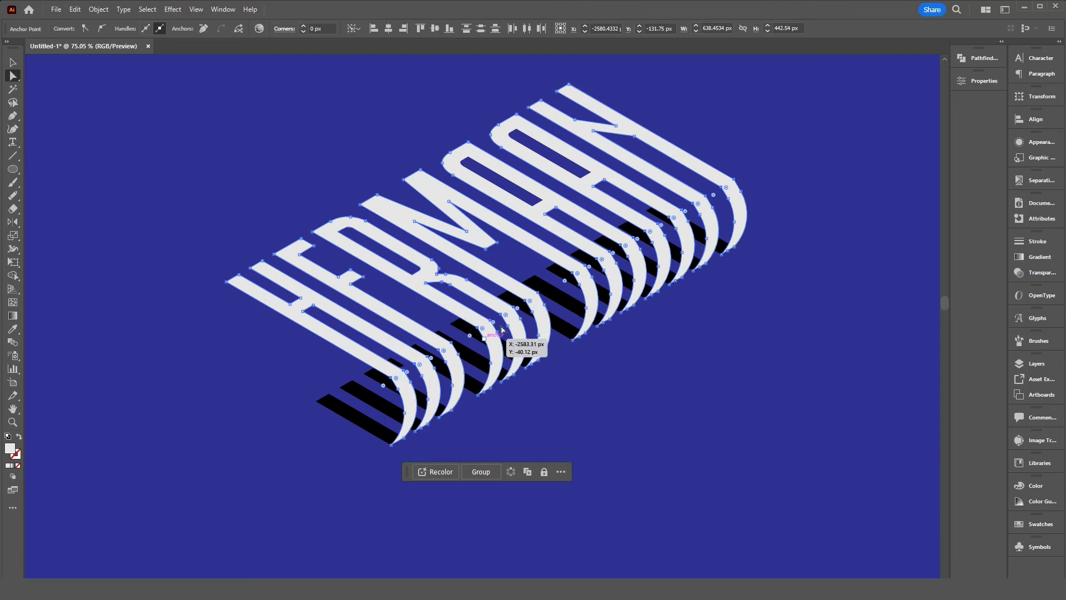
pyautogui.moveTo(564, 281)
pyautogui.mouseDown()
pyautogui.moveTo(487, 348)
pyautogui.moveTo(475, 376)
pyautogui.mouseUp()
# Deselect the anchors and zoom in and out to inspect the rounded corners
pyautogui.press('v')
pyautogui.hotkey('ctrl', 'shift', 'a')
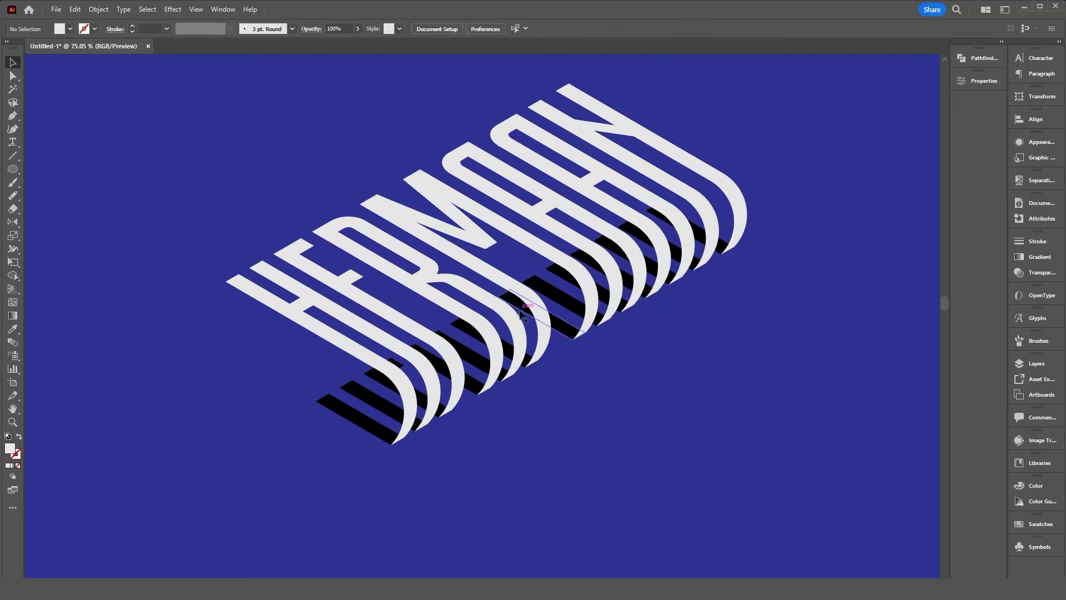
pyautogui.moveTo(519, 339); pyautogui.dragTo(626, 339)
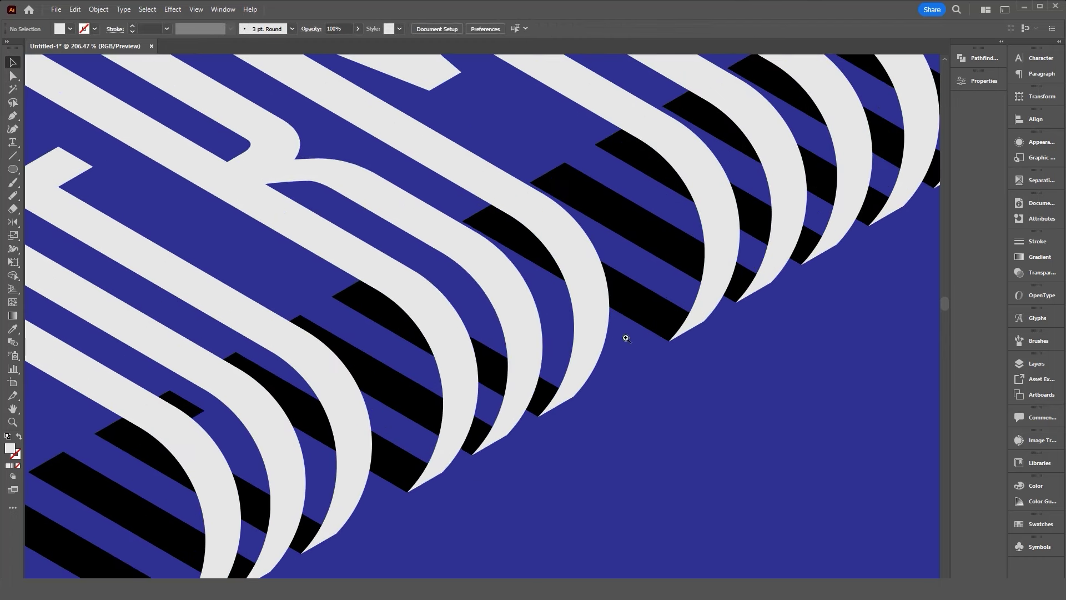
pyautogui.moveTo(511, 267); pyautogui.dragTo(471, 275)
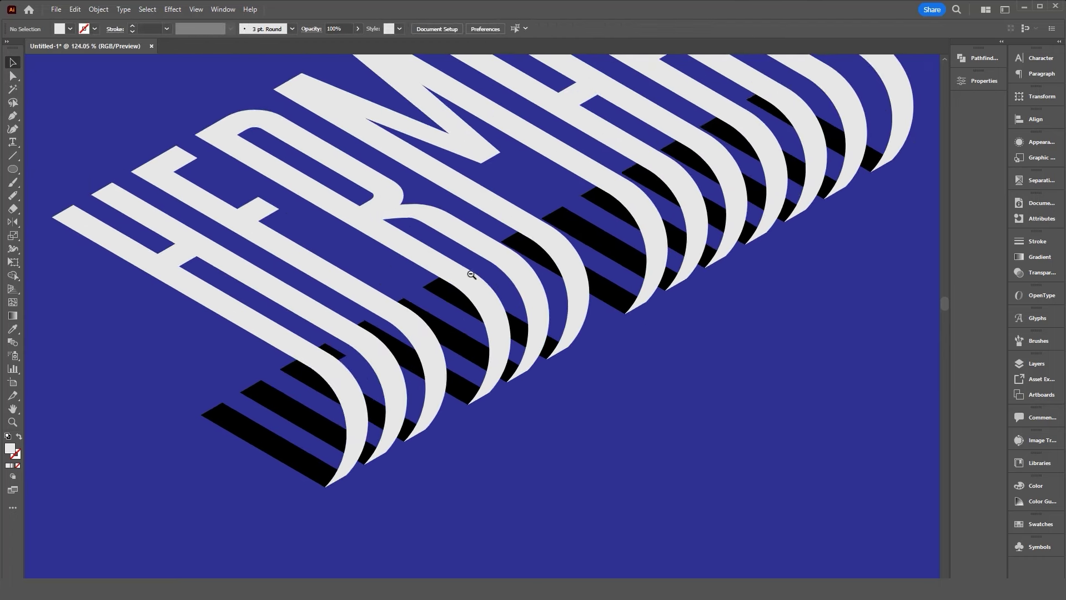
pyautogui.keyDown('alt'); pyautogui.click(472, 274); pyautogui.keyUp('alt')
pyautogui.scroll(-3, 666, 289)
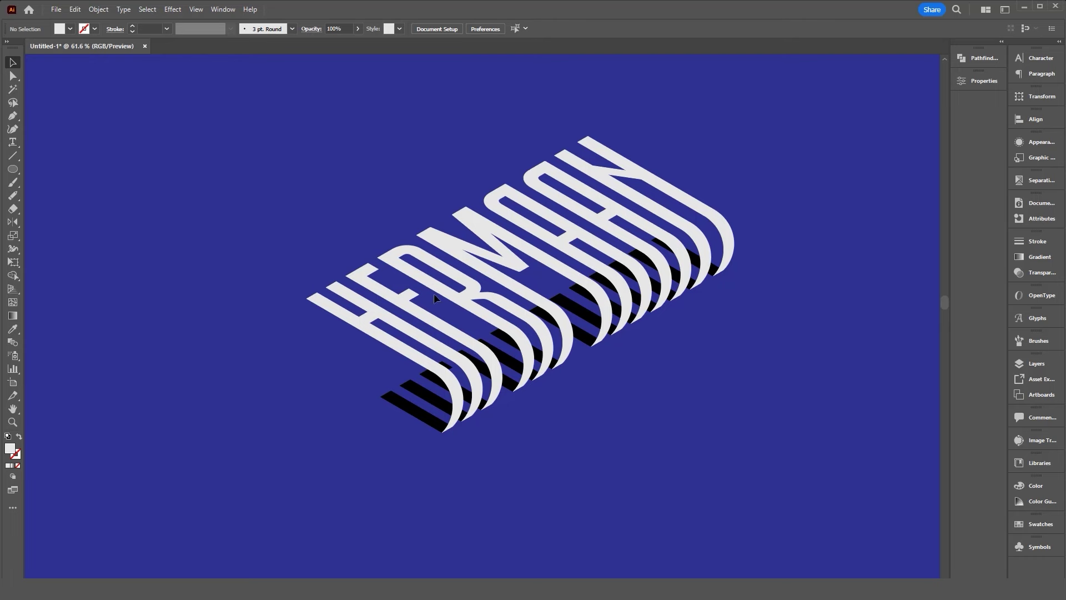
# Move the flat lettering copy upper left, fill it near-black, and float the Transparency panel
pyautogui.moveTo(434, 292); pyautogui.dragTo(189, 306)
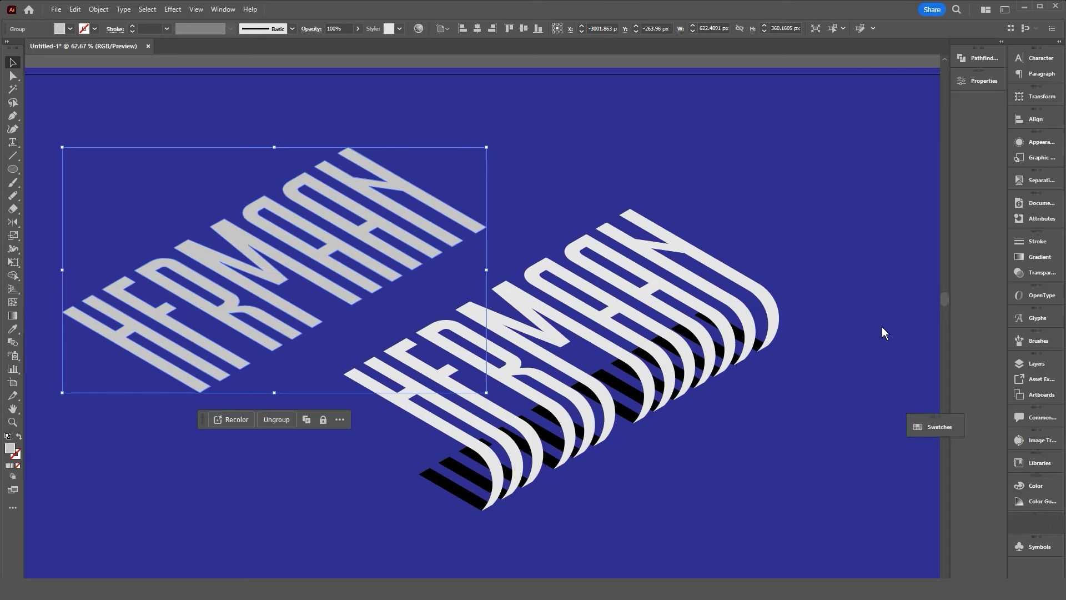
pyautogui.moveTo(1039, 524); pyautogui.dragTo(782, 124)
pyautogui.click(765, 125)
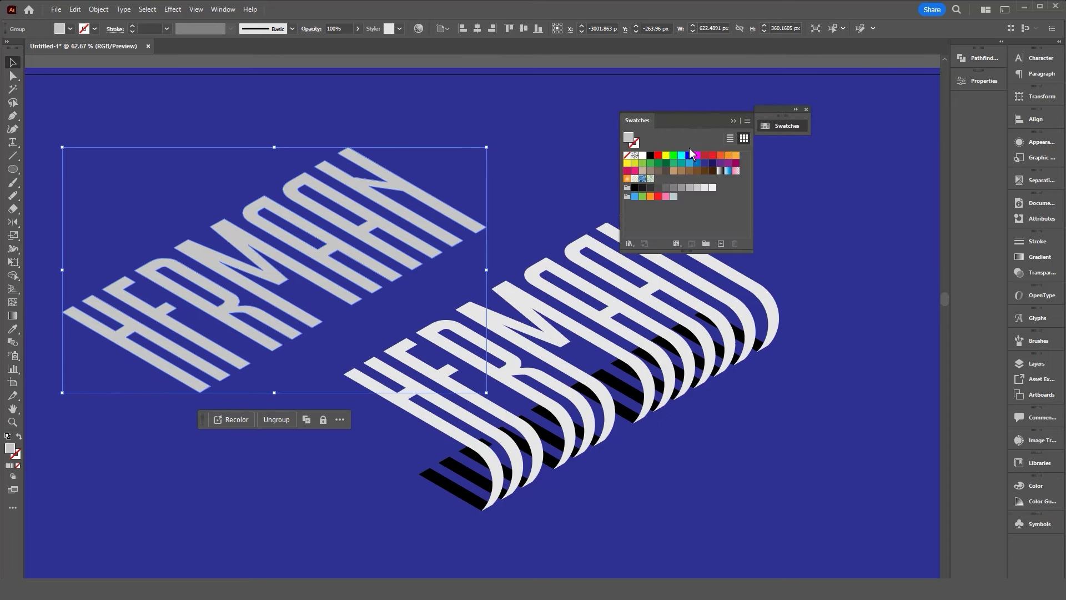
pyautogui.click(650, 160)
pyautogui.click(635, 193)
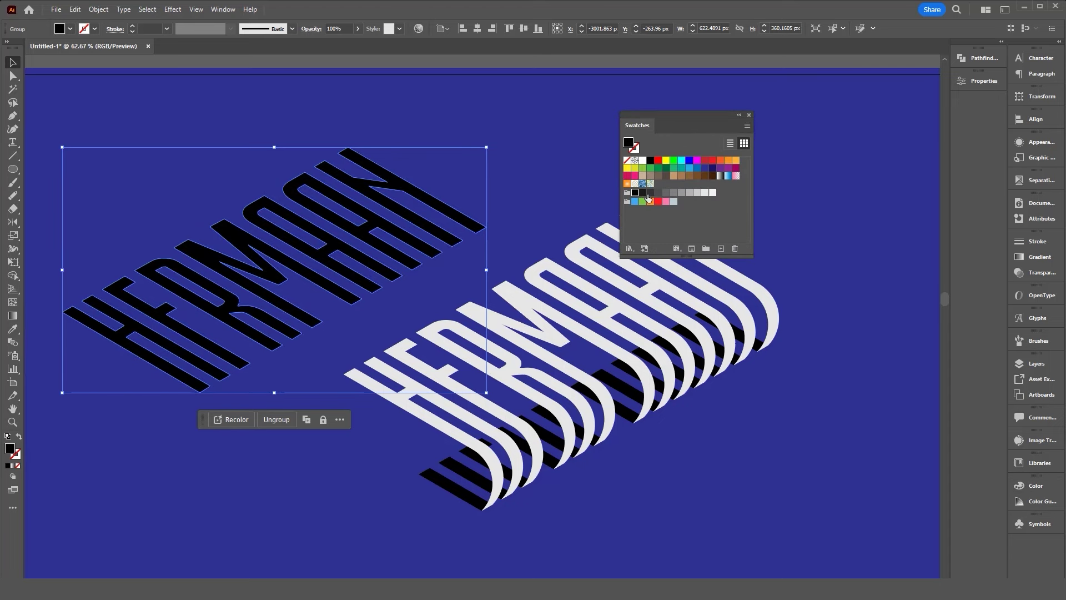
pyautogui.click(644, 195)
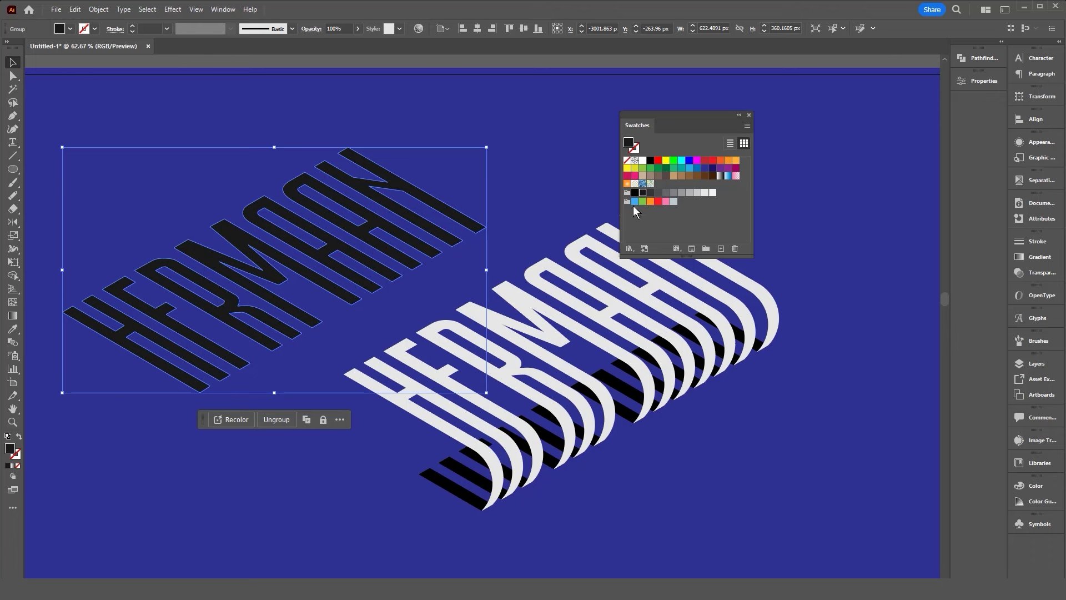
pyautogui.click(650, 194)
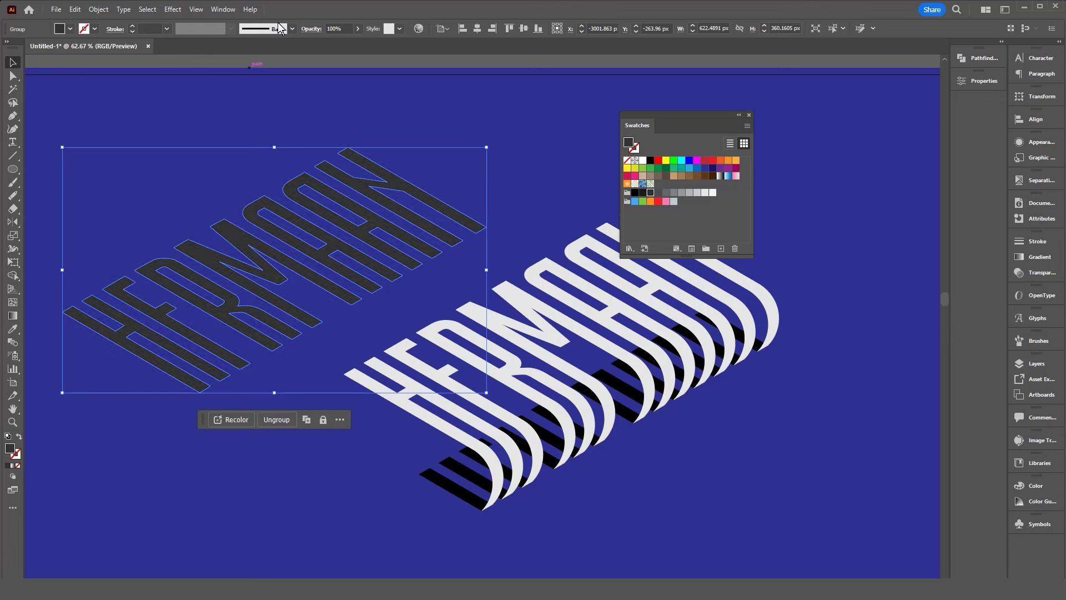
pyautogui.click(643, 193)
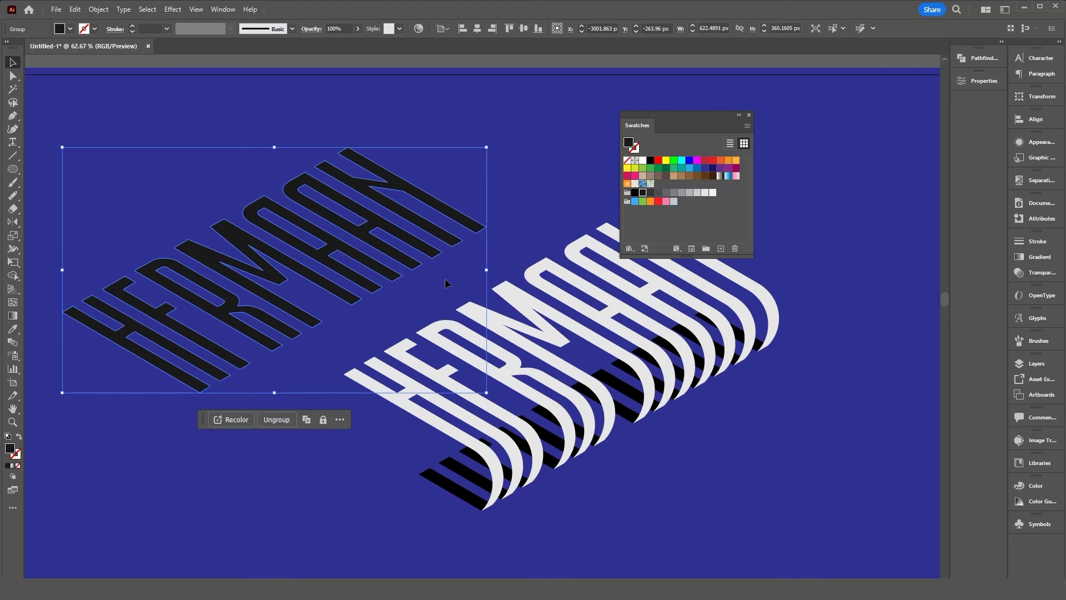
pyautogui.moveTo(1037, 272); pyautogui.dragTo(591, 178)
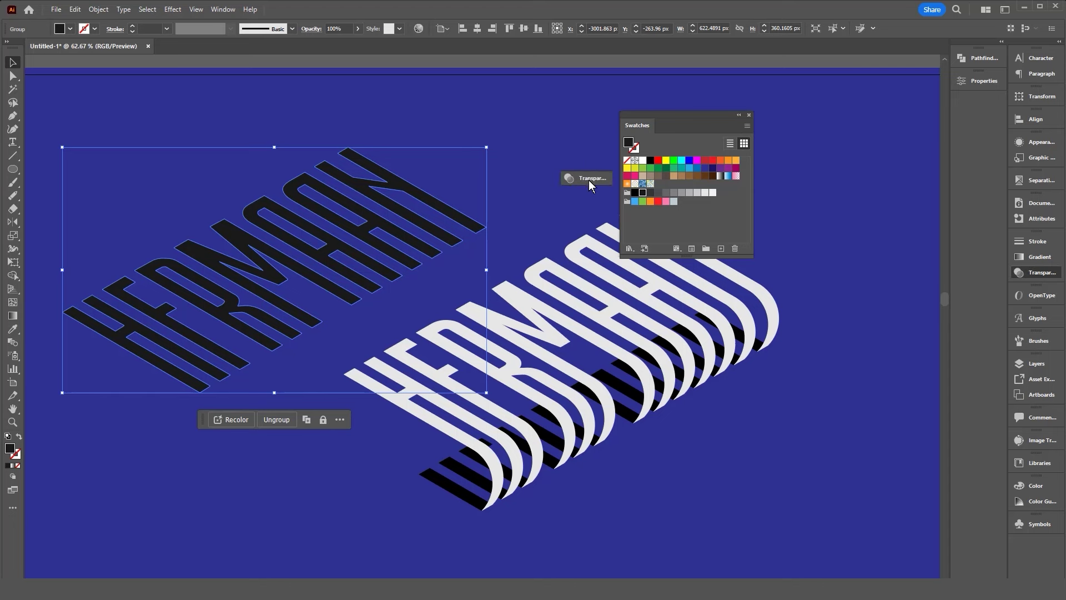
pyautogui.moveTo(507, 177); pyautogui.dragTo(524, 176)
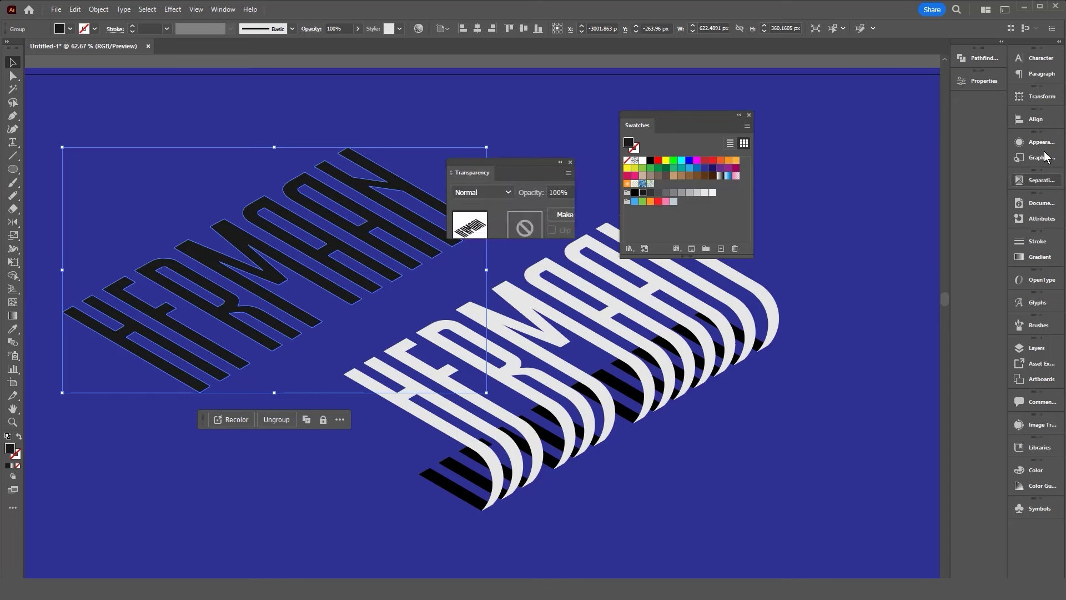
# Give the flat copy a Multiply blend mode at about 43% opacity, then deselect it
pyautogui.click(223, 9)
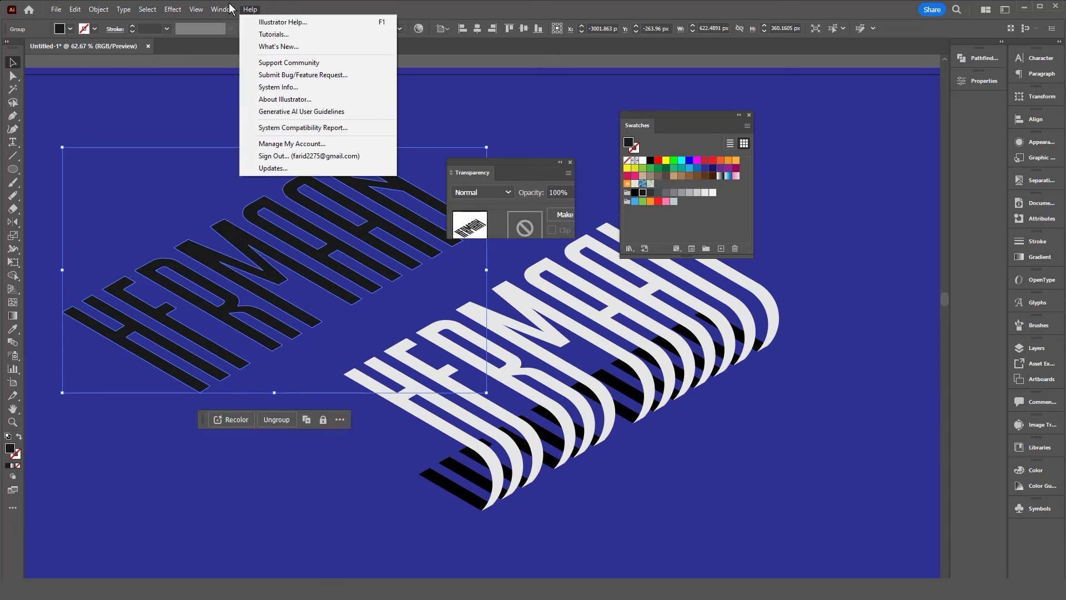
pyautogui.moveTo(544, 174); pyautogui.dragTo(549, 158)
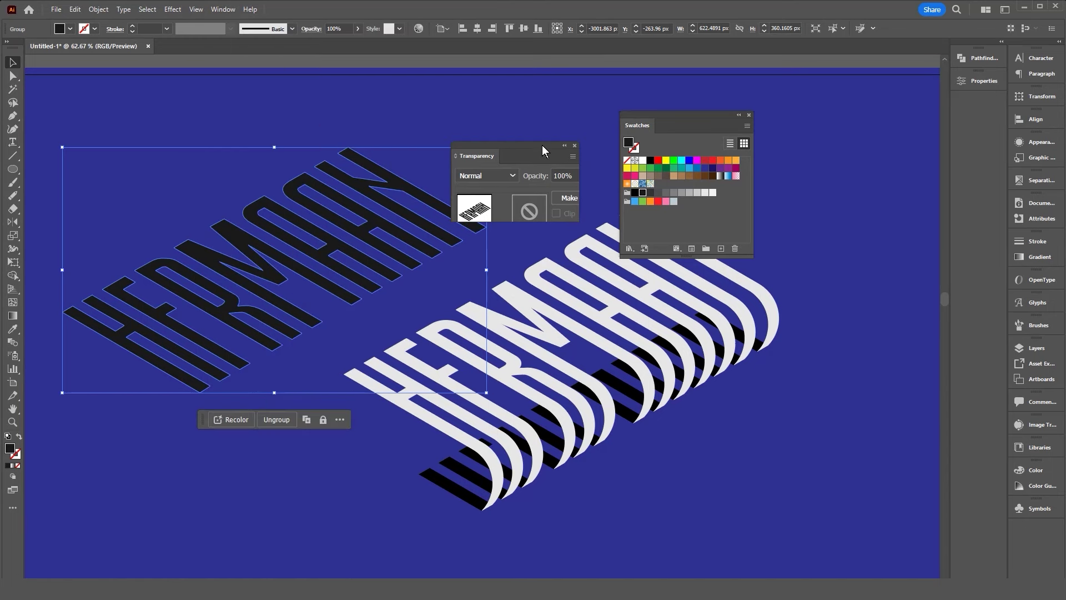
pyautogui.click(509, 176)
pyautogui.click(494, 215)
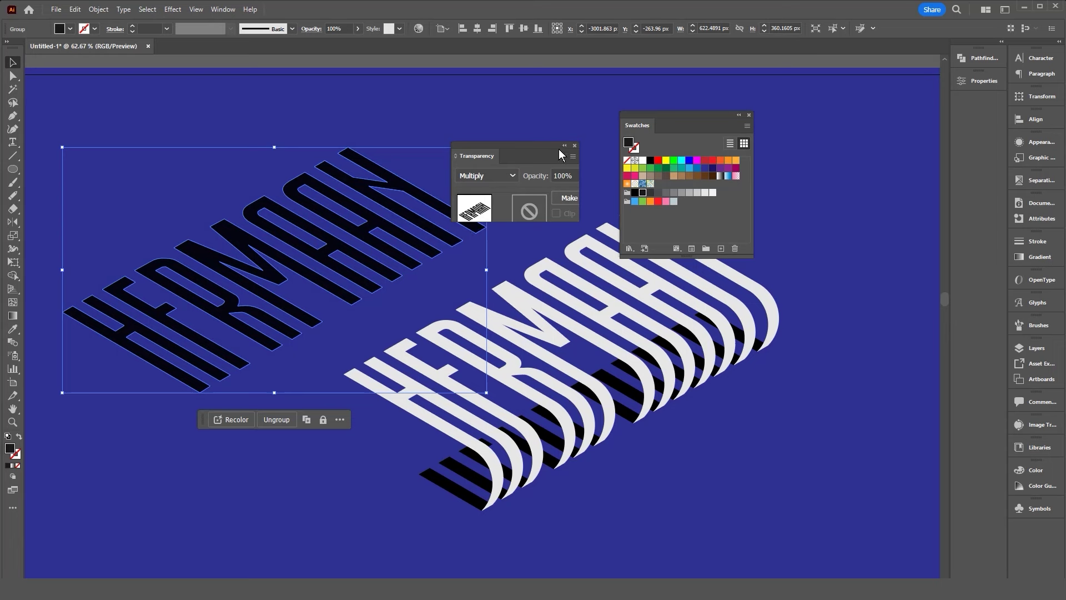
pyautogui.moveTo(496, 144); pyautogui.dragTo(551, 141)
pyautogui.click(358, 28)
pyautogui.moveTo(358, 42); pyautogui.dragTo(332, 44)
pyautogui.moveTo(579, 142)
pyautogui.mouseDown()
pyautogui.moveTo(793, 208)
pyautogui.moveTo(840, 161)
pyautogui.mouseUp()
pyautogui.click(528, 189)
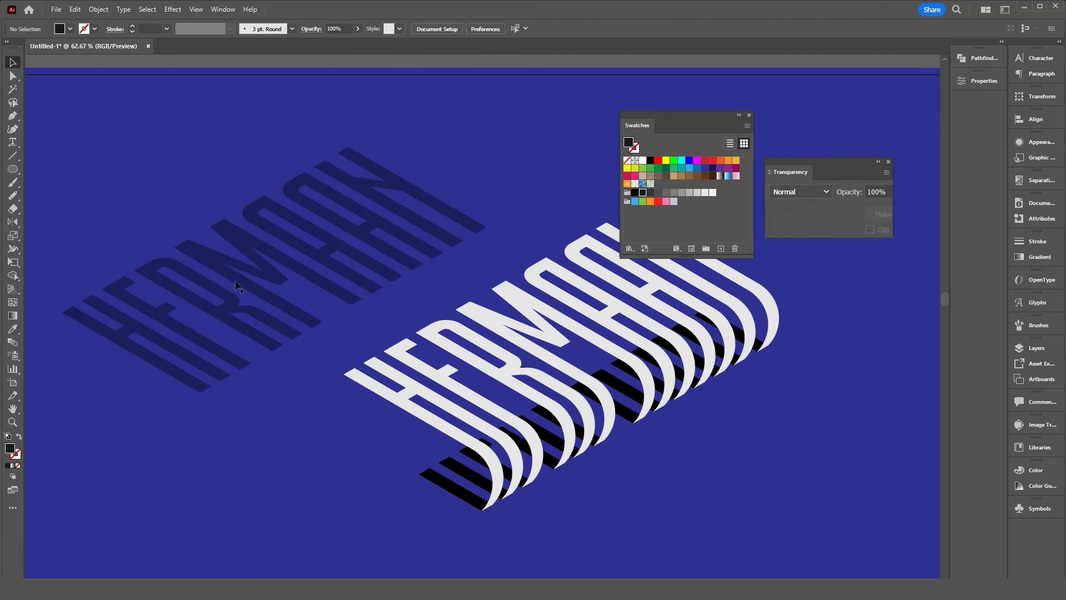
# Position the faded copy behind the white lettering, offset down-left as a shadow
pyautogui.moveTo(250, 364); pyautogui.dragTo(412, 383)
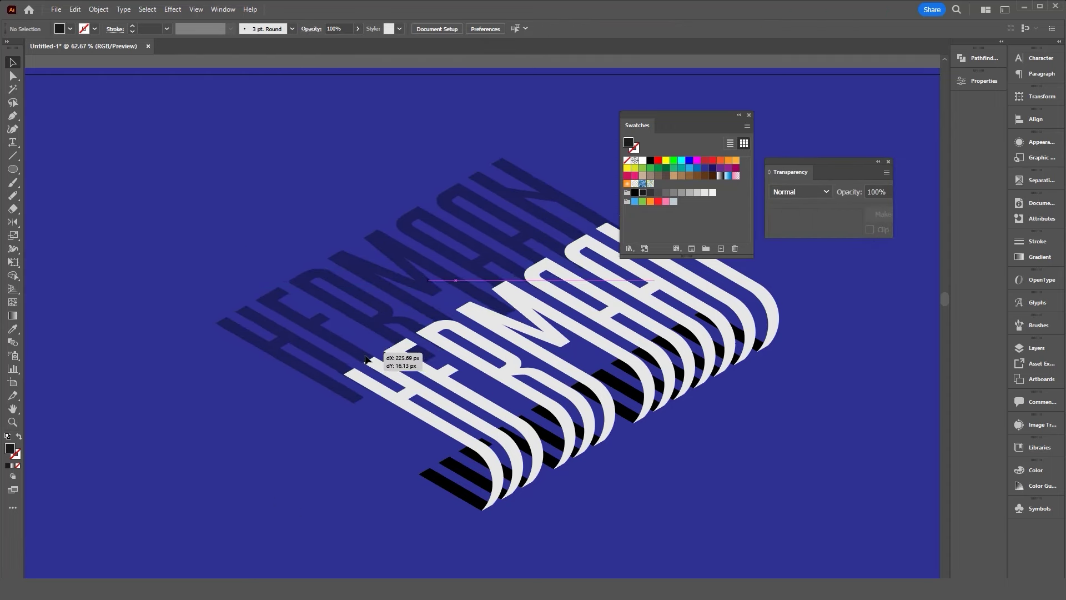
pyautogui.moveTo(332, 357)
pyautogui.mouseDown()
pyautogui.moveTo(355, 384)
pyautogui.moveTo(427, 383)
pyautogui.mouseUp()
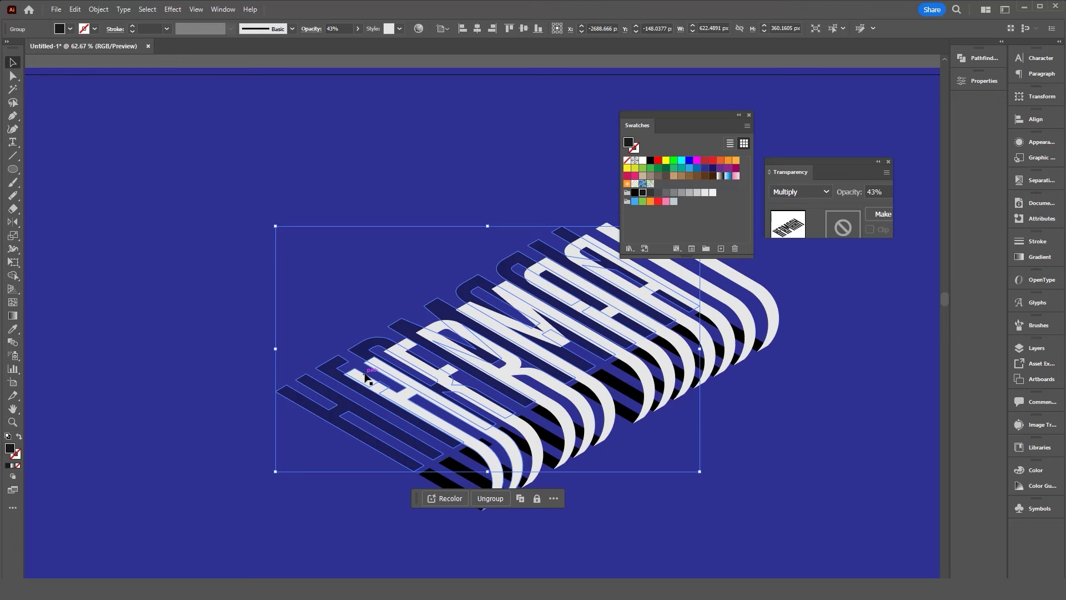
pyautogui.press('a')
pyautogui.keyDown('alt'); pyautogui.scroll(3, 479, 347); pyautogui.keyUp('alt')
pyautogui.keyDown('alt'); pyautogui.scroll(2, 479, 348); pyautogui.keyUp('alt')
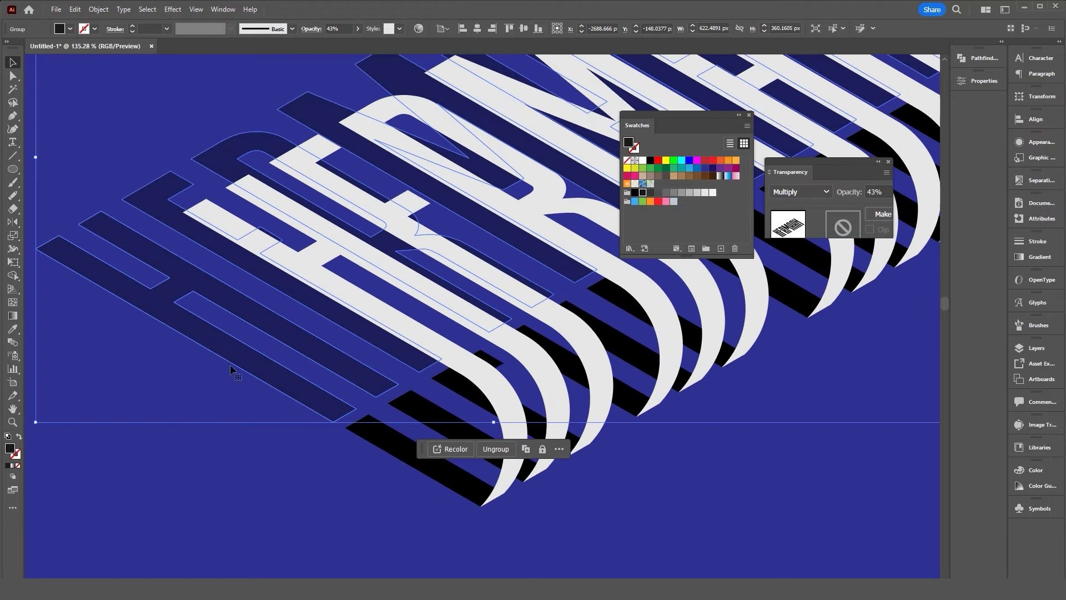
pyautogui.keyDown('alt'); pyautogui.scroll(1, 205, 321); pyautogui.keyUp('alt')
# Drop the shadow lettering about 78 px lower, zoom out and deselect it
pyautogui.moveTo(217, 269)
pyautogui.mouseDown()
pyautogui.moveTo(238, 212)
pyautogui.moveTo(216, 252)
pyautogui.moveTo(249, 379)
pyautogui.mouseUp()
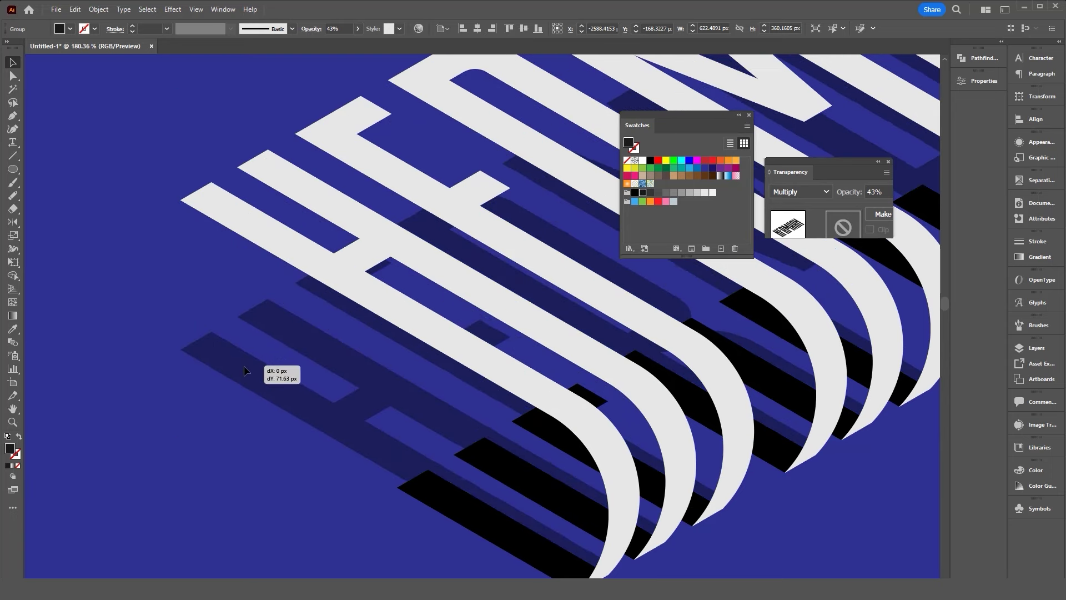
pyautogui.moveTo(248, 379); pyautogui.dragTo(249, 379)
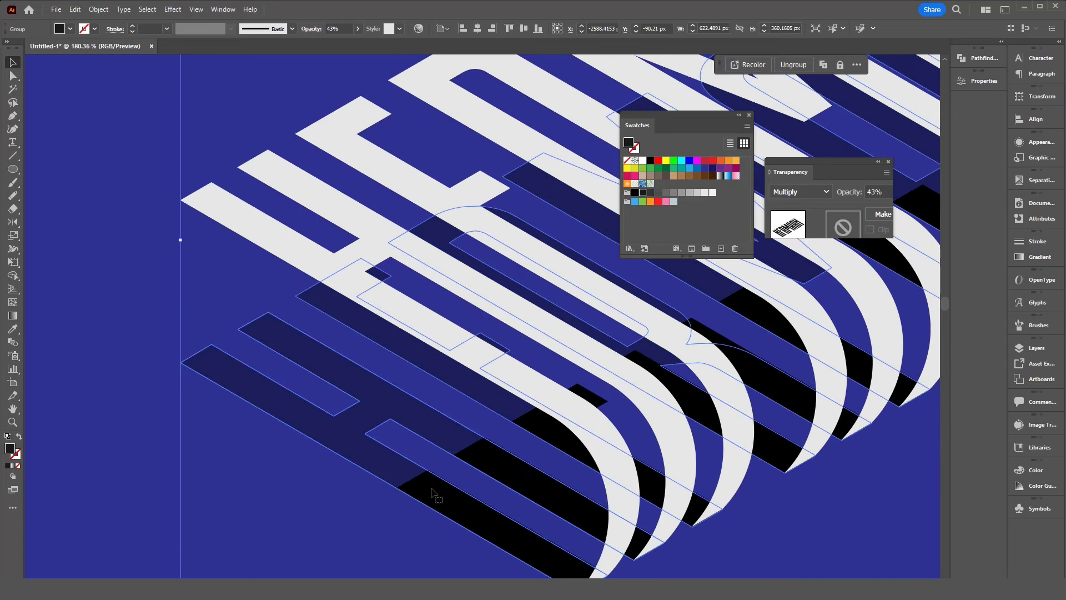
pyautogui.keyDown('ctrl'); pyautogui.keyDown('alt'); pyautogui.click(324, 407); pyautogui.keyUp('alt'); pyautogui.keyUp('ctrl')
pyautogui.keyDown('ctrl'); pyautogui.keyDown('alt'); pyautogui.click(244, 400); pyautogui.keyUp('alt'); pyautogui.keyUp('ctrl')
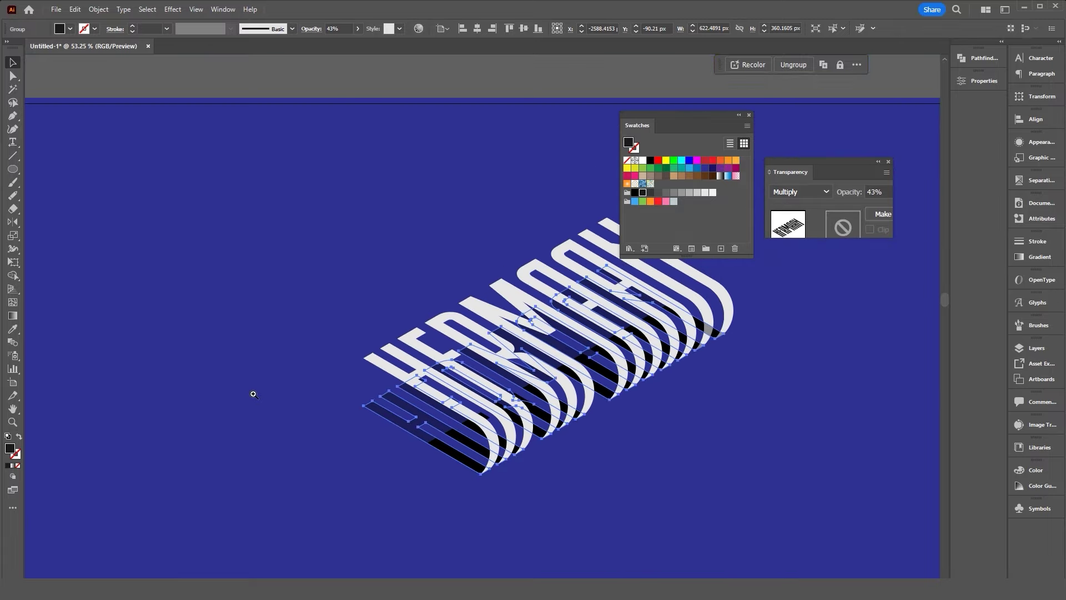
pyautogui.keyDown('ctrl'); pyautogui.keyDown('alt'); pyautogui.click(335, 228); pyautogui.keyUp('alt'); pyautogui.keyUp('ctrl')
pyautogui.click(644, 385)
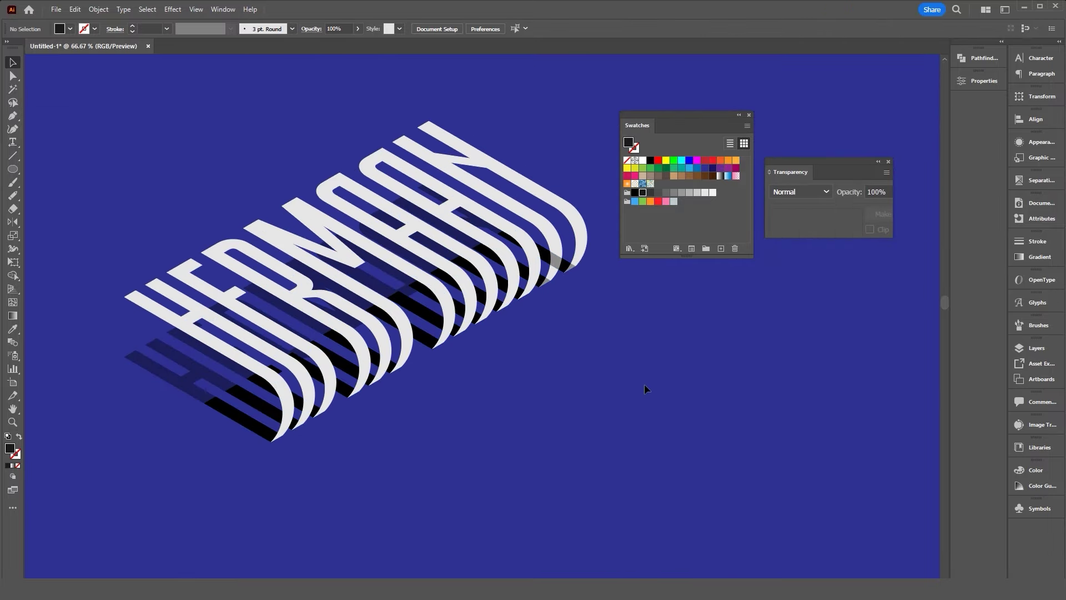
# Bring the translucent shadow group one step forward via Arrange > Bring Forward
pyautogui.keyDown('ctrl'); pyautogui.click(573, 272); pyautogui.keyUp('ctrl')
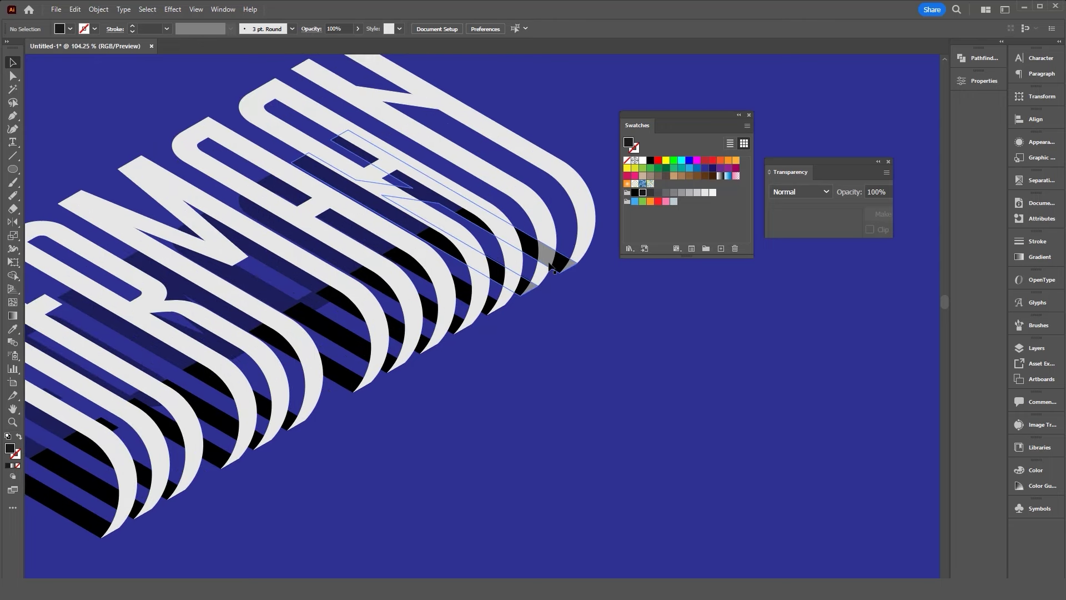
pyautogui.click(554, 260)
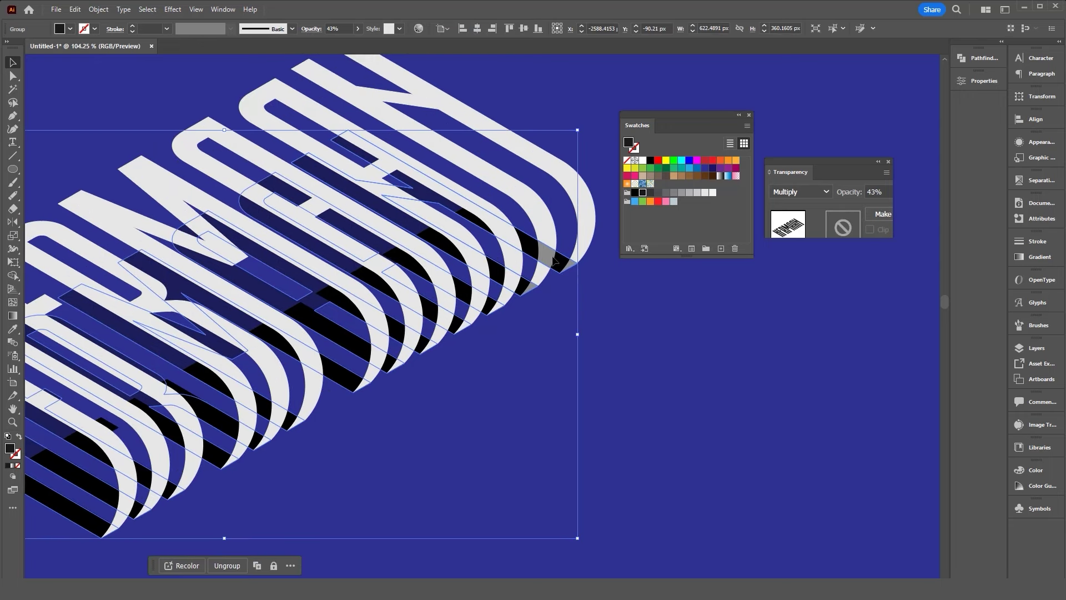
pyautogui.press('a')
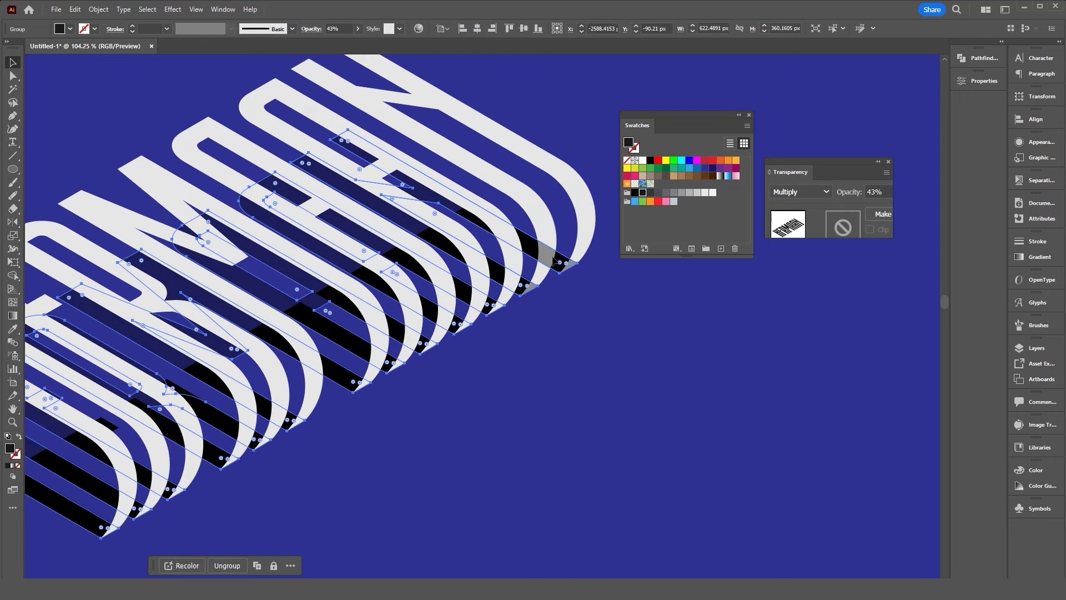
pyautogui.press('v')
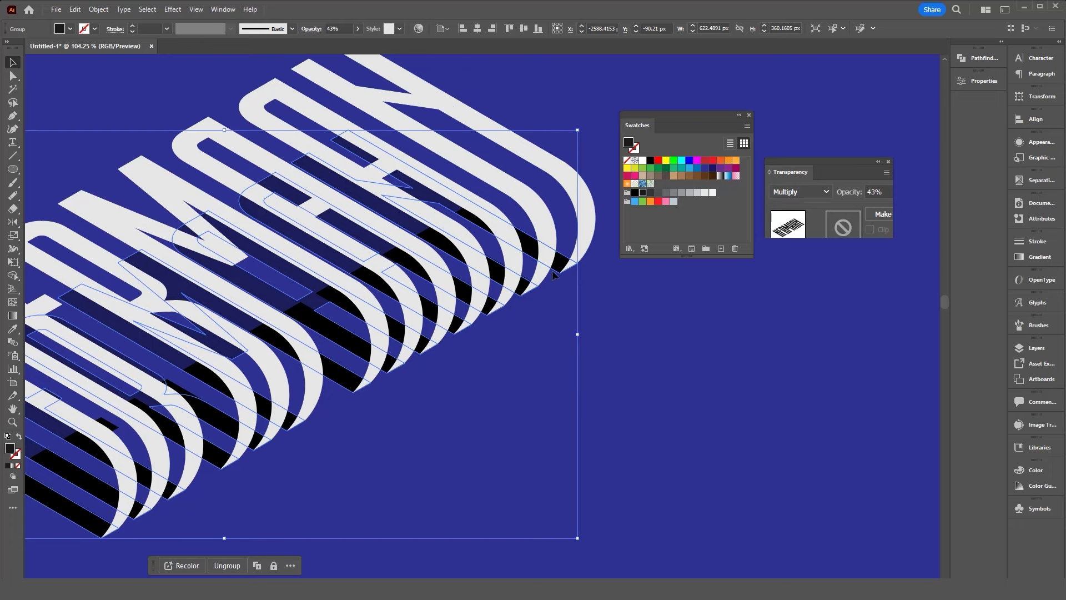
pyautogui.rightClick(555, 272)
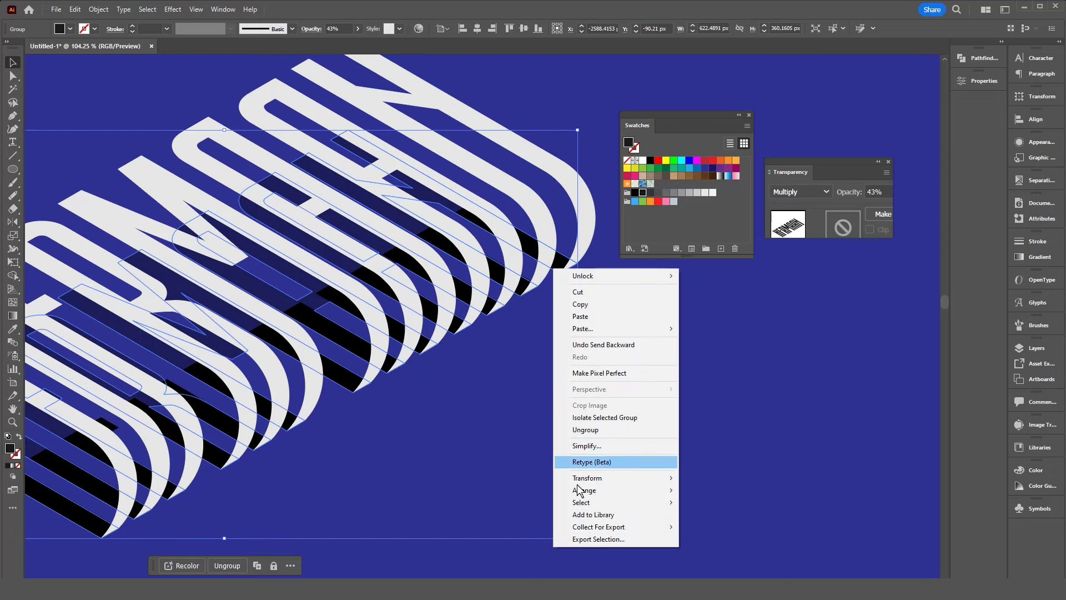
pyautogui.moveTo(612, 489)
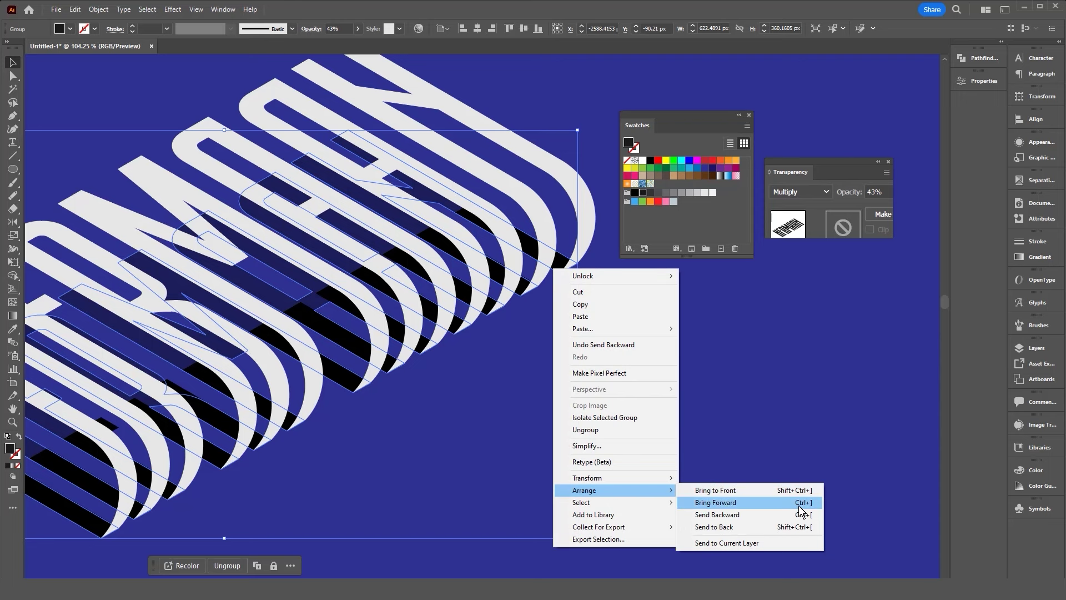
pyautogui.click(611, 360)
# Shift the whole HERMAAN artwork to the left and reselect it
pyautogui.scroll(-3, 550, 355)
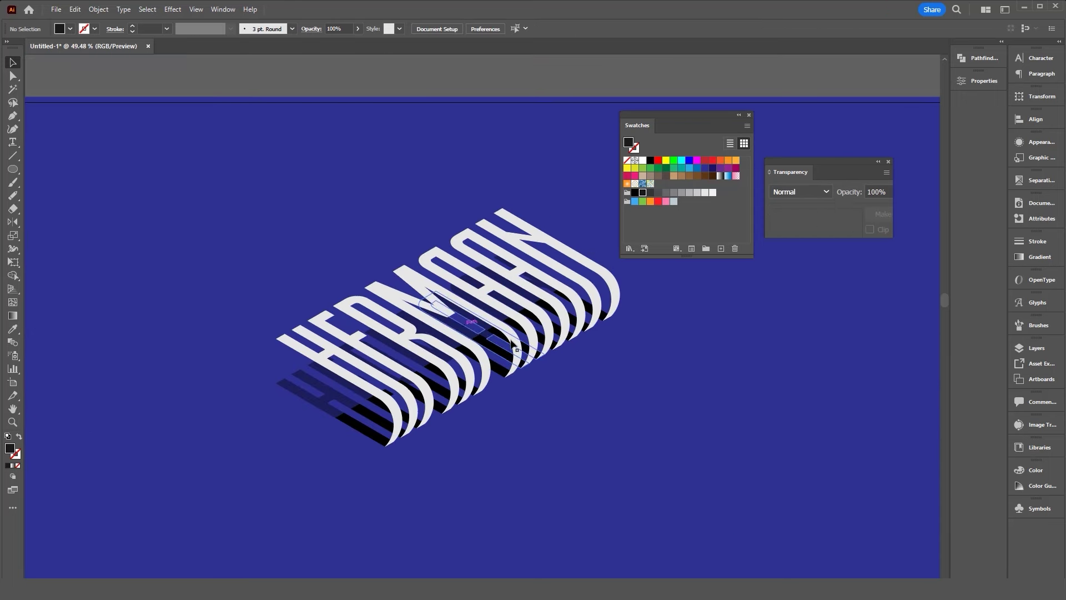
pyautogui.scroll(-2, 550, 352)
pyautogui.hscroll(1, 549, 352)
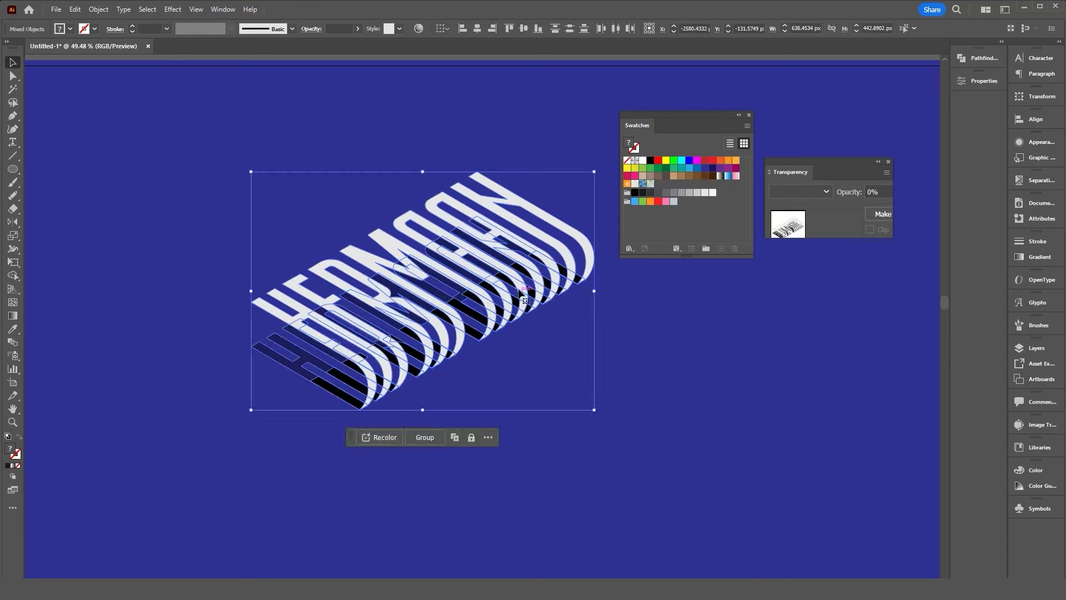
pyautogui.moveTo(436, 247); pyautogui.dragTo(356, 272)
pyautogui.click(267, 245)
pyautogui.click(303, 270)
# Deselect the HERMAAN artwork to view the reference posters
pyautogui.click(205, 194)
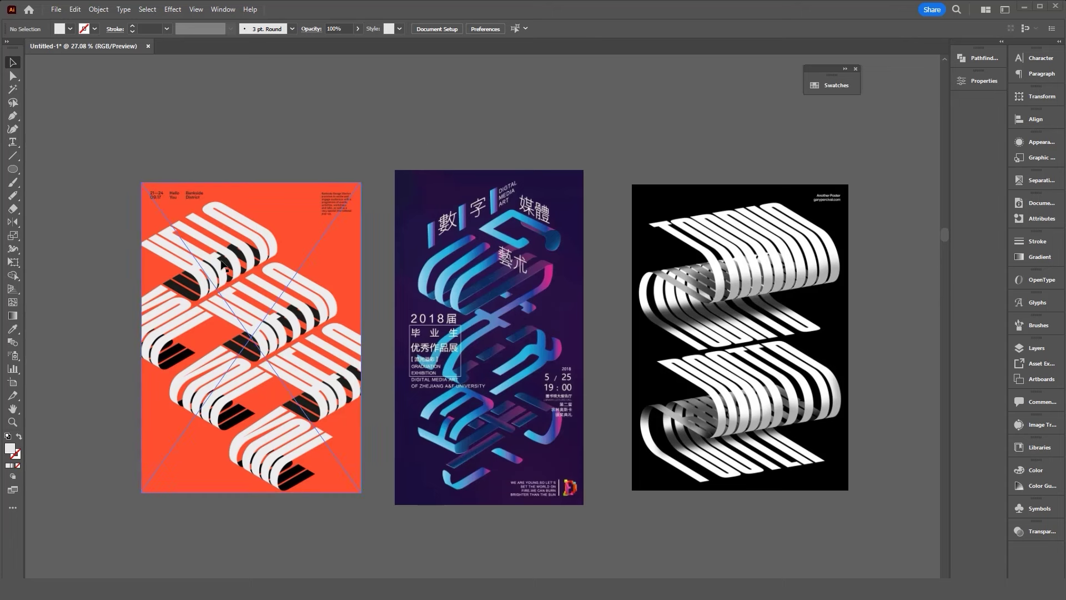
# Inspect the orange reference poster and the Effect > 3D and Materials options, panning across posters
pyautogui.click(196, 392)
pyautogui.click(191, 145)
pyautogui.click(171, 10)
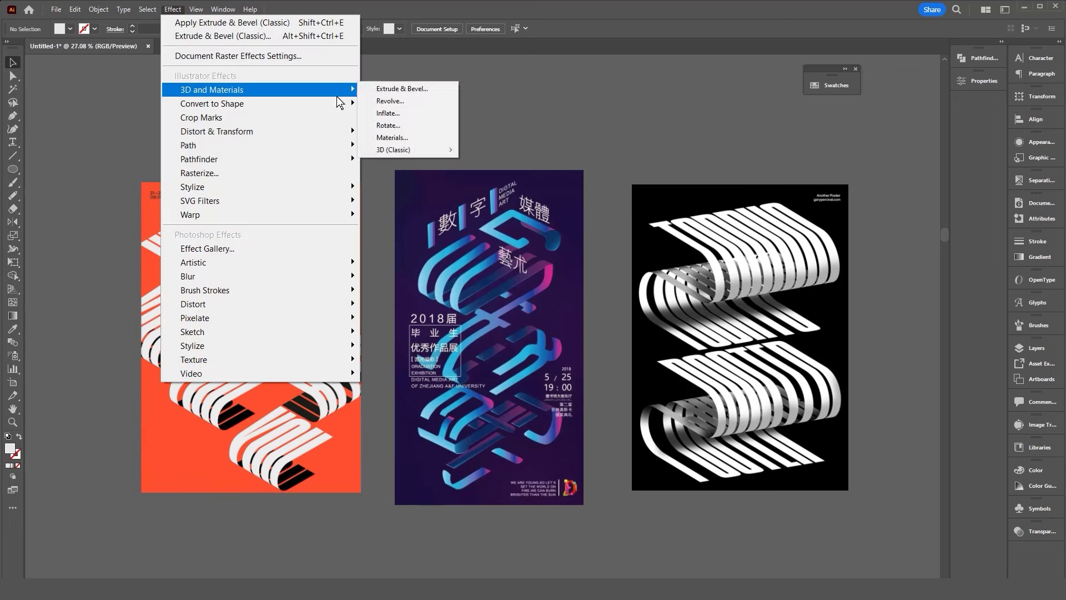
pyautogui.click(525, 109)
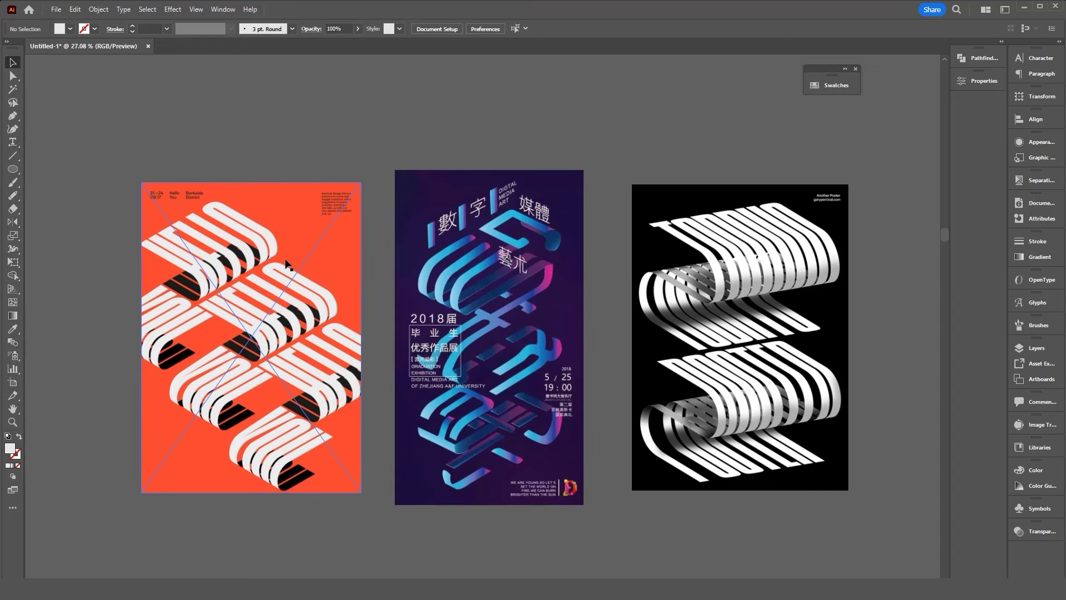
pyautogui.scroll(2, 263, 340)
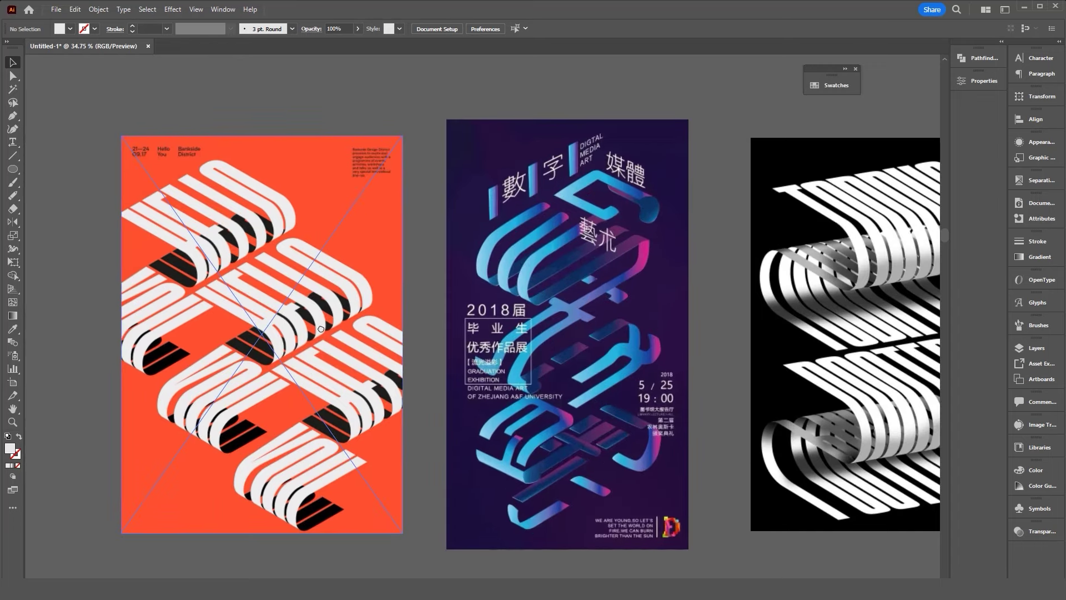
pyautogui.moveTo(263, 340); pyautogui.dragTo(355, 322)
pyautogui.scroll(3, 333, 316)
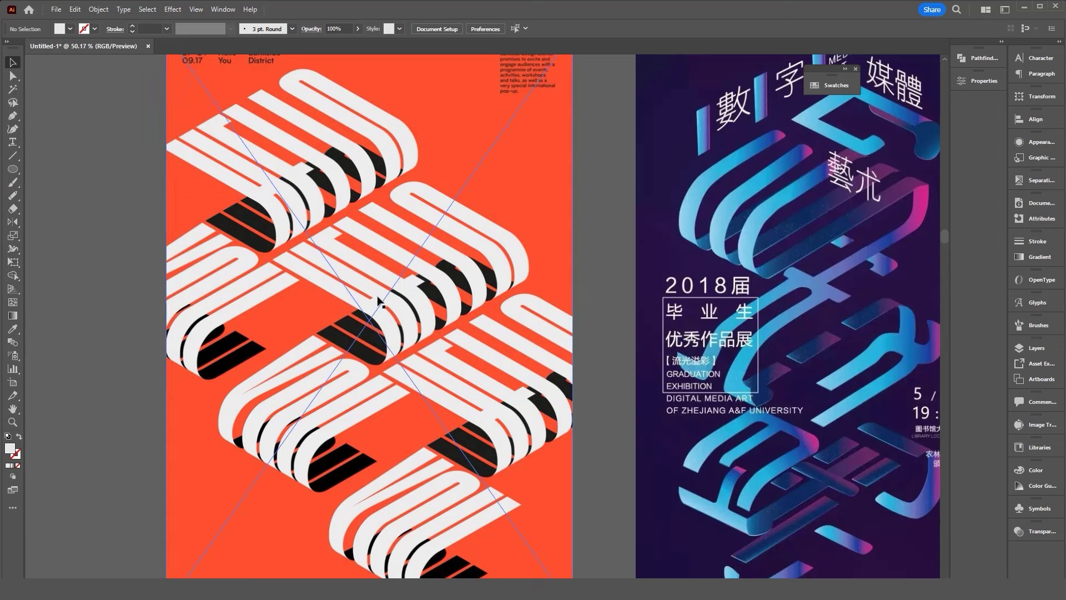
pyautogui.scroll(-1, 396, 261)
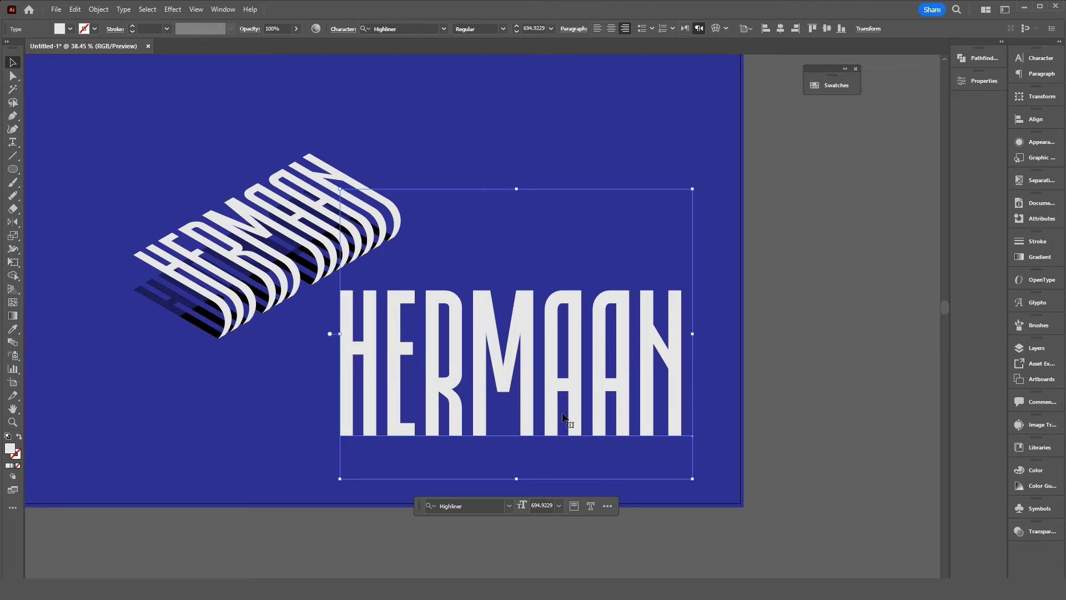
# Nudge the flat HERMAAN text and tighten its tracking to -25 in a floating Character panel
pyautogui.moveTo(525, 354); pyautogui.dragTo(550, 338)
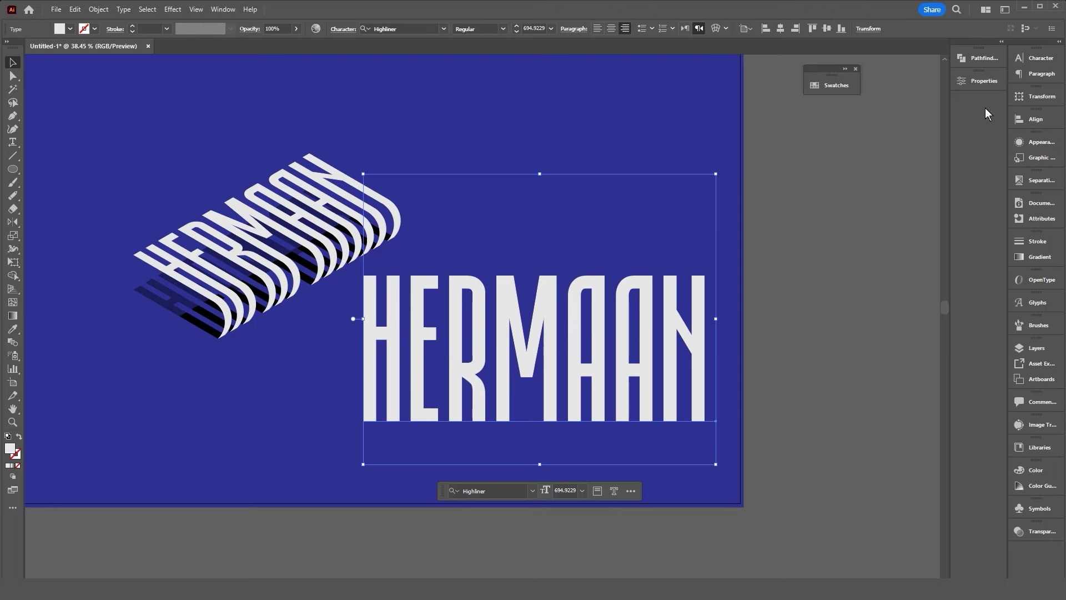
pyautogui.click(1034, 58)
pyautogui.moveTo(899, 52); pyautogui.dragTo(729, 140)
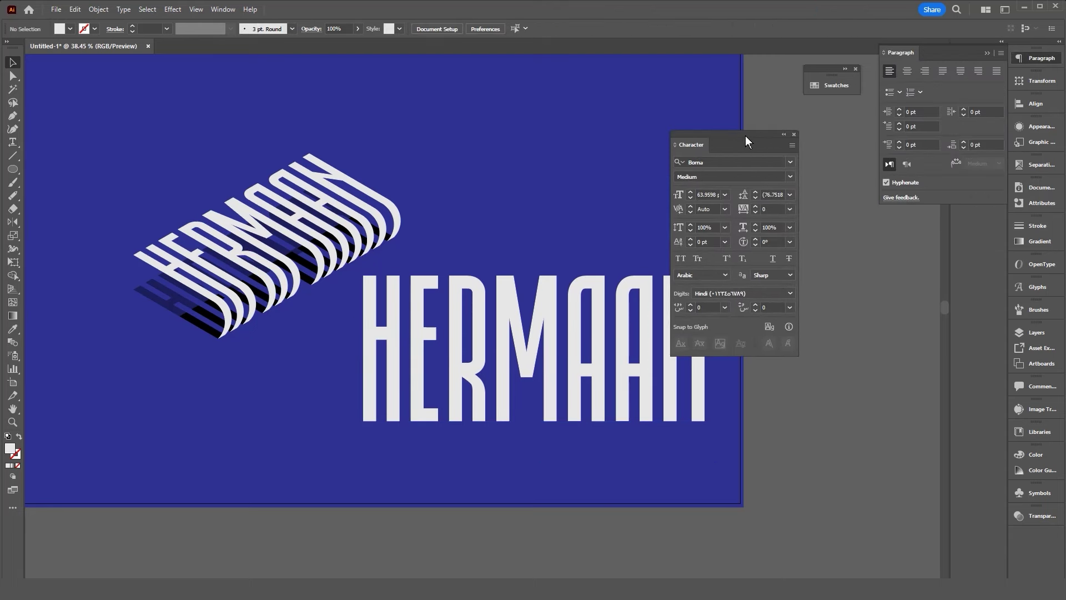
pyautogui.moveTo(741, 135); pyautogui.dragTo(773, 144)
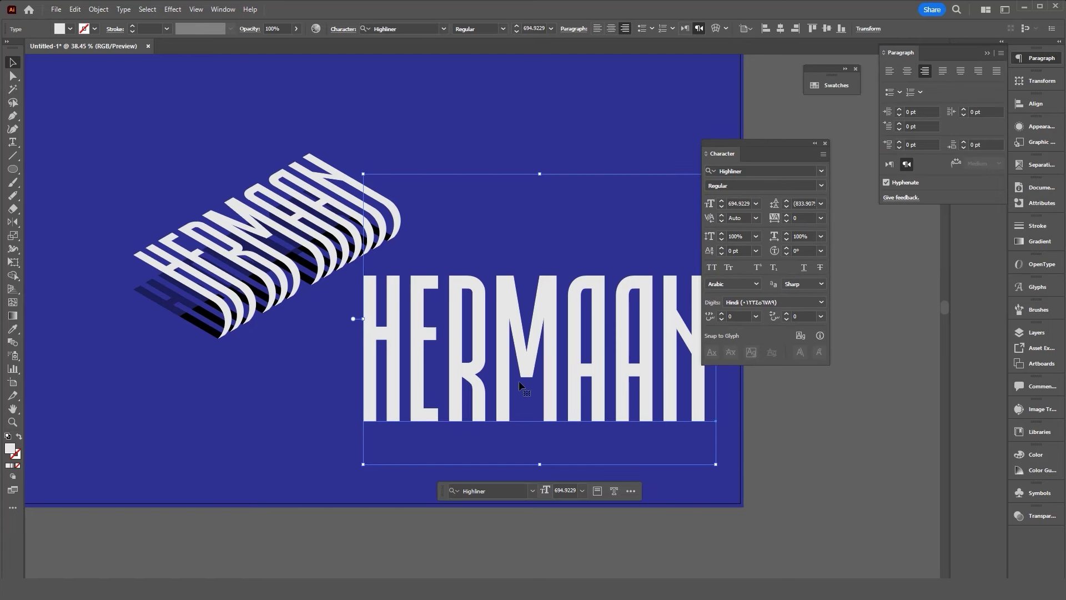
pyautogui.click(786, 221)
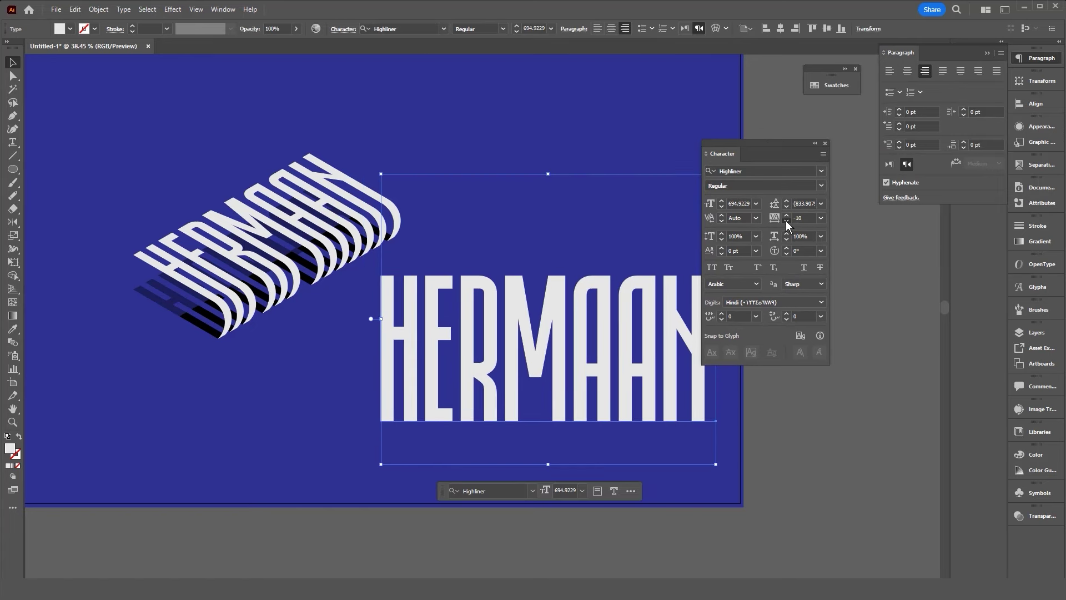
pyautogui.click(787, 221)
pyautogui.click(787, 220)
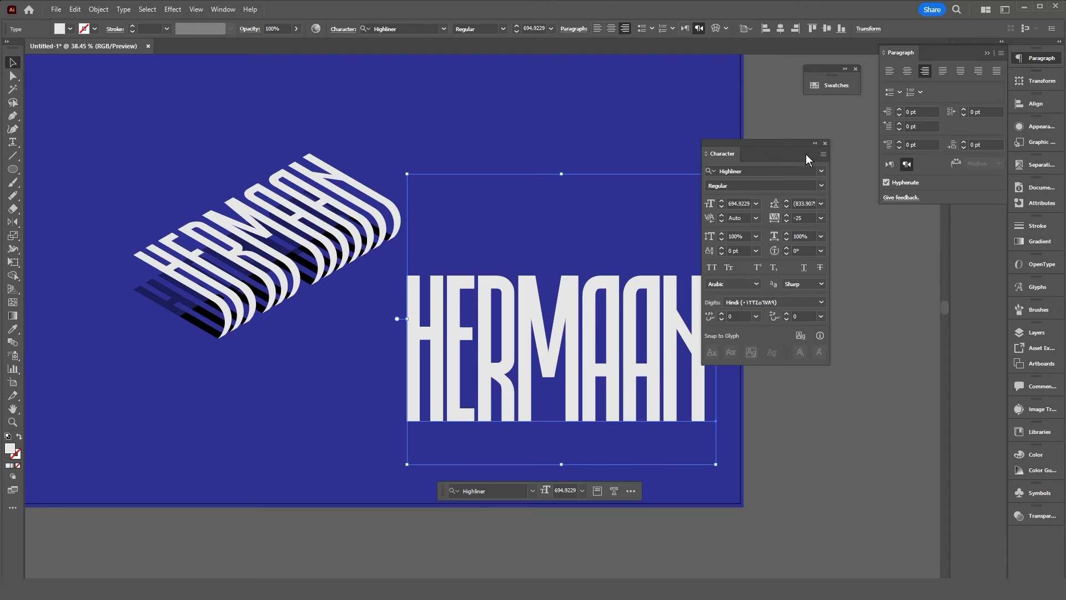
pyautogui.moveTo(806, 145); pyautogui.dragTo(830, 125)
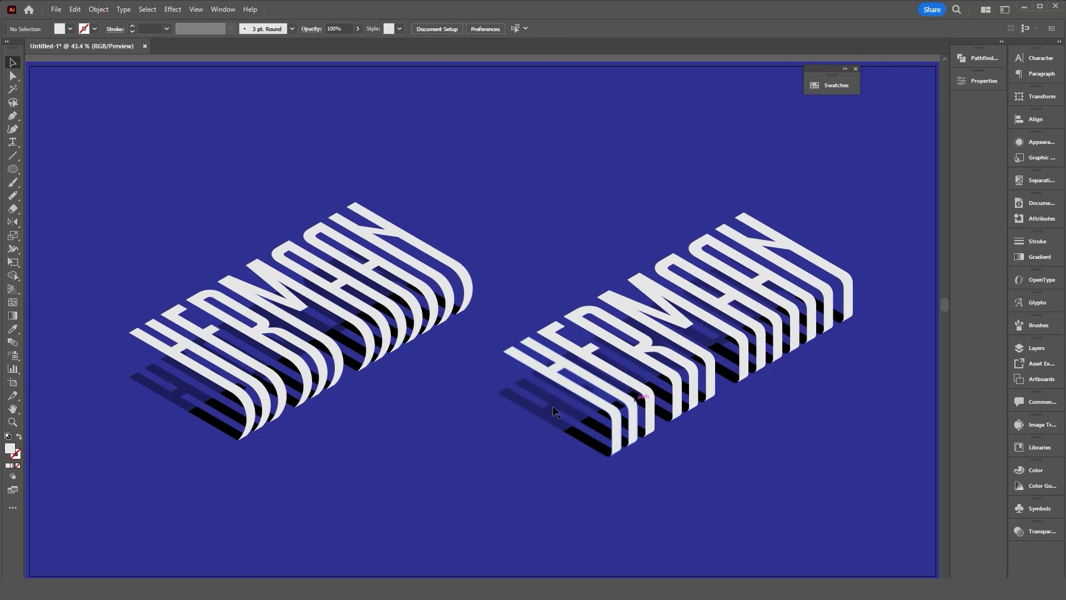
pyautogui.scroll(3, 654, 483)
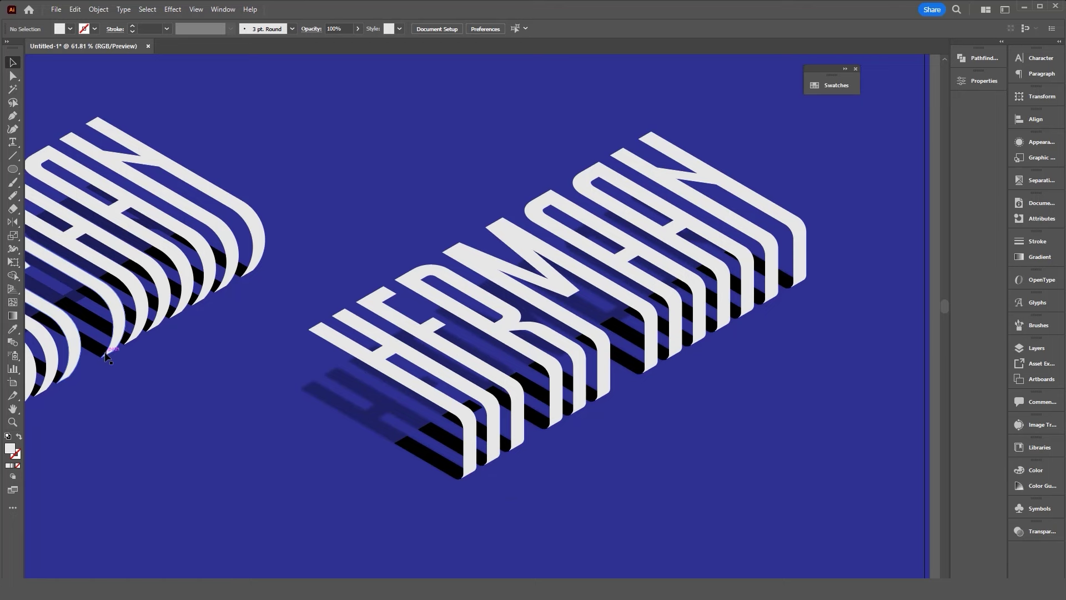
pyautogui.scroll(-2, 171, 332)
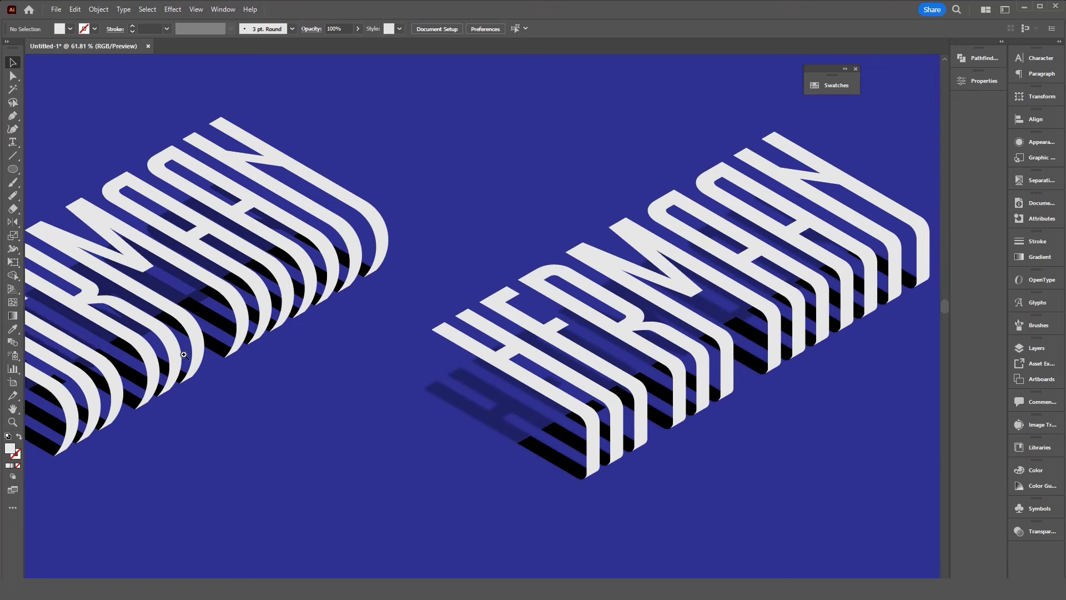
pyautogui.scroll(5, 368, 368)
pyautogui.scroll(2, 361, 278)
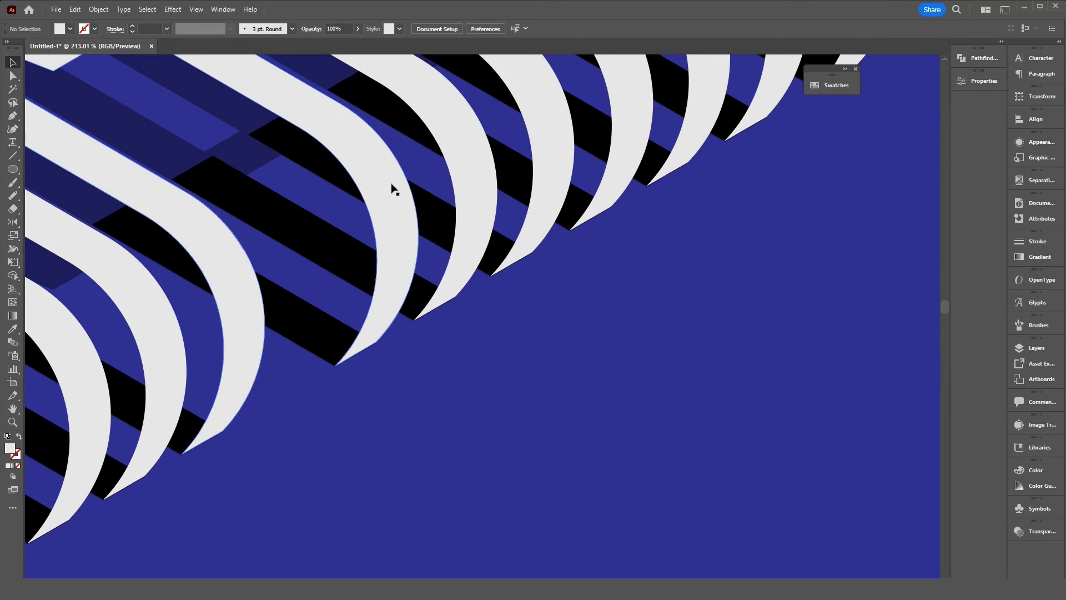
pyautogui.scroll(-3, 507, 354)
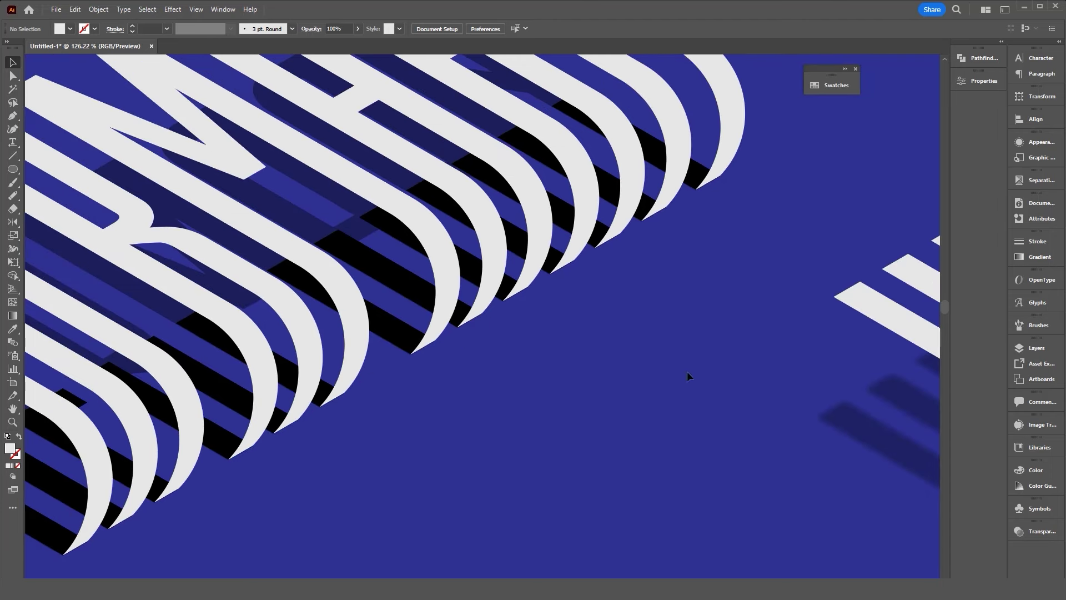
pyautogui.hscroll(5, 661, 366)
pyautogui.hscroll(10, 431, 312)
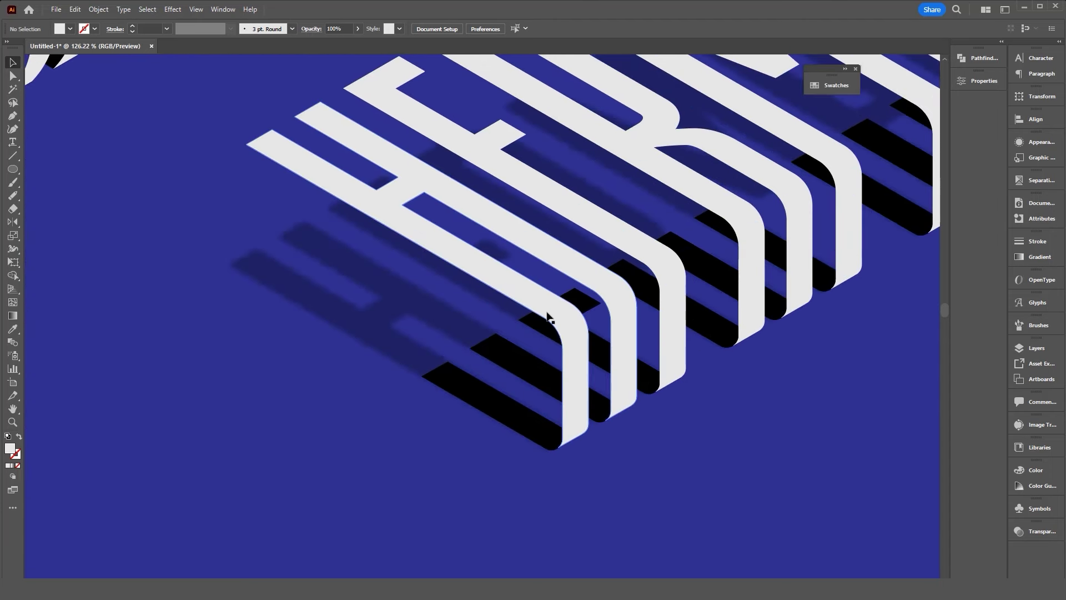
pyautogui.scroll(2, 628, 455)
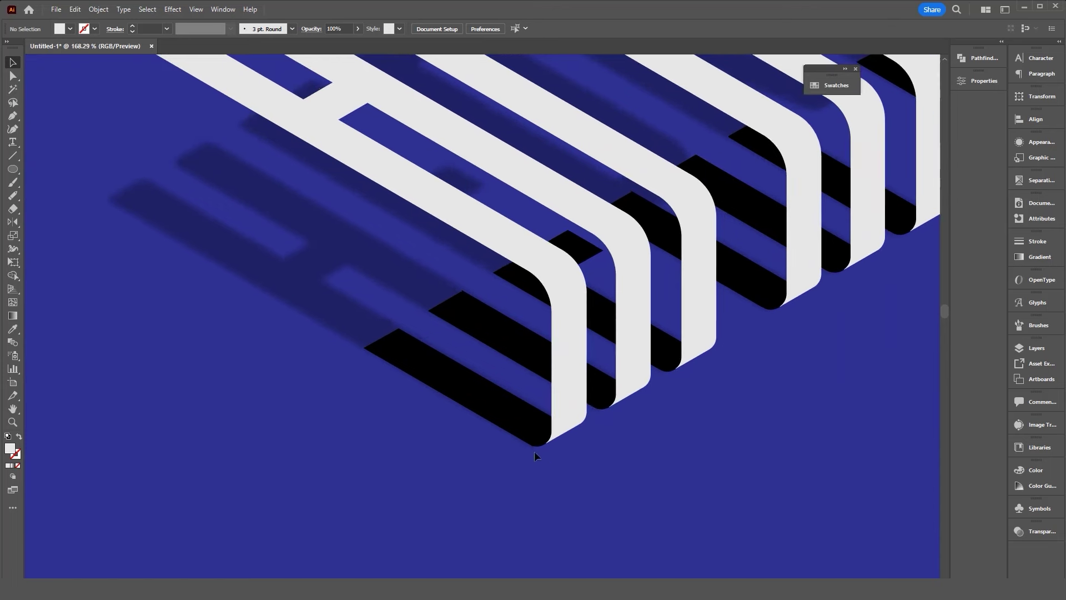
pyautogui.scroll(2, 560, 433)
pyautogui.scroll(-6, 560, 432)
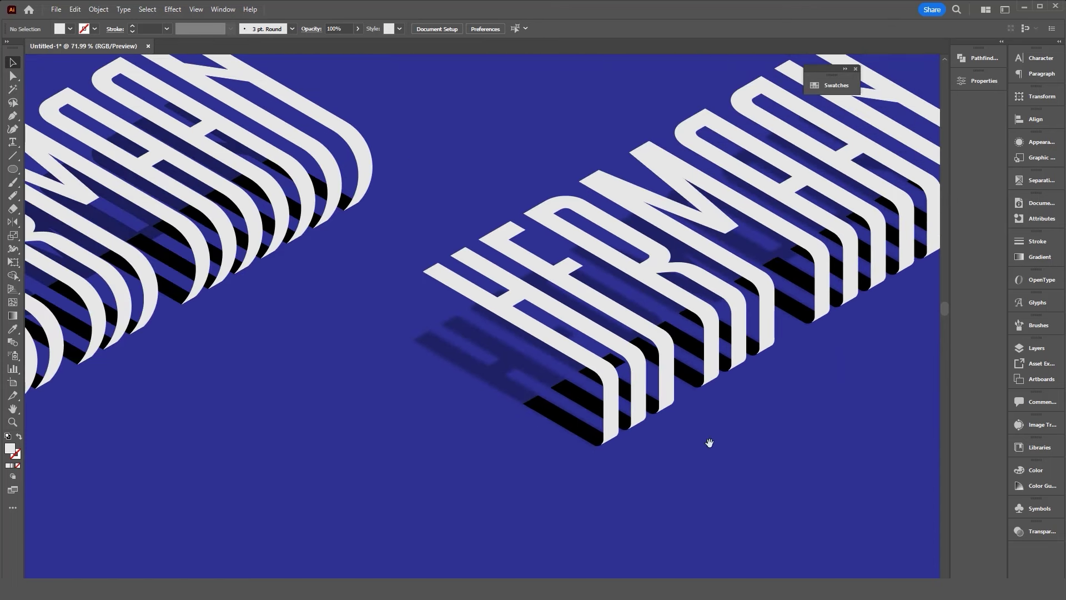
pyautogui.hscroll(3, 705, 444)
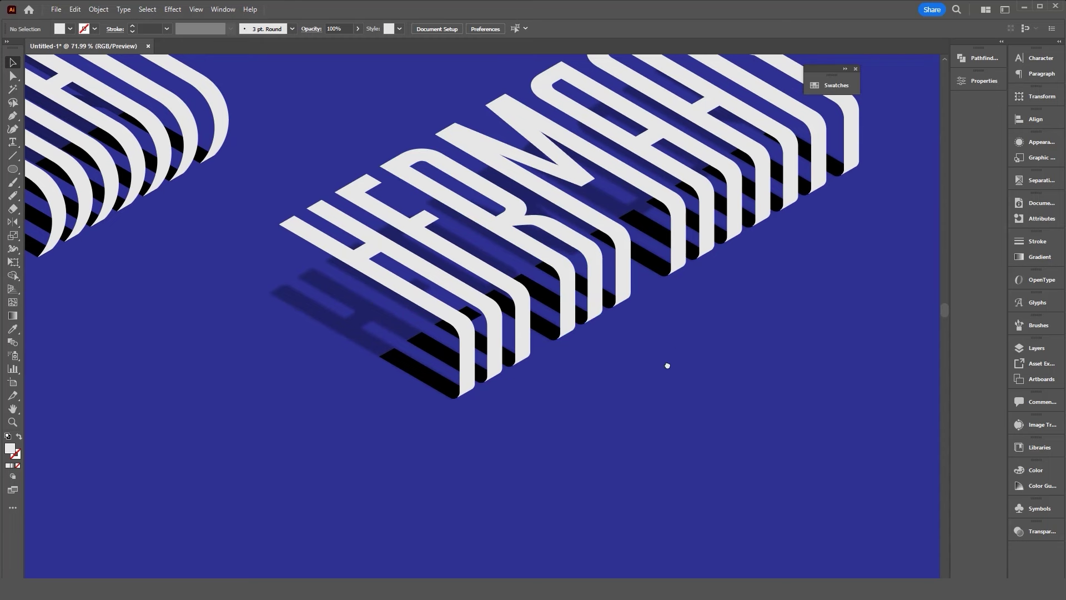
# Shift-select the nine black side faces and the grey top faces of the straight-sided lettering
pyautogui.scroll(2, 685, 341)
pyautogui.hscroll(2, 685, 341)
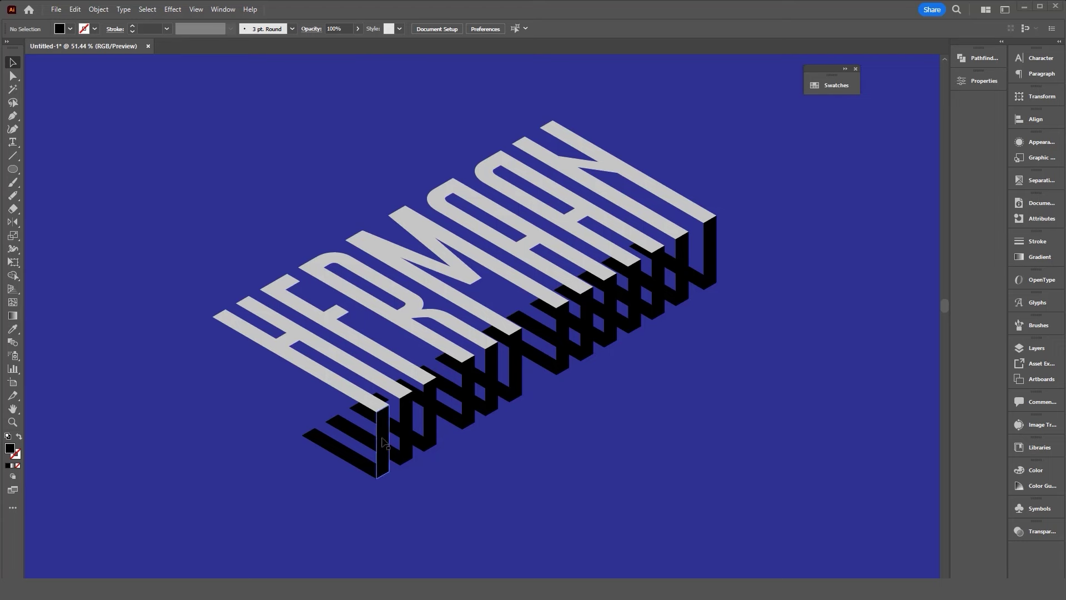
pyautogui.click(407, 439)
pyautogui.keyDown('shift'); pyautogui.click(434, 421); pyautogui.keyUp('shift')
pyautogui.keyDown('shift'); pyautogui.click(472, 388); pyautogui.keyUp('shift')
pyautogui.keyDown('shift'); pyautogui.click(497, 373); pyautogui.keyUp('shift')
pyautogui.keyDown('shift'); pyautogui.click(566, 335); pyautogui.keyUp('shift')
pyautogui.keyDown('shift'); pyautogui.click(588, 323); pyautogui.keyUp('shift')
pyautogui.keyDown('shift'); pyautogui.click(635, 311); pyautogui.keyUp('shift')
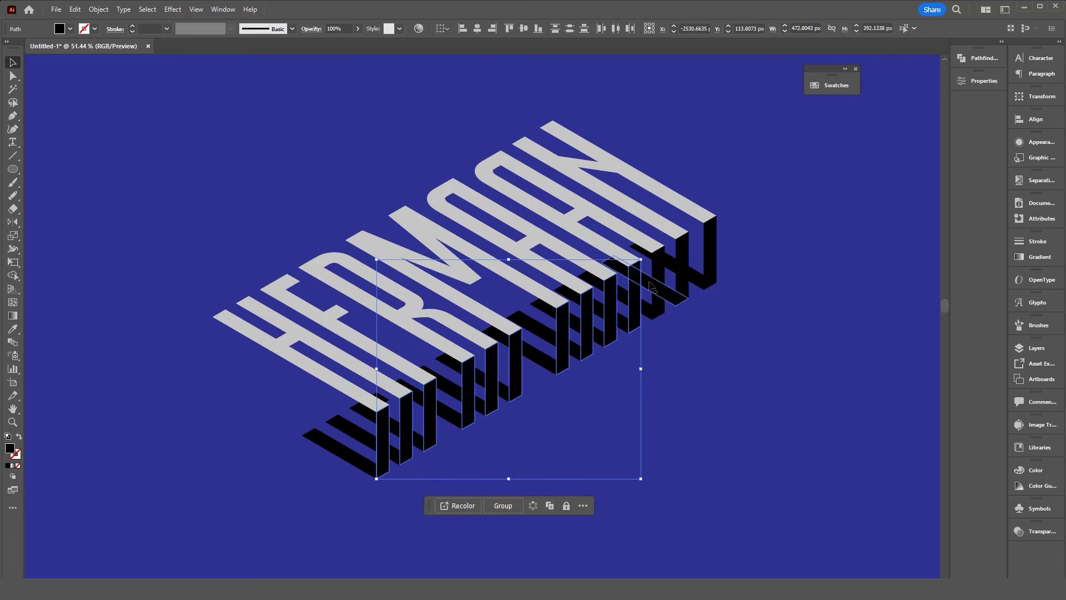
pyautogui.keyDown('shift'); pyautogui.click(664, 300); pyautogui.keyUp('shift')
pyautogui.keyDown('shift'); pyautogui.click(699, 293); pyautogui.keyUp('shift')
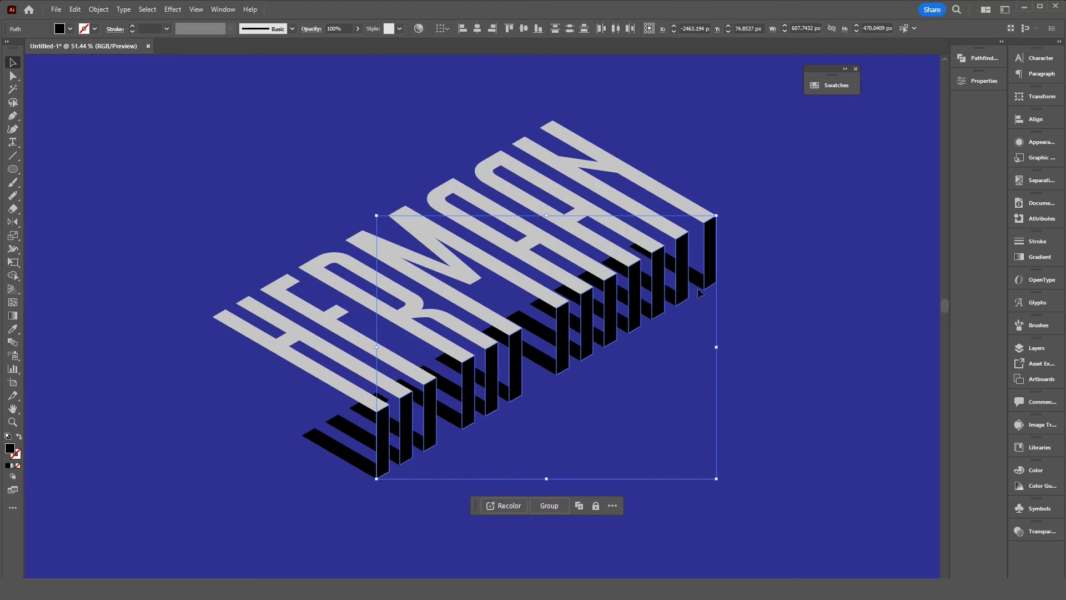
pyautogui.keyDown('shift'); pyautogui.click(530, 261); pyautogui.keyUp('shift')
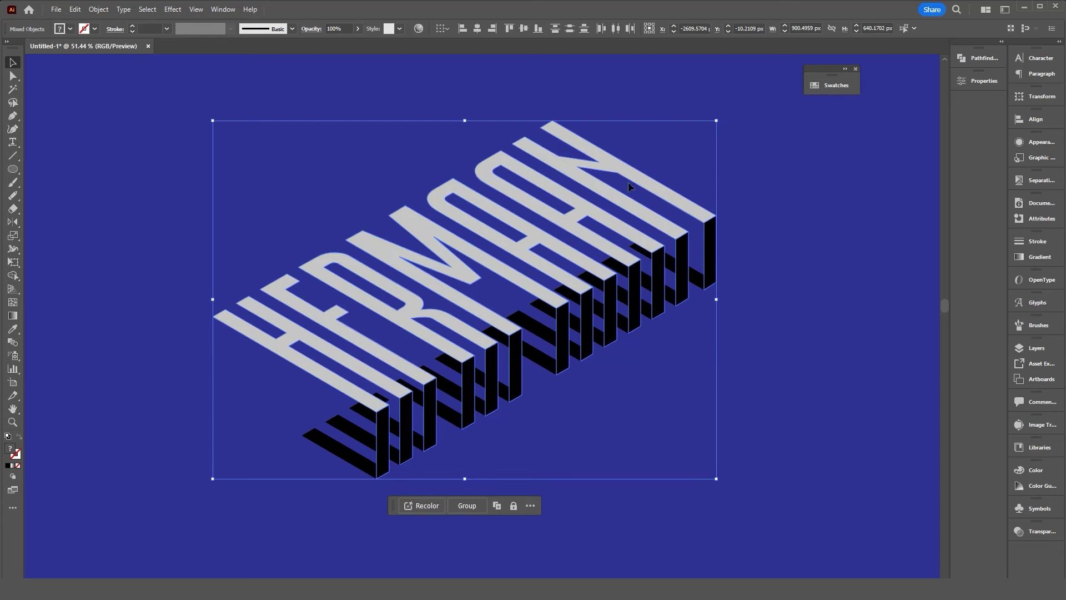
# Merge each letter's top and side faces into single shapes with the Shape Builder
pyautogui.click(13, 275)
pyautogui.moveTo(238, 301)
pyautogui.mouseDown()
pyautogui.moveTo(405, 397)
pyautogui.moveTo(389, 355)
pyautogui.mouseUp()
pyautogui.moveTo(469, 383)
pyautogui.mouseDown()
pyautogui.moveTo(466, 364)
pyautogui.moveTo(655, 266)
pyautogui.mouseUp()
pyautogui.click(13, 62)
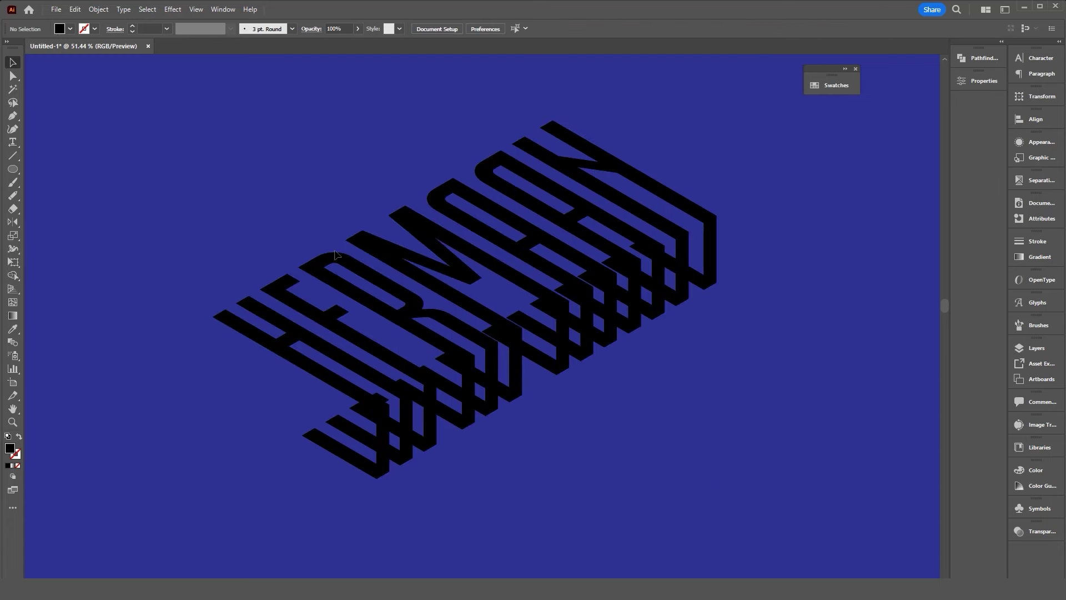
# Select all the merged letters, fill them white, then deselect
pyautogui.moveTo(242, 211); pyautogui.dragTo(358, 348)
pyautogui.moveTo(447, 120); pyautogui.dragTo(525, 198)
pyautogui.click(70, 28)
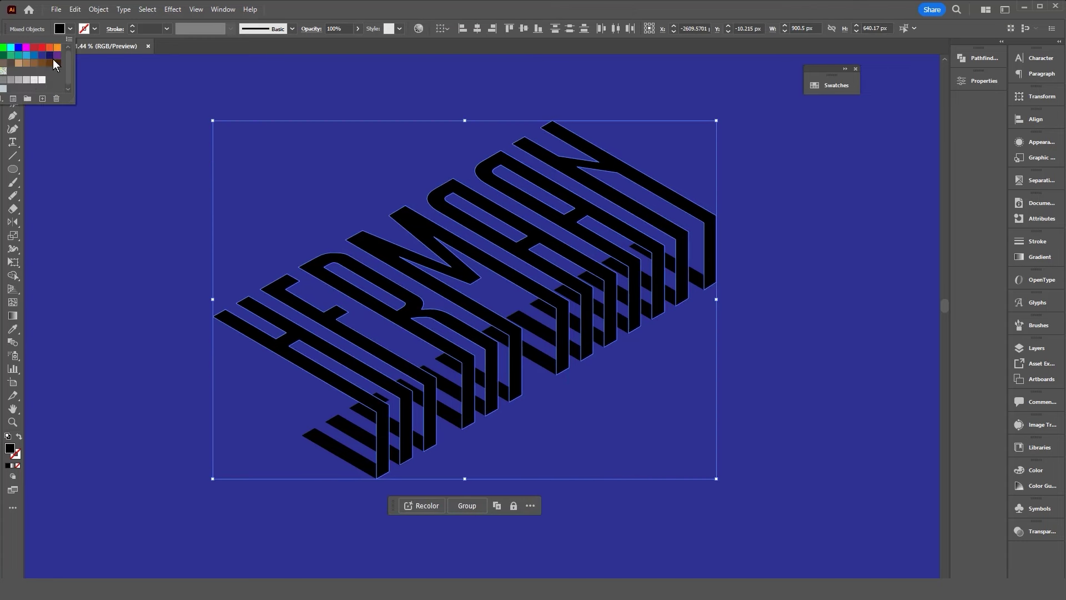
pyautogui.click(34, 81)
pyautogui.click(151, 195)
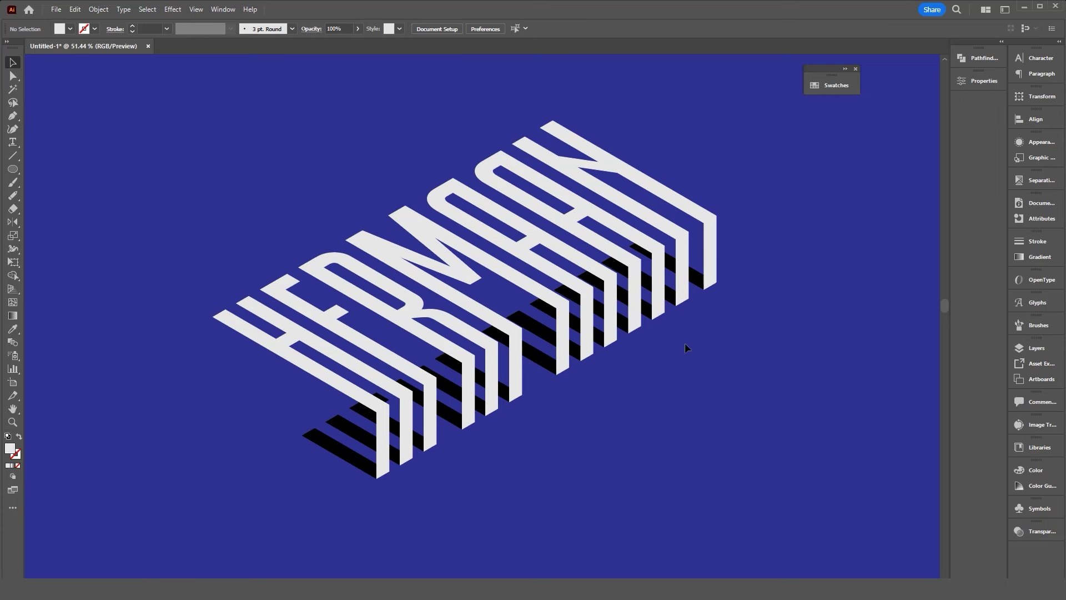
# Round the H's two inner bend corner anchors to a 30 px corner radius
pyautogui.scroll(3, 501, 452)
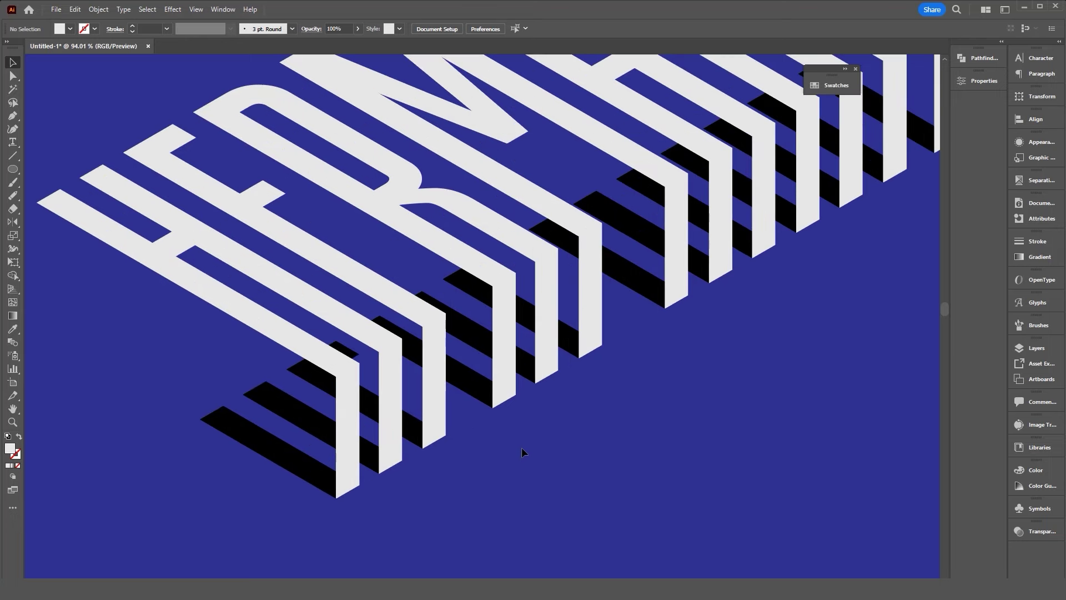
pyautogui.press('a')
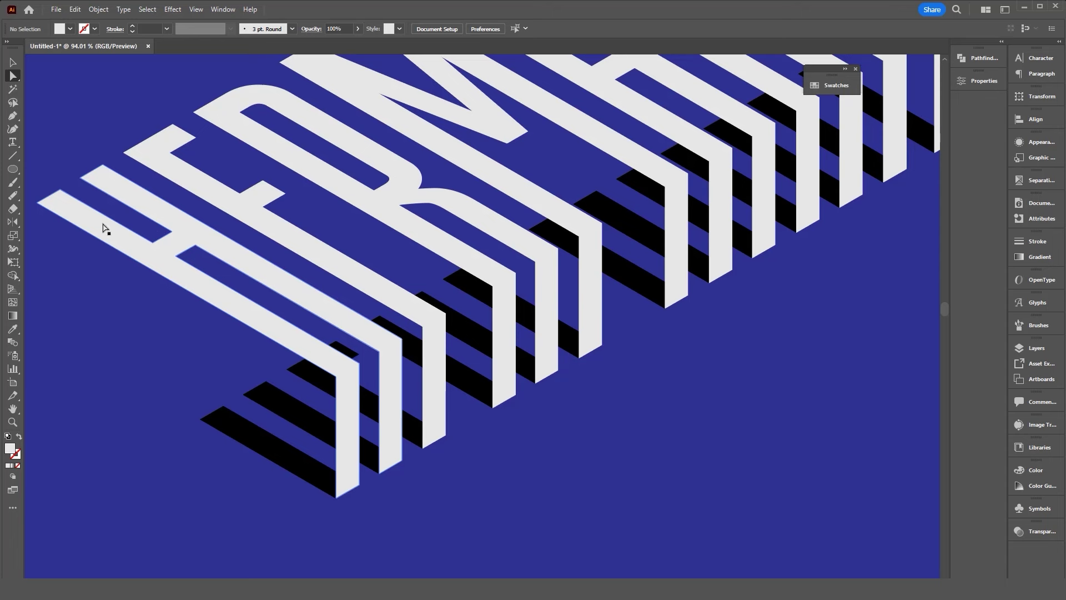
pyautogui.click(336, 378)
pyautogui.keyDown('shift'); pyautogui.click(359, 363); pyautogui.keyUp('shift')
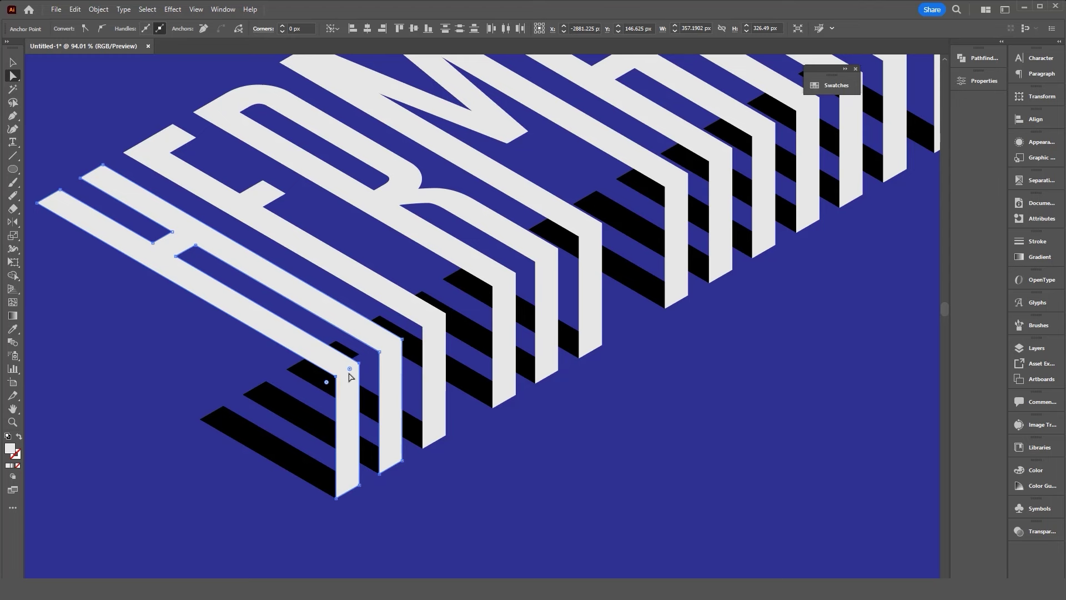
pyautogui.moveTo(349, 369); pyautogui.dragTo(333, 375)
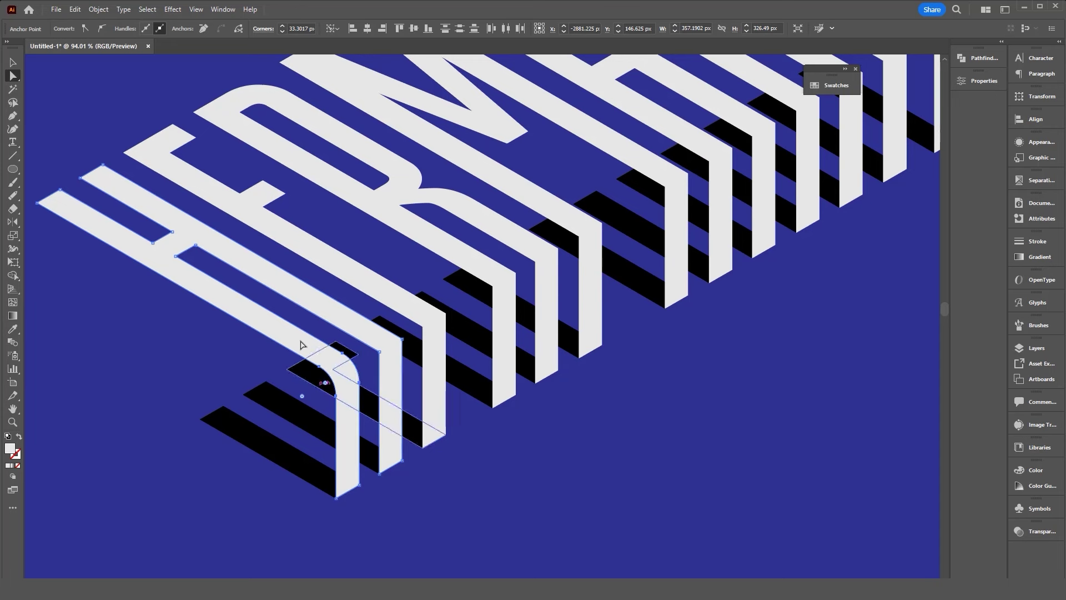
pyautogui.click(300, 28)
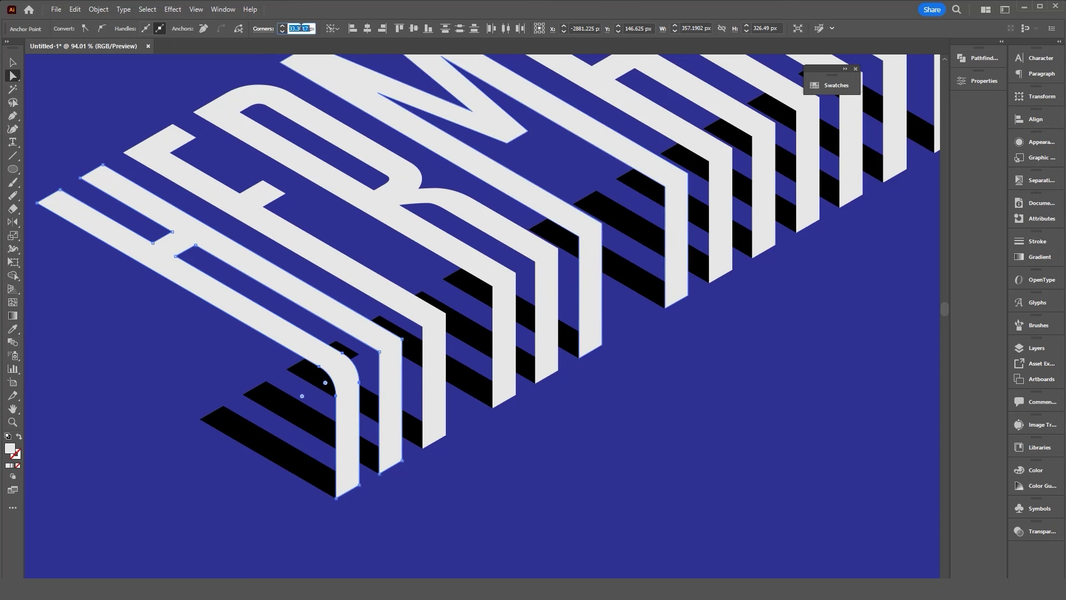
pyautogui.write('30')
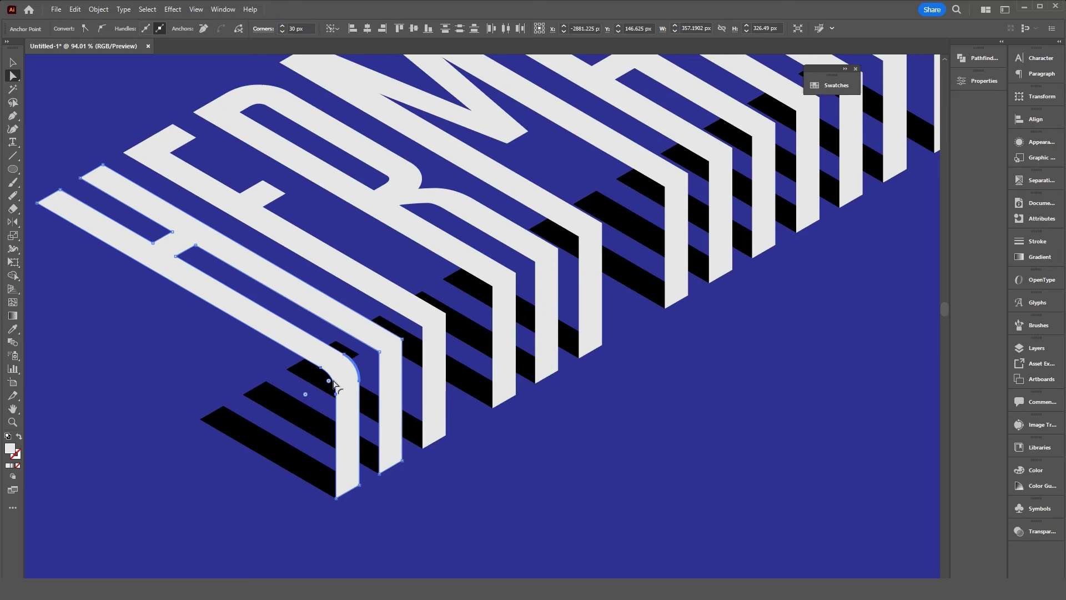
pyautogui.press('v')
pyautogui.click(242, 421)
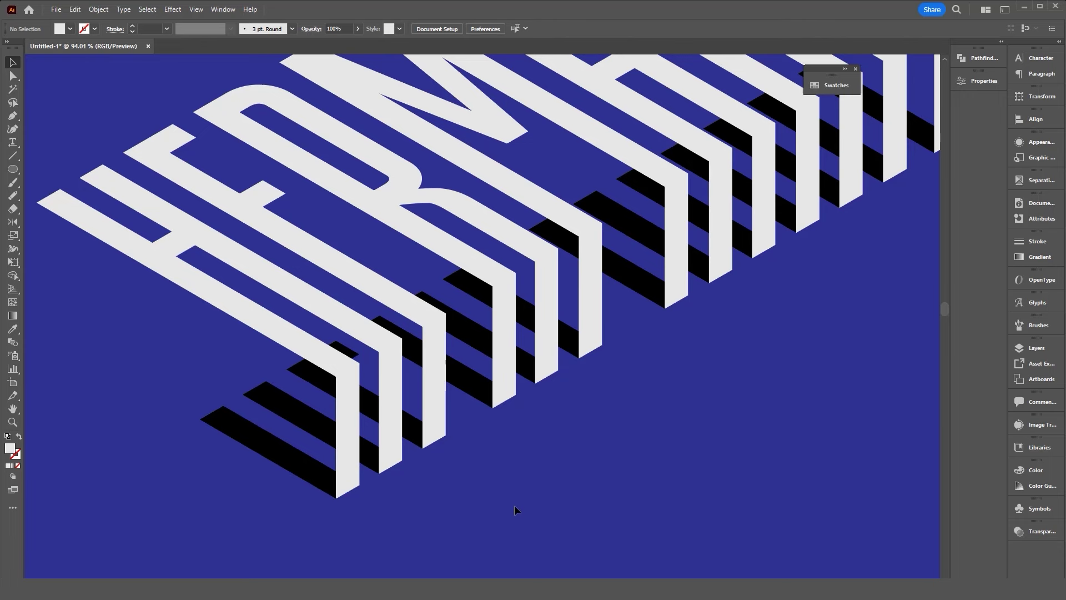
# Merge the bottom shadow bar into the first letter with Shape Builder
pyautogui.moveTo(365, 528); pyautogui.dragTo(321, 476)
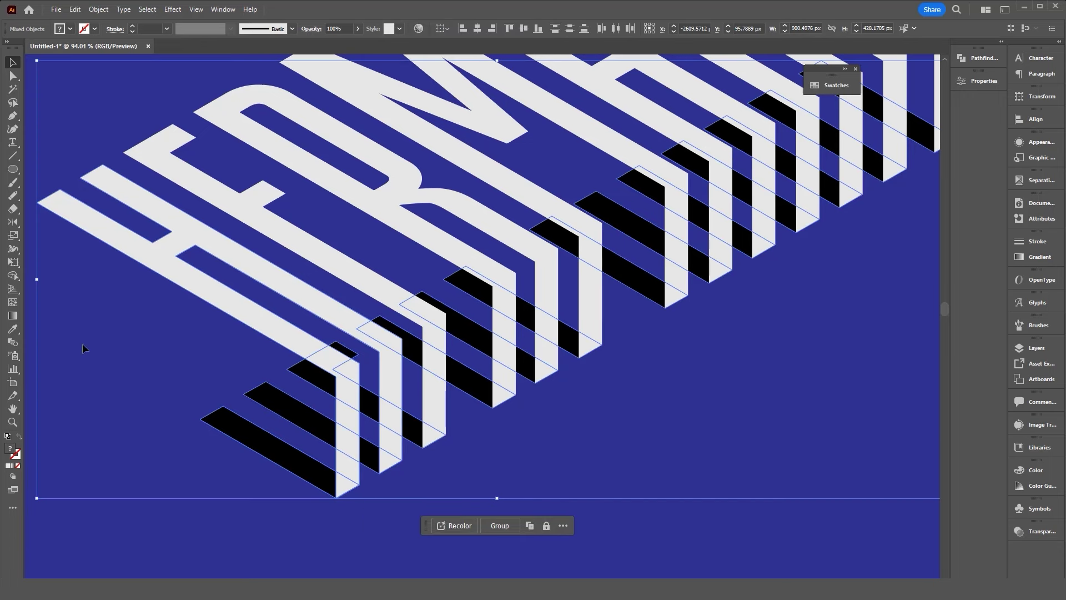
pyautogui.click(13, 276)
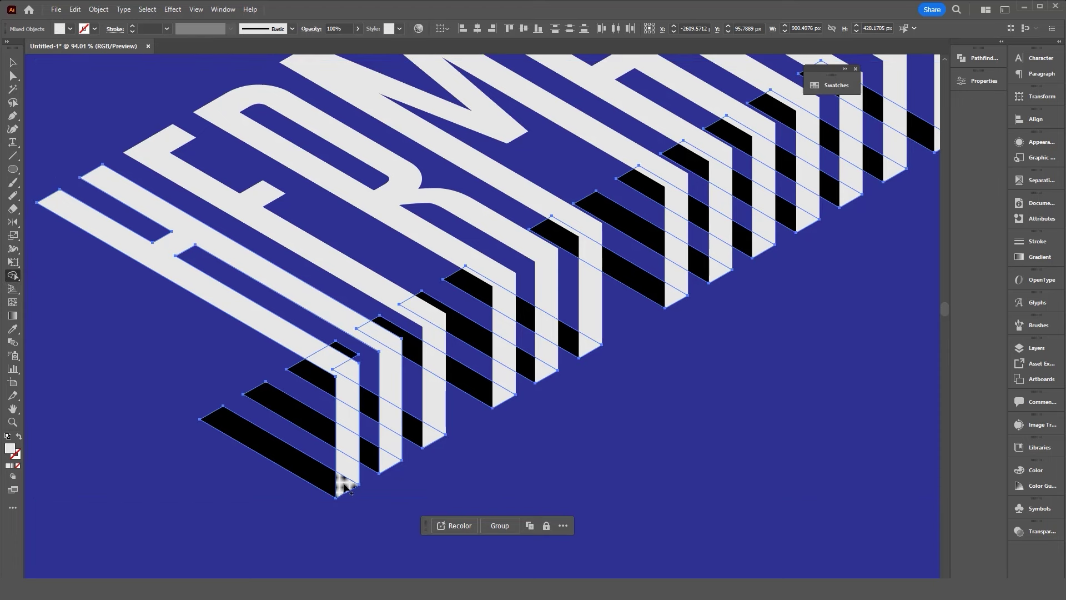
pyautogui.moveTo(325, 486); pyautogui.dragTo(351, 479)
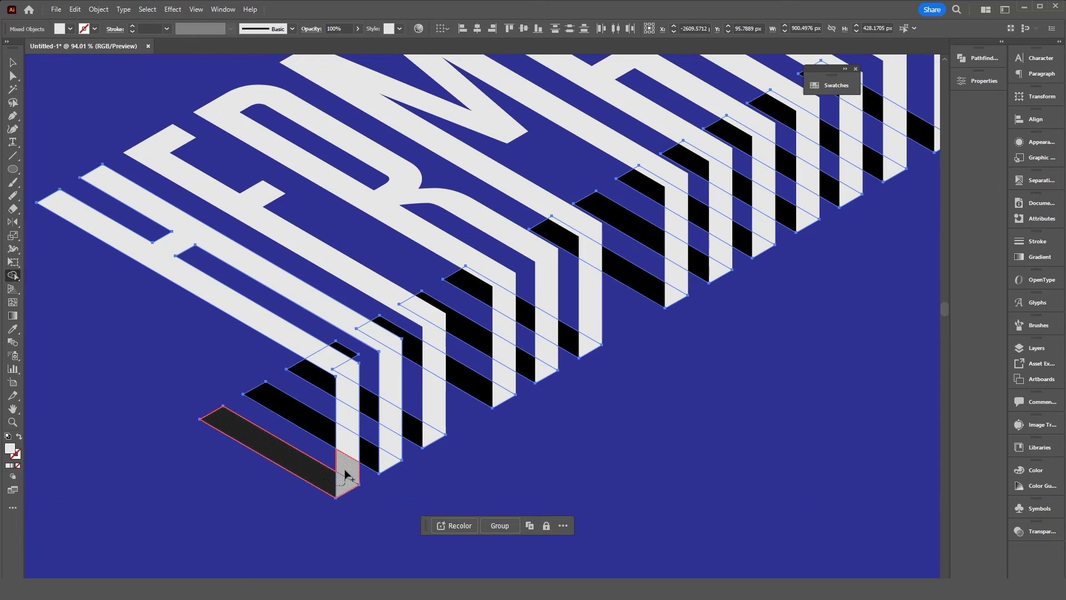
# Select the first letter's and shadow's individual paths, then clear the selection
pyautogui.click(13, 76)
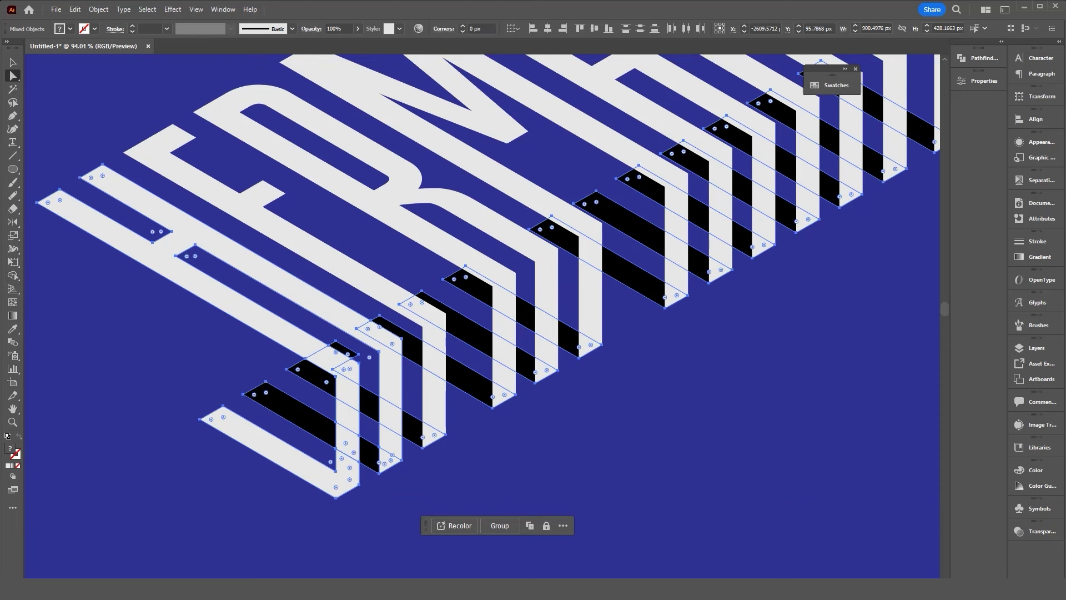
pyautogui.hscroll(-10, 357, 521)
pyautogui.moveTo(633, 488); pyautogui.dragTo(269, 464)
pyautogui.moveTo(426, 485)
pyautogui.mouseDown()
pyautogui.moveTo(379, 443)
pyautogui.moveTo(311, 324)
pyautogui.mouseUp()
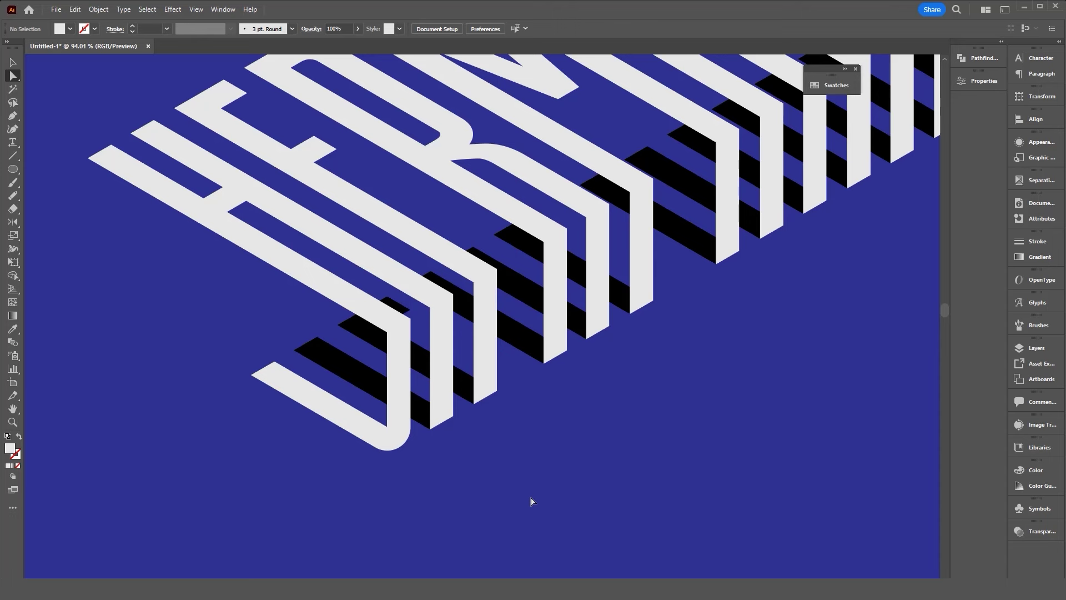
pyautogui.moveTo(250, 358); pyautogui.dragTo(530, 500)
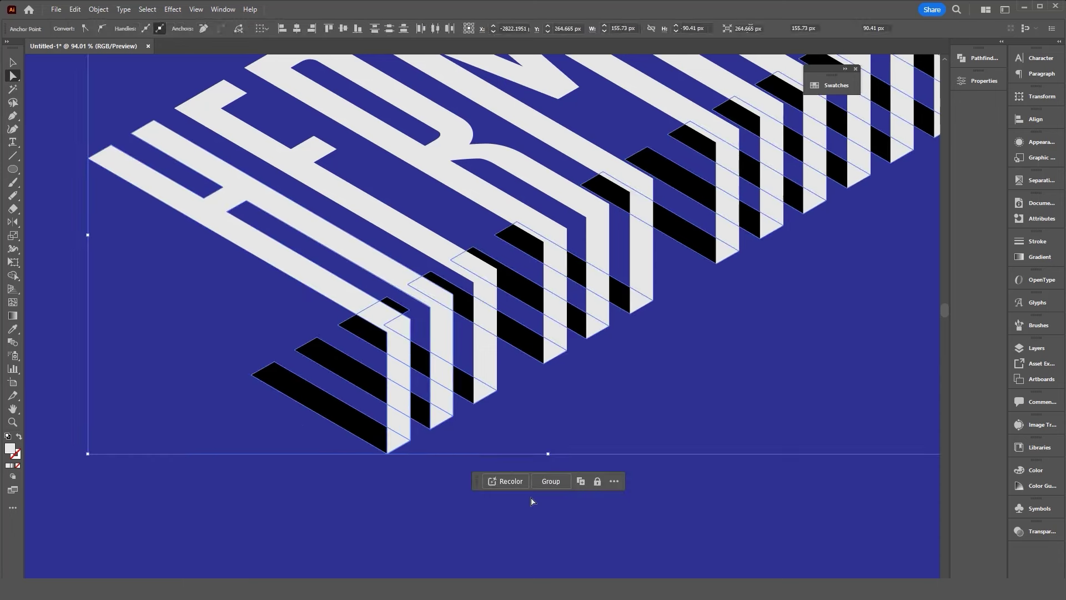
pyautogui.press('v')
pyautogui.click(281, 335)
# Ungroup the lettering twice so letters and shadow bars become separate objects
pyautogui.click(326, 410)
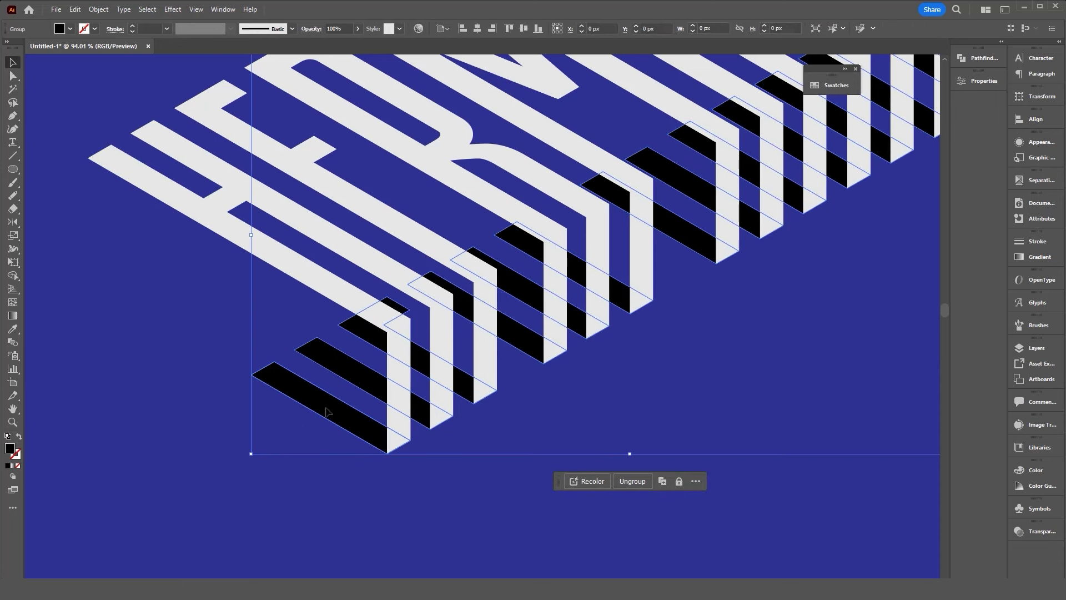
pyautogui.rightClick(338, 373)
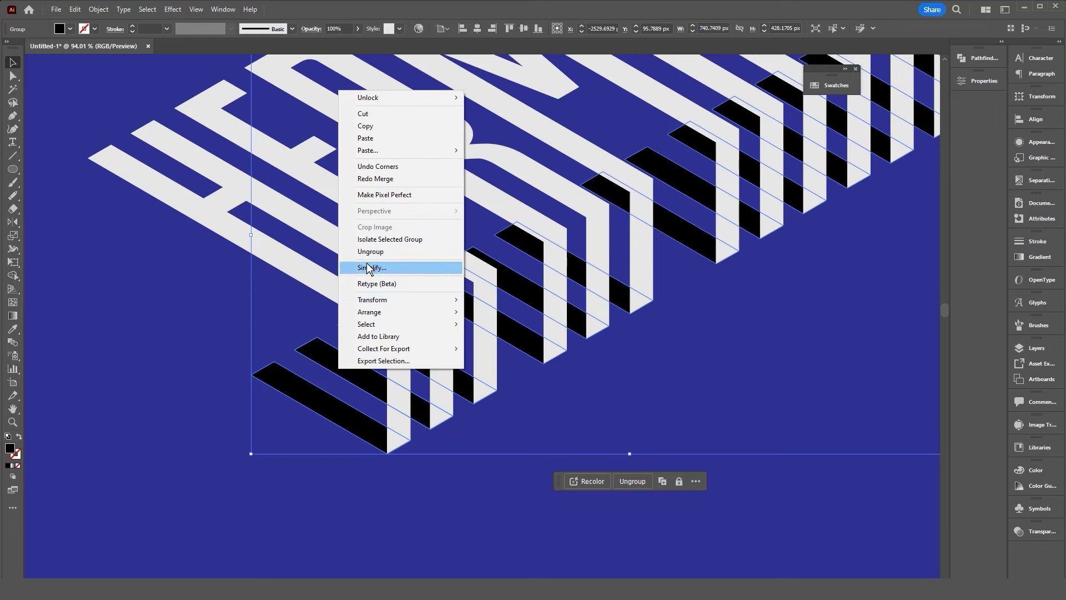
pyautogui.click(370, 251)
pyautogui.click(131, 399)
pyautogui.click(352, 372)
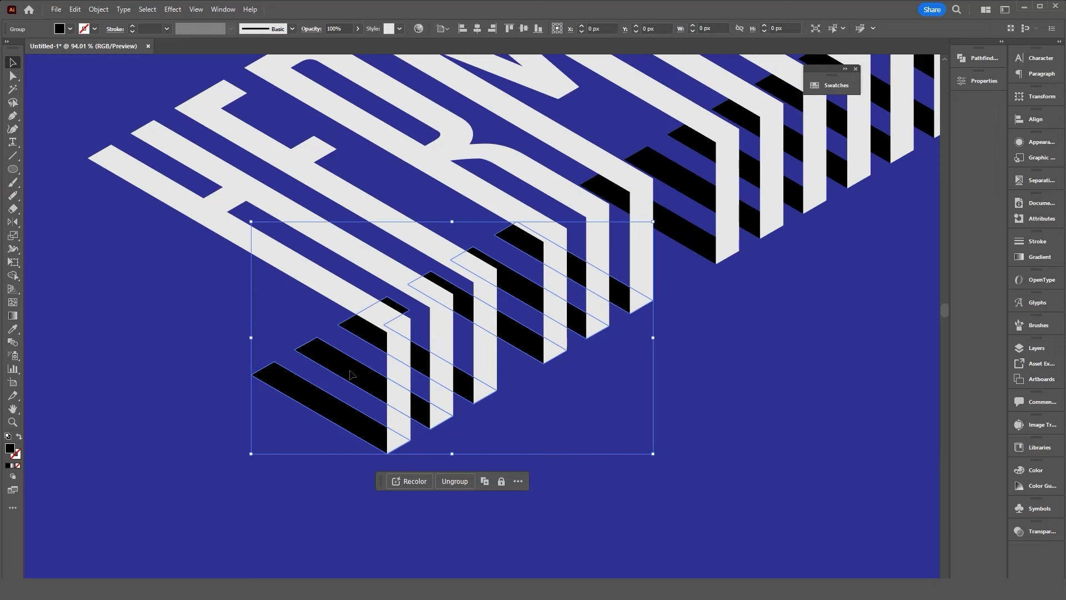
pyautogui.rightClick(352, 371)
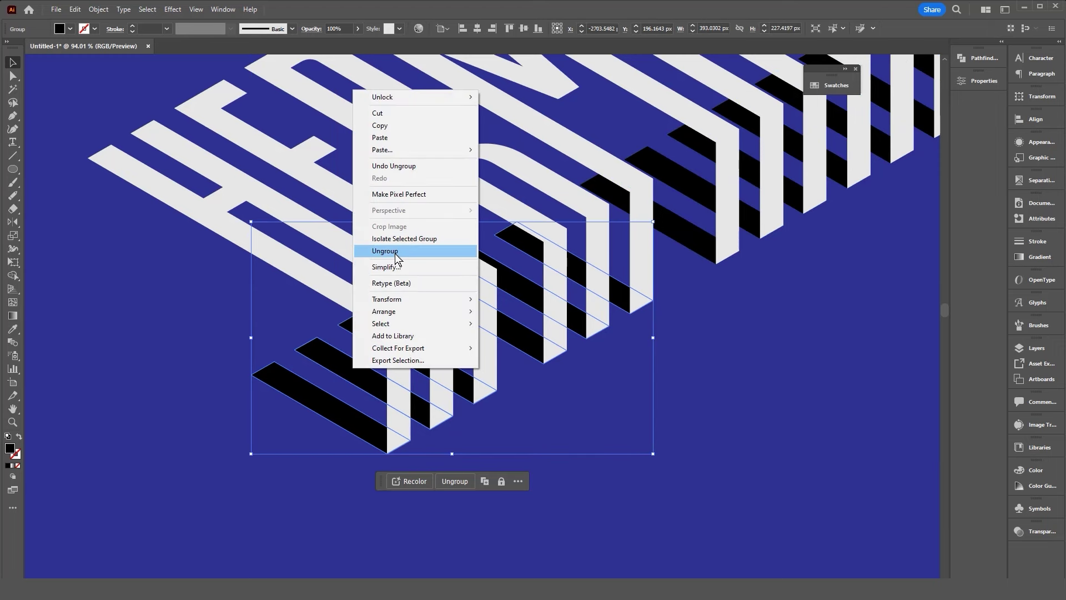
pyautogui.click(388, 251)
pyautogui.click(238, 353)
# Check the separated pieces by selecting the bottom and upper shadow bars
pyautogui.click(321, 392)
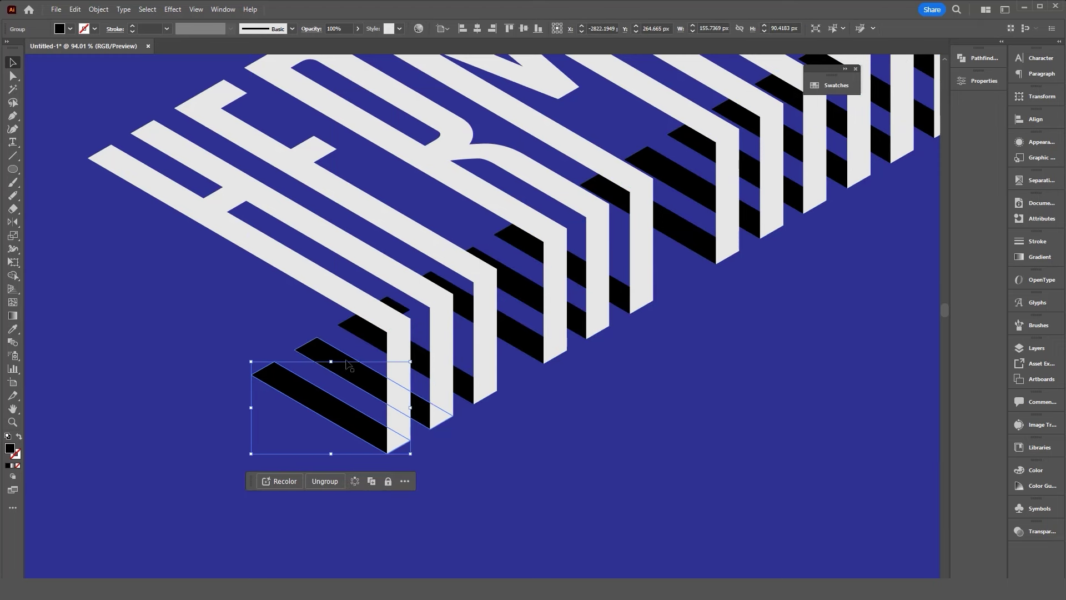
pyautogui.click(352, 371)
pyautogui.click(216, 352)
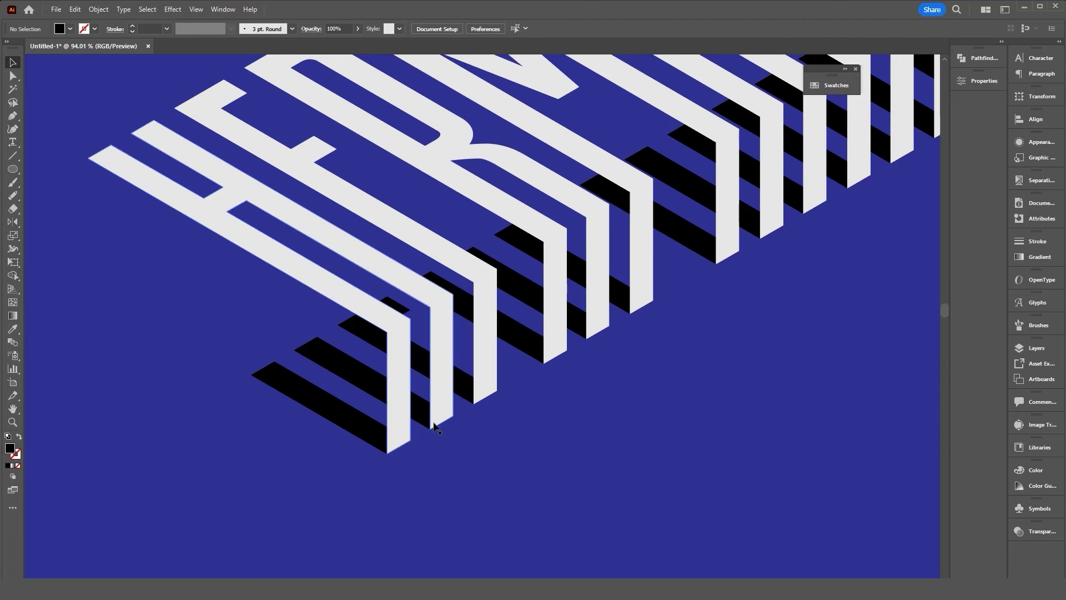
pyautogui.scroll(3, 377, 356)
# Swap fill to stroke on the H letter and on its black shadow shapes
pyautogui.click(338, 283)
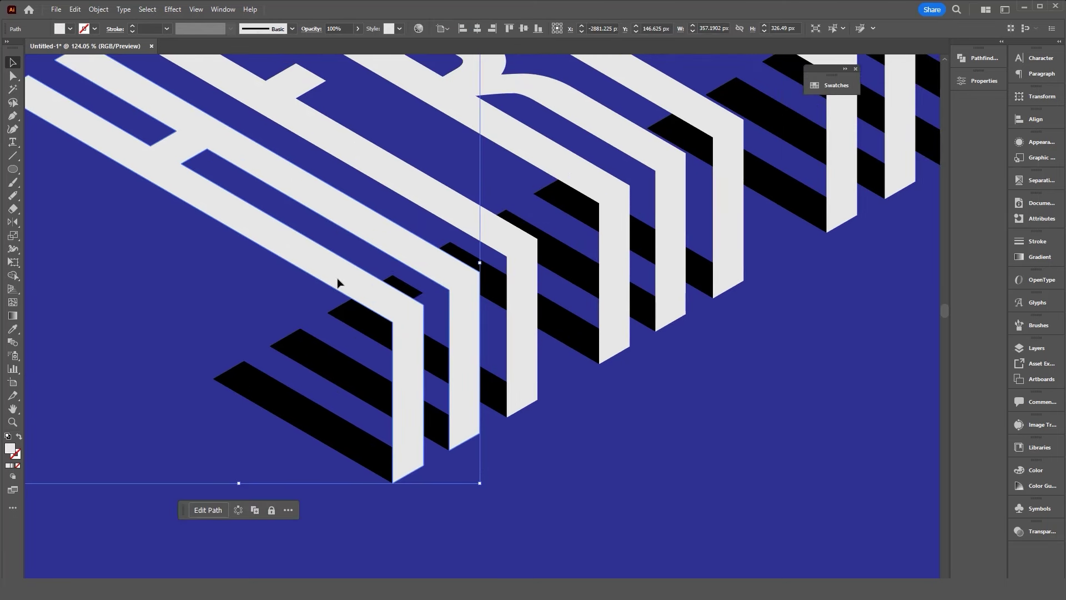
pyautogui.click(19, 437)
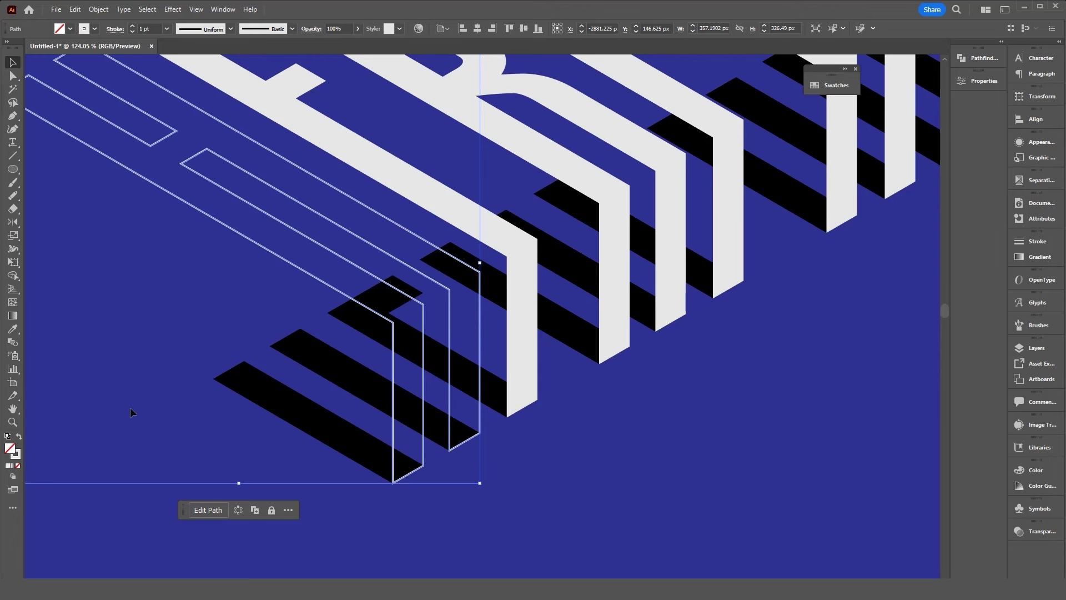
pyautogui.click(237, 342)
pyautogui.click(298, 429)
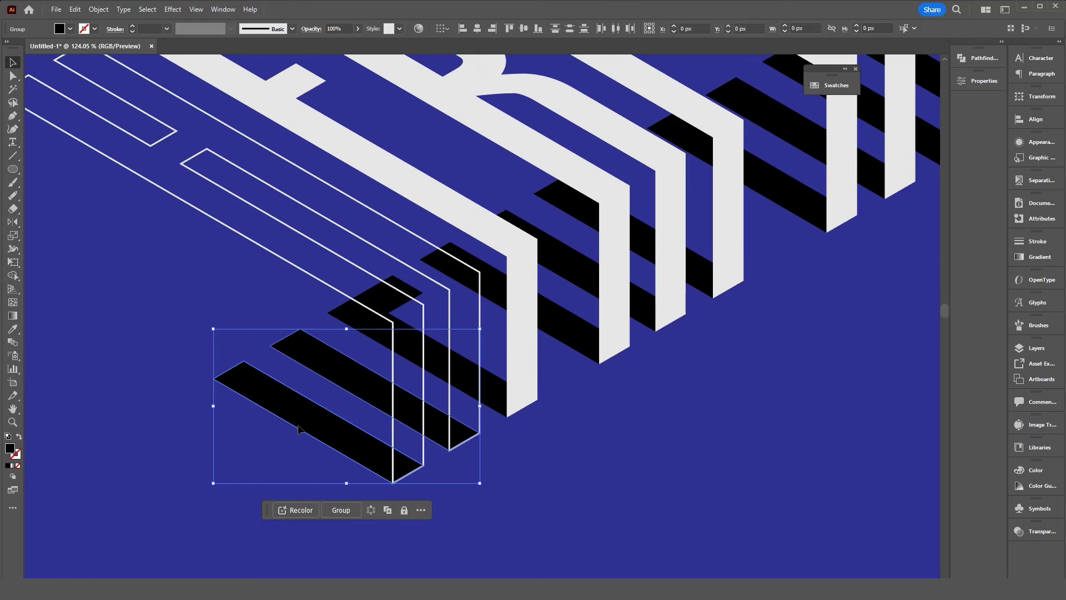
pyautogui.hotkey('shift', 'x')
pyautogui.click(562, 444)
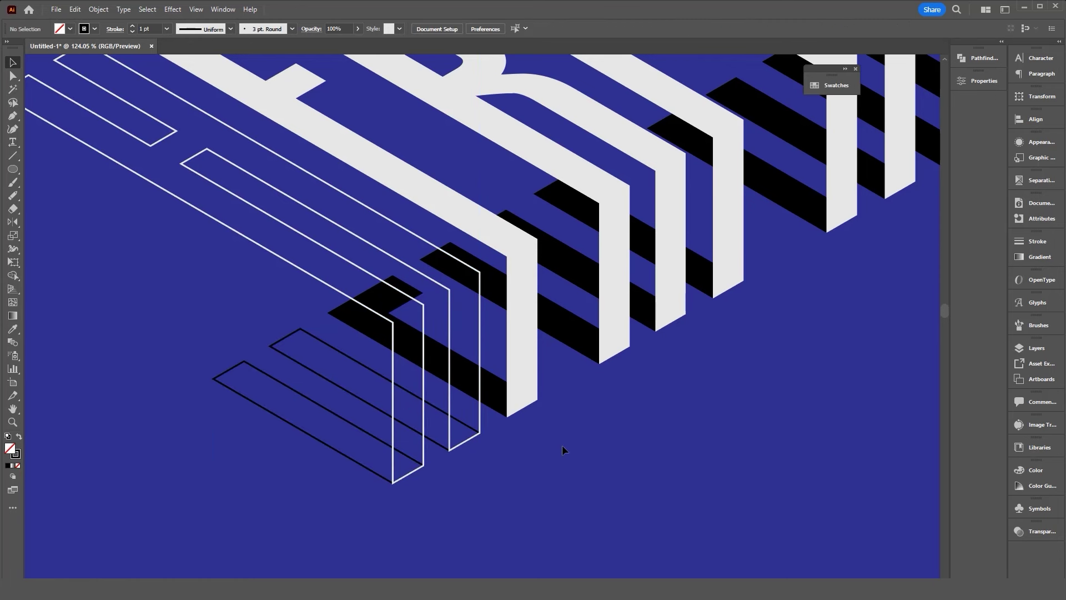
# Select the outline paths' lower corner anchors with Direct Selection
pyautogui.press('a')
pyautogui.scroll(2, 517, 483)
pyautogui.scroll(1, 448, 503)
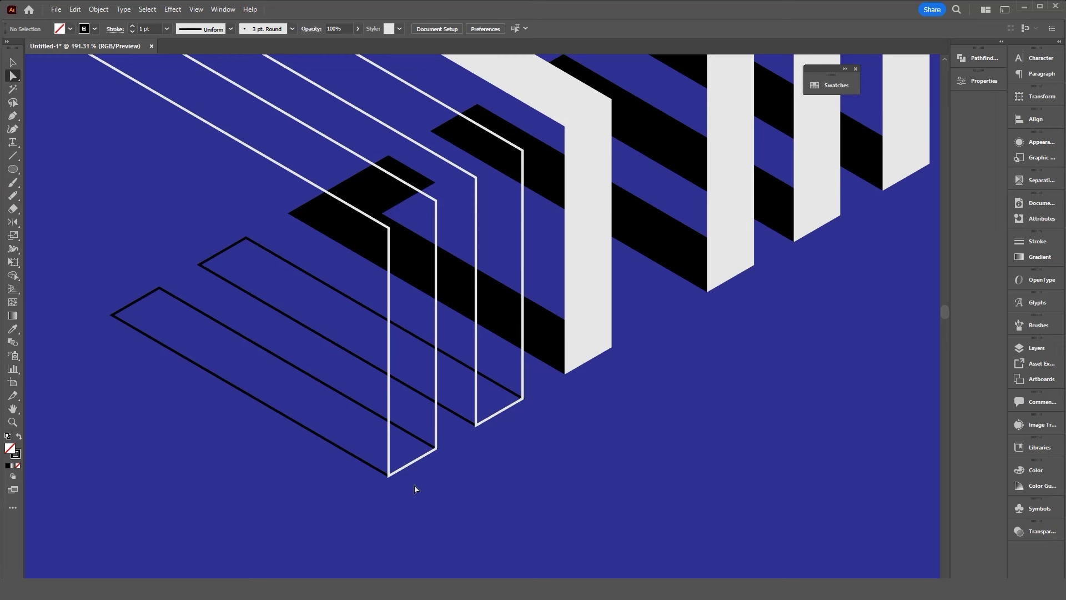
pyautogui.moveTo(410, 461); pyautogui.dragTo(408, 459)
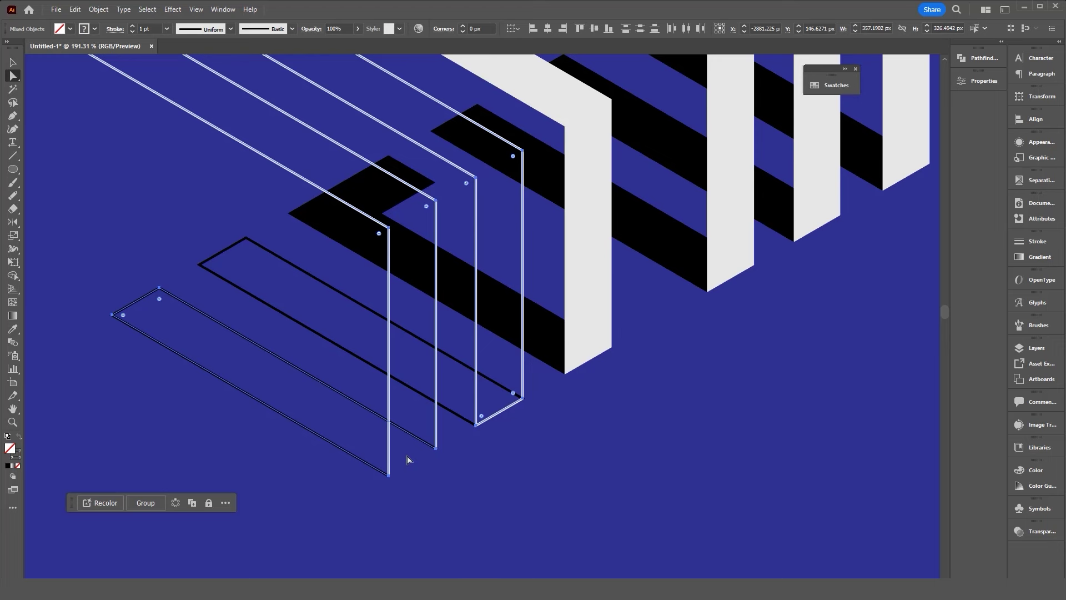
pyautogui.moveTo(502, 446); pyautogui.dragTo(494, 405)
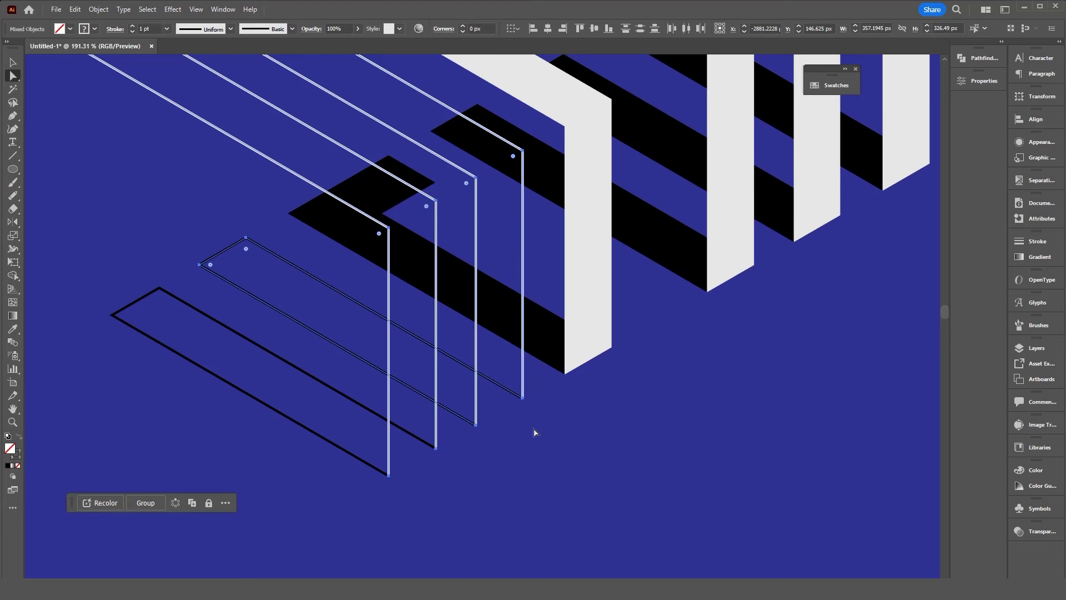
pyautogui.click(565, 501)
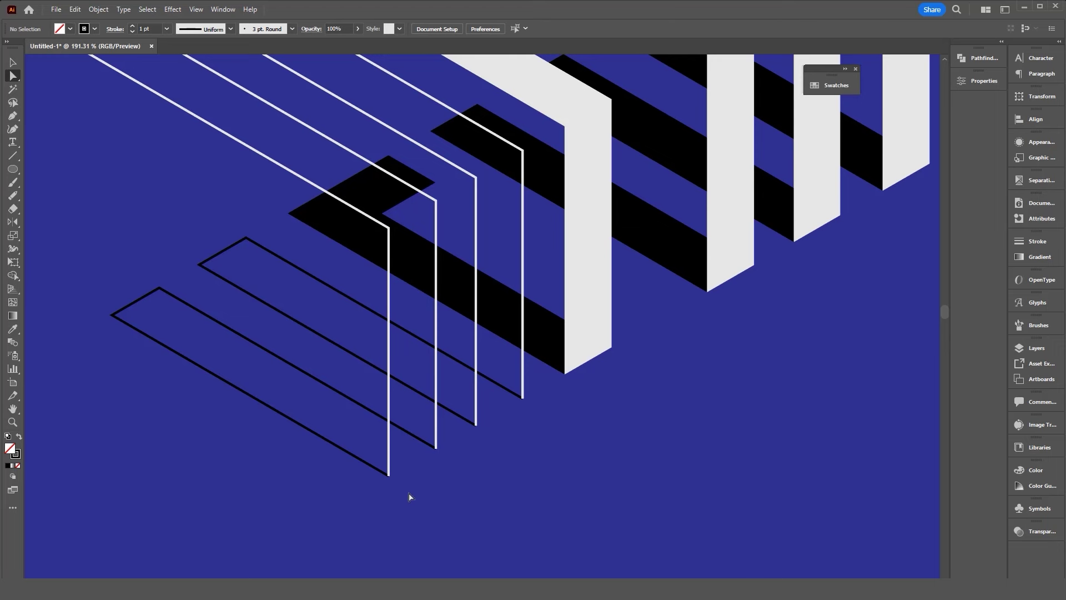
# Join the open endpoints at the bottom corners of the white and shadow outlines
pyautogui.moveTo(392, 474); pyautogui.dragTo(392, 484)
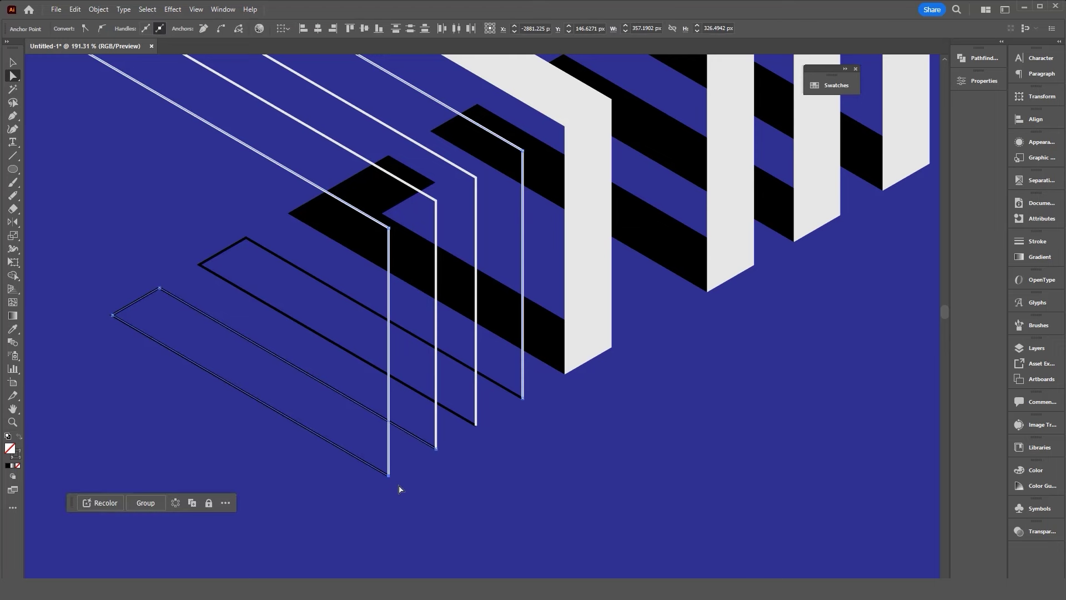
pyautogui.click(222, 25)
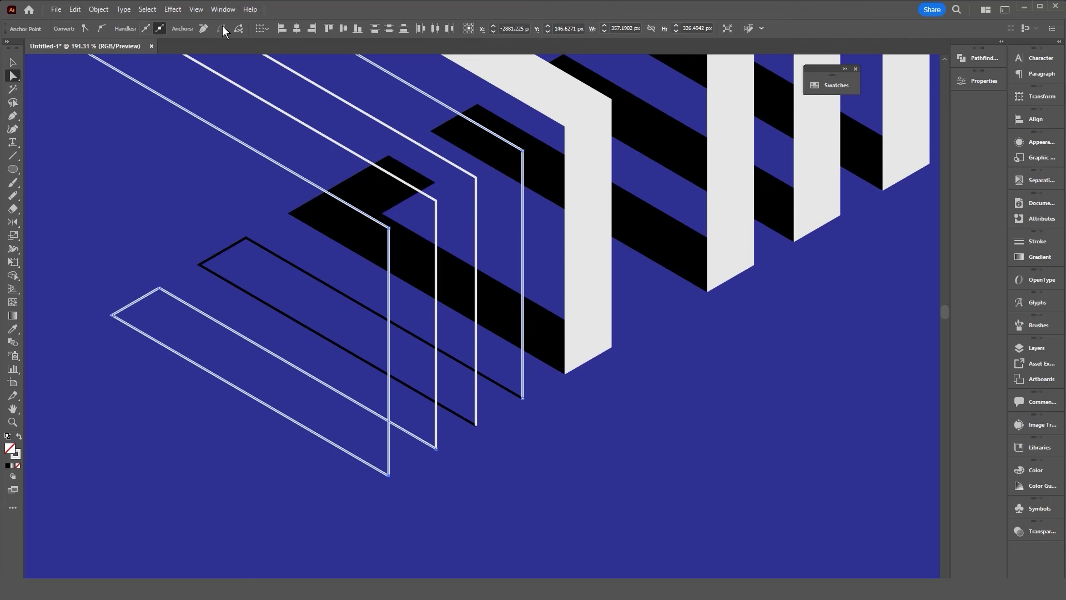
pyautogui.moveTo(434, 445); pyautogui.dragTo(432, 443)
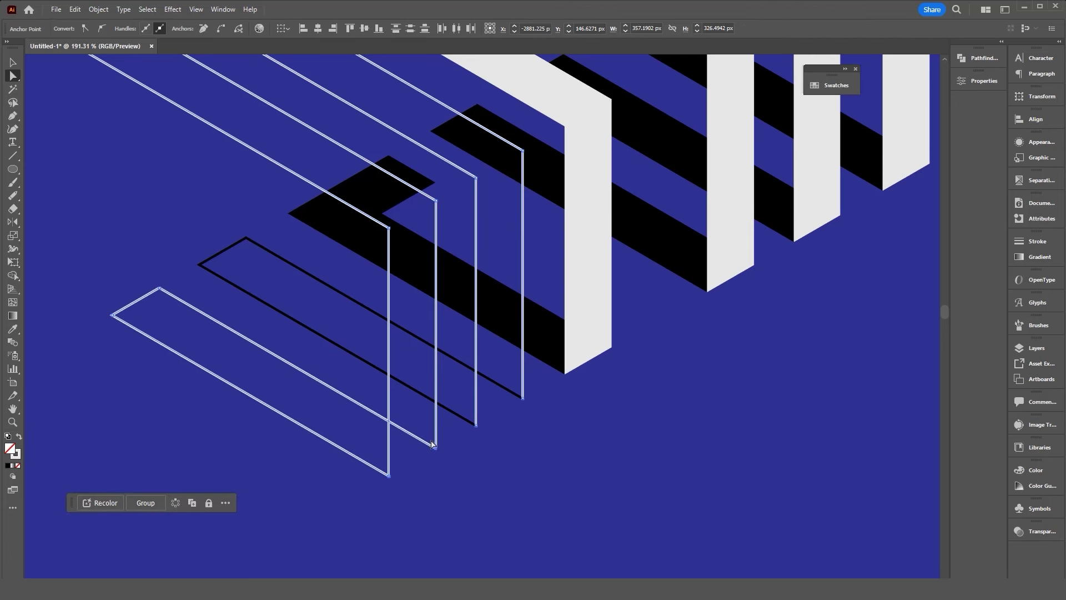
pyautogui.click(222, 28)
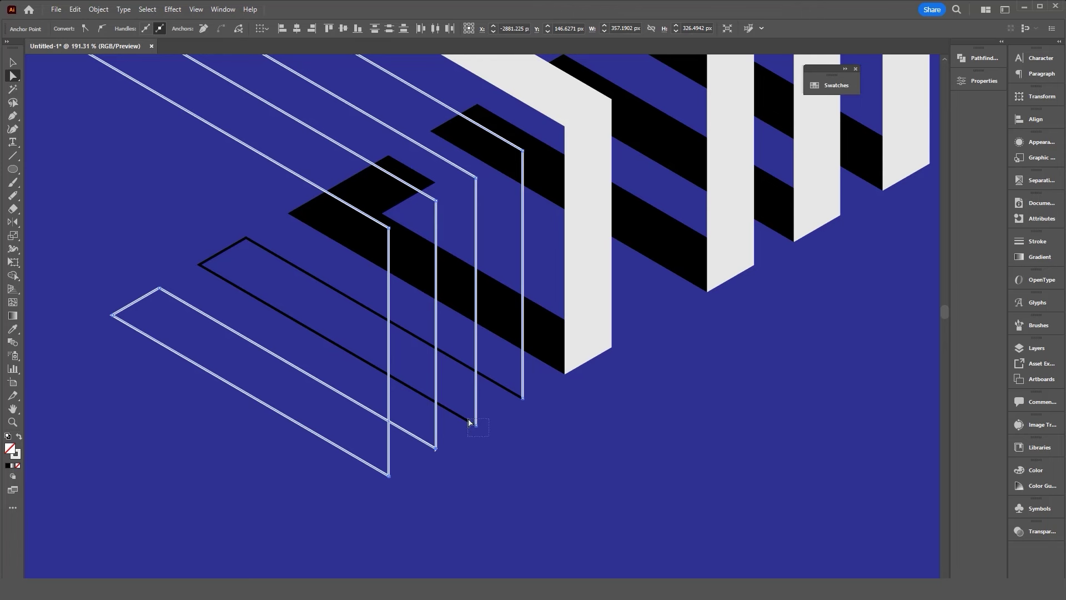
pyautogui.moveTo(470, 422); pyautogui.dragTo(469, 422)
pyautogui.click(222, 29)
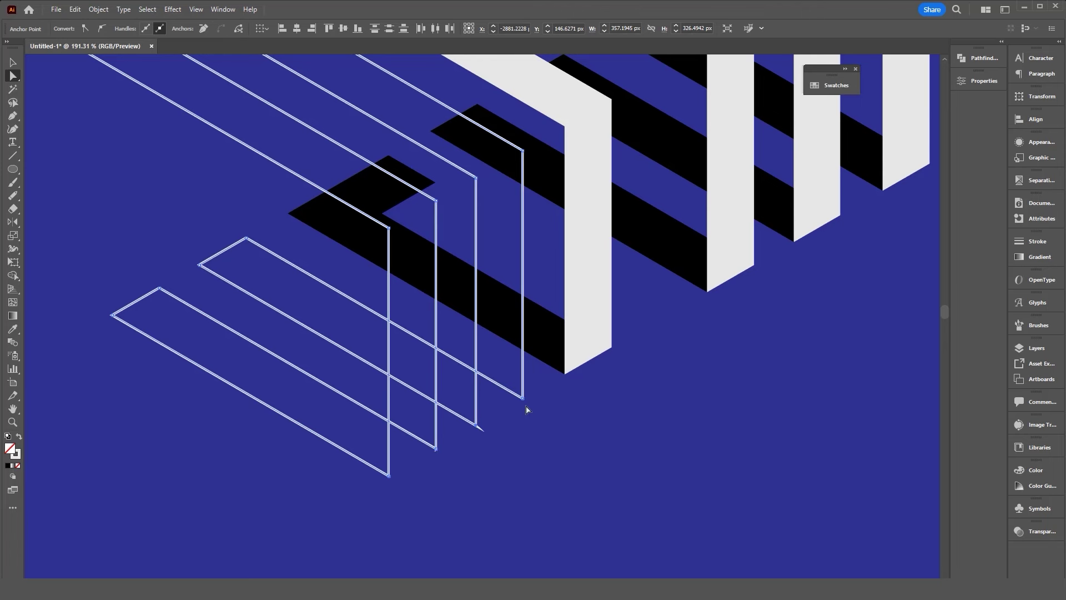
pyautogui.click(227, 184)
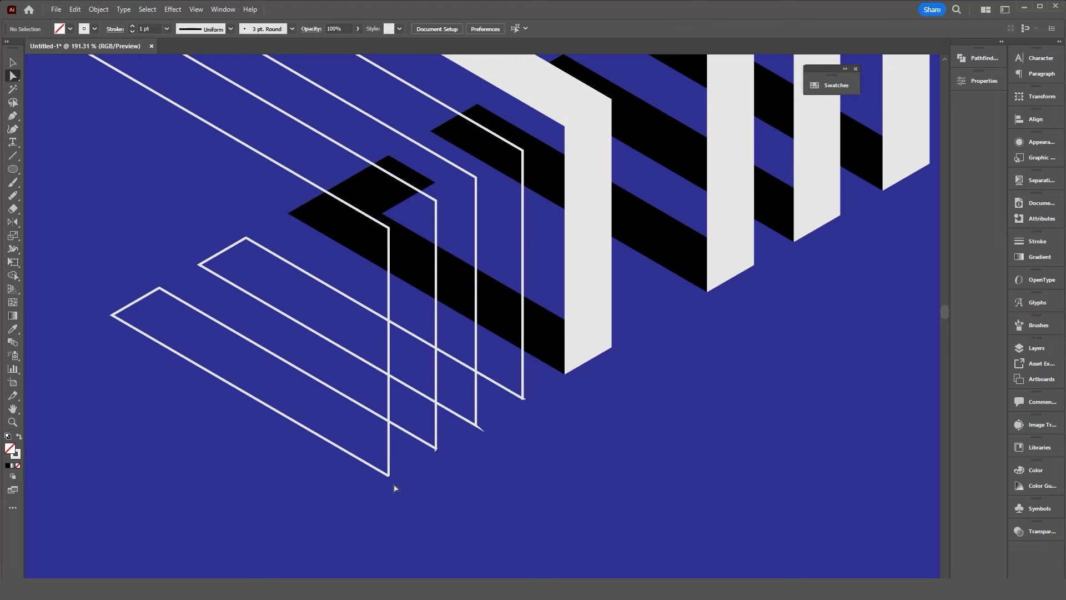
# Try repositioning the left outline's bottom corner anchor, then undo it
pyautogui.click(380, 244)
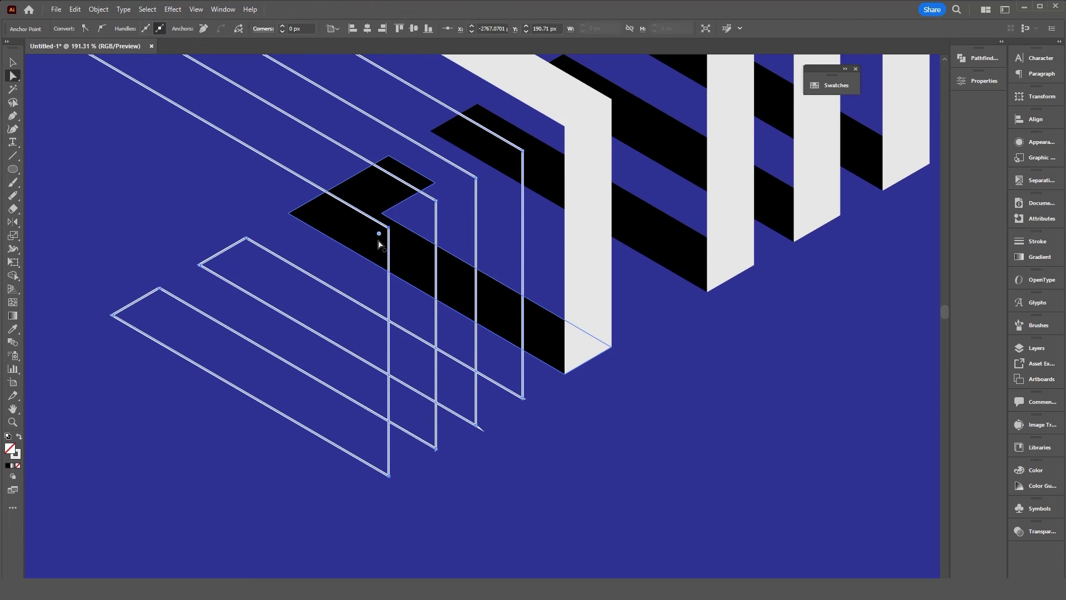
pyautogui.click(390, 477)
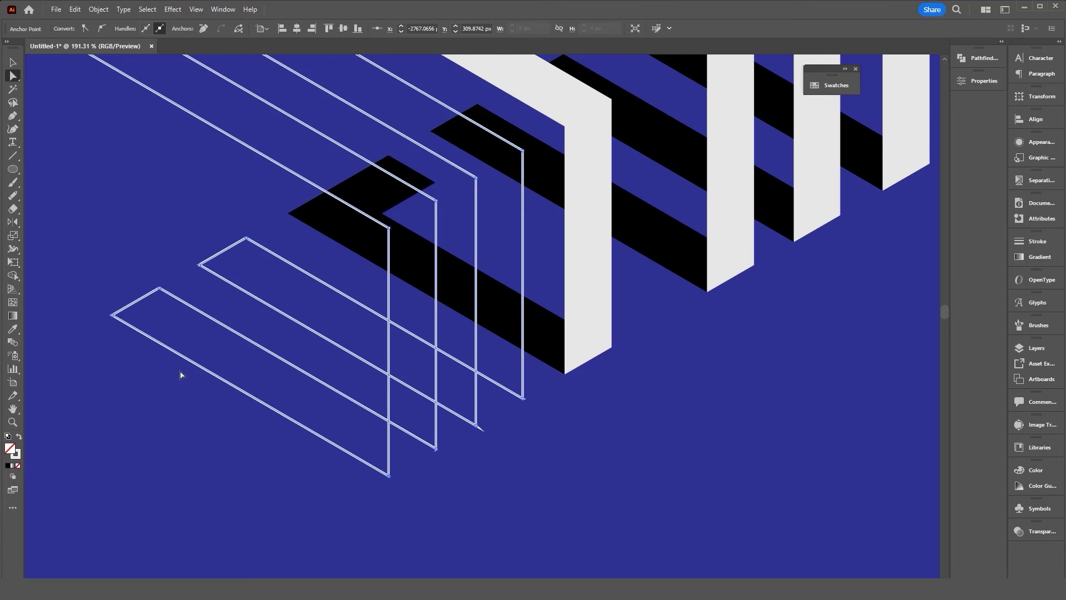
pyautogui.click(160, 289)
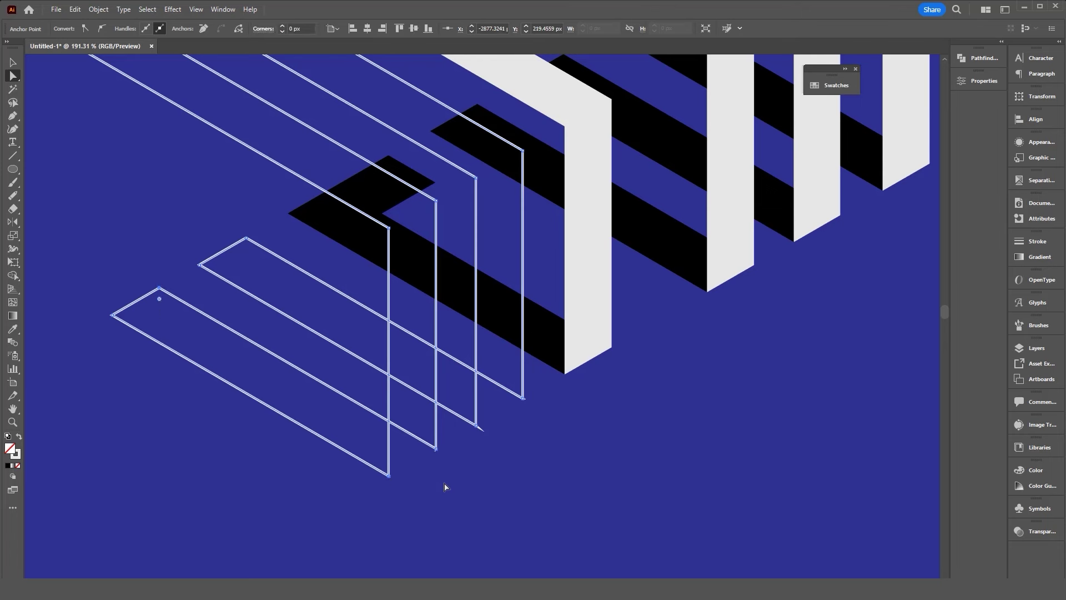
pyautogui.click(414, 490)
pyautogui.moveTo(393, 476); pyautogui.dragTo(394, 477)
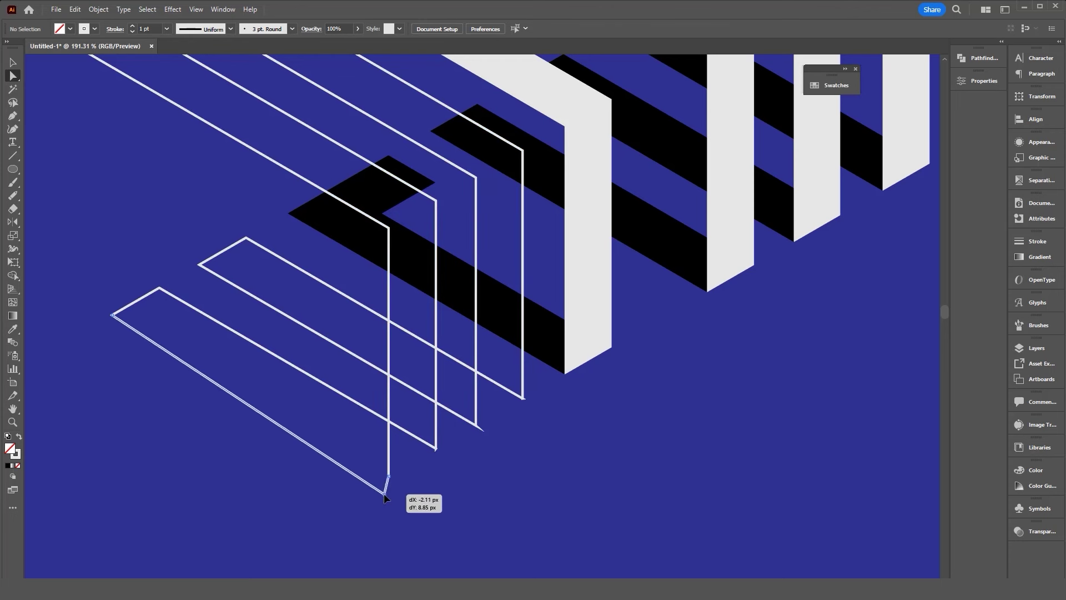
pyautogui.moveTo(394, 478); pyautogui.dragTo(383, 493)
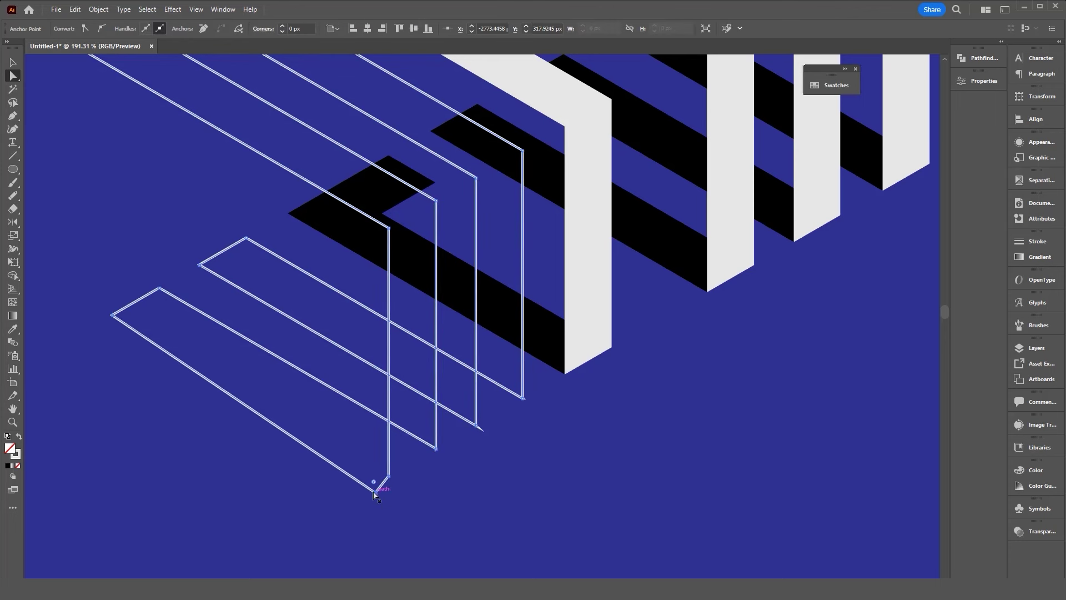
pyautogui.moveTo(383, 494); pyautogui.dragTo(384, 490)
pyautogui.hotkey('ctrl', 'z')
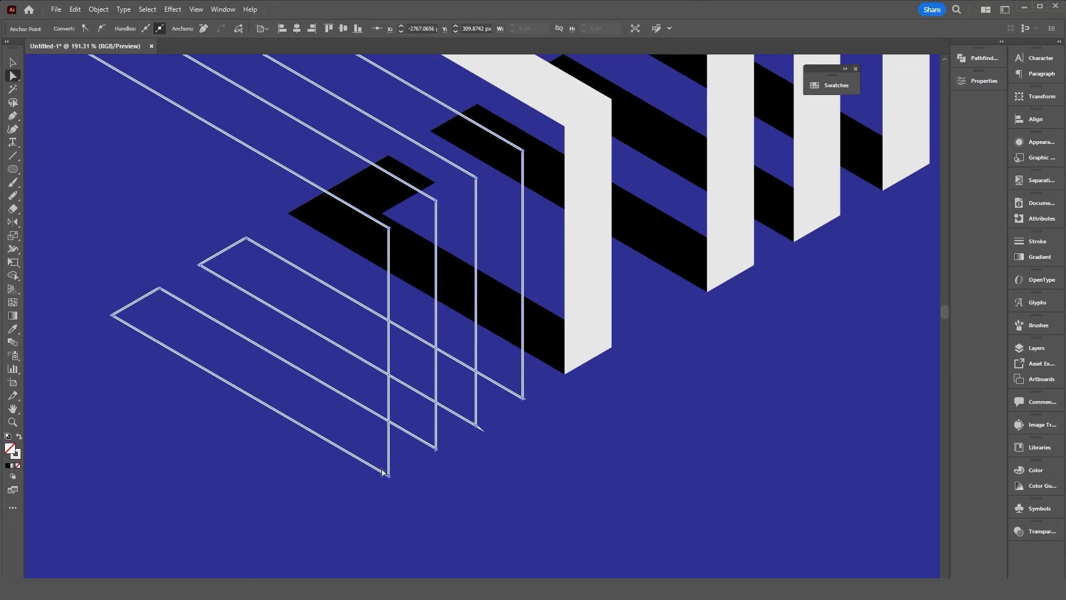
# Drag the lower path's end anchor up-left onto its corner and shift a middle diagonal anchor
pyautogui.scroll(3, 369, 497)
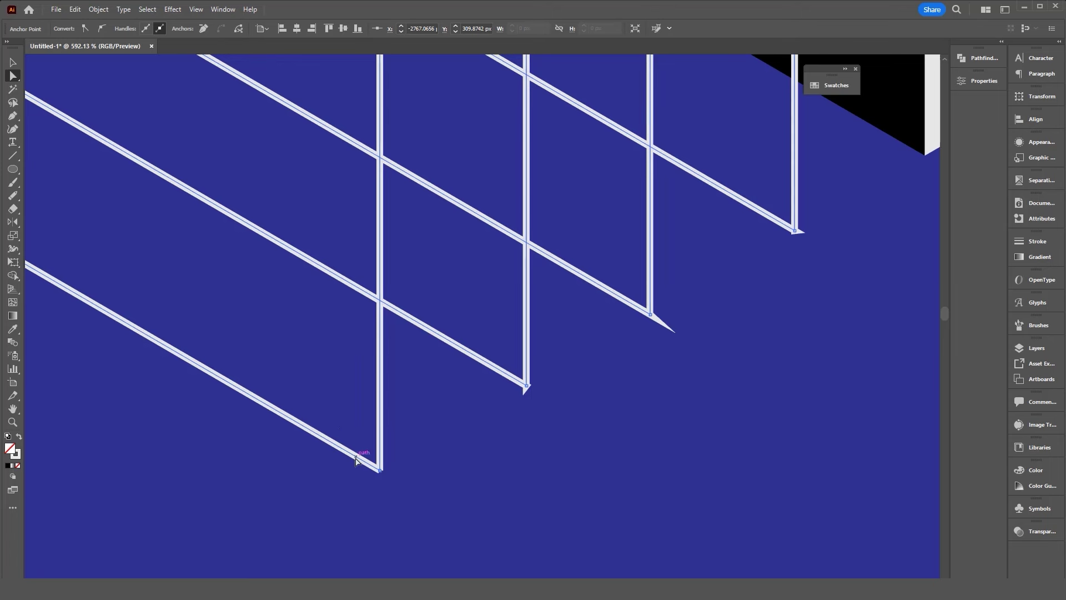
pyautogui.moveTo(357, 460); pyautogui.dragTo(381, 474)
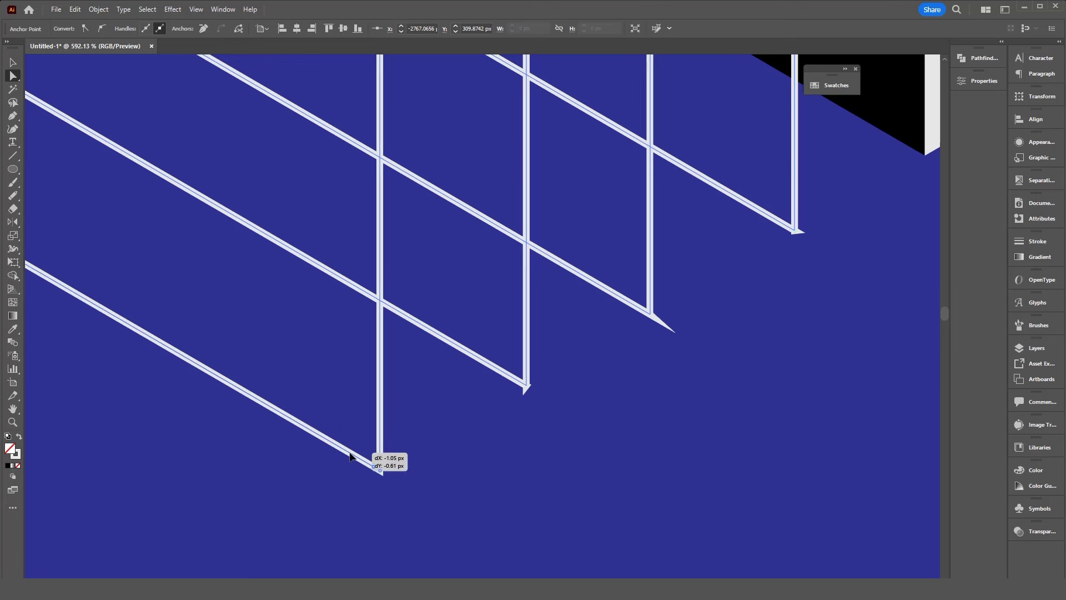
pyautogui.click(375, 471)
pyautogui.click(375, 471)
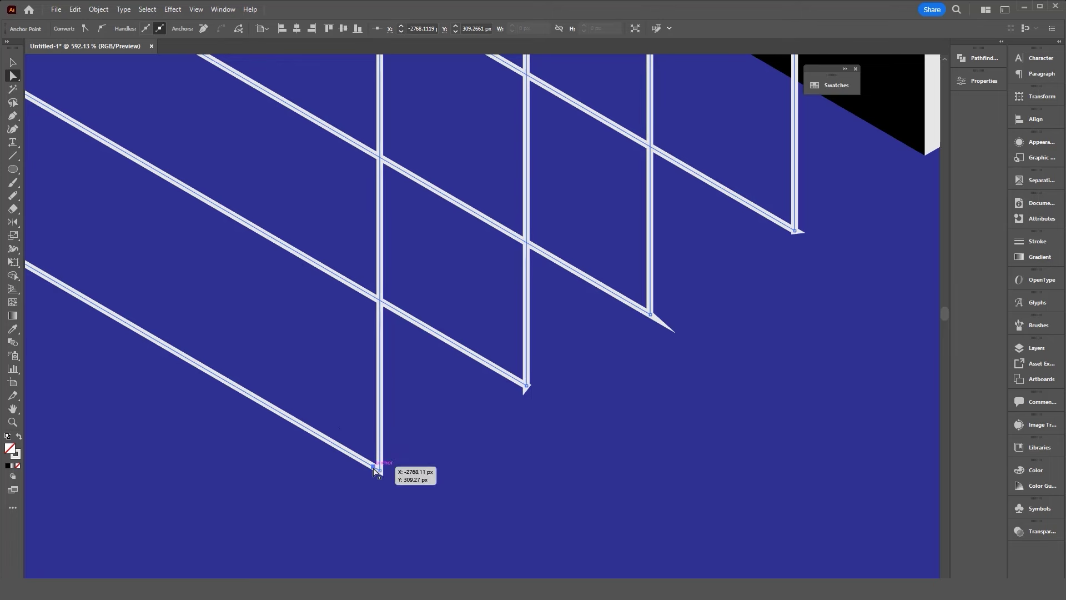
pyautogui.moveTo(375, 471); pyautogui.dragTo(321, 434)
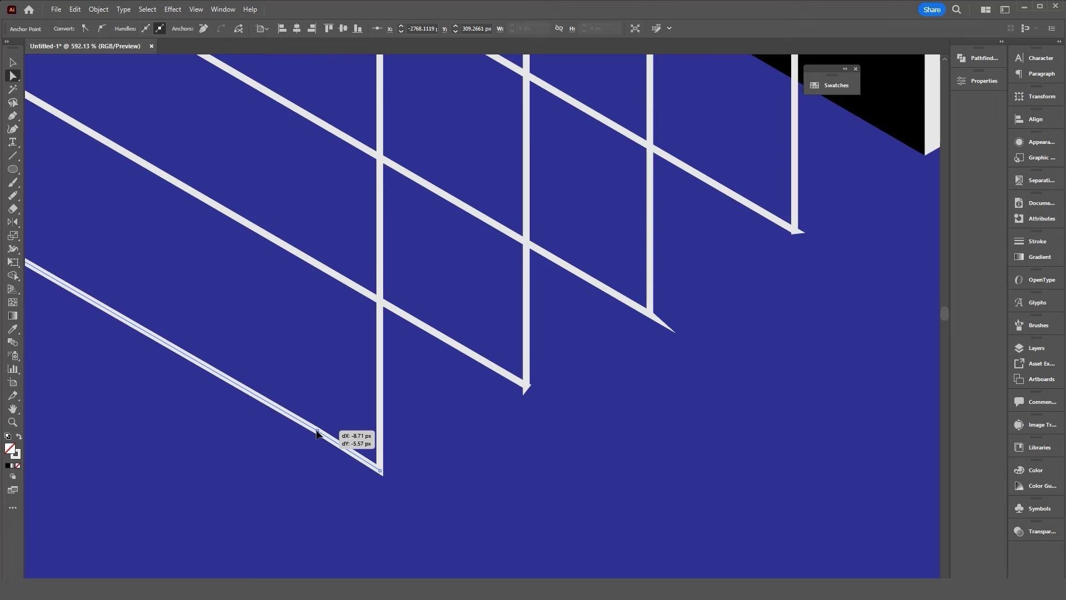
pyautogui.moveTo(320, 435)
pyautogui.mouseDown()
pyautogui.moveTo(324, 426)
pyautogui.moveTo(313, 430)
pyautogui.mouseUp()
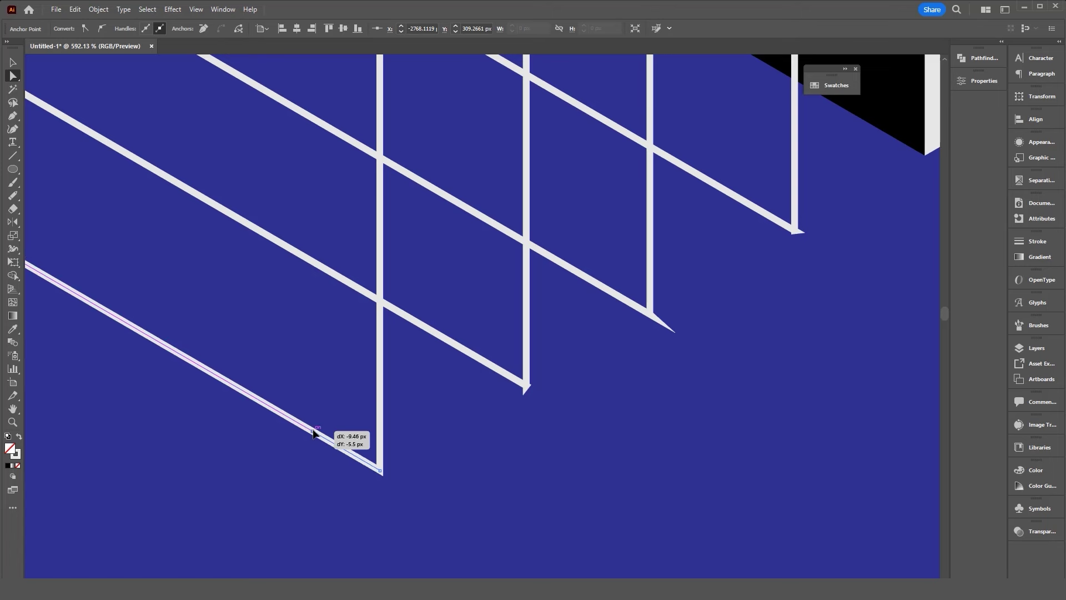
pyautogui.moveTo(314, 430); pyautogui.dragTo(312, 429)
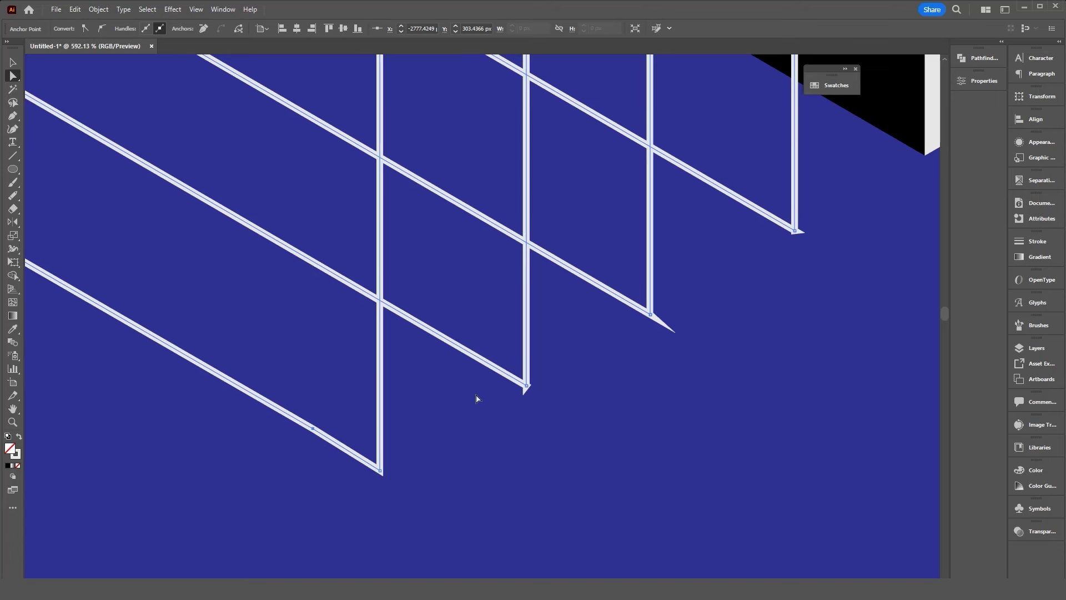
pyautogui.moveTo(485, 362); pyautogui.dragTo(442, 335)
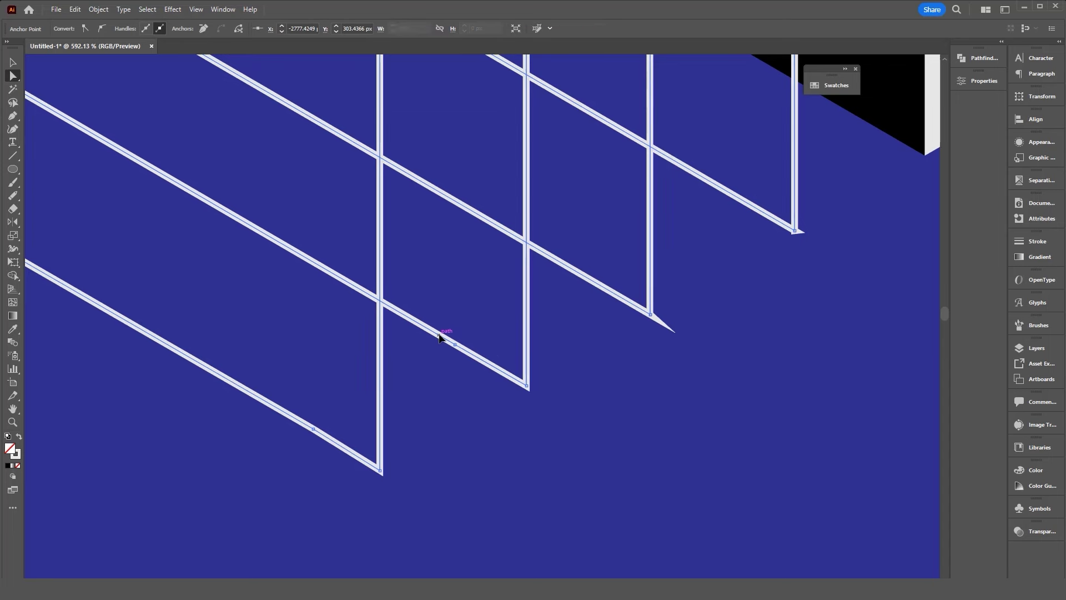
# Undo the last anchor move and nudge the end point of a diagonal outline
pyautogui.scroll(-3, 461, 355)
pyautogui.scroll(-2, 194, 170)
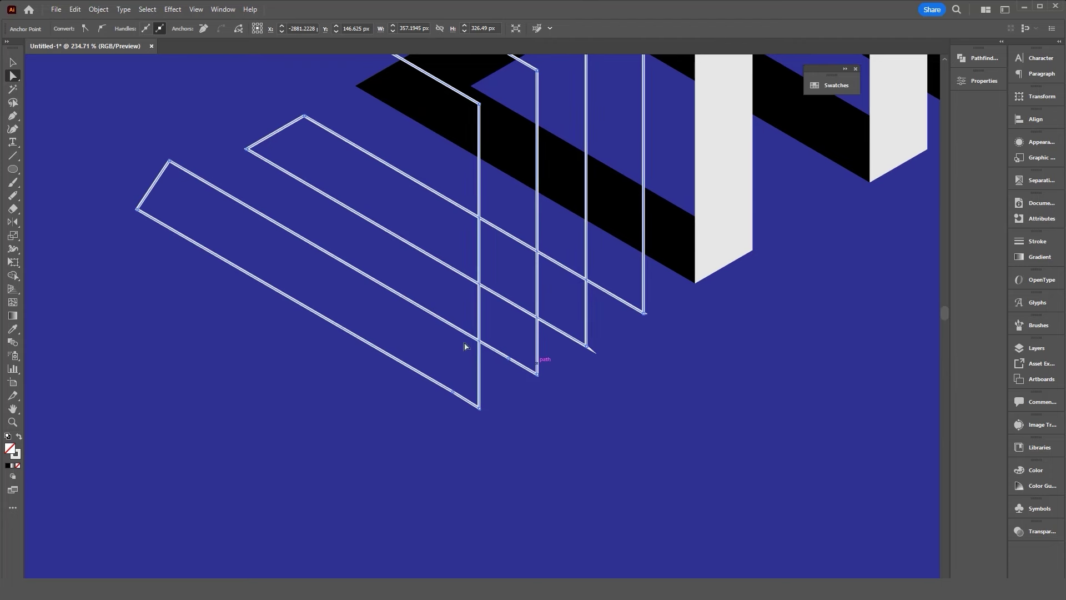
pyautogui.hotkey('ctrl', 'z')
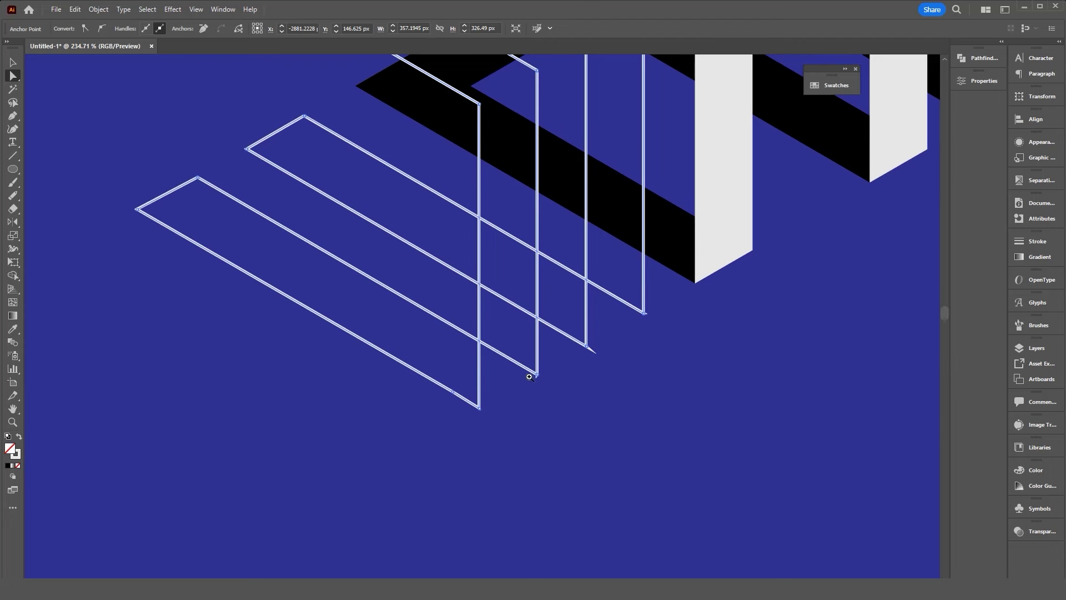
pyautogui.scroll(3, 529, 377)
pyautogui.scroll(2, 530, 377)
pyautogui.moveTo(547, 371); pyautogui.dragTo(547, 371)
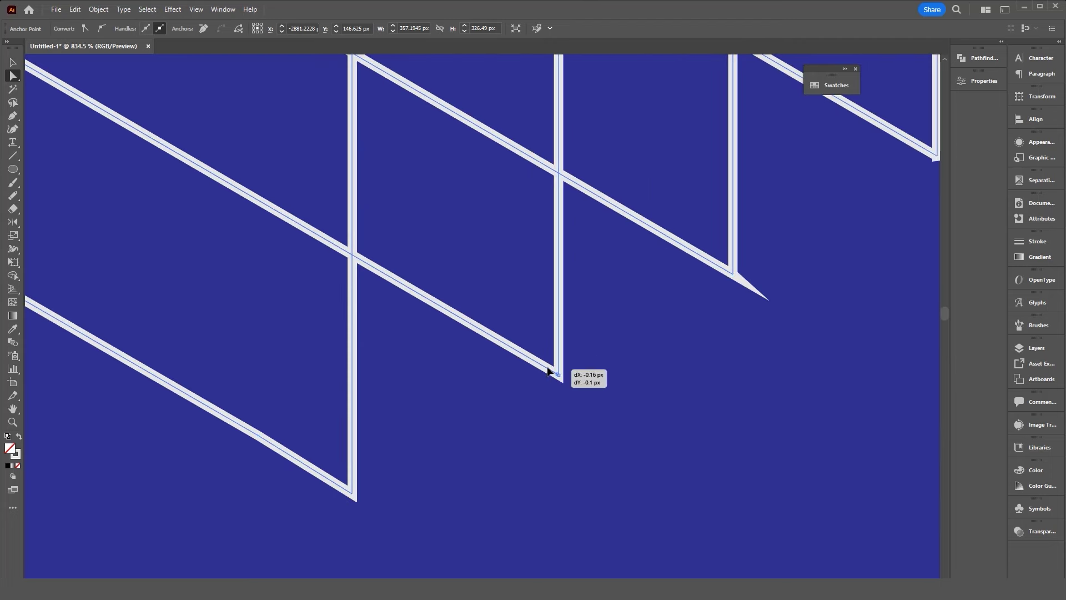
pyautogui.click(555, 402)
# Move a diagonal's end point up-left, then undo the misplaced move
pyautogui.moveTo(555, 377); pyautogui.dragTo(558, 375)
pyautogui.scroll(-3, 487, 382)
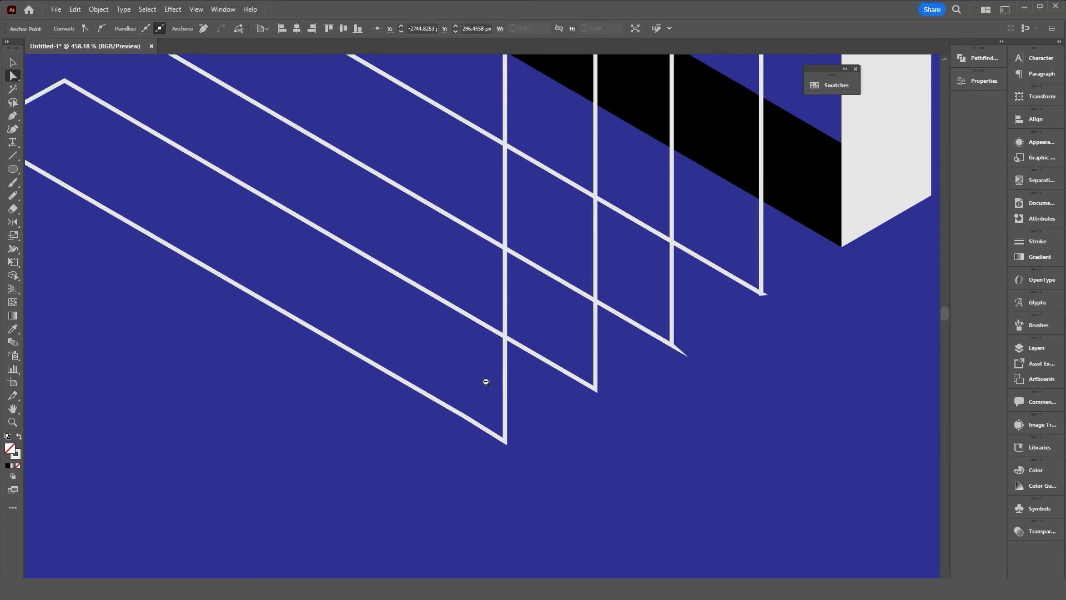
pyautogui.scroll(-2, 487, 382)
pyautogui.moveTo(598, 393); pyautogui.dragTo(595, 392)
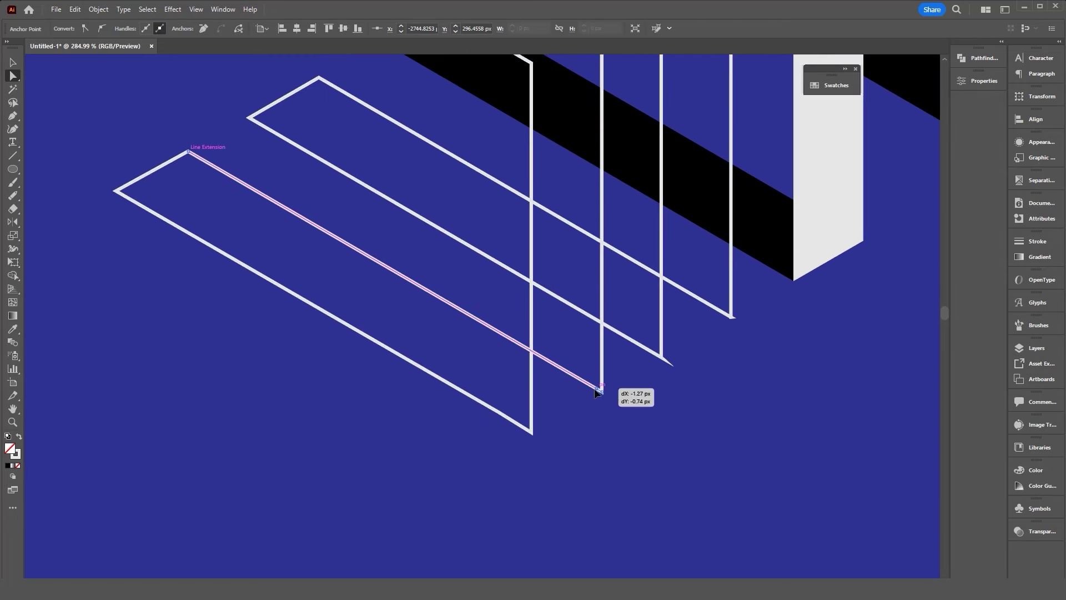
pyautogui.moveTo(595, 392)
pyautogui.mouseDown()
pyautogui.moveTo(308, 272)
pyautogui.moveTo(563, 364)
pyautogui.moveTo(594, 386)
pyautogui.moveTo(487, 331)
pyautogui.mouseUp()
pyautogui.click(579, 405)
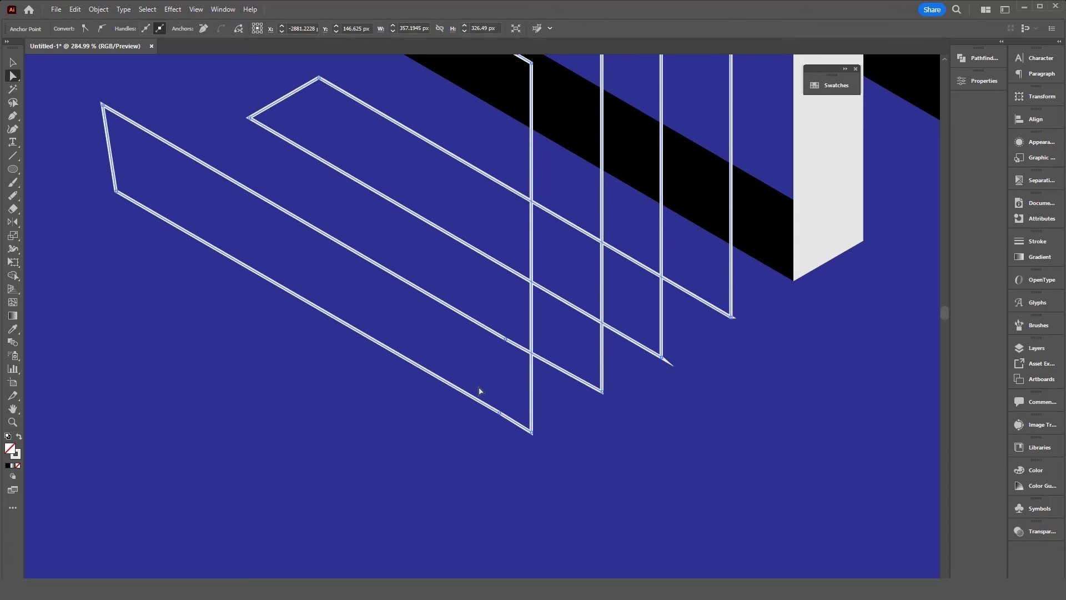
pyautogui.hotkey('ctrl', 'z')
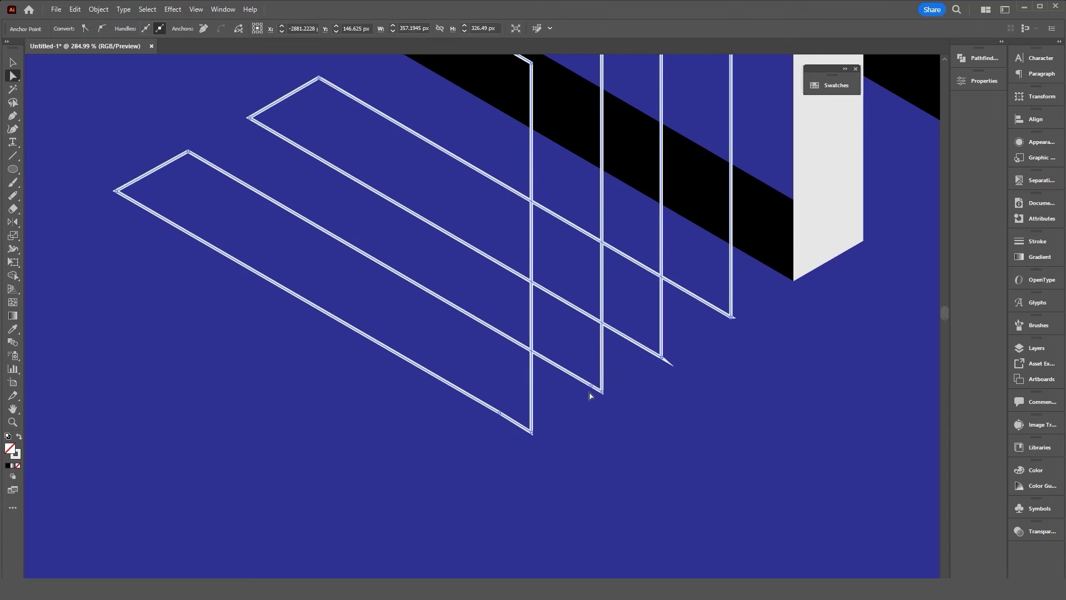
# Zoom in and snap the diagonal ends onto their vertical lines
pyautogui.moveTo(595, 390); pyautogui.dragTo(594, 392)
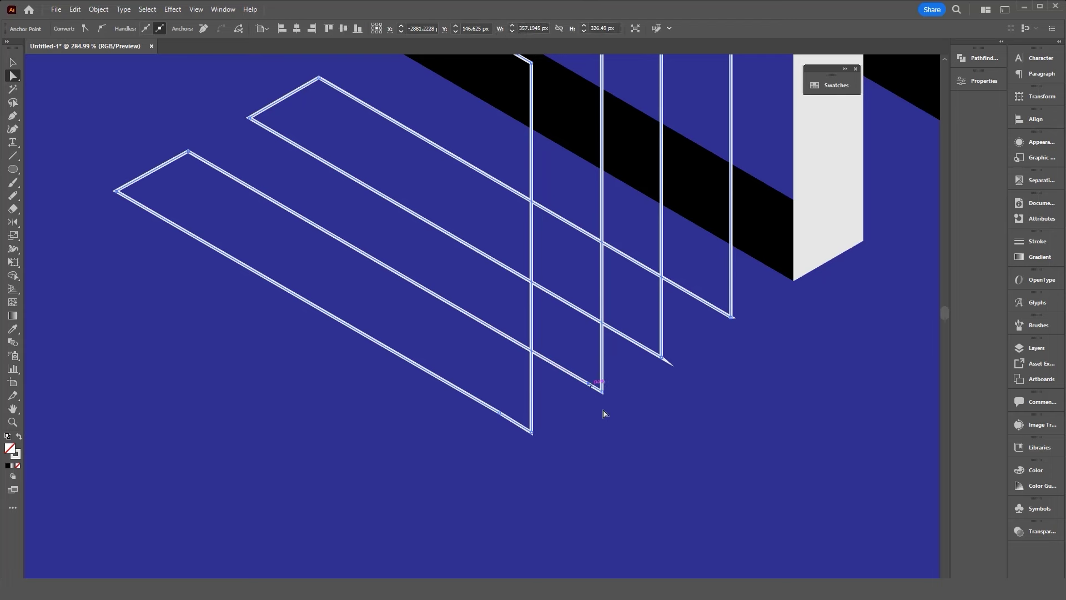
pyautogui.click(670, 346)
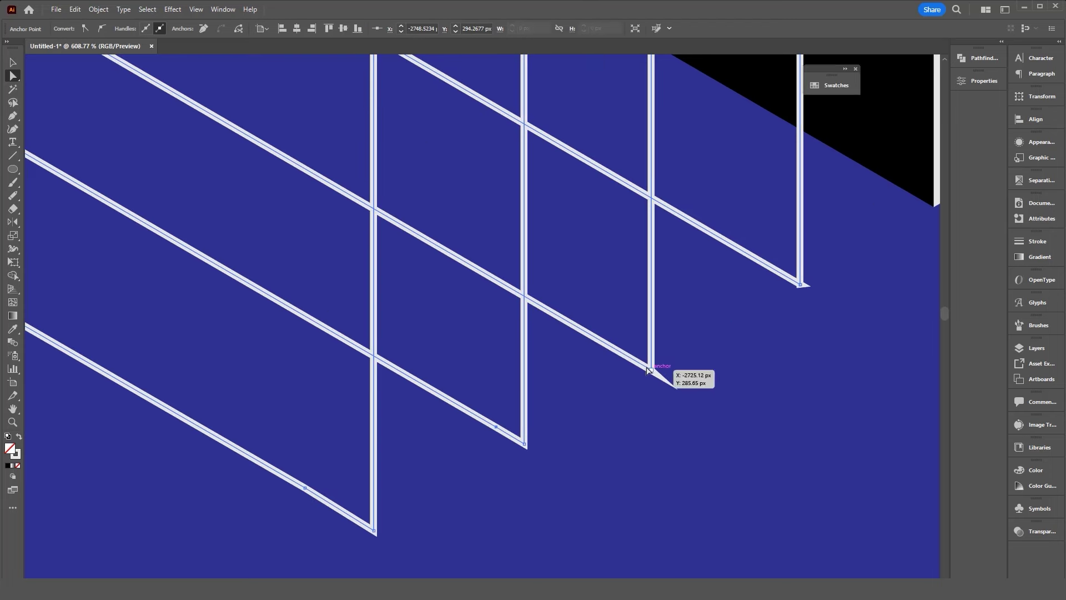
pyautogui.moveTo(641, 366); pyautogui.dragTo(647, 371)
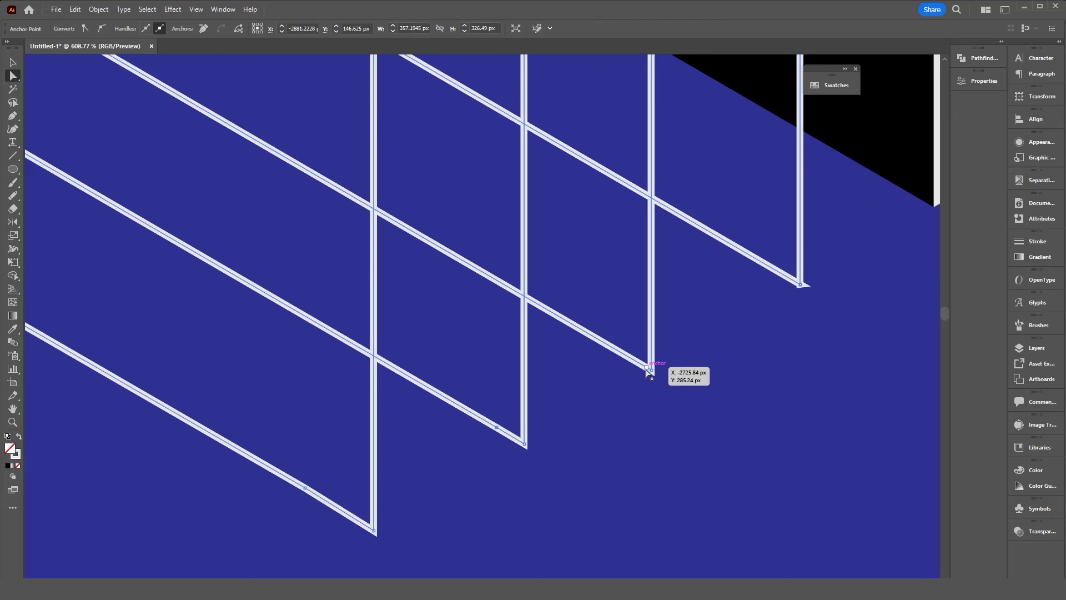
pyautogui.click(614, 349)
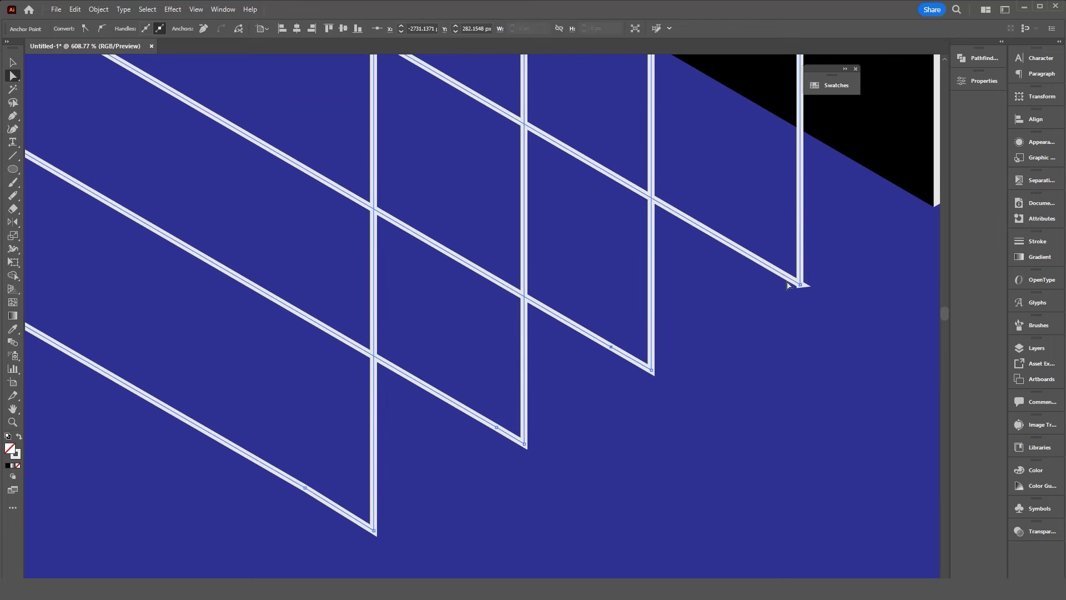
pyautogui.moveTo(793, 282); pyautogui.dragTo(766, 266)
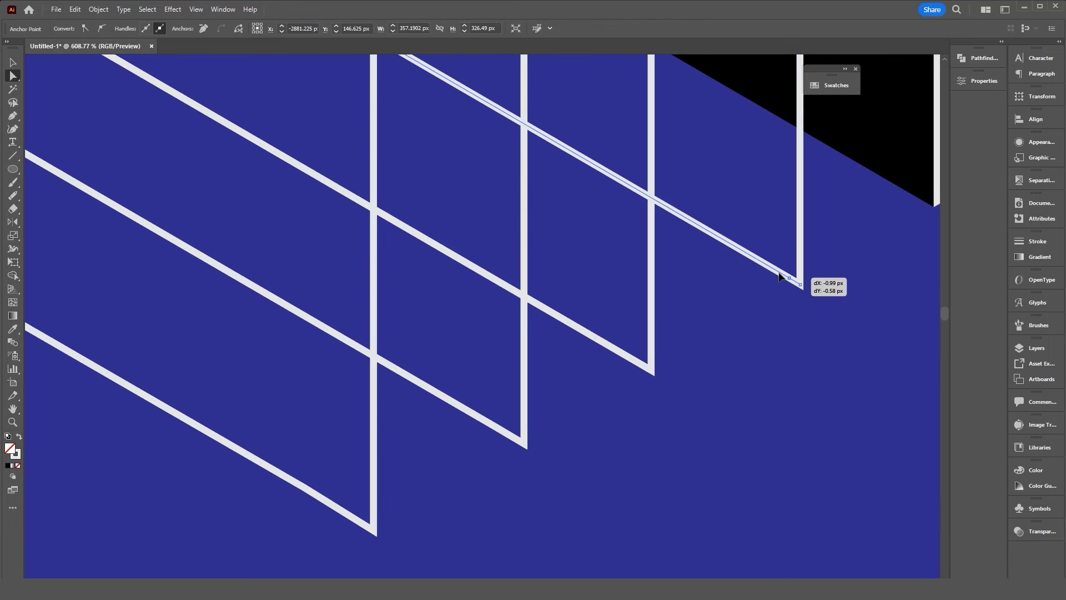
pyautogui.moveTo(766, 265); pyautogui.dragTo(762, 262)
pyautogui.hotkey('ctrl', 'a')
pyautogui.scroll(-3, 718, 317)
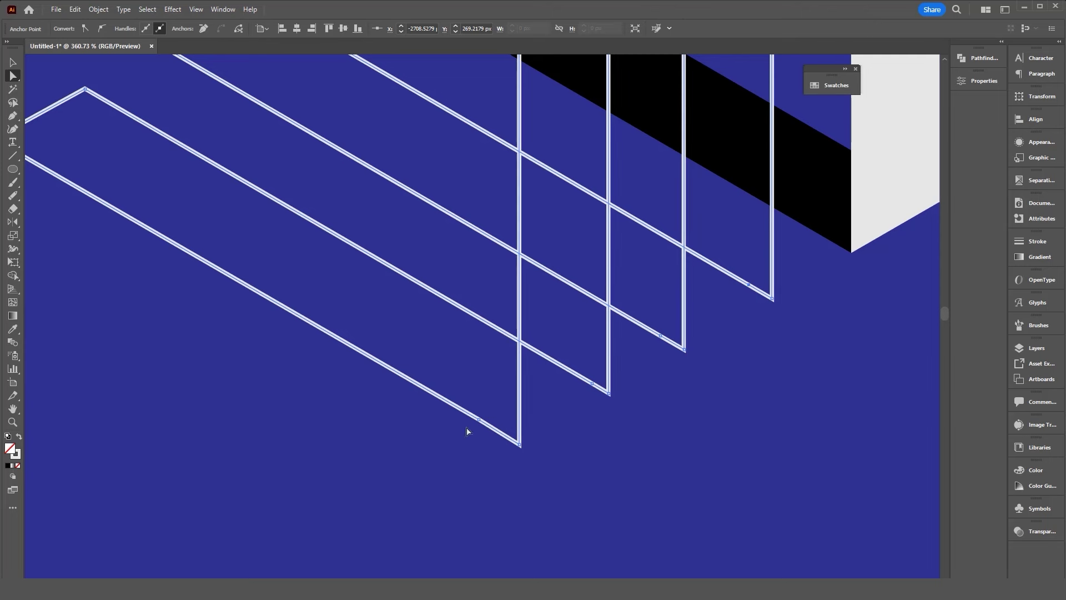
pyautogui.click(519, 445)
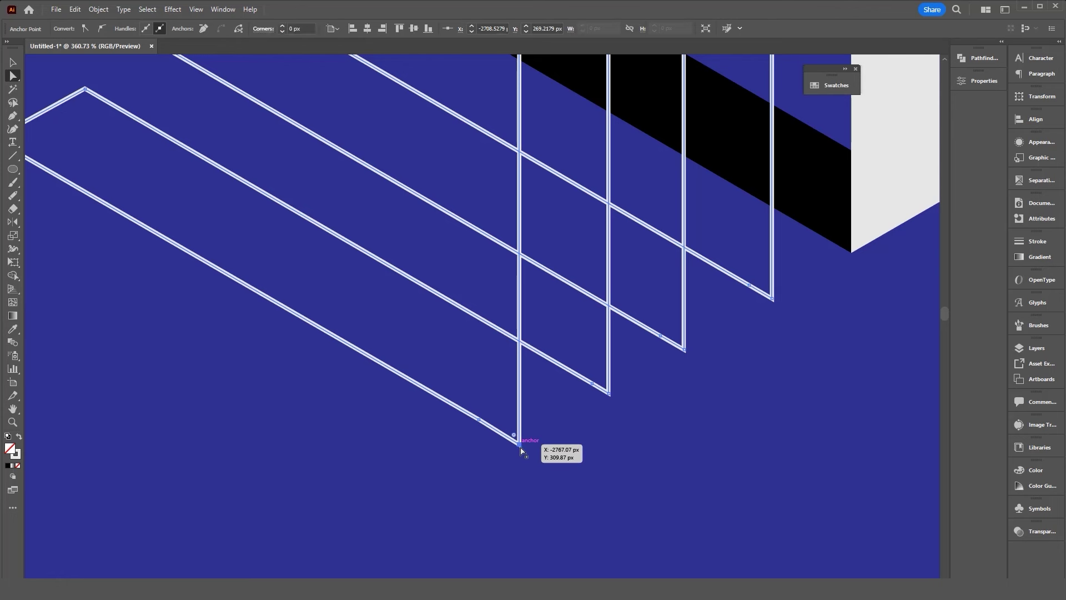
# Delete the extra anchor points on the lower, middle and rightmost diagonal outlines
pyautogui.moveTo(514, 435); pyautogui.dragTo(464, 350)
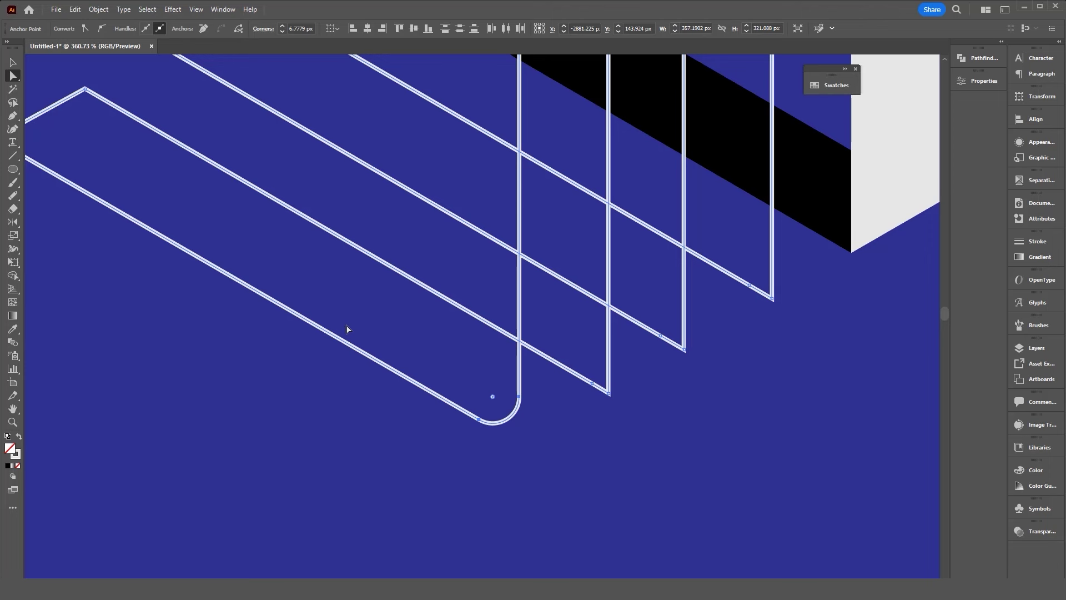
pyautogui.hotkey('ctrl', 'z')
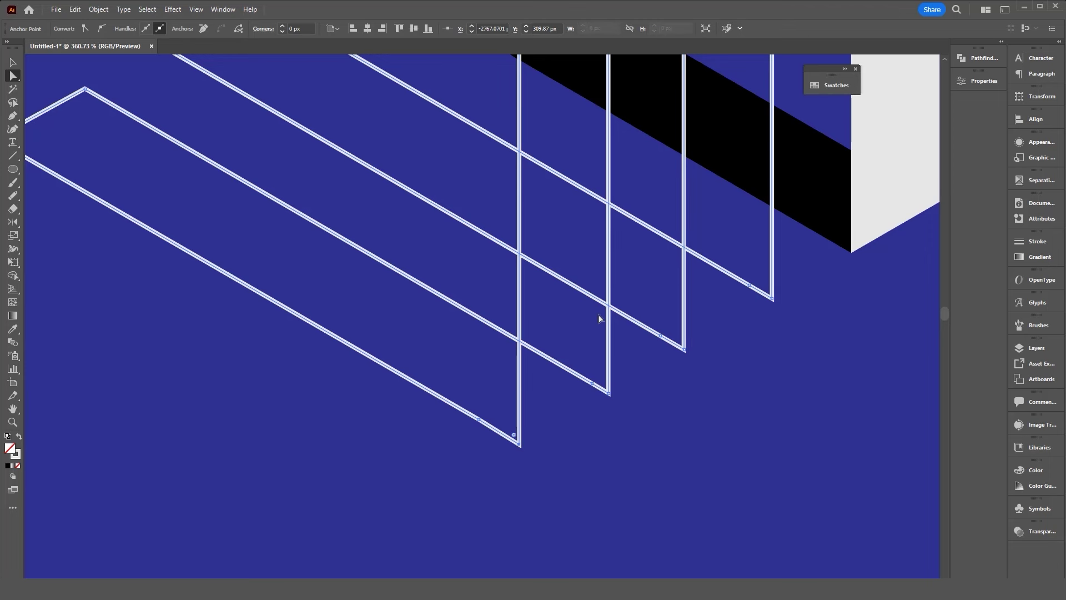
pyautogui.moveTo(12, 118); pyautogui.dragTo(49, 140)
pyautogui.click(47, 142)
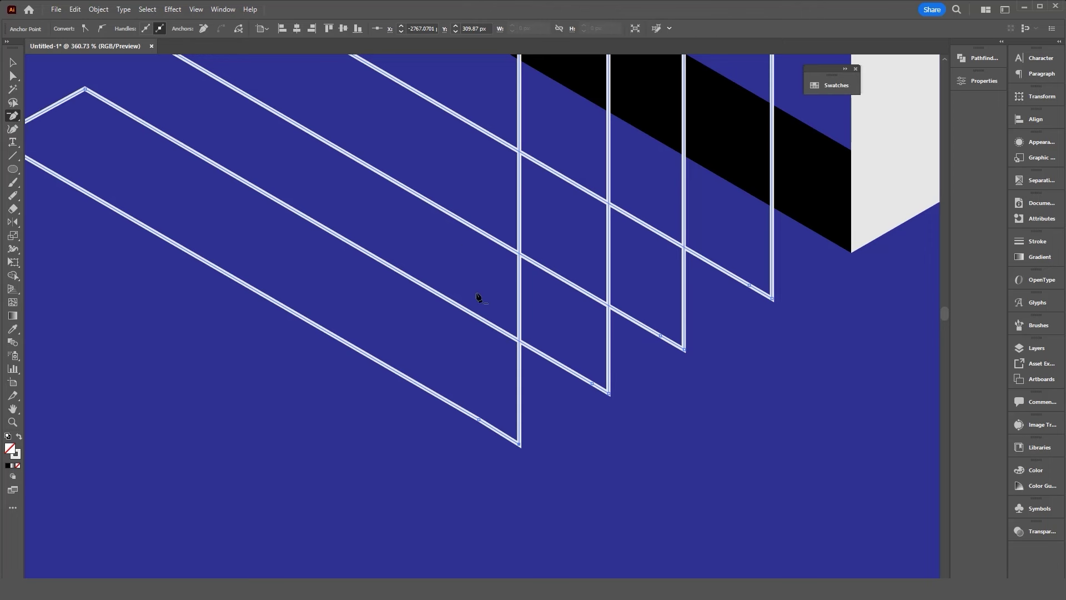
pyautogui.click(481, 420)
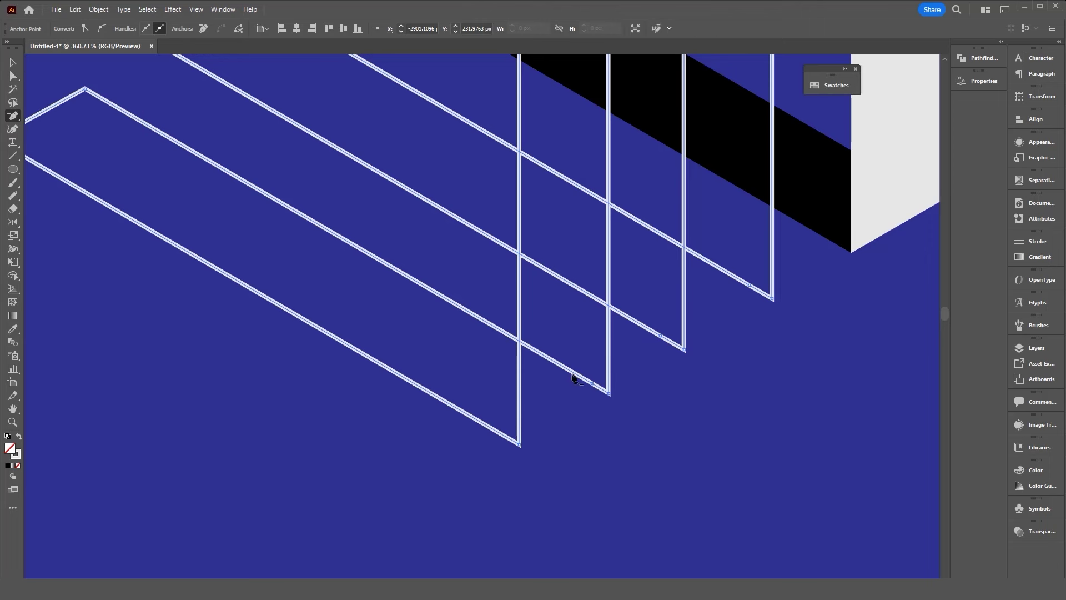
pyautogui.click(660, 336)
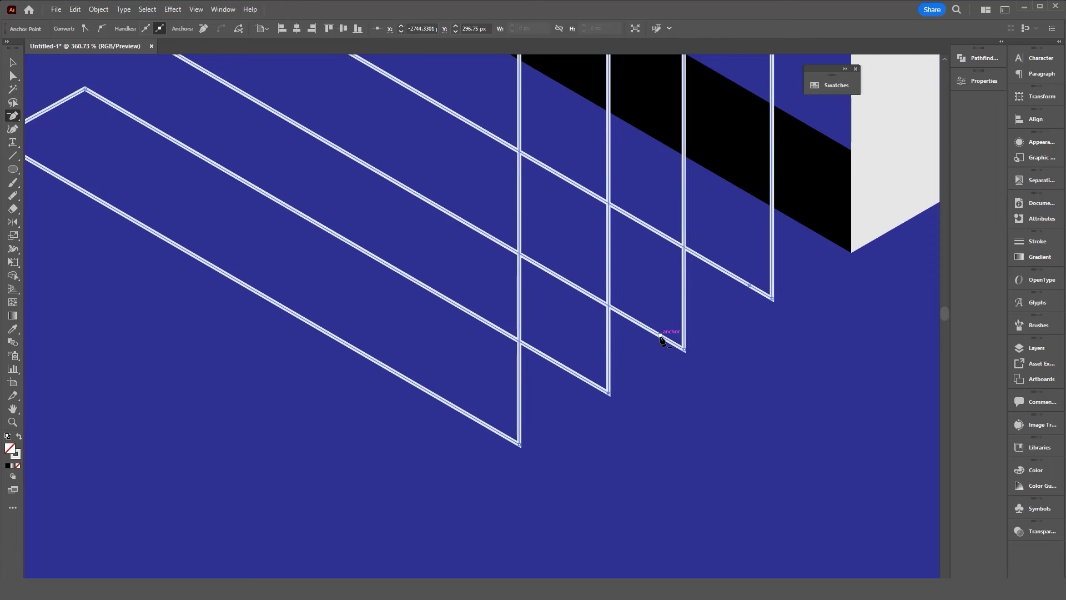
pyautogui.click(750, 286)
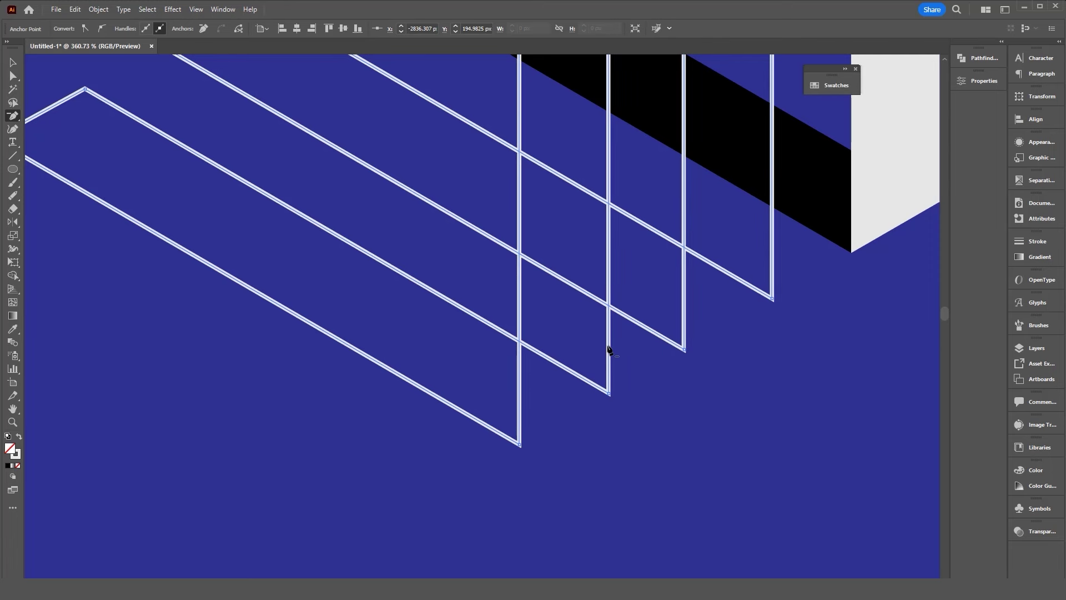
pyautogui.press('a')
pyautogui.moveTo(541, 469)
pyautogui.mouseDown()
pyautogui.moveTo(352, 219)
pyautogui.moveTo(373, 195)
pyautogui.moveTo(500, 411)
pyautogui.moveTo(360, 190)
pyautogui.moveTo(492, 378)
pyautogui.moveTo(399, 248)
pyautogui.moveTo(386, 246)
pyautogui.moveTo(502, 419)
pyautogui.moveTo(402, 281)
pyautogui.mouseUp()
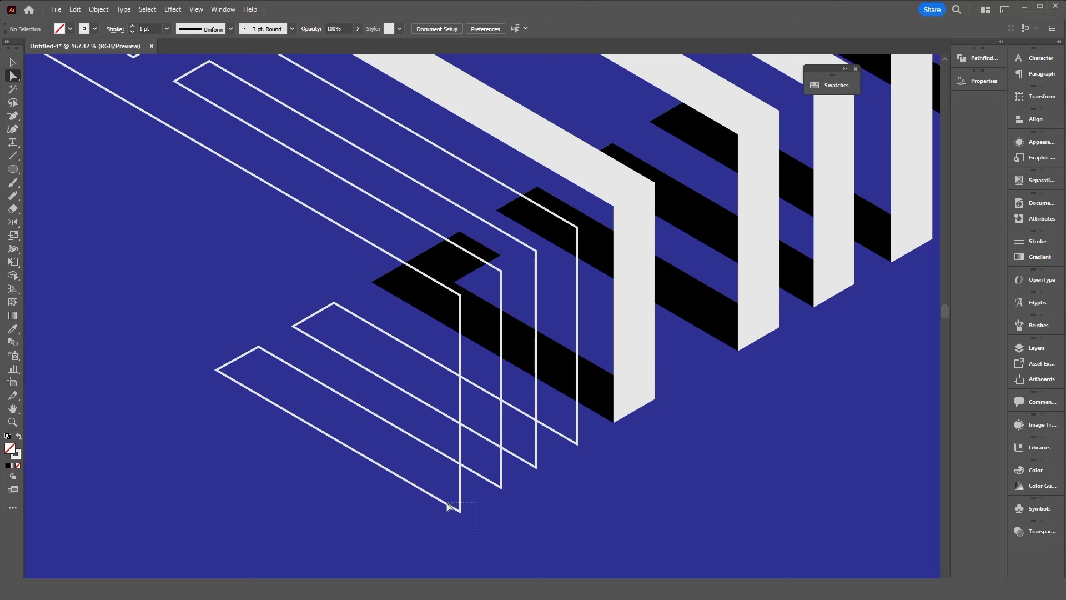
# Test rounding all the outline corner points together, then revert them to sharp
pyautogui.moveTo(448, 507); pyautogui.dragTo(449, 507)
pyautogui.moveTo(544, 484)
pyautogui.mouseDown()
pyautogui.moveTo(527, 459)
pyautogui.moveTo(566, 432)
pyautogui.mouseUp()
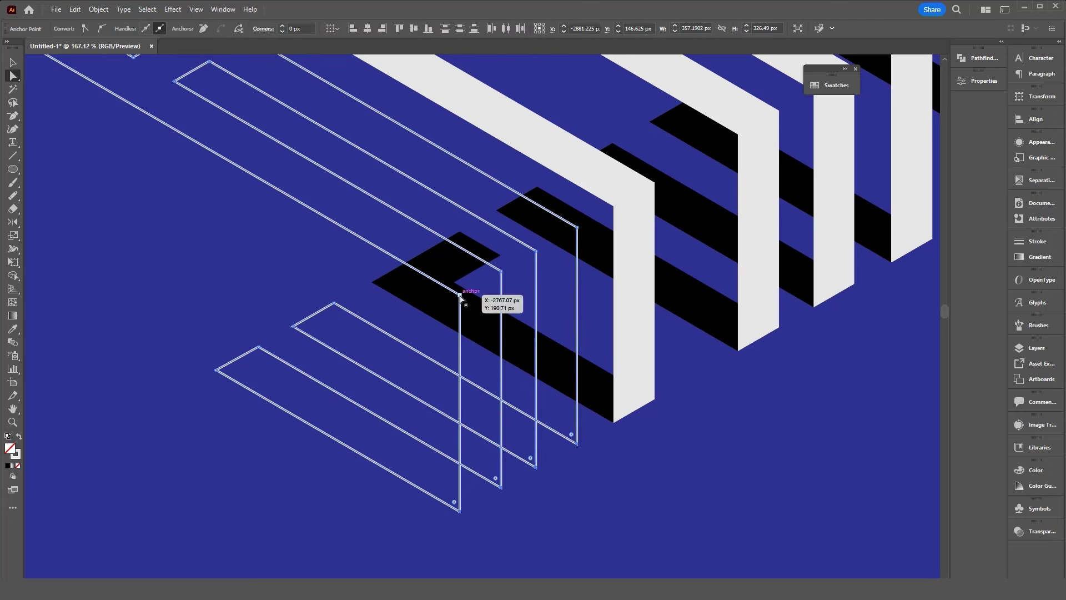
pyautogui.moveTo(448, 300); pyautogui.dragTo(596, 225)
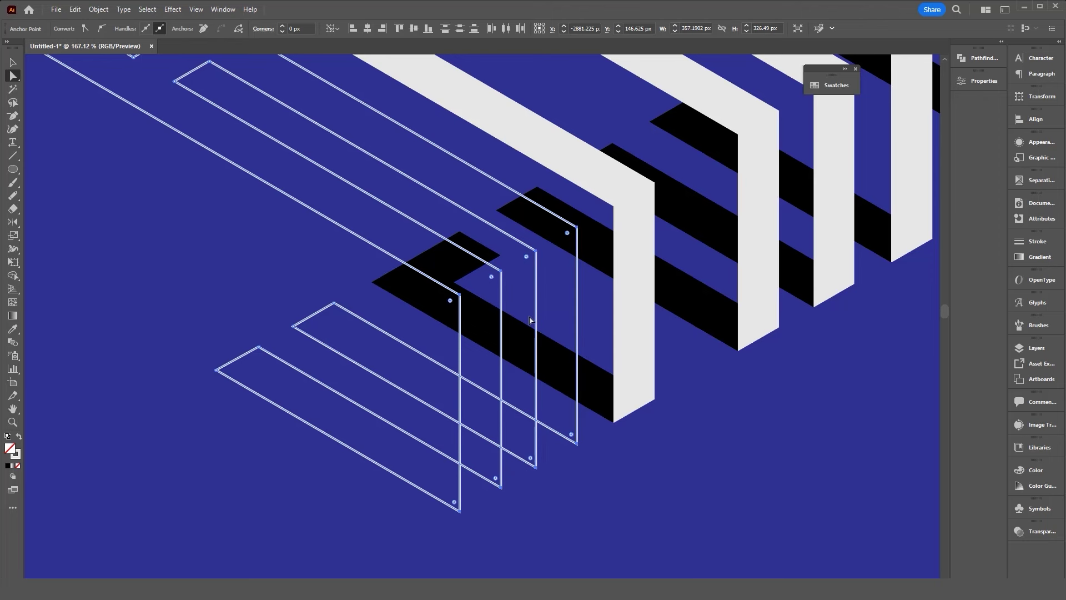
pyautogui.moveTo(450, 300); pyautogui.dragTo(402, 339)
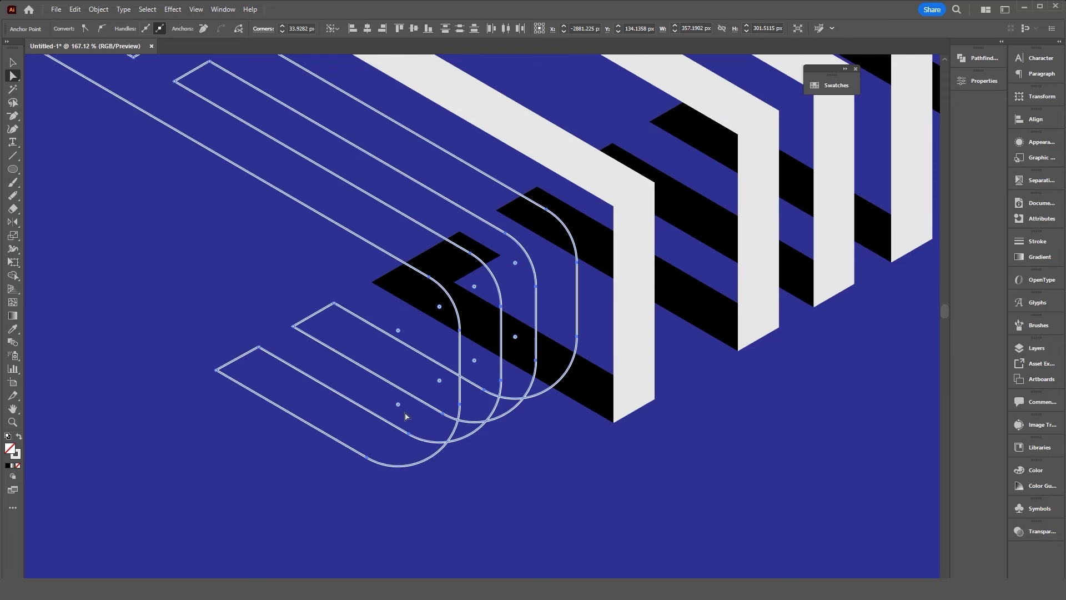
pyautogui.moveTo(405, 416); pyautogui.dragTo(617, 508)
pyautogui.click(553, 515)
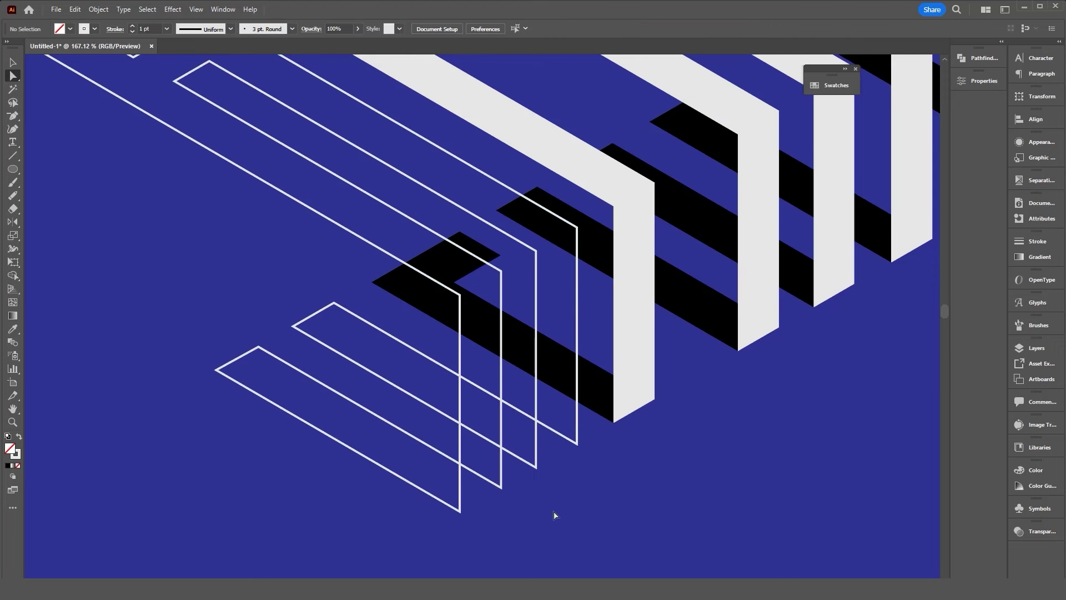
# Round the bottom corner points of the outline paths to a 10 px radius
pyautogui.click(577, 443)
pyautogui.keyDown('shift'); pyautogui.click(536, 465); pyautogui.keyUp('shift')
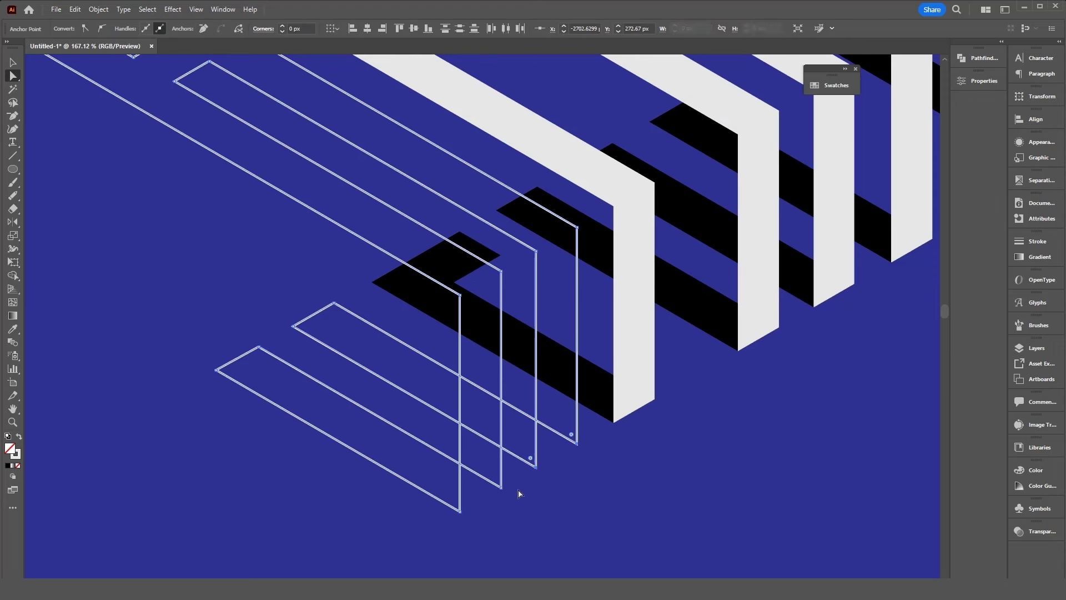
pyautogui.moveTo(513, 497); pyautogui.dragTo(493, 481)
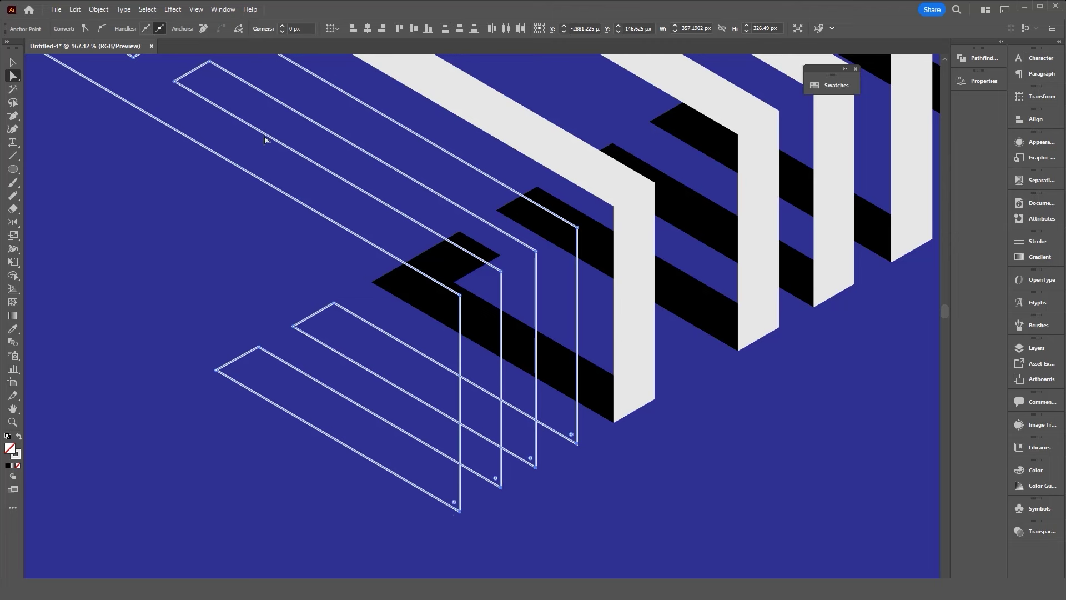
pyautogui.click(305, 28)
pyautogui.write('10')
pyautogui.press('Return')
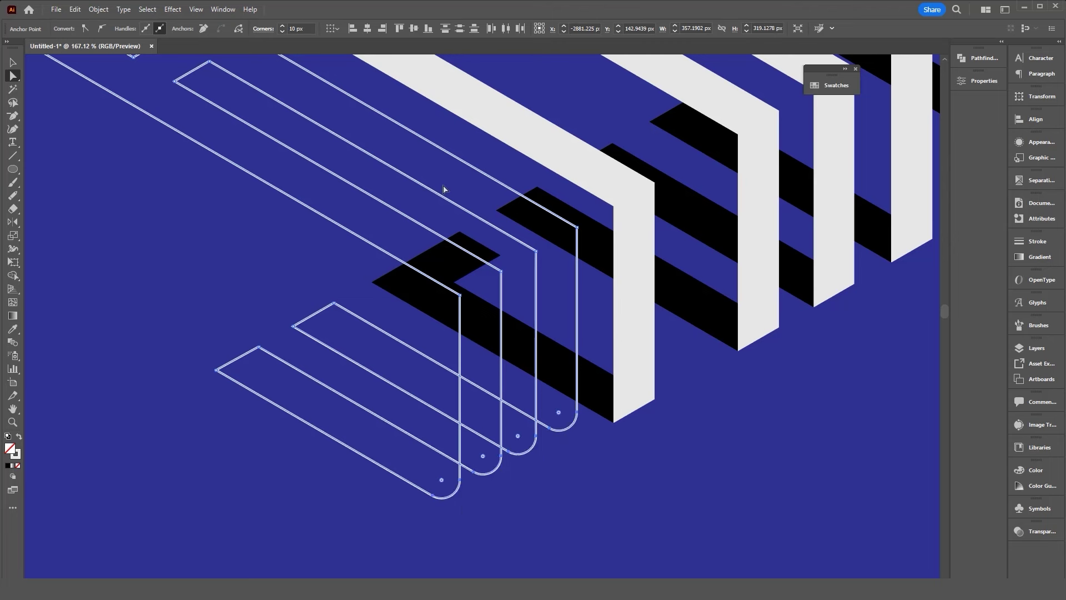
# Round the four top bend corners to a 30 px radius
pyautogui.click(460, 296)
pyautogui.keyDown('shift'); pyautogui.click(501, 271); pyautogui.keyUp('shift')
pyautogui.keyDown('shift'); pyautogui.click(536, 251); pyautogui.keyUp('shift')
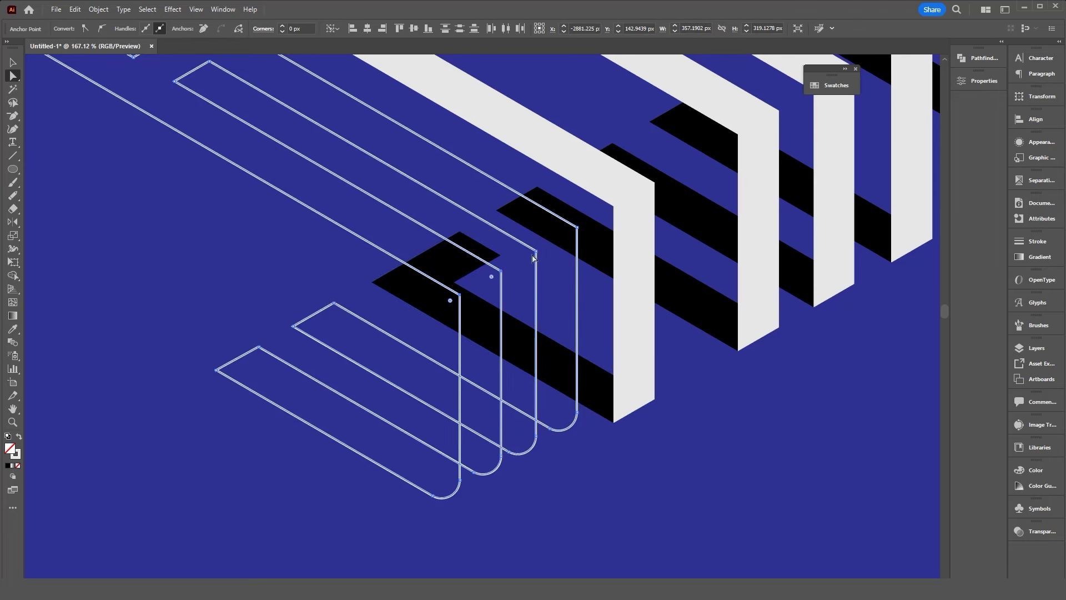
pyautogui.keyDown('shift'); pyautogui.click(577, 228); pyautogui.keyUp('shift')
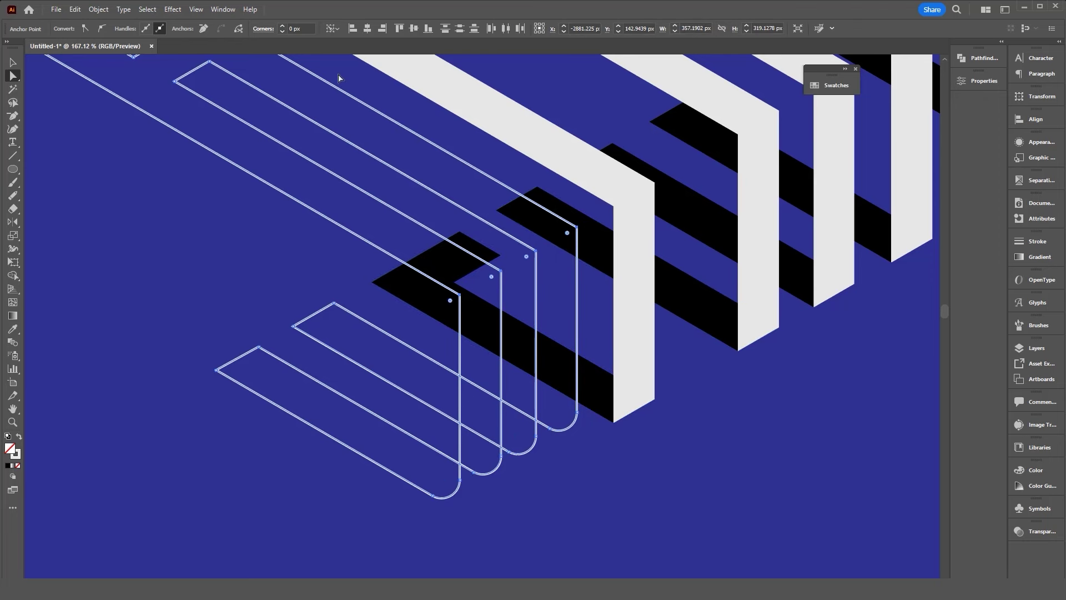
pyautogui.click(303, 28)
pyautogui.write('30')
pyautogui.press('Return')
pyautogui.click(437, 428)
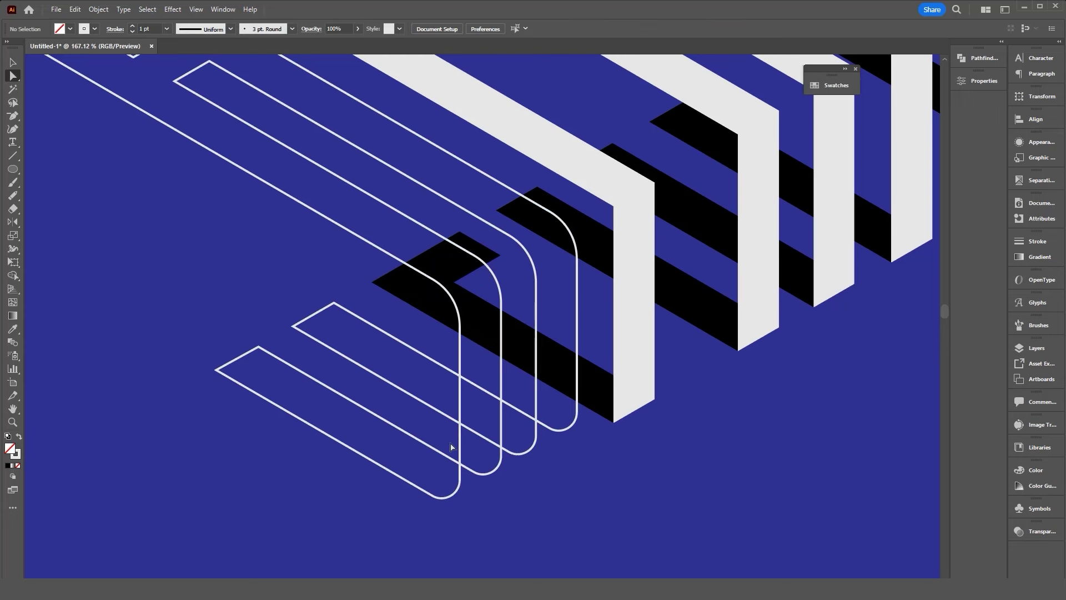
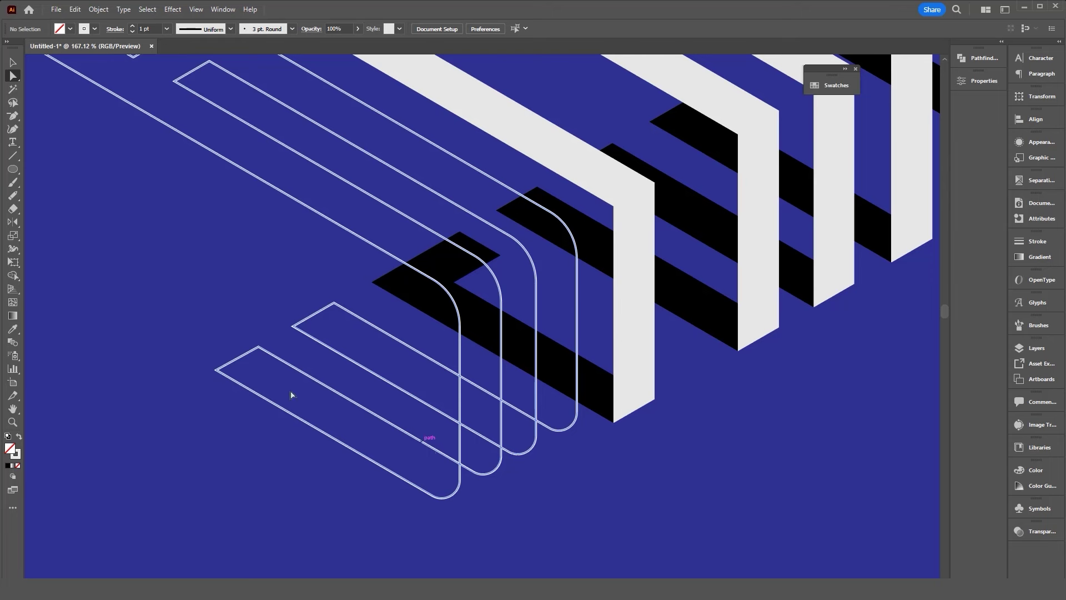
# Draw a straight diagonal line and move it onto the bottom corners of the rounded outline paths
pyautogui.click(12, 63)
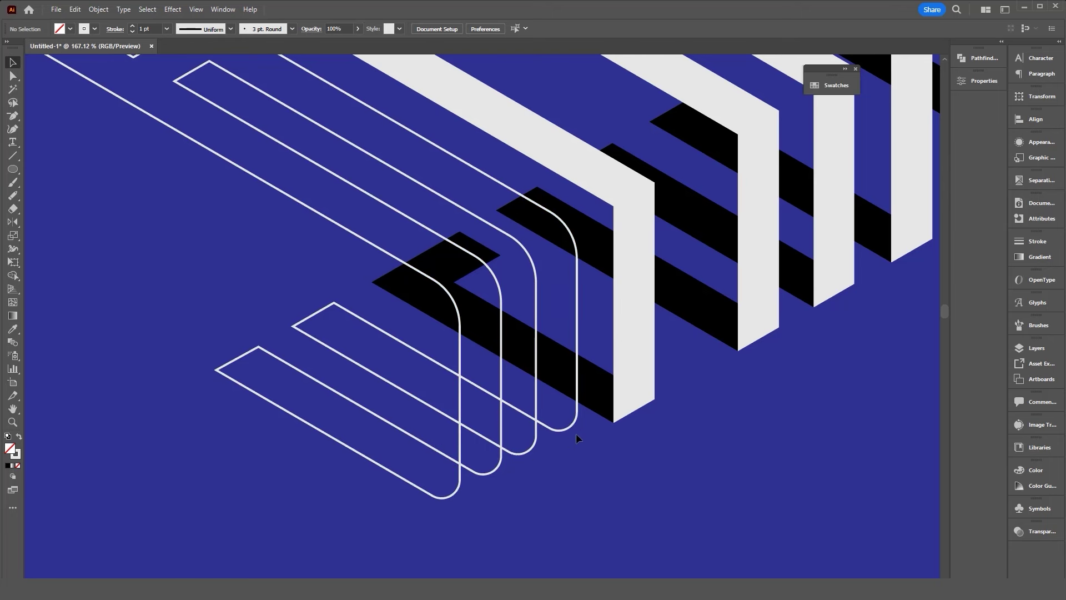
pyautogui.click(15, 154)
pyautogui.moveTo(216, 370); pyautogui.dragTo(346, 295)
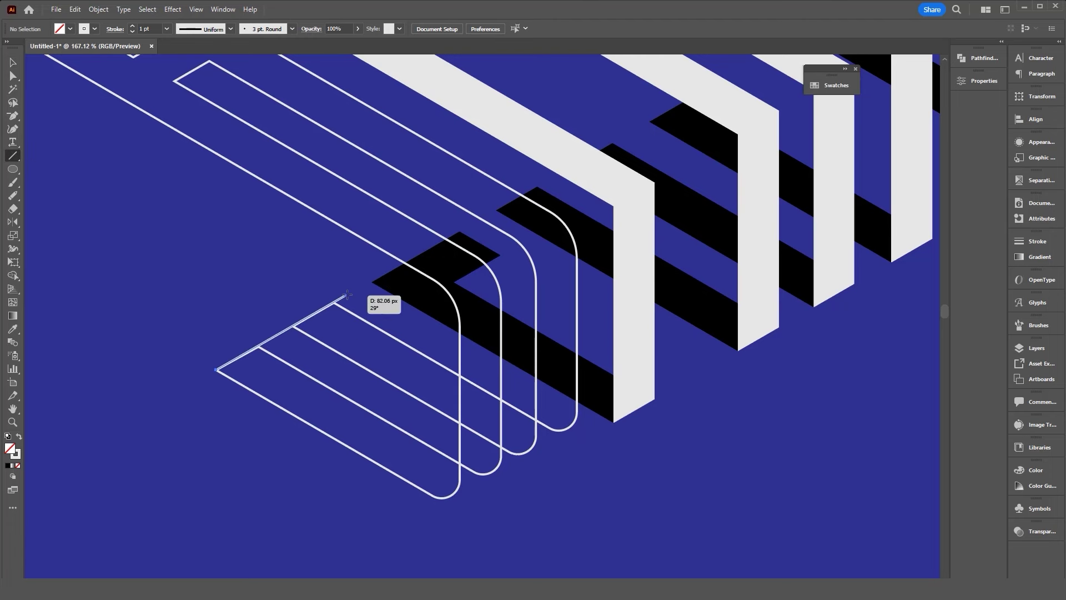
pyautogui.moveTo(345, 295); pyautogui.dragTo(351, 293)
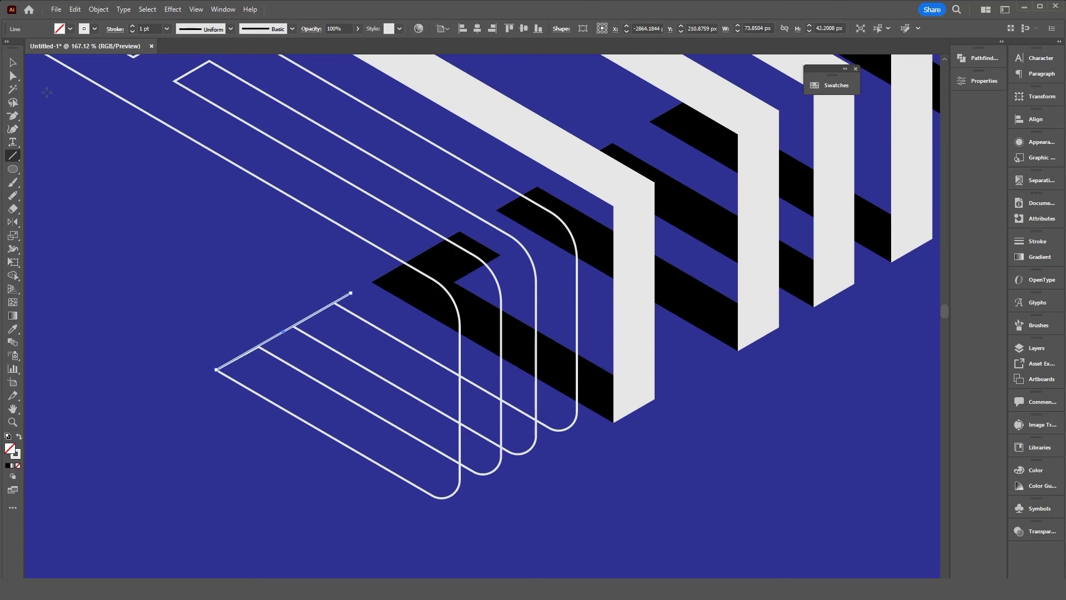
pyautogui.click(18, 65)
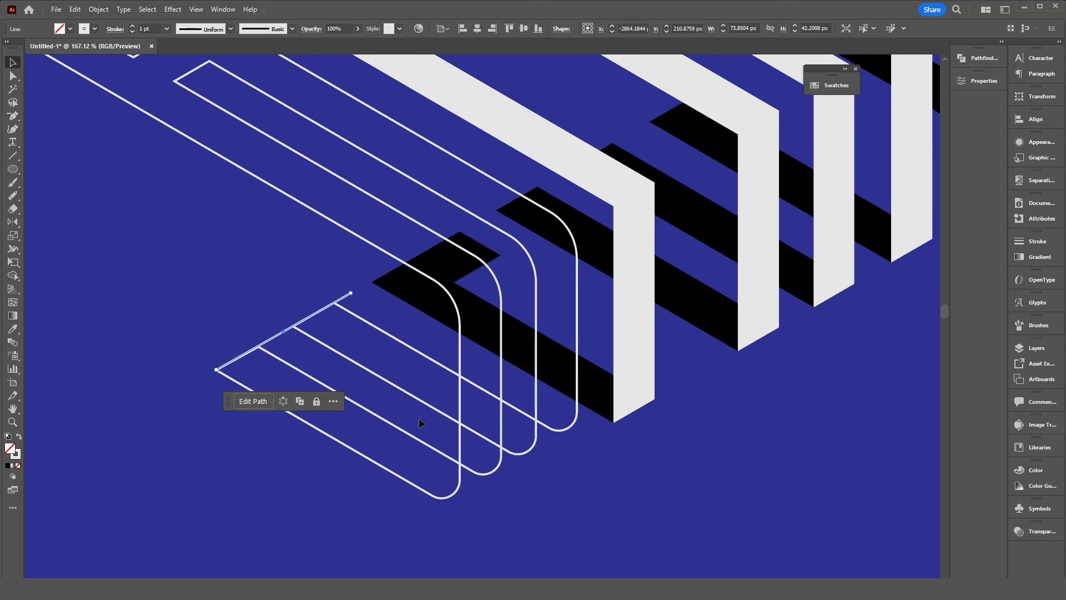
pyautogui.moveTo(312, 318)
pyautogui.mouseDown()
pyautogui.moveTo(538, 448)
pyautogui.moveTo(574, 454)
pyautogui.mouseUp()
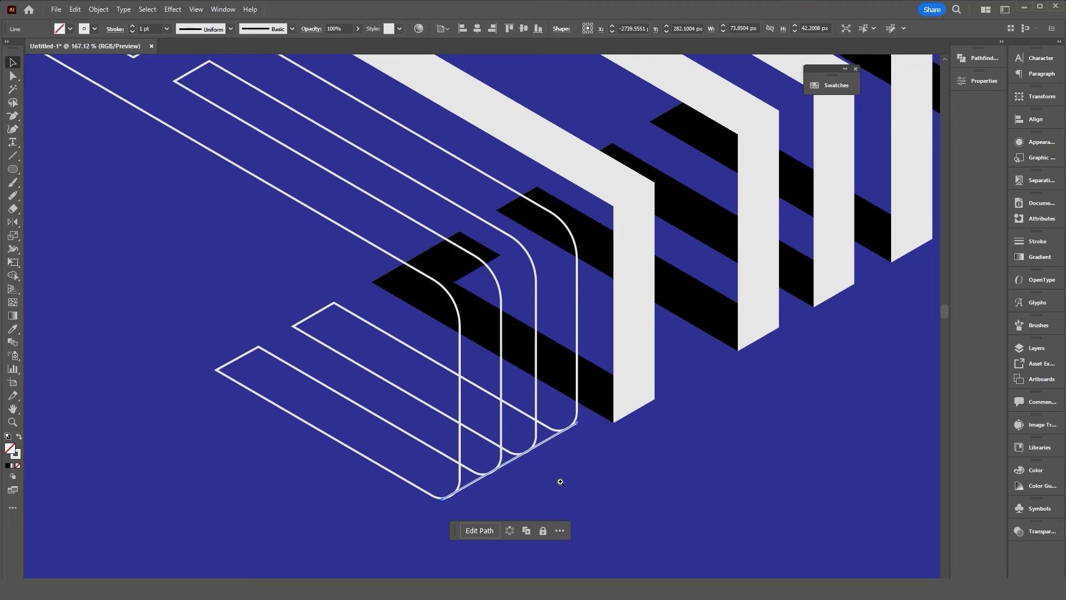
pyautogui.scroll(3, 562, 459)
pyautogui.scroll(3, 568, 451)
# In Outline view, move the base line's bottom endpoint onto the lowest rounded curve
pyautogui.moveTo(568, 451); pyautogui.dragTo(655, 400)
pyautogui.scroll(1, 655, 400)
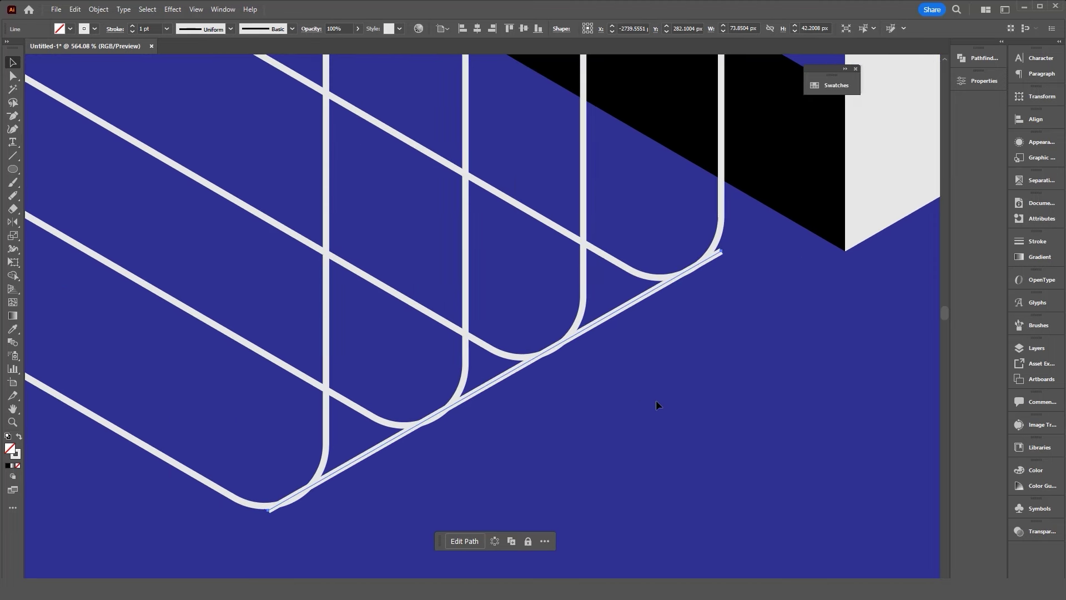
pyautogui.hotkey('ctrl', 'y')
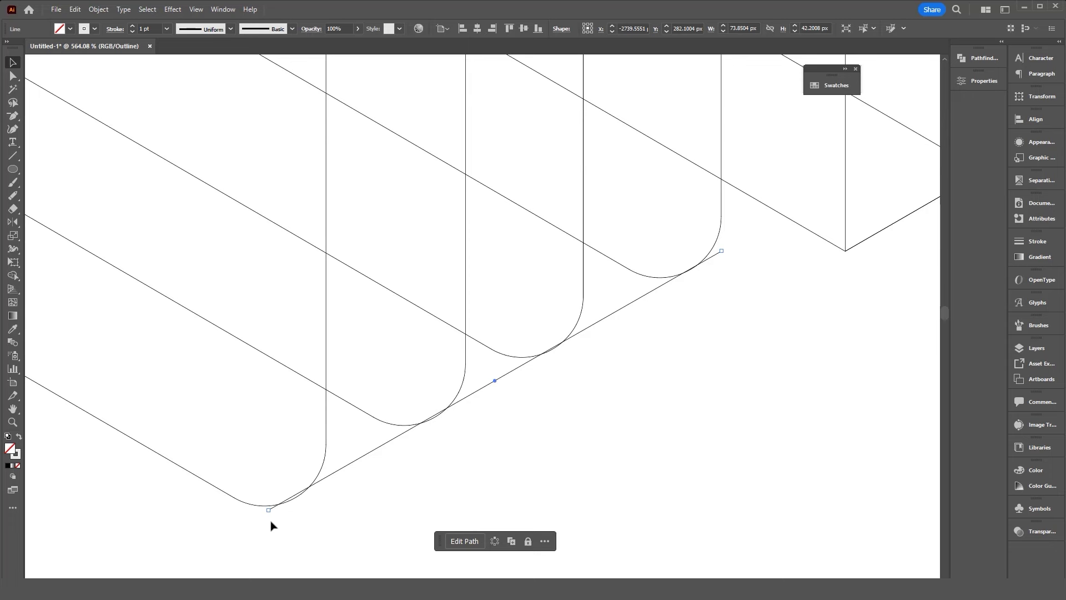
pyautogui.click(12, 75)
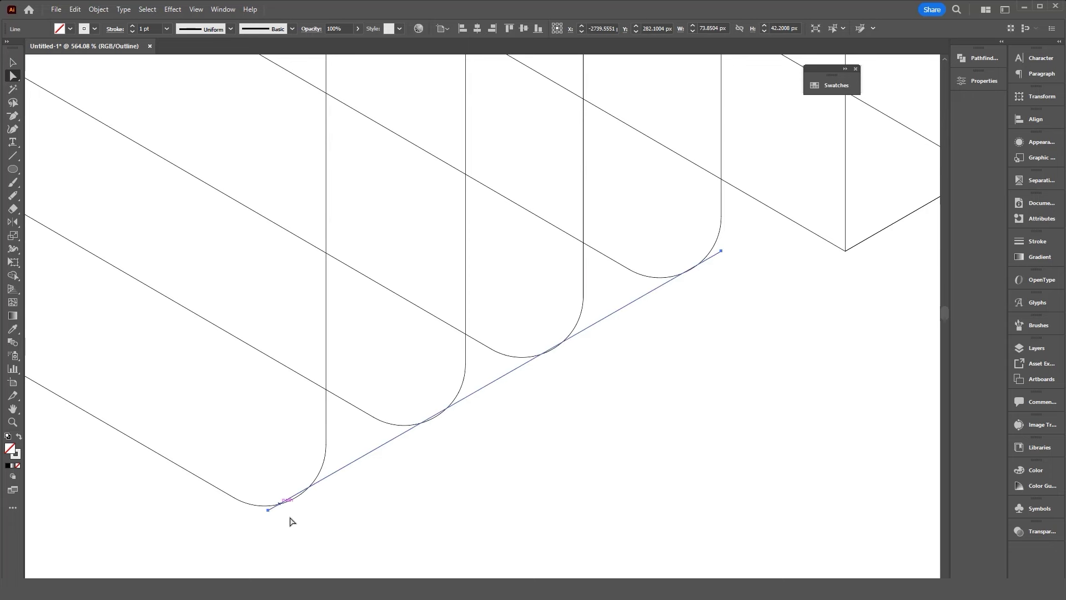
pyautogui.moveTo(269, 510); pyautogui.dragTo(259, 517)
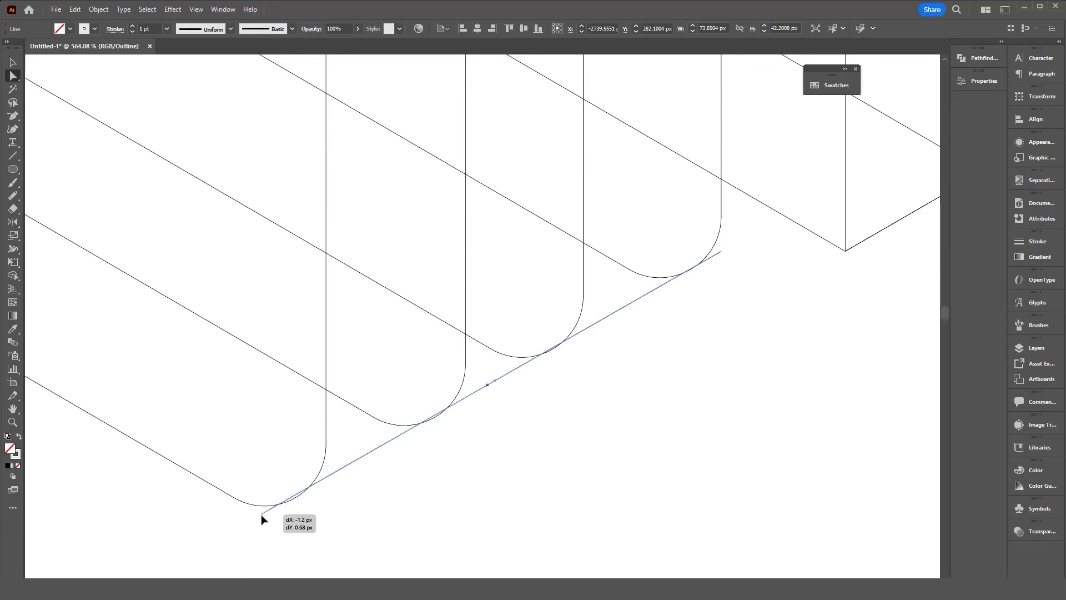
pyautogui.keyDown('alt'); pyautogui.scroll(3, 433, 502); pyautogui.keyUp('alt')
pyautogui.keyDown('alt'); pyautogui.scroll(3, 519, 478); pyautogui.keyUp('alt')
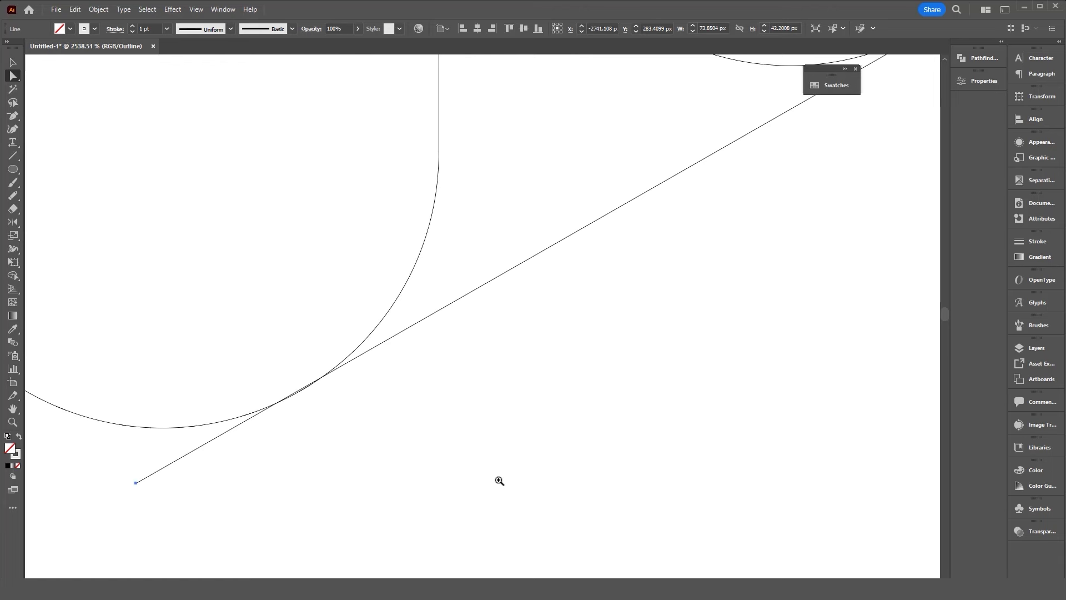
pyautogui.moveTo(136, 484); pyautogui.dragTo(134, 485)
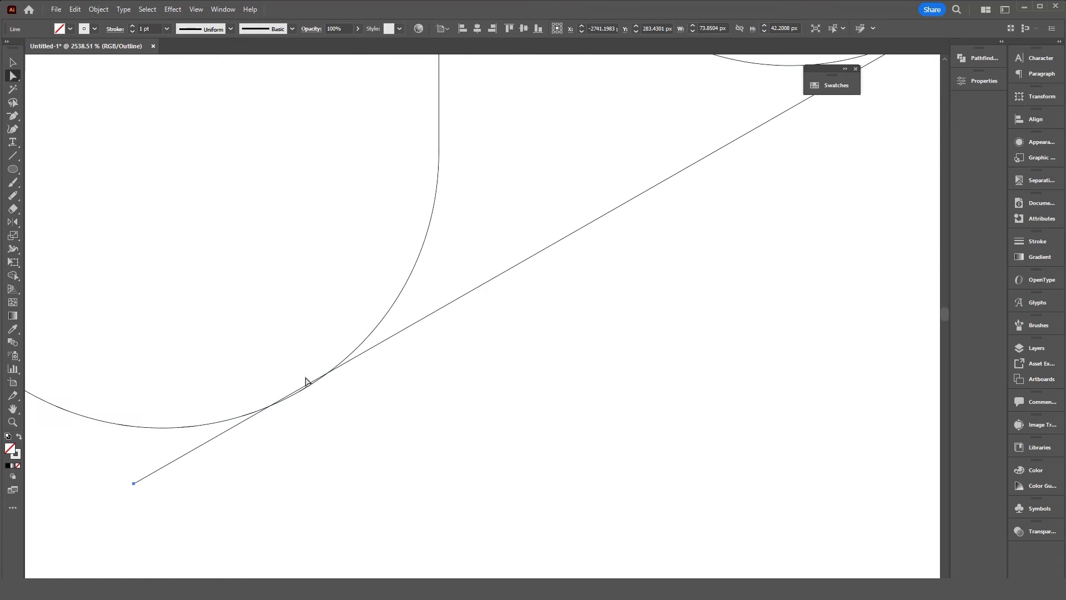
# Fine-tune the base line's endpoint positions so they meet the rounded curves
pyautogui.keyDown('alt'); pyautogui.scroll(-2, 491, 364); pyautogui.keyUp('alt')
pyautogui.keyDown('alt'); pyautogui.scroll(4, 609, 261); pyautogui.keyUp('alt')
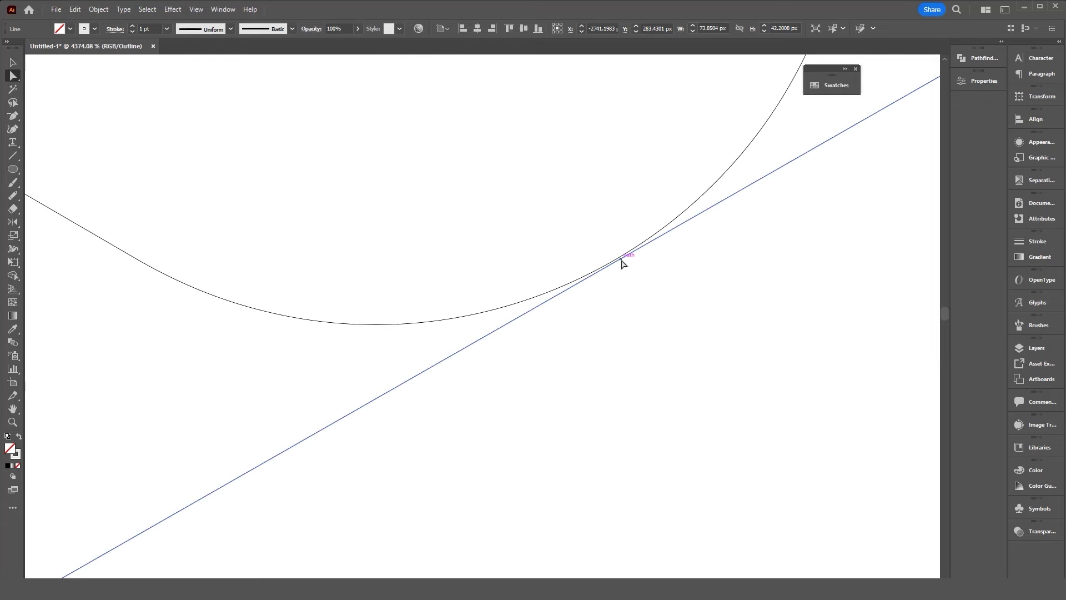
pyautogui.keyDown('alt'); pyautogui.scroll(-1, 626, 274); pyautogui.keyUp('alt')
pyautogui.keyDown('alt'); pyautogui.scroll(-2, 555, 311); pyautogui.keyUp('alt')
pyautogui.keyDown('alt'); pyautogui.scroll(-1, 525, 345); pyautogui.keyUp('alt')
pyautogui.keyDown('alt'); pyautogui.scroll(-2, 652, 231); pyautogui.keyUp('alt')
pyautogui.keyDown('alt'); pyautogui.scroll(1, 564, 233); pyautogui.keyUp('alt')
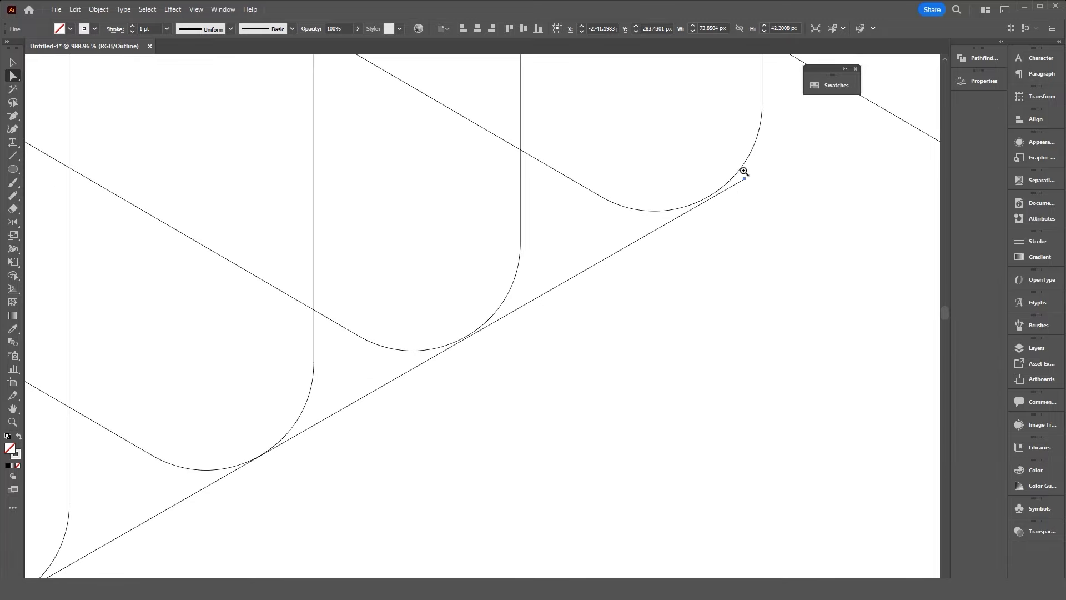
pyautogui.keyDown('alt'); pyautogui.scroll(2, 743, 169); pyautogui.keyUp('alt')
pyautogui.moveTo(745, 188); pyautogui.dragTo(740, 182)
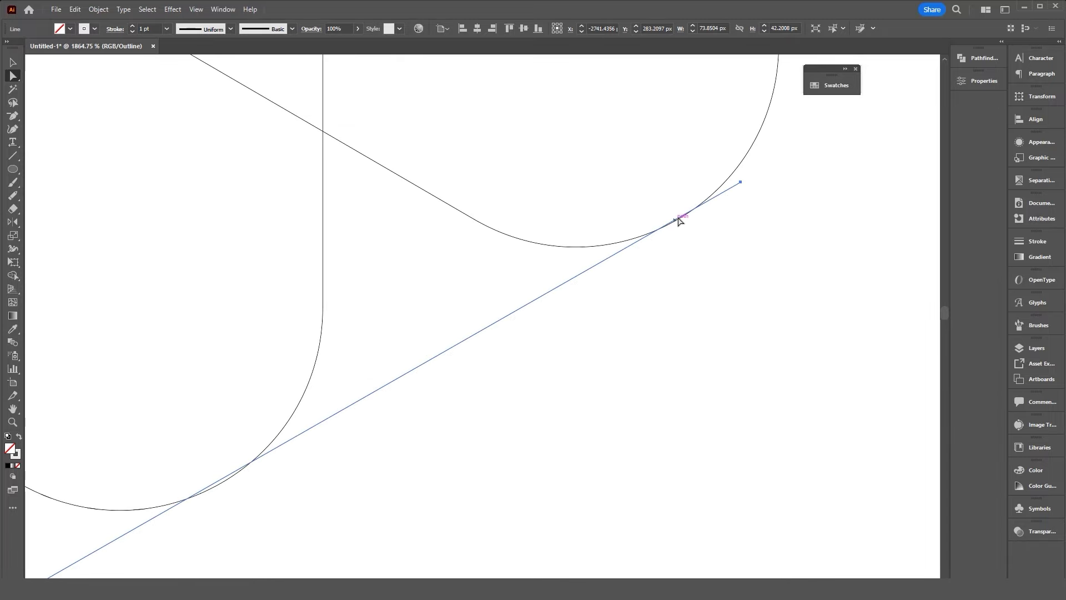
pyautogui.scroll(-1, 533, 276)
pyautogui.scroll(-1, 257, 470)
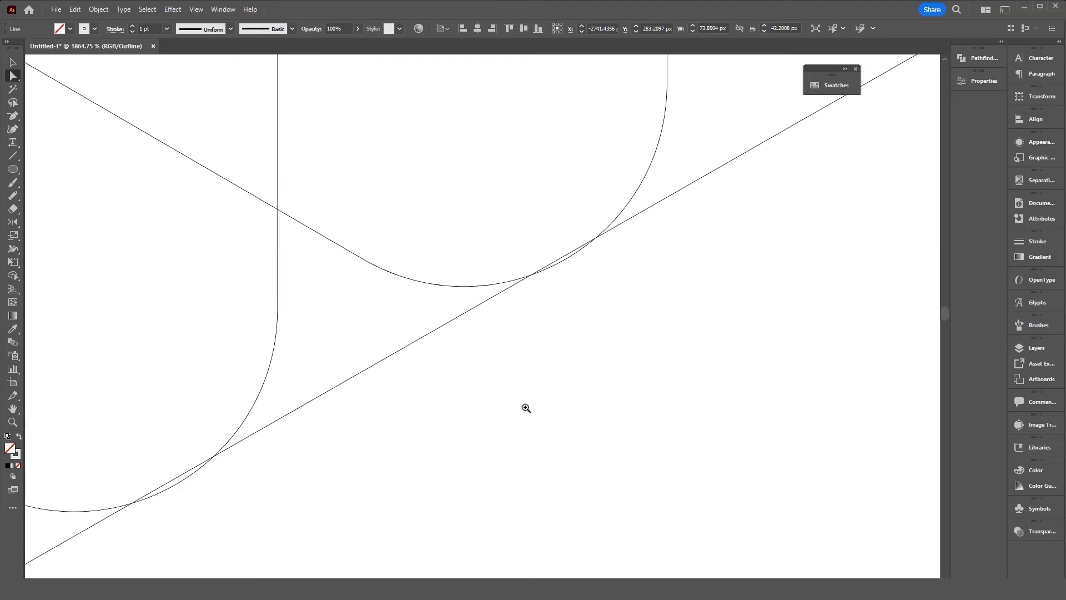
pyautogui.scroll(-2, 392, 361)
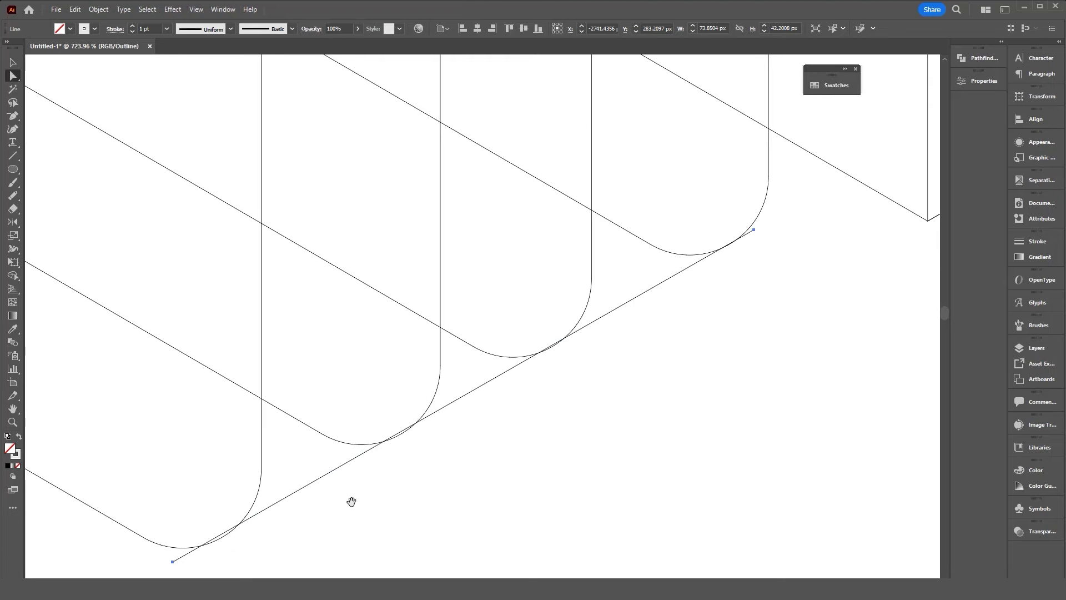
pyautogui.scroll(-2, 339, 496)
pyautogui.hscroll(-1, 338, 496)
pyautogui.scroll(2, 367, 480)
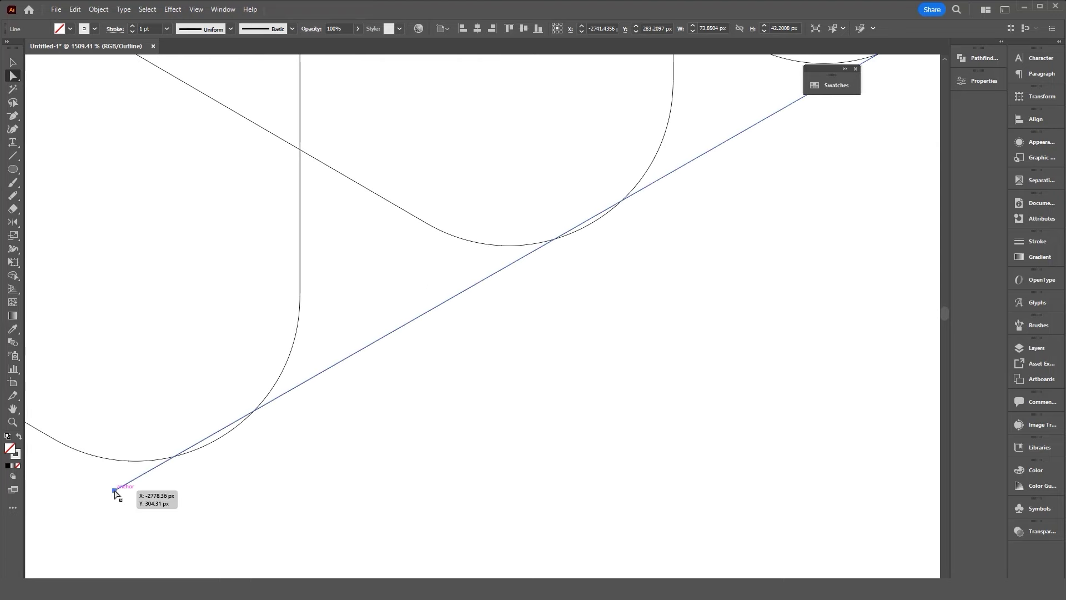
pyautogui.moveTo(116, 496); pyautogui.dragTo(116, 500)
# Snap the line's upper endpoint onto the last curve and return to full-colour Preview
pyautogui.scroll(-1, 572, 281)
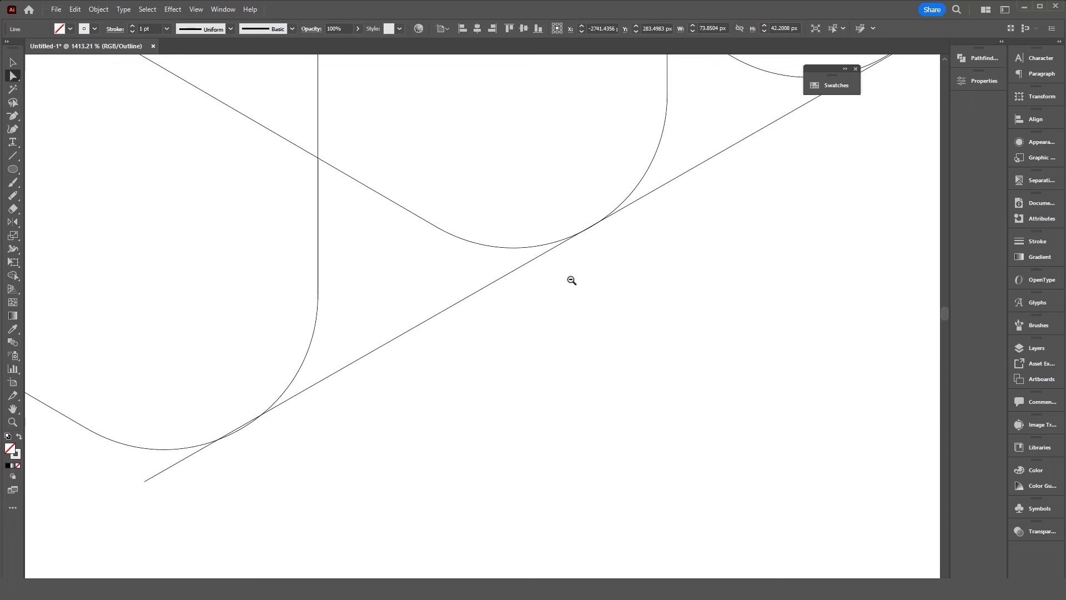
pyautogui.scroll(5, 589, 215)
pyautogui.scroll(-2, 636, 255)
pyautogui.scroll(-2, 548, 247)
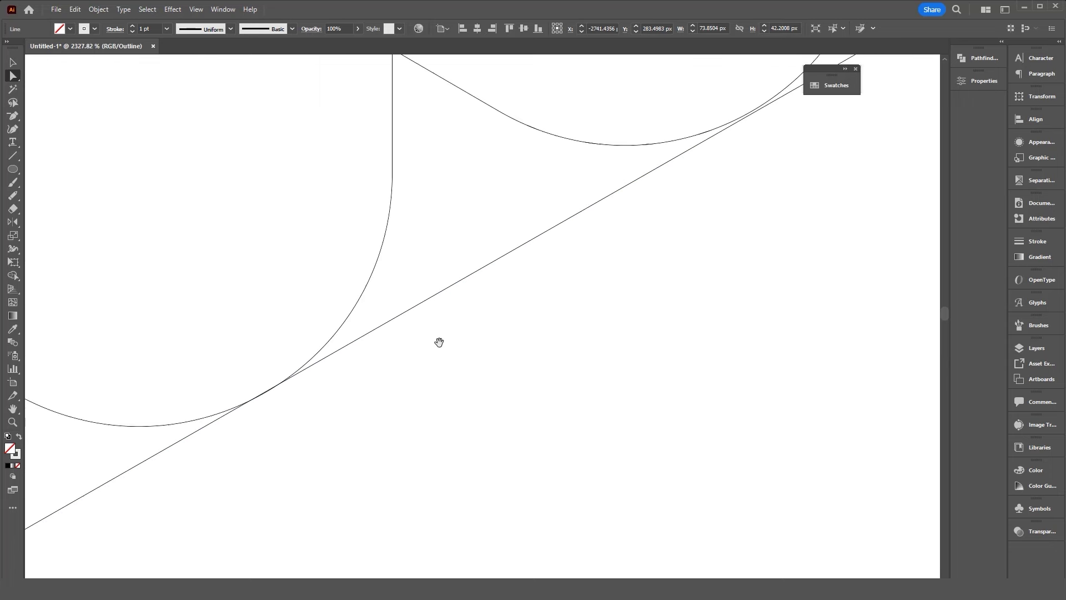
pyautogui.scroll(-2, 571, 336)
pyautogui.scroll(-2, 634, 326)
pyautogui.scroll(-1, 638, 314)
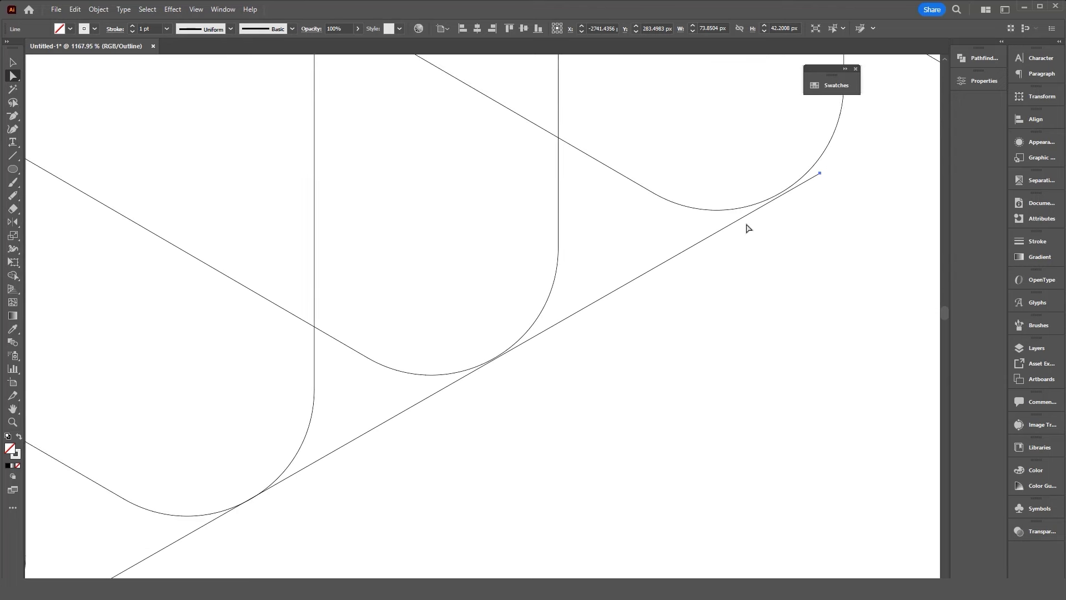
pyautogui.moveTo(821, 174); pyautogui.dragTo(823, 171)
pyautogui.scroll(-1, 517, 445)
pyautogui.scroll(-1, 525, 374)
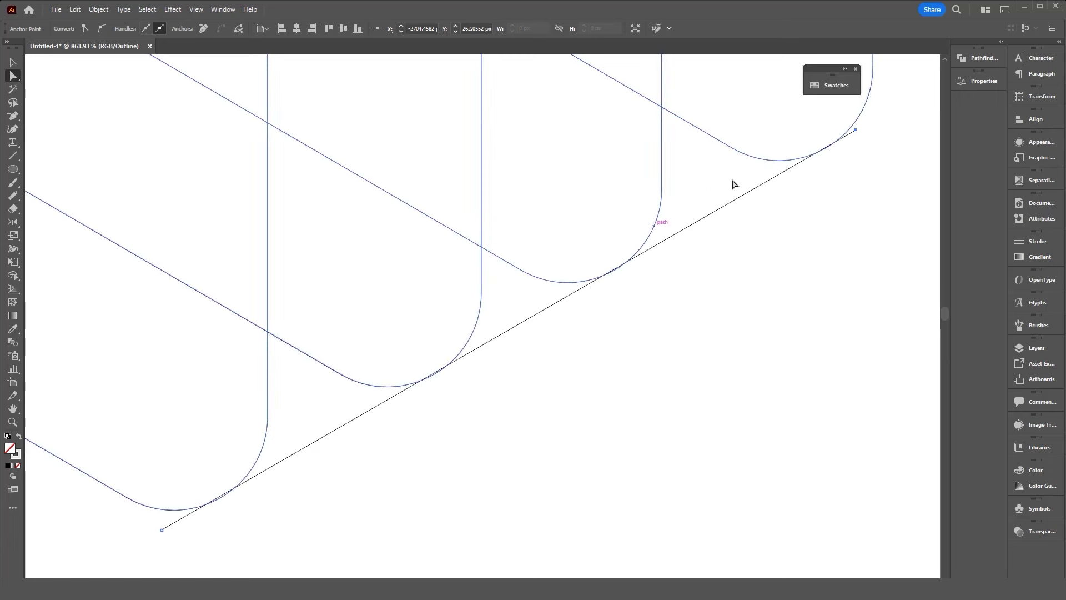
pyautogui.scroll(-2, 655, 290)
pyautogui.hotkey('ctrl', 'y')
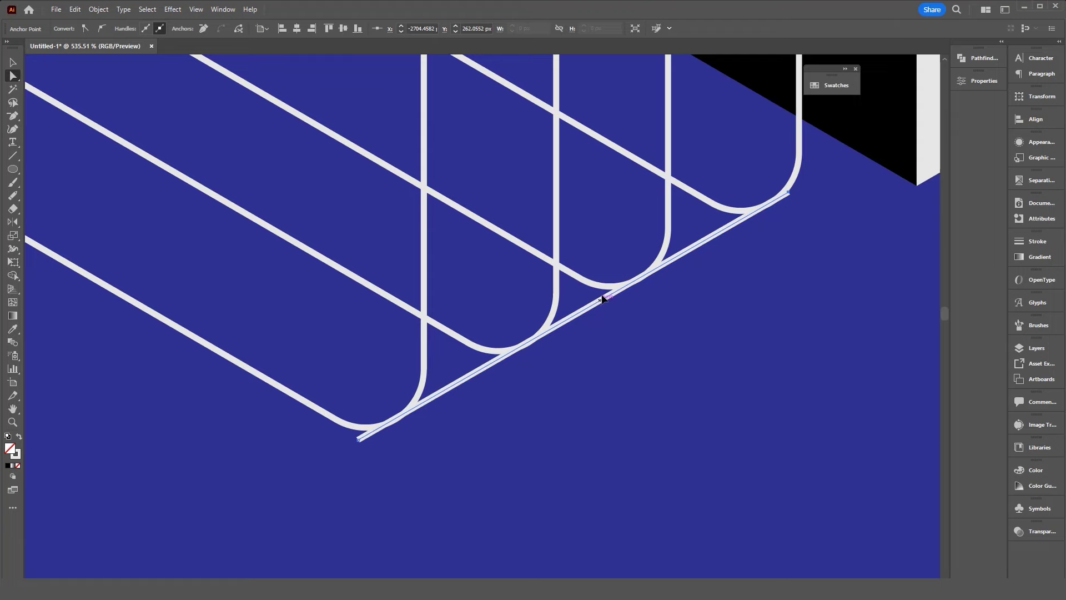
# Select all the white outline paths together with the new base line
pyautogui.scroll(-1, 639, 276)
pyautogui.scroll(-1, 638, 333)
pyautogui.scroll(-1, 582, 324)
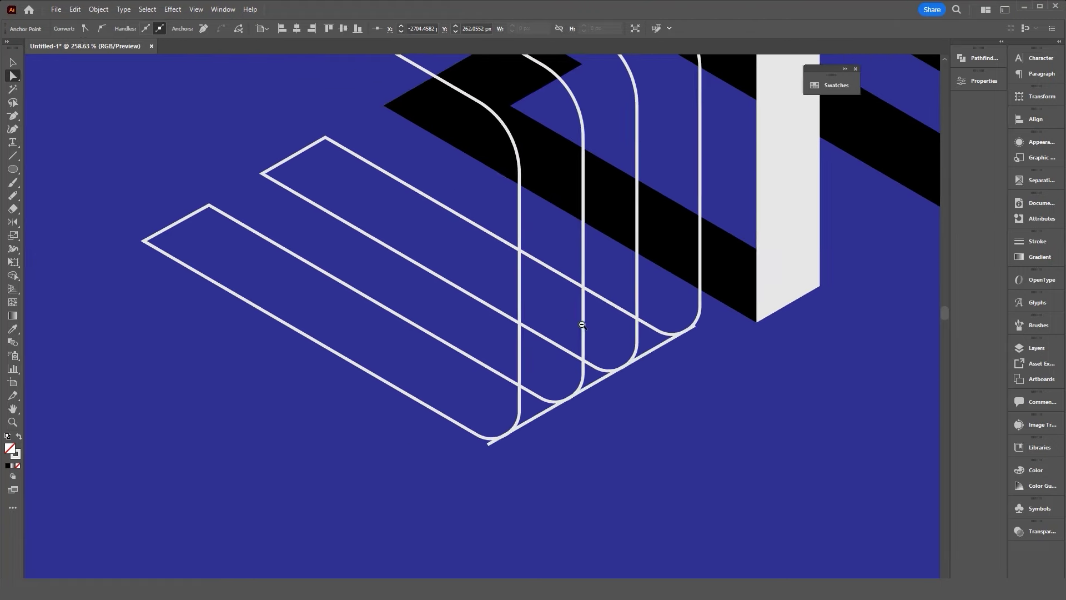
pyautogui.scroll(-1, 581, 338)
pyautogui.click(139, 150)
pyautogui.press('v')
pyautogui.click(436, 297)
pyautogui.scroll(-2, 438, 300)
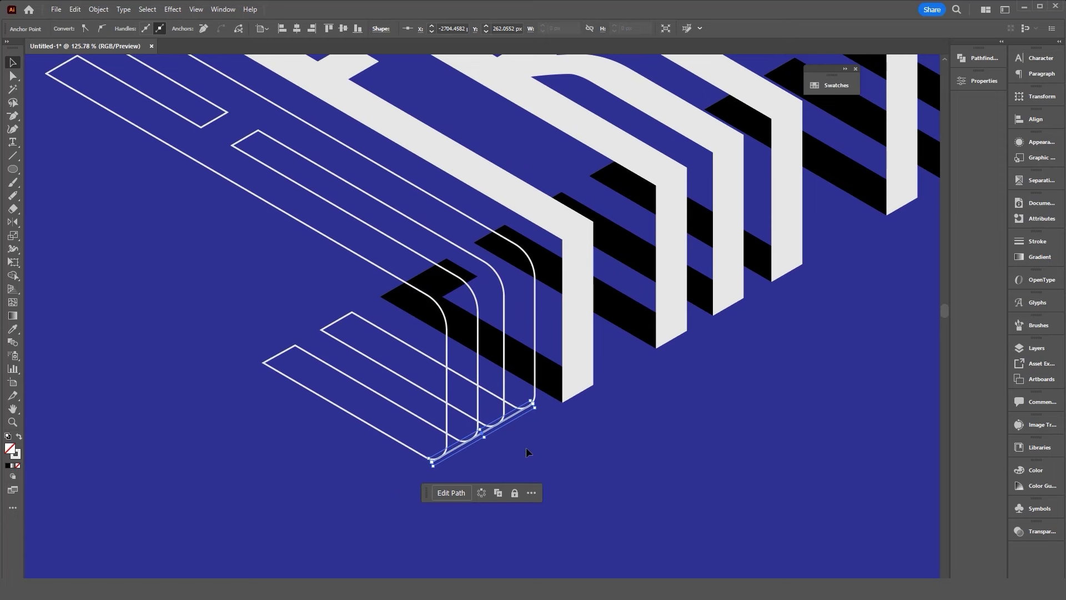
pyautogui.click(465, 466)
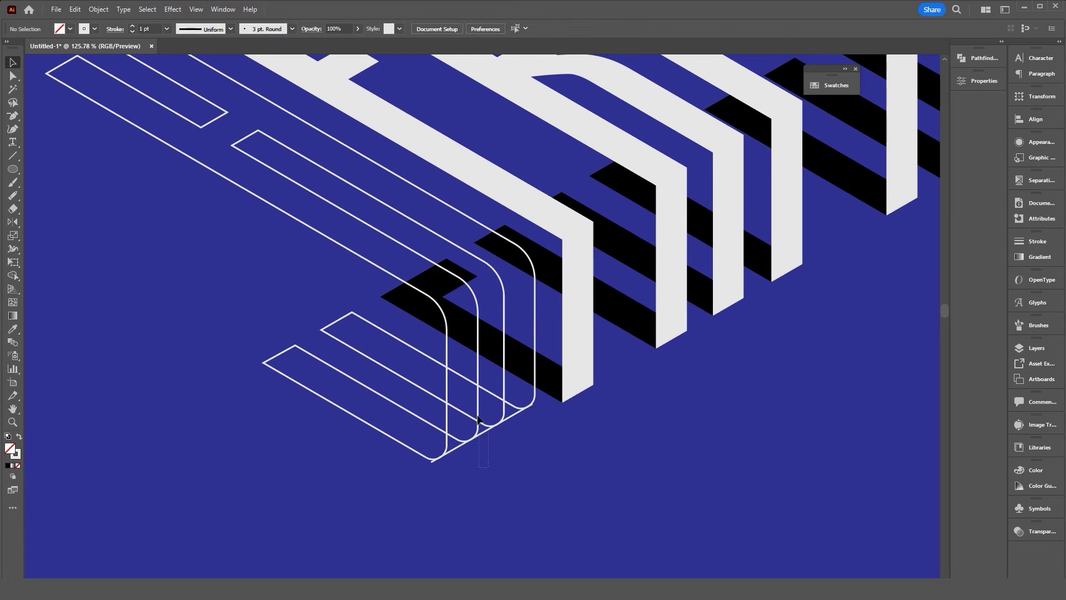
pyautogui.moveTo(477, 419); pyautogui.dragTo(224, 252)
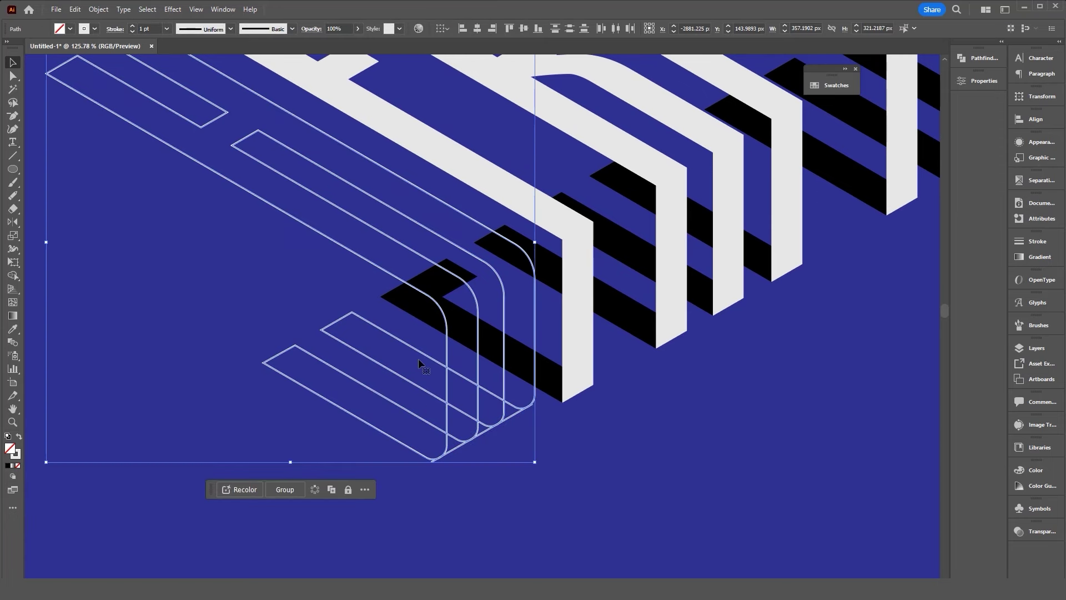
# Merge the two diagonal bars with their vertical bands using Shape Builder
pyautogui.click(13, 275)
pyautogui.moveTo(452, 447); pyautogui.dragTo(469, 364)
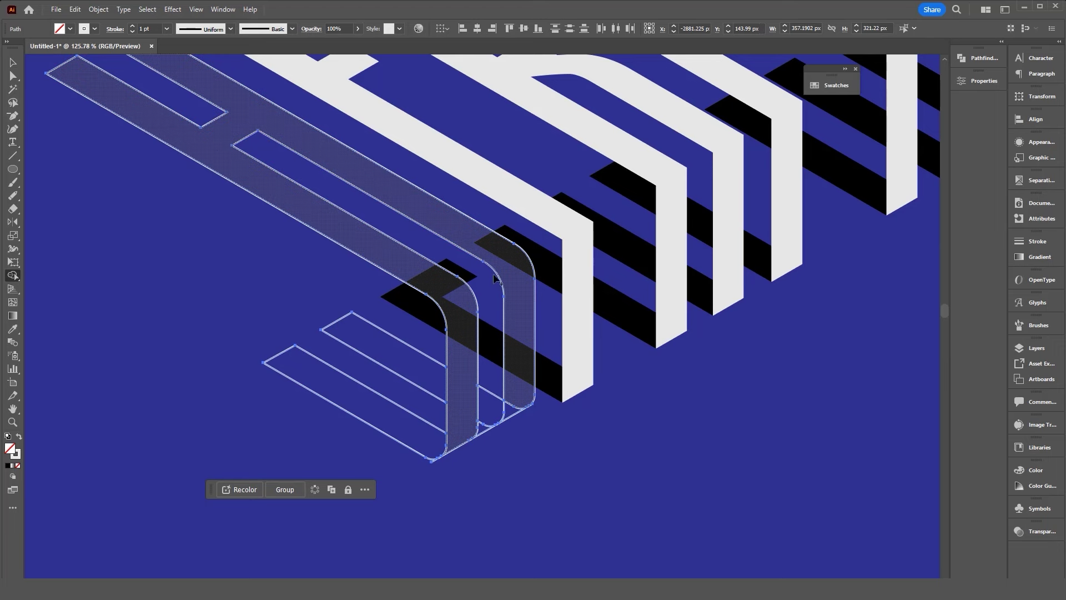
pyautogui.moveTo(520, 384); pyautogui.dragTo(514, 414)
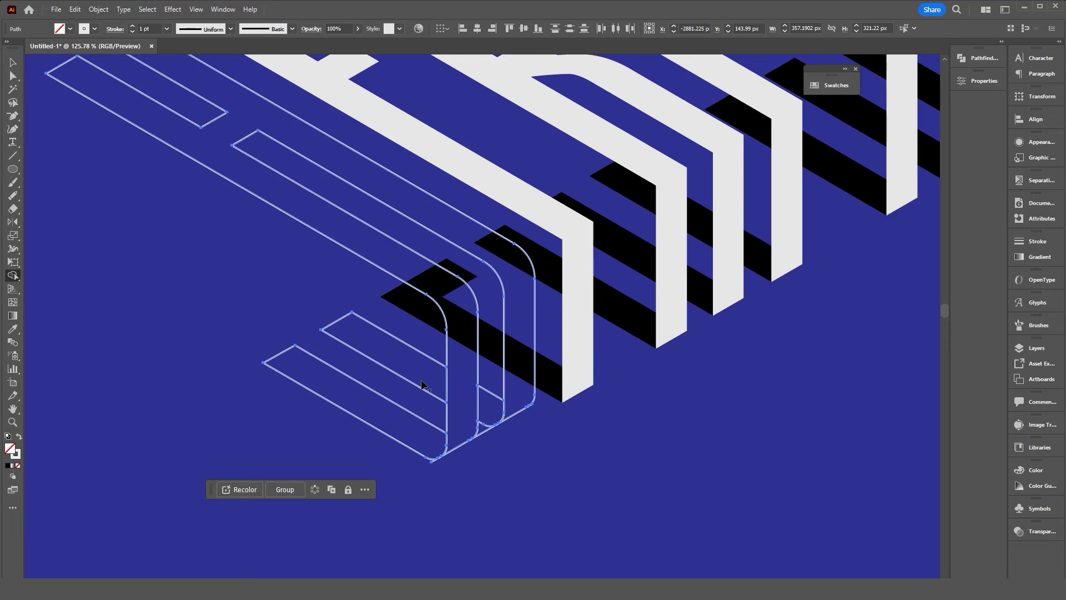
pyautogui.click(489, 408)
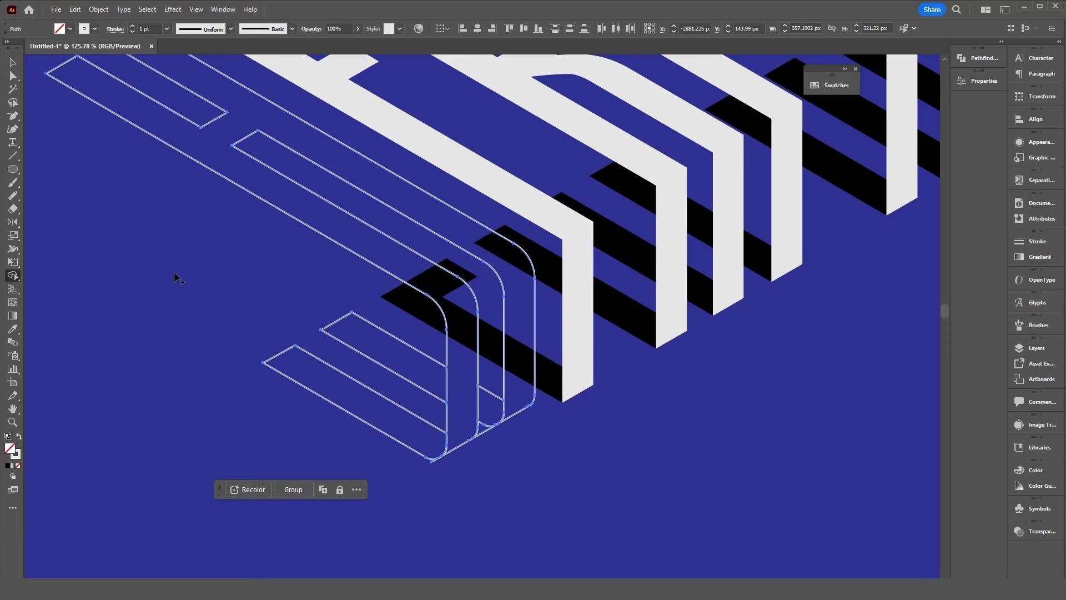
pyautogui.click(13, 63)
pyautogui.click(116, 190)
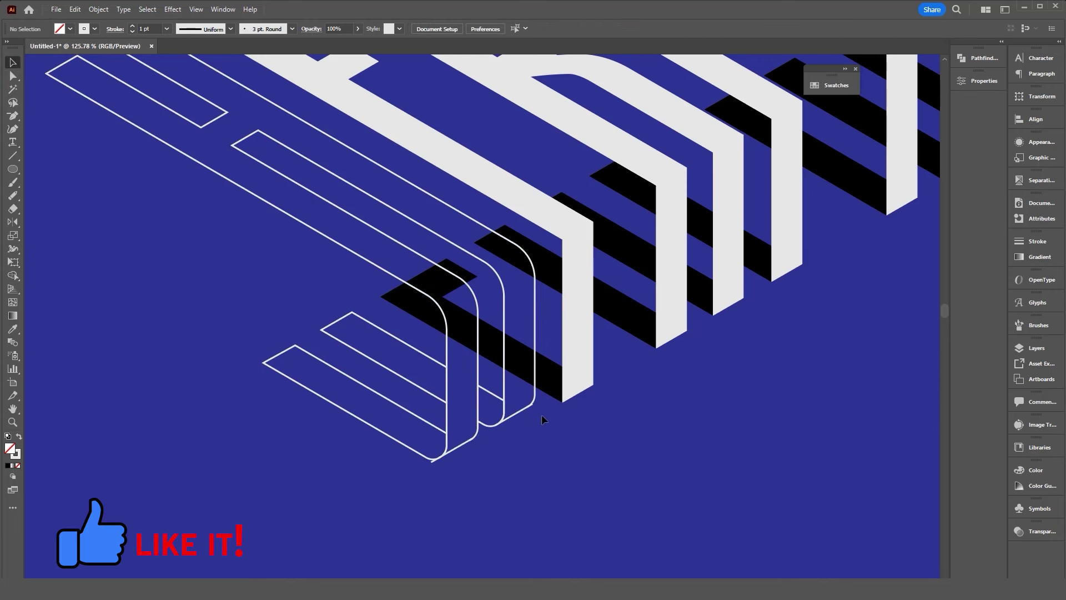
pyautogui.click(435, 461)
# Swap the merged path and both lower bars from outline stroke to solid light grey fill
pyautogui.click(500, 461)
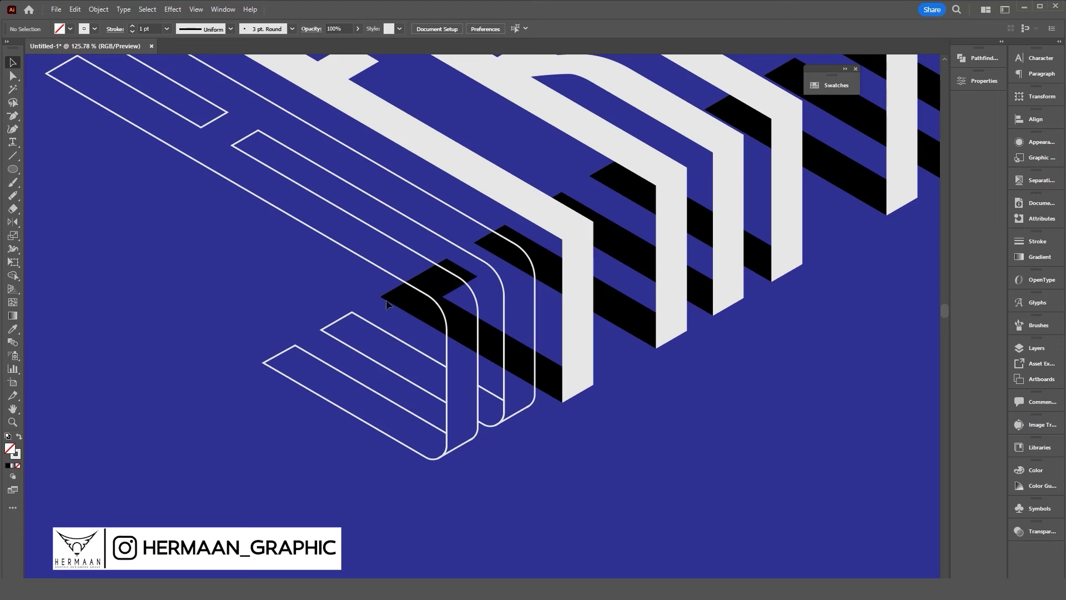
pyautogui.click(401, 244)
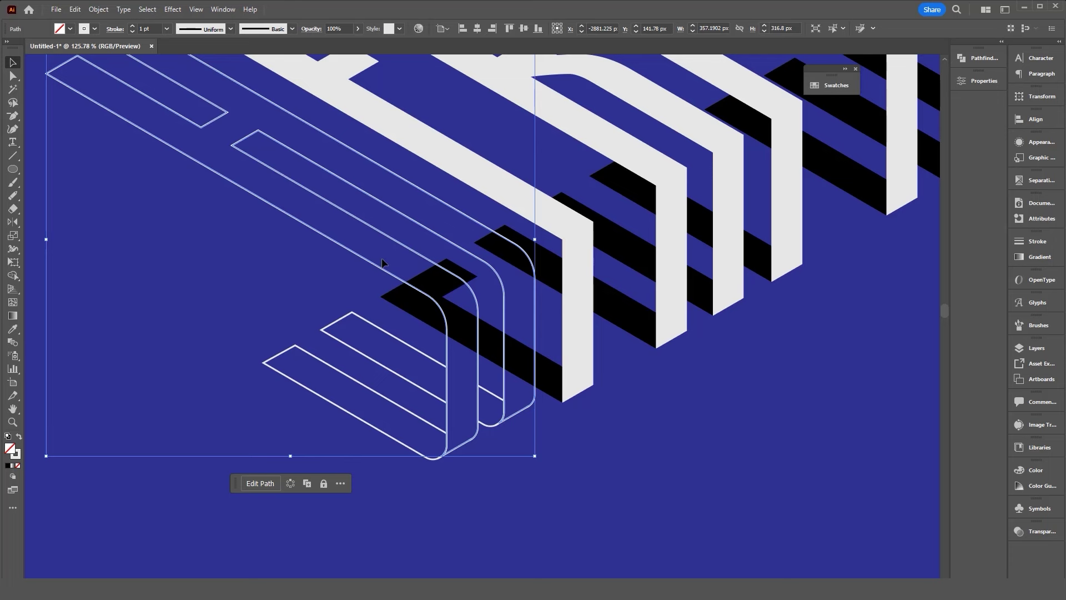
pyautogui.hotkey('shift', 'x')
pyautogui.click(622, 423)
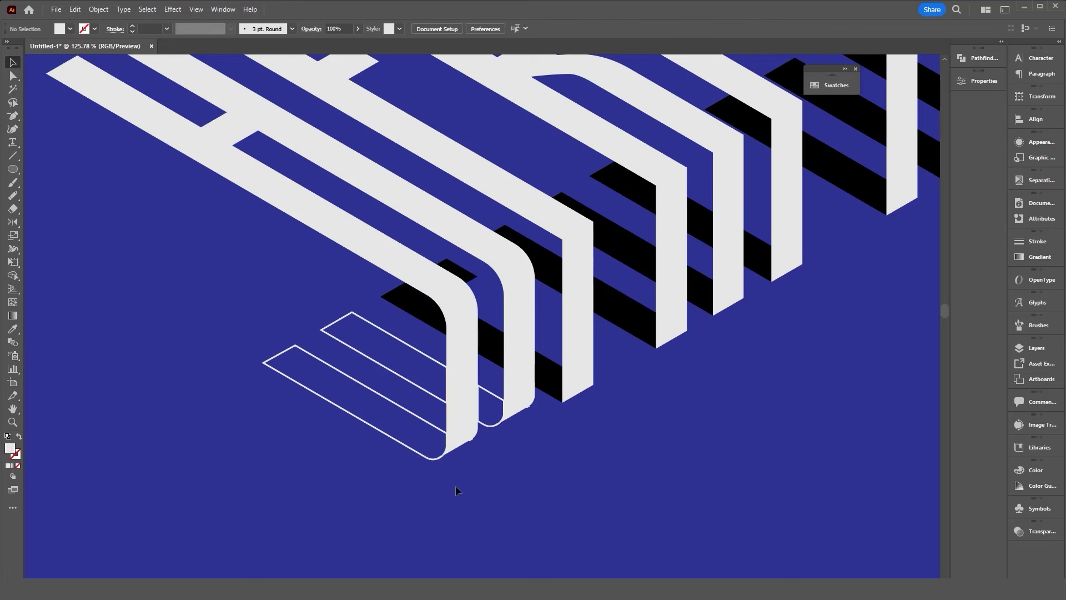
pyautogui.click(485, 441)
pyautogui.click(404, 411)
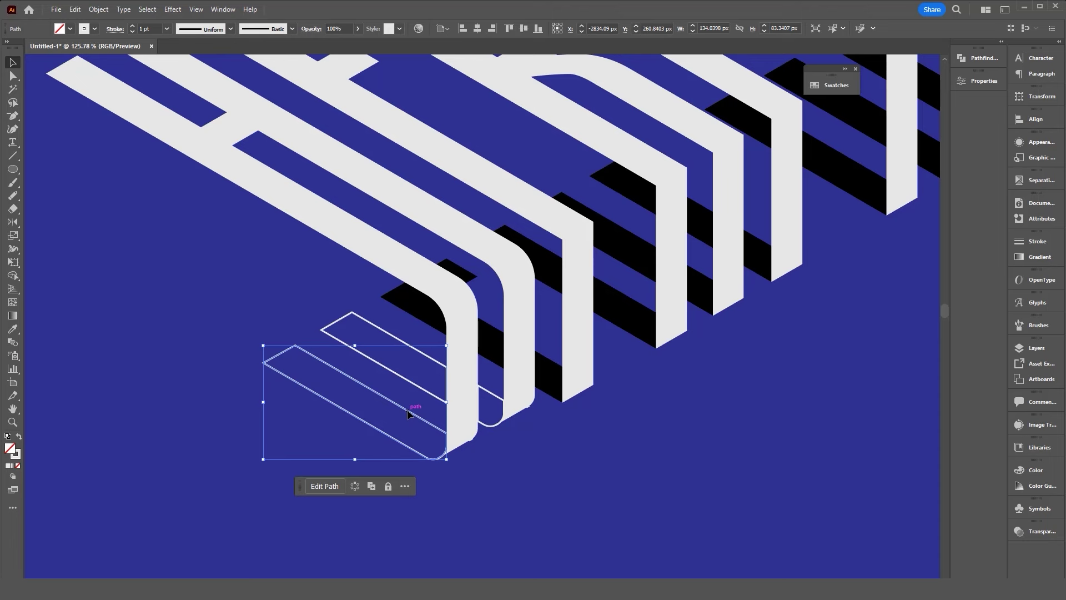
pyautogui.hotkey('shift', 'x')
pyautogui.click(425, 389)
pyautogui.hotkey('shift', 'x')
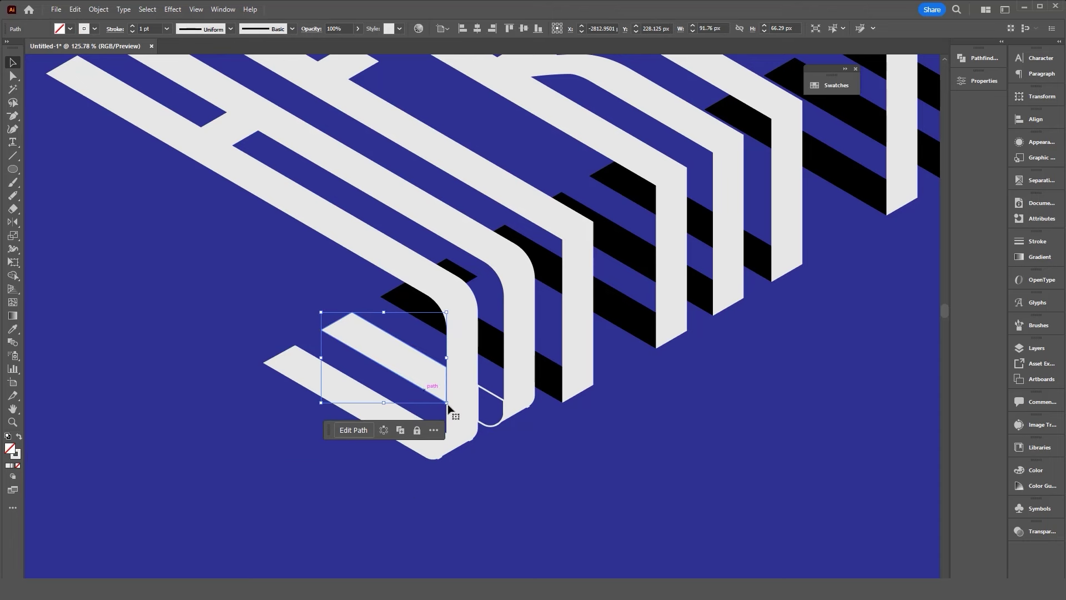
# Fill the corner piece and eyedropper black onto it and both lower bars
pyautogui.click(489, 392)
pyautogui.hotkey('shift', 'x')
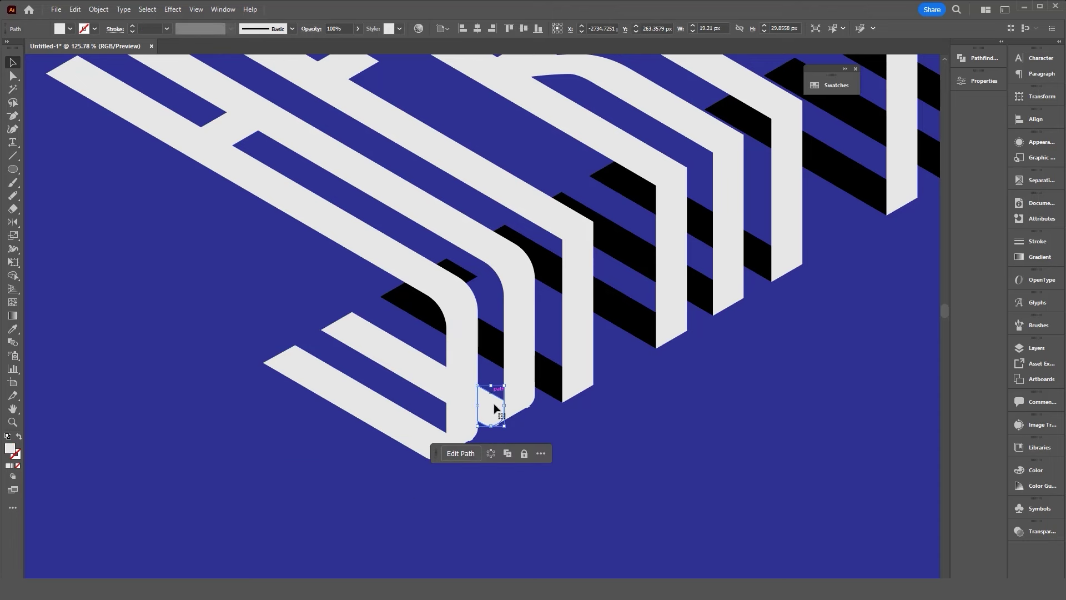
pyautogui.keyDown('shift'); pyautogui.click(432, 376); pyautogui.keyUp('shift')
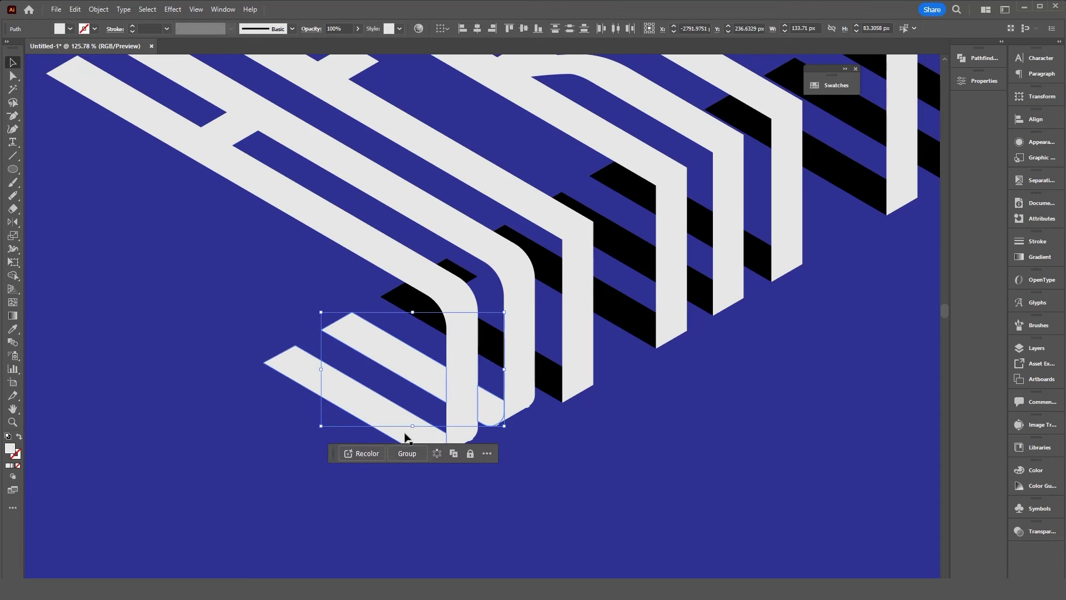
pyautogui.keyDown('shift'); pyautogui.click(405, 436); pyautogui.keyUp('shift')
pyautogui.press('i')
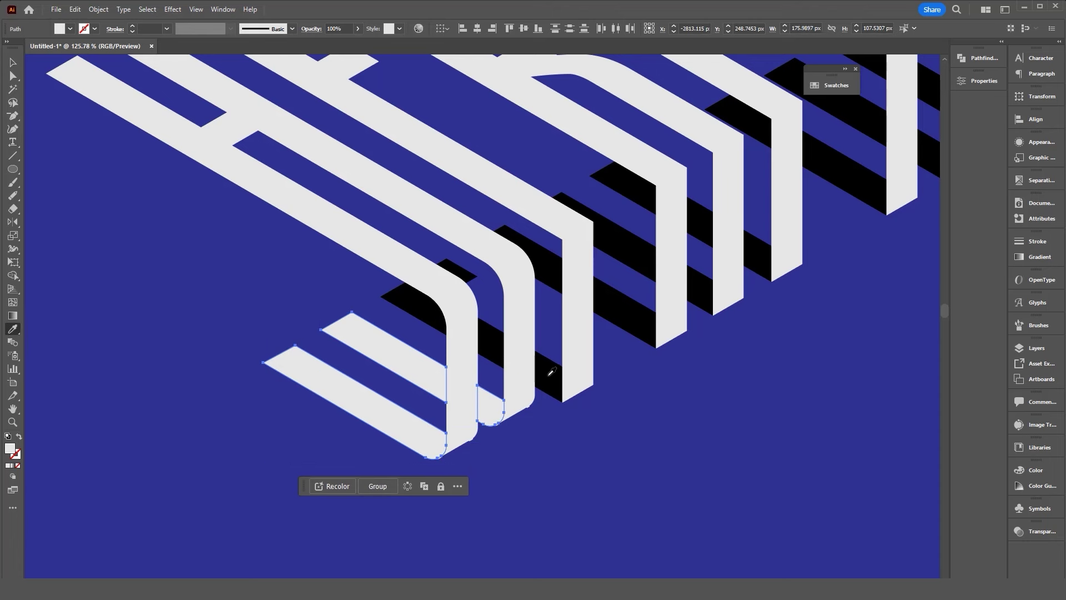
pyautogui.click(551, 372)
pyautogui.click(12, 63)
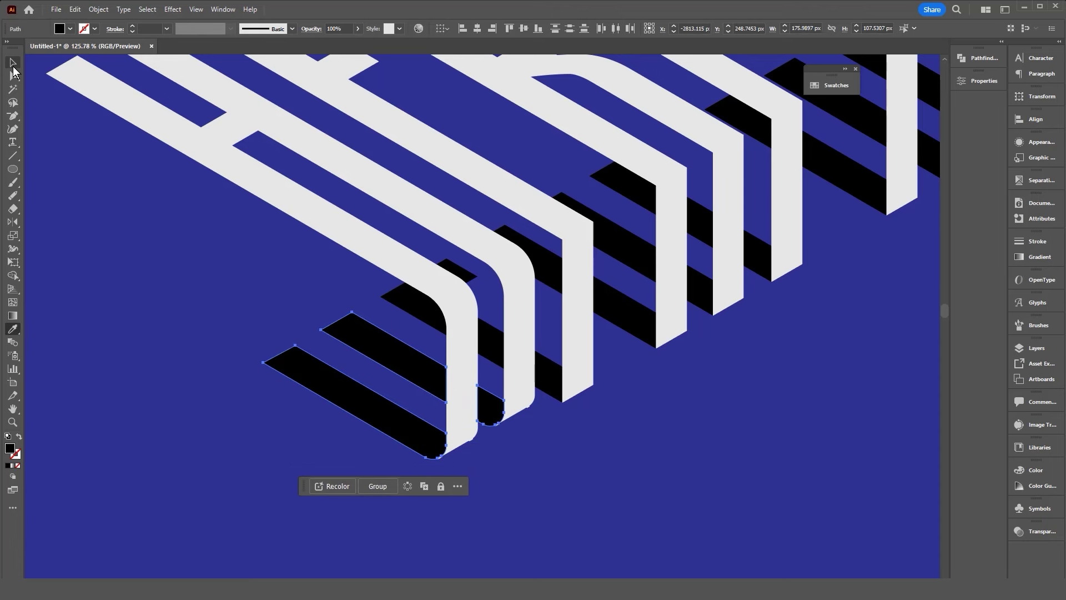
pyautogui.click(222, 253)
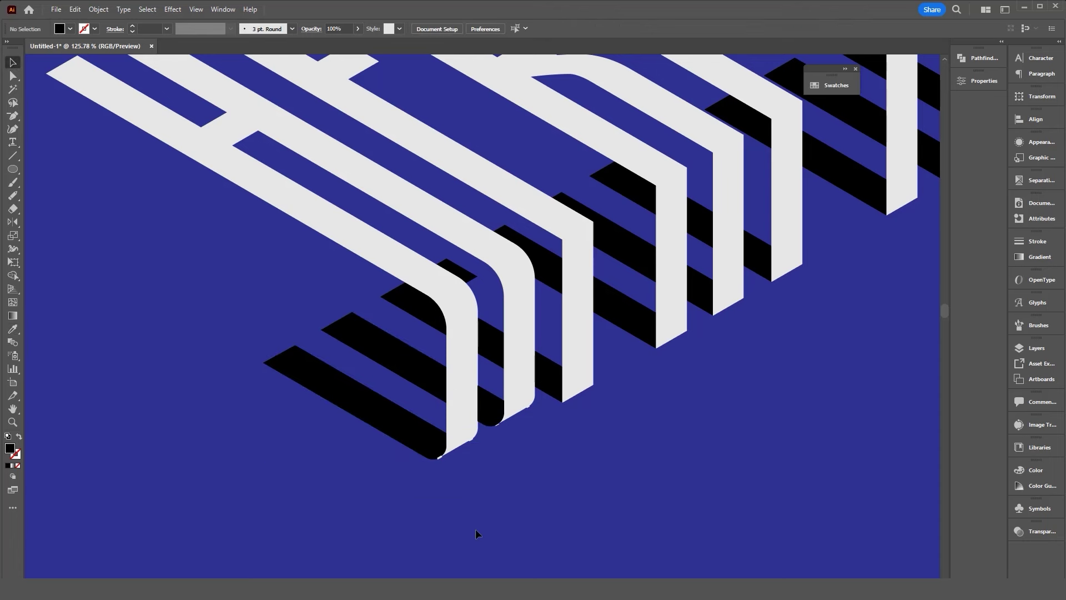
pyautogui.moveTo(507, 481); pyautogui.dragTo(605, 467)
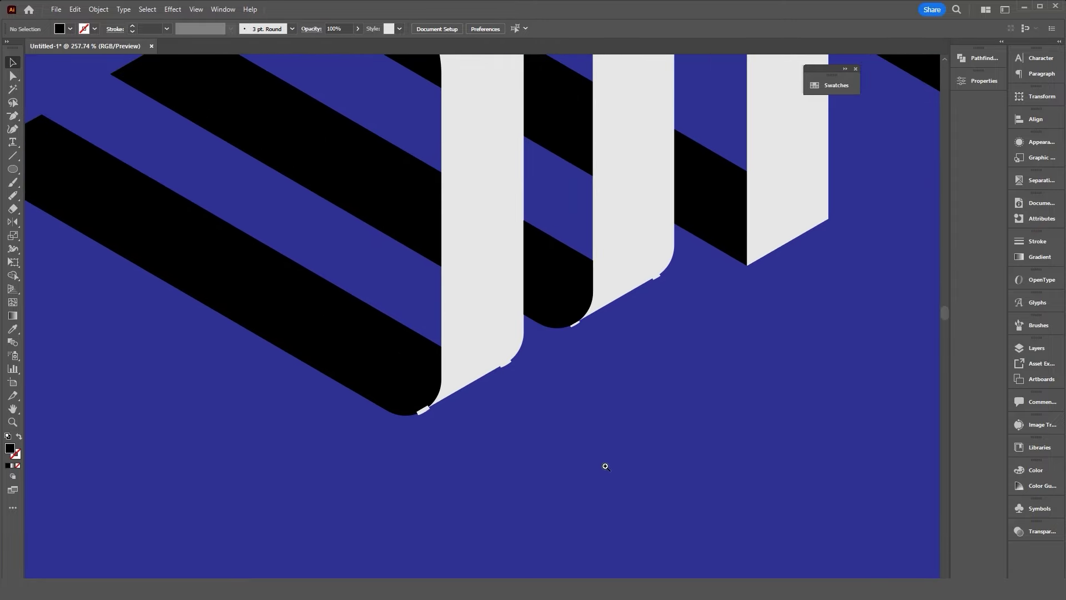
# Delete the first white sliver at the corner and check the neighbouring pieces
pyautogui.click(423, 410)
pyautogui.press('Delete')
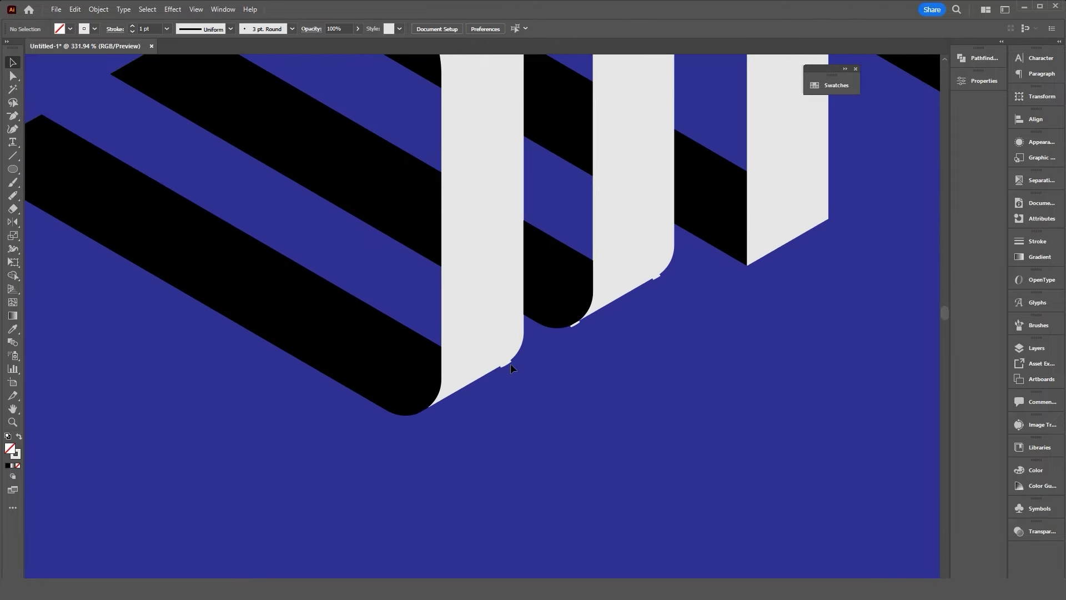
pyautogui.click(508, 365)
pyautogui.click(554, 365)
pyautogui.click(578, 327)
pyautogui.click(611, 327)
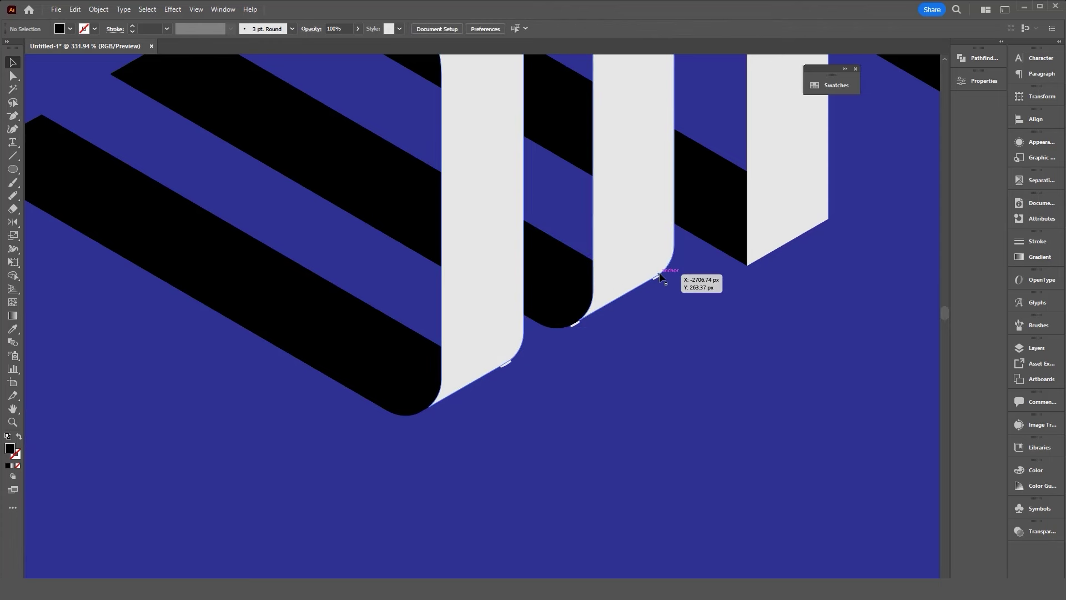
pyautogui.click(640, 233)
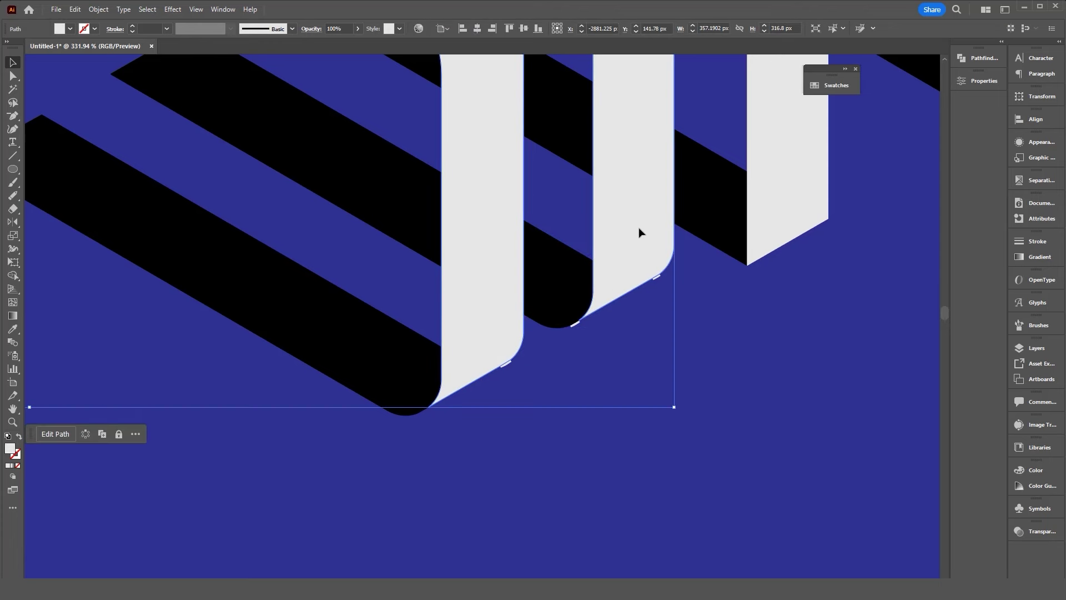
pyautogui.keyDown('shift'); pyautogui.click(566, 303); pyautogui.keyUp('shift')
pyautogui.hotkey('ctrl', 'shift', 'a')
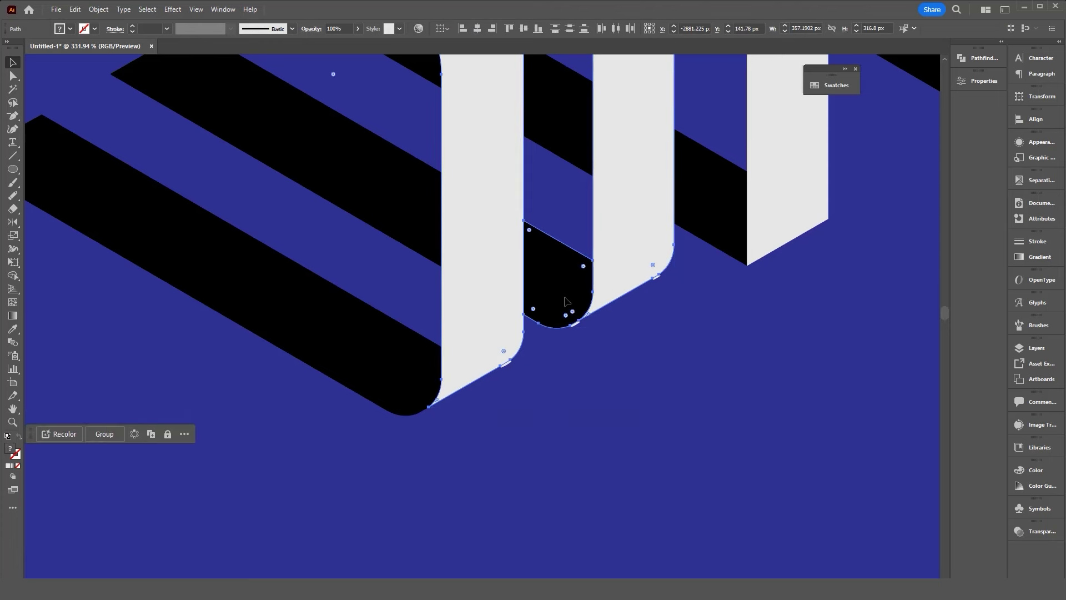
# Delete the three remaining slivers at the black shadow and white band corners
pyautogui.click(577, 321)
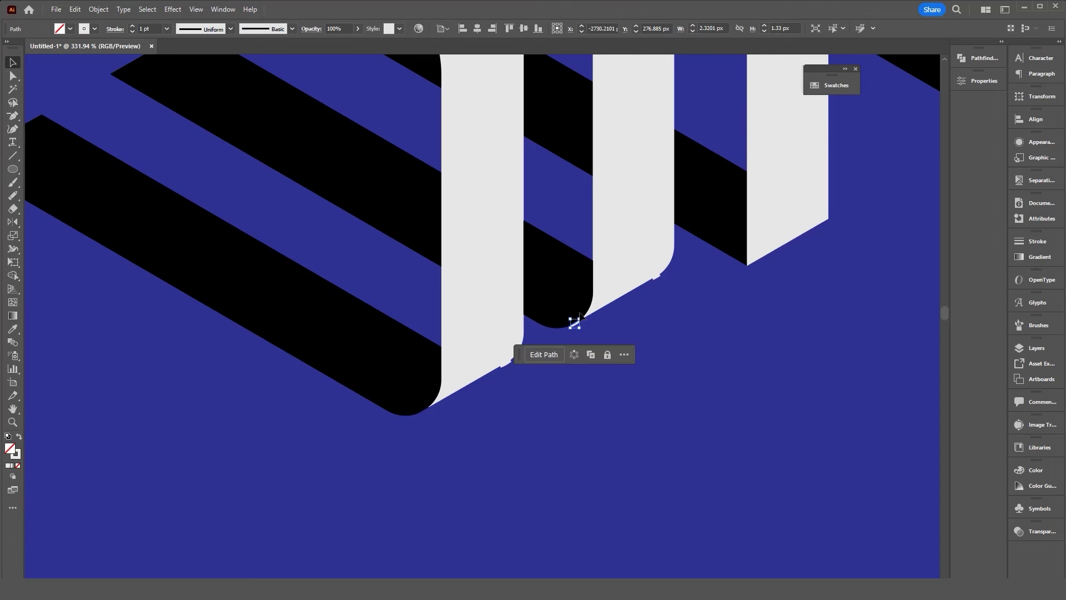
pyautogui.press('Delete')
pyautogui.click(655, 275)
pyautogui.press('Delete')
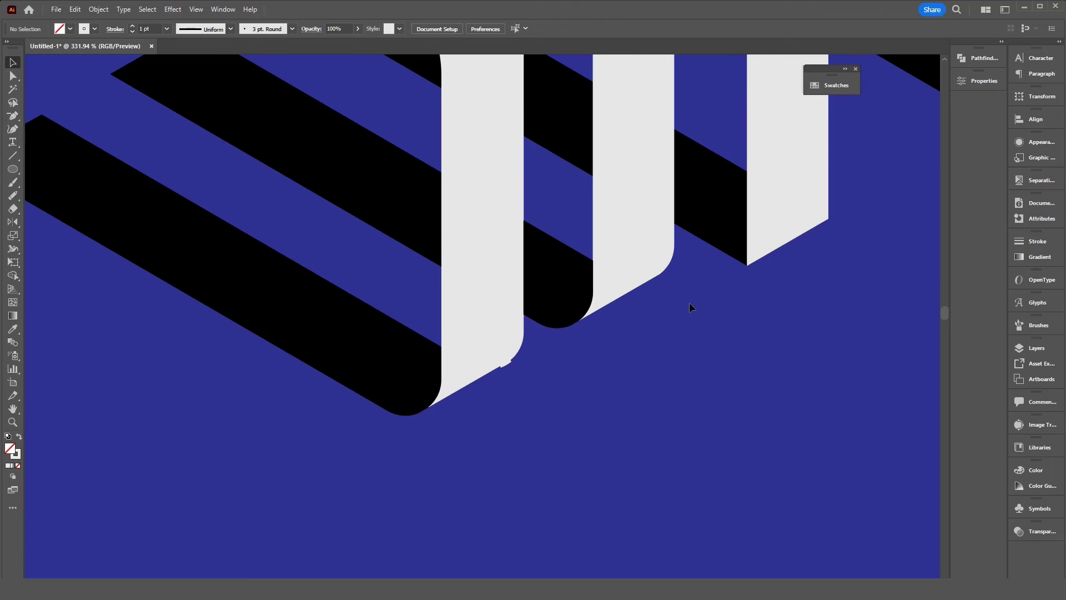
pyautogui.click(505, 363)
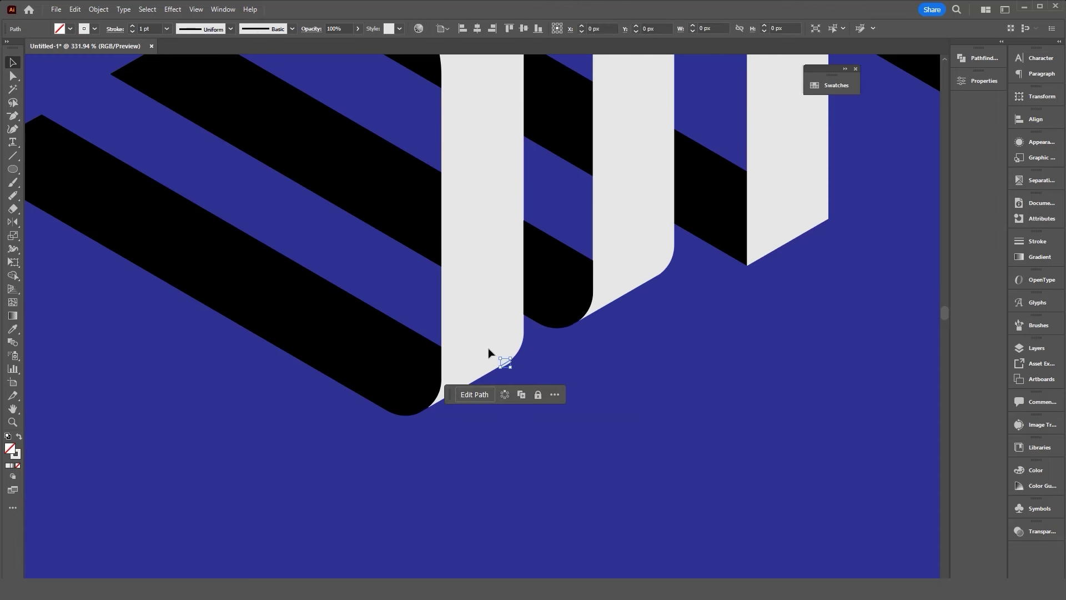
pyautogui.press('Delete')
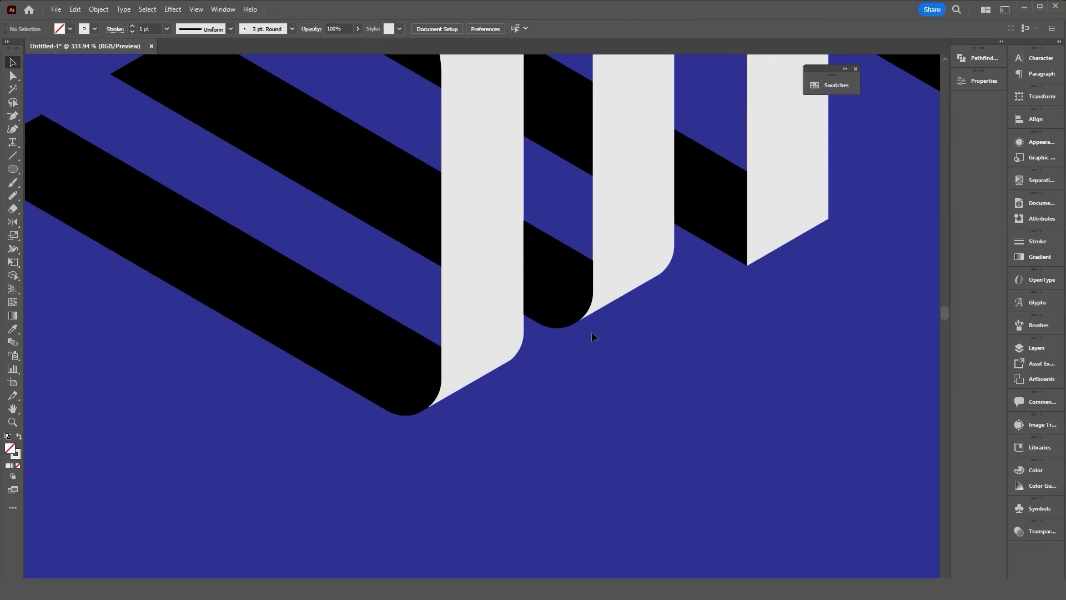
# Fit the artboard, then pan and zoom in on the letters' lower legs and shadows
pyautogui.scroll(-4, 476, 348)
pyautogui.scroll(2, 476, 348)
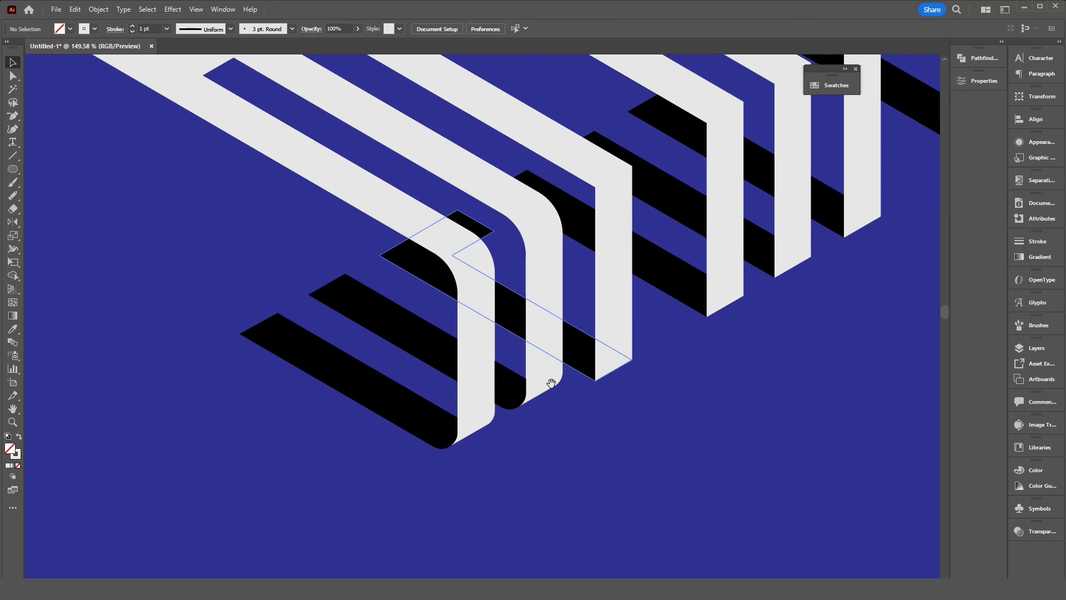
pyautogui.click(552, 387)
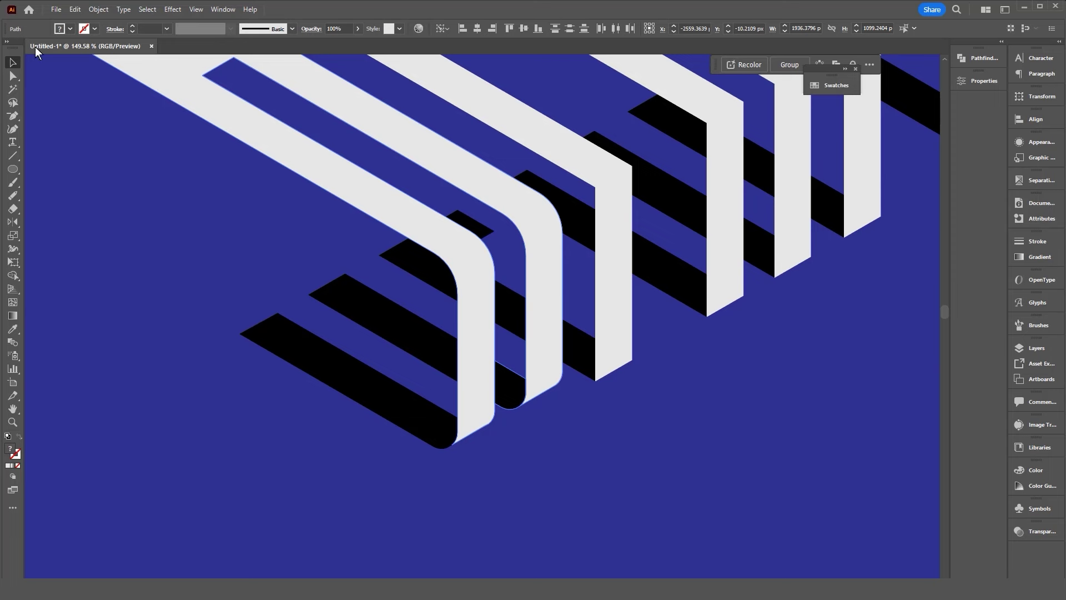
pyautogui.hotkey('ctrl', '0')
pyautogui.click(400, 479)
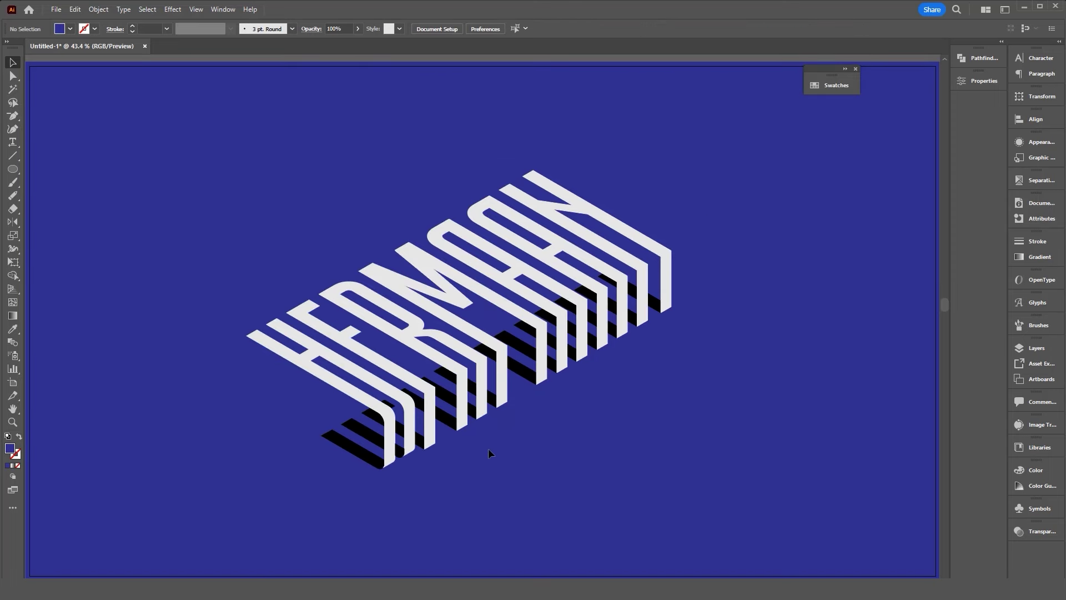
pyautogui.scroll(3, 433, 472)
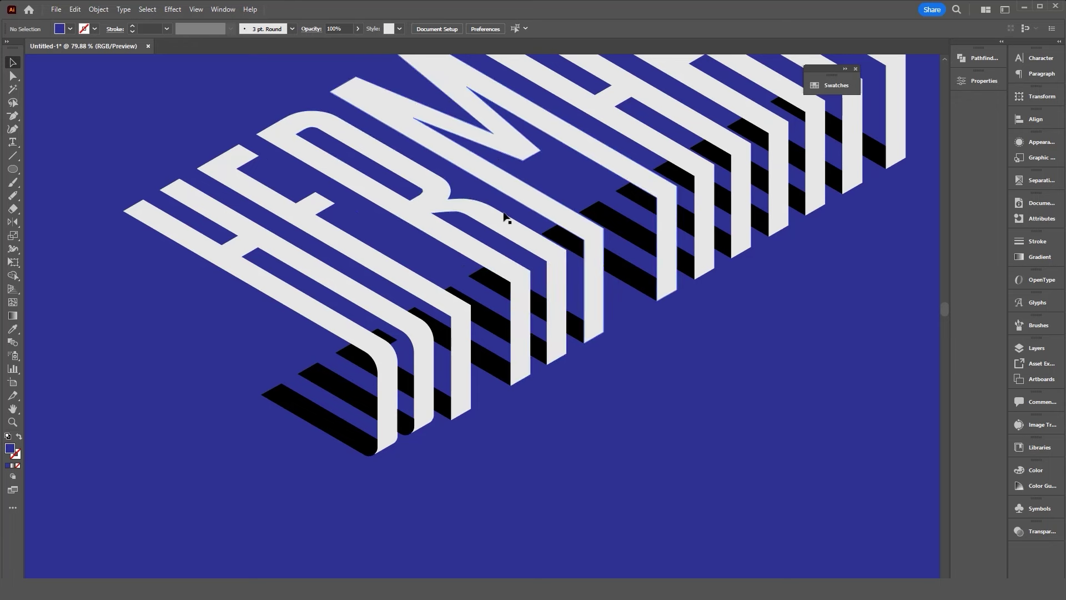
pyautogui.moveTo(411, 181); pyautogui.dragTo(378, 269)
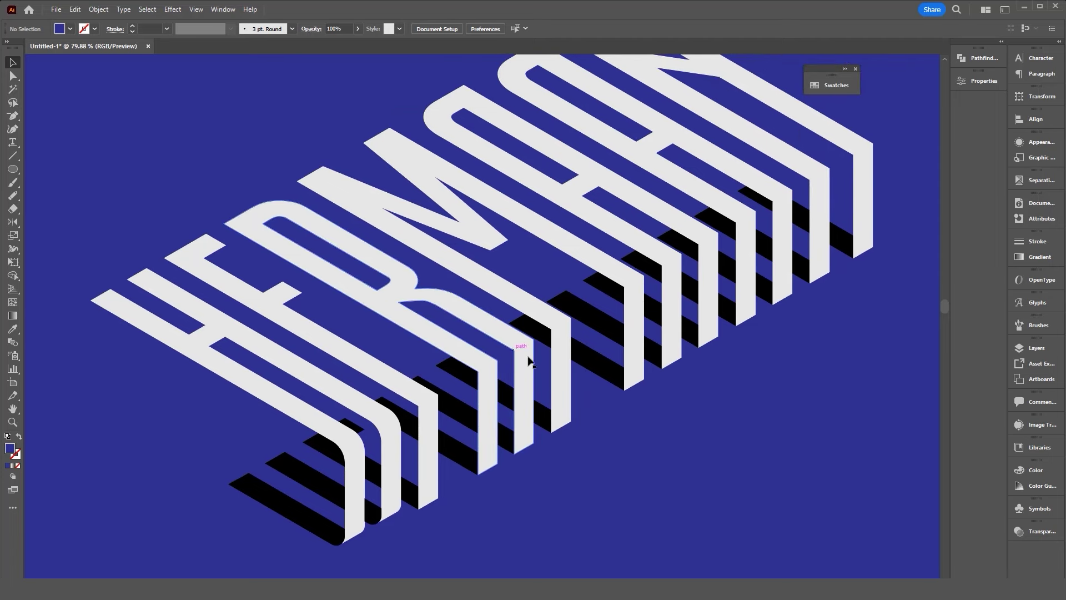
pyautogui.moveTo(507, 448); pyautogui.dragTo(600, 427)
pyautogui.click(600, 426)
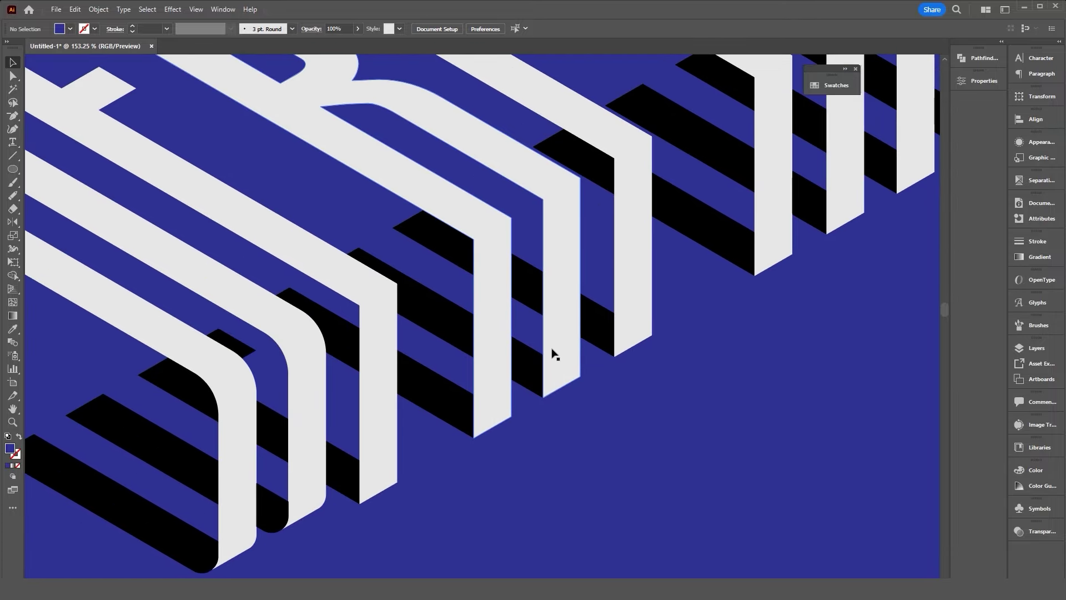
# Convert the white letter group and both black shadow groups from fills to outlines
pyautogui.click(555, 321)
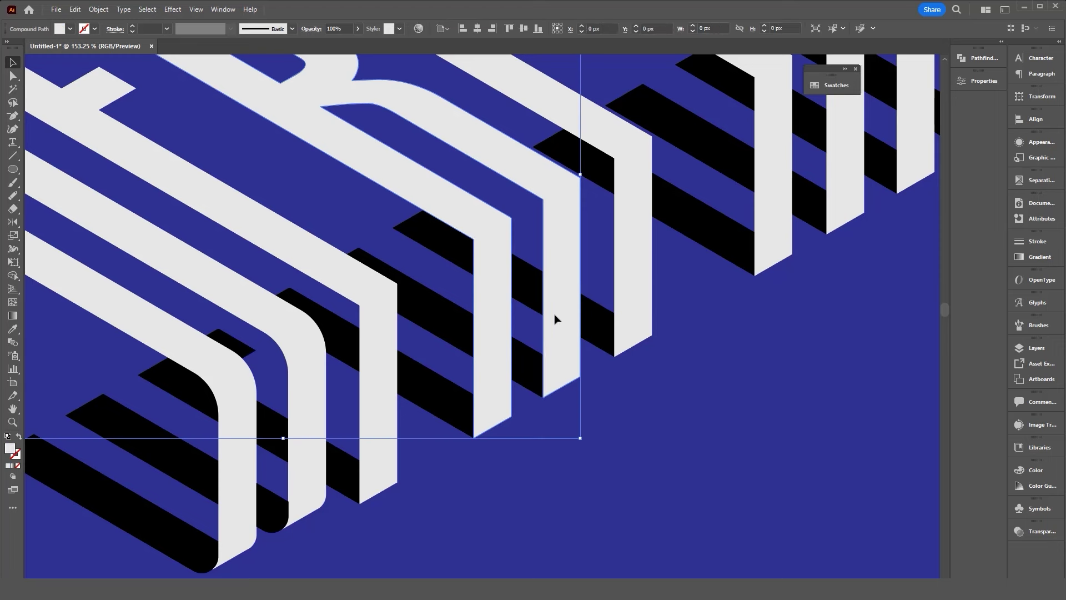
pyautogui.hotkey('shift', 'x')
pyautogui.click(615, 429)
pyautogui.click(450, 363)
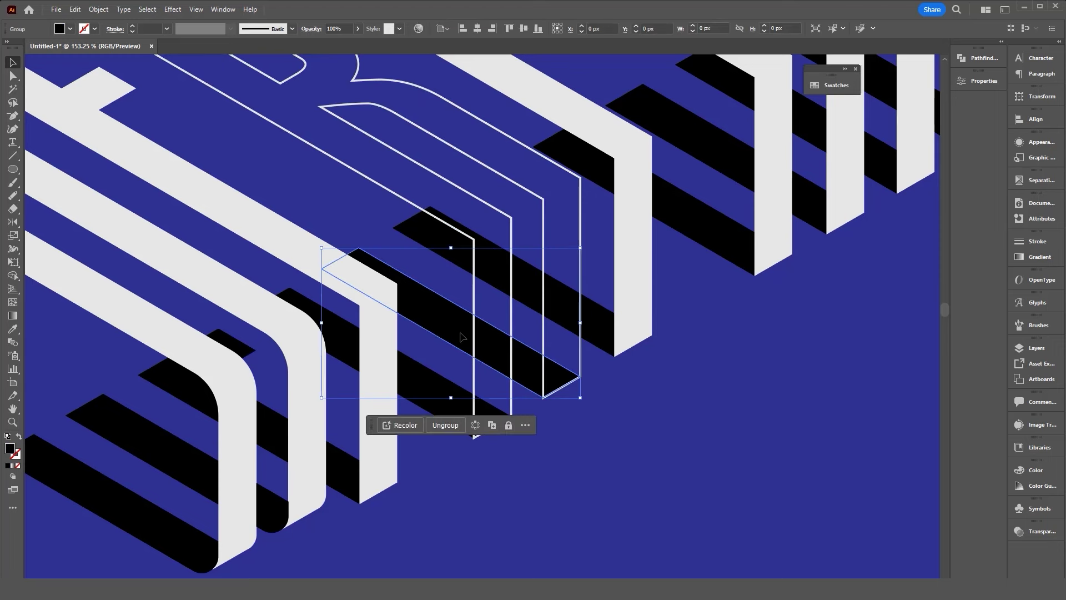
pyautogui.hotkey('shift', 'x')
pyautogui.click(437, 385)
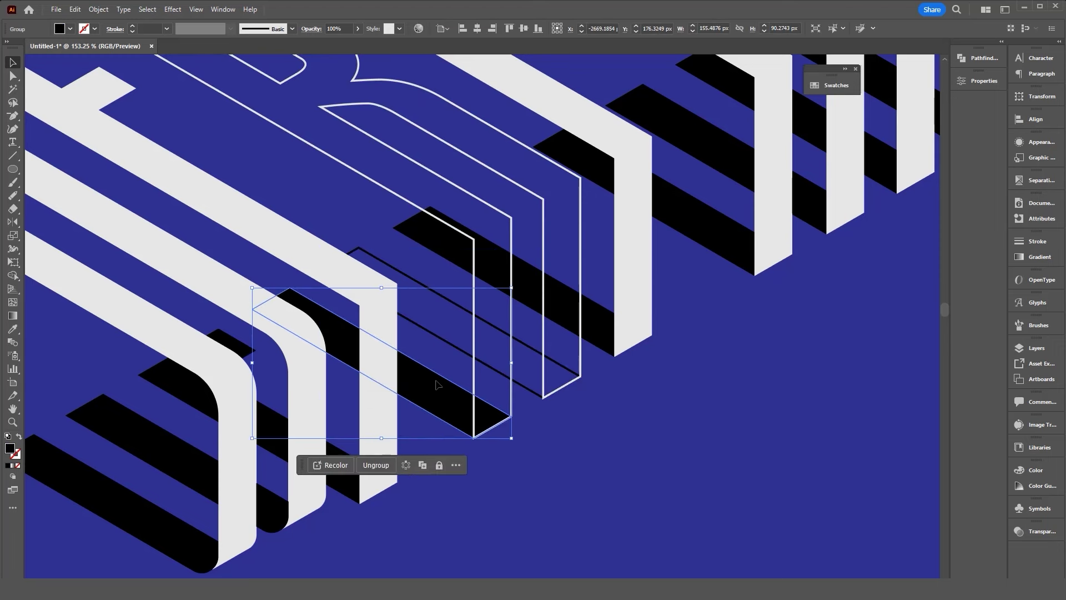
pyautogui.hotkey('shift', 'x')
pyautogui.click(611, 450)
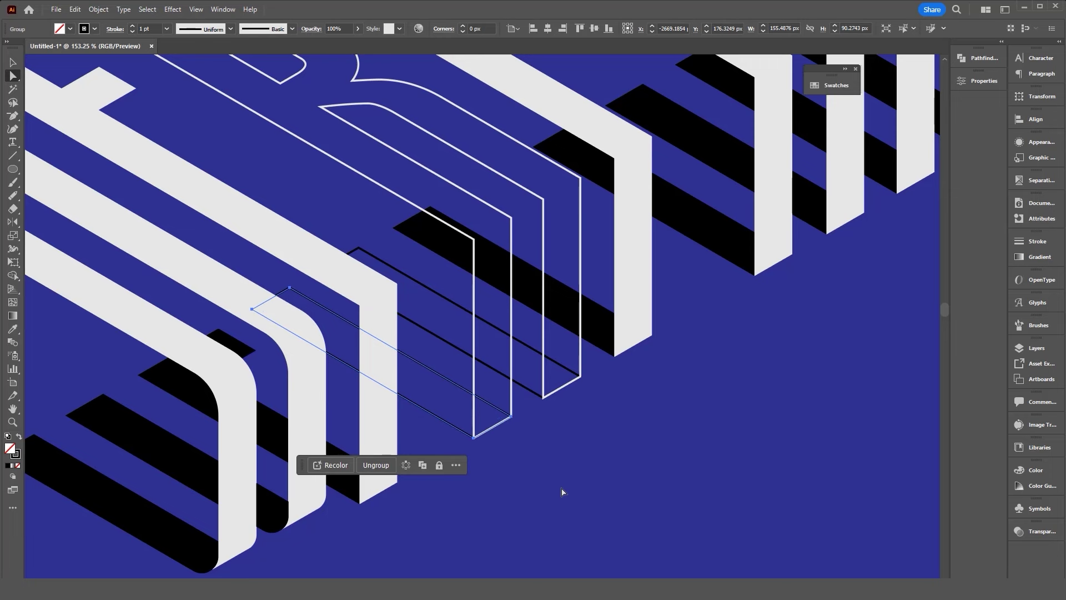
# Delete the unwanted bottom segment and join the open end points into closed outlines
pyautogui.click(493, 426)
pyautogui.keyDown('shift'); pyautogui.click(564, 390); pyautogui.keyUp('shift')
pyautogui.press('Delete')
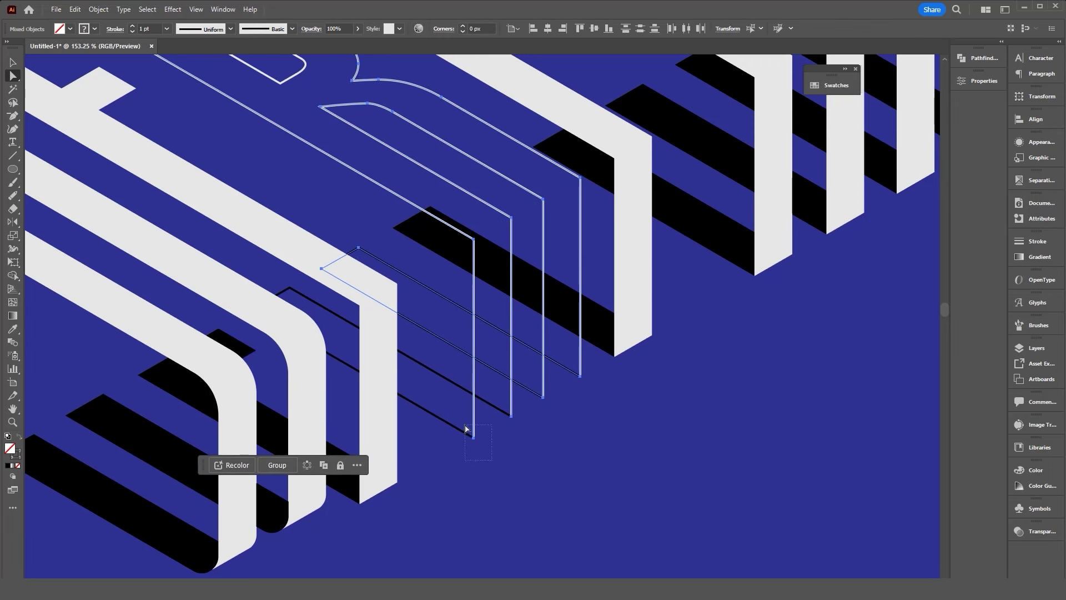
pyautogui.moveTo(492, 459); pyautogui.dragTo(465, 428)
pyautogui.click(222, 30)
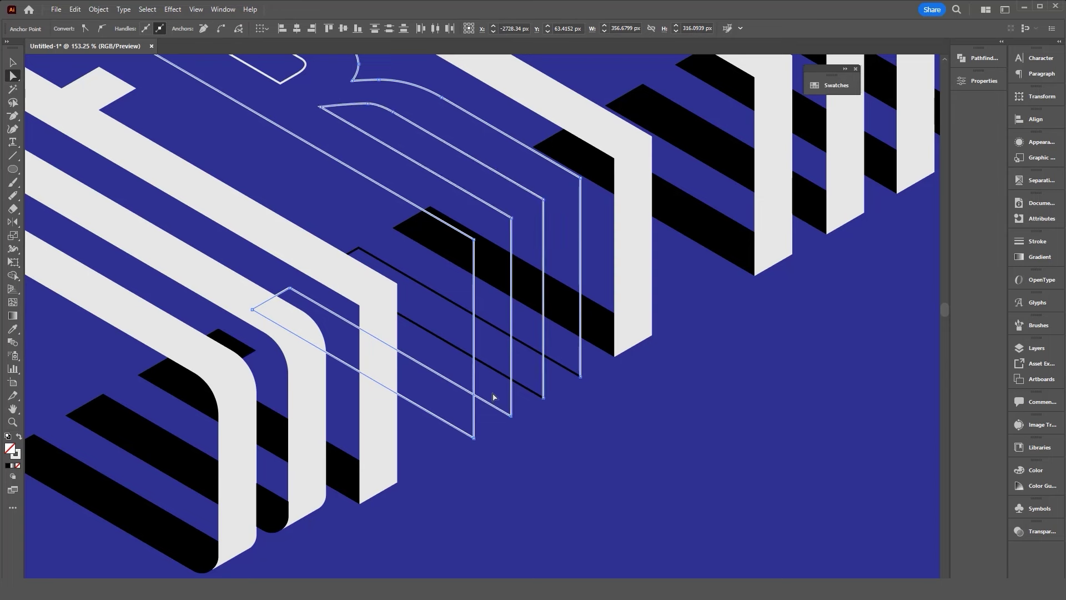
pyautogui.click(599, 389)
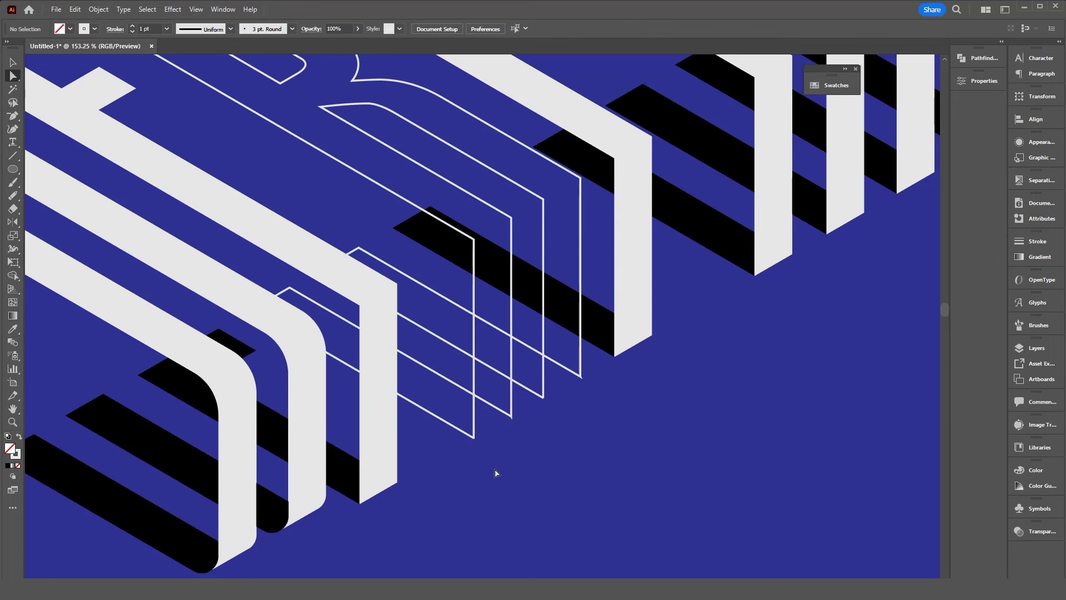
pyautogui.scroll(5, 610, 459)
# Align the four lower corner anchors of the outlined legs with their stroke lines
pyautogui.click(477, 426)
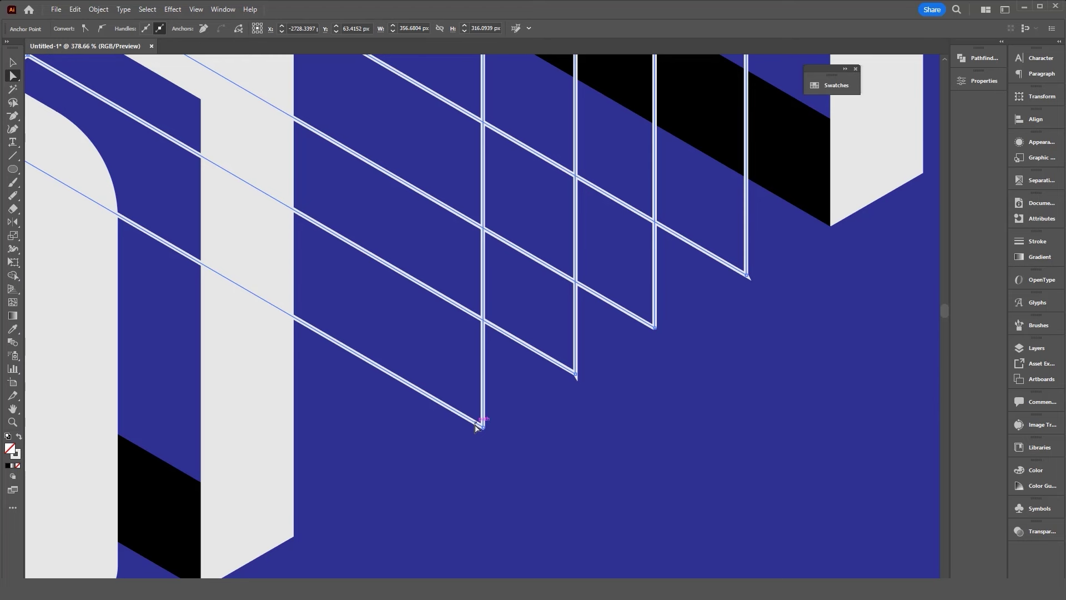
pyautogui.moveTo(476, 427); pyautogui.dragTo(447, 403)
pyautogui.moveTo(570, 374); pyautogui.dragTo(566, 371)
pyautogui.moveTo(654, 328); pyautogui.dragTo(651, 327)
pyautogui.moveTo(745, 274); pyautogui.dragTo(725, 262)
pyautogui.press('p')
pyautogui.hotkey('ctrl', 'shift', 'a')
pyautogui.scroll(-5, 659, 407)
# Round the bottom corners with a 20 px, then 30 px corner radius
pyautogui.click(507, 446)
pyautogui.moveTo(616, 410); pyautogui.dragTo(597, 385)
pyautogui.click(289, 29)
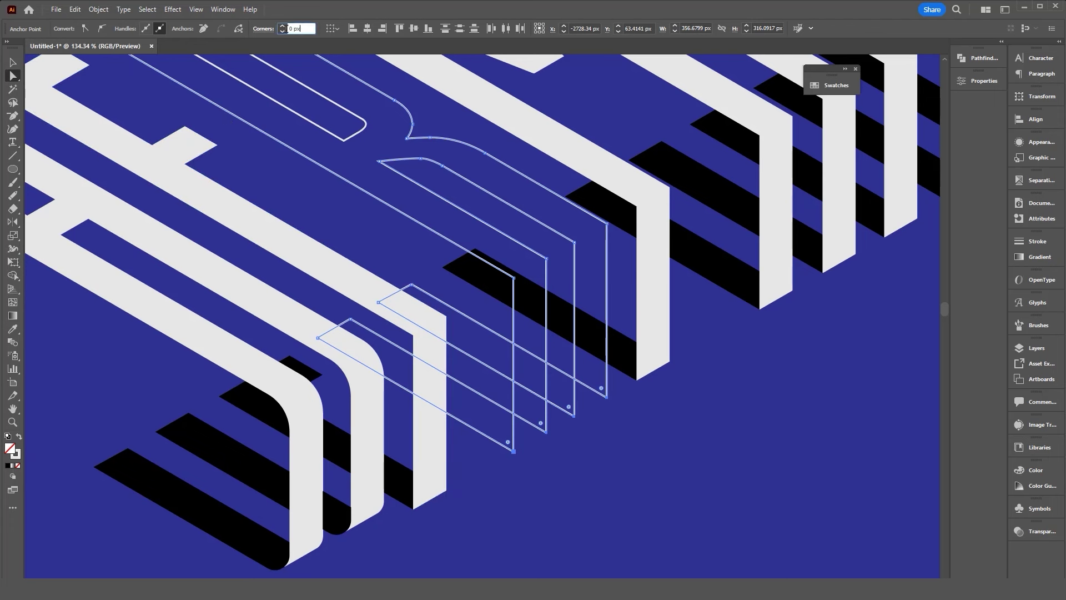
pyautogui.write('20')
pyautogui.press('Return')
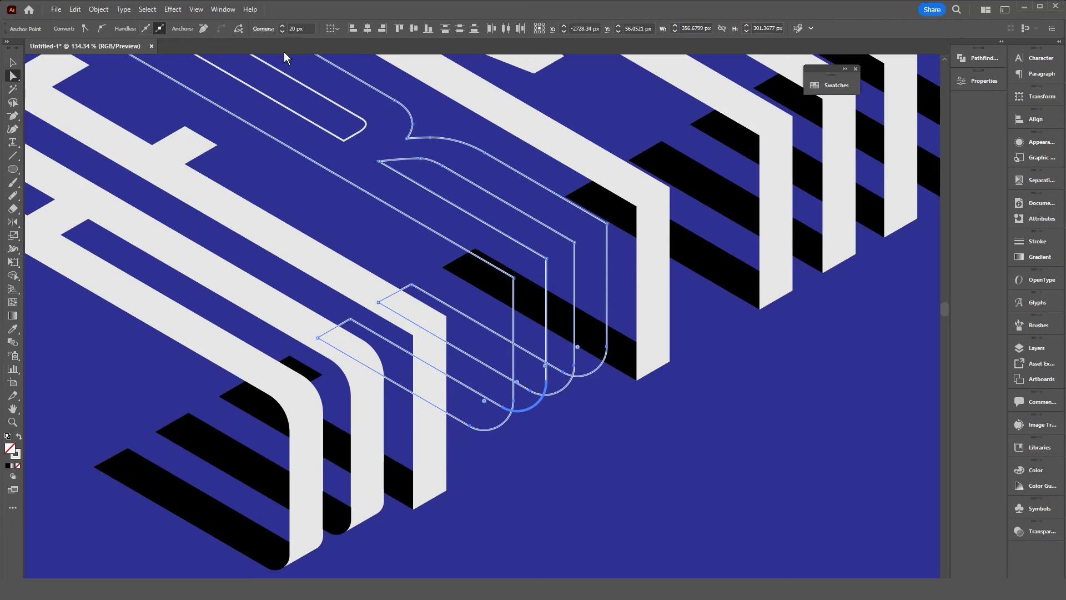
pyautogui.click(298, 28)
pyautogui.write('30')
pyautogui.press('Return')
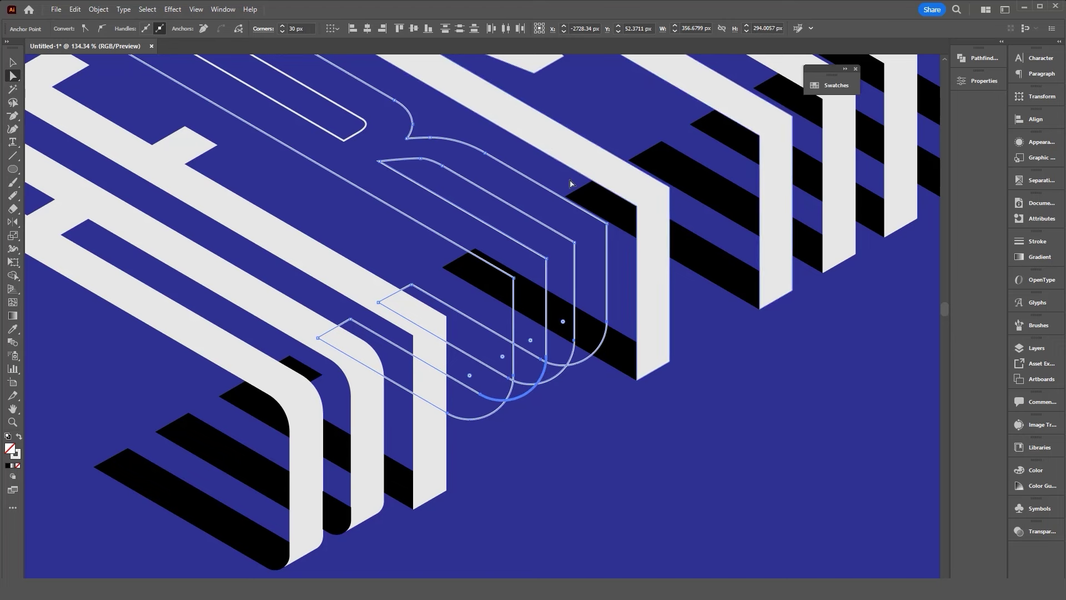
# Round the four top corners into large arcs with the live-corner widget
pyautogui.click(513, 276)
pyautogui.keyDown('shift'); pyautogui.click(546, 258); pyautogui.keyUp('shift')
pyautogui.keyDown('shift'); pyautogui.click(574, 243); pyautogui.keyUp('shift')
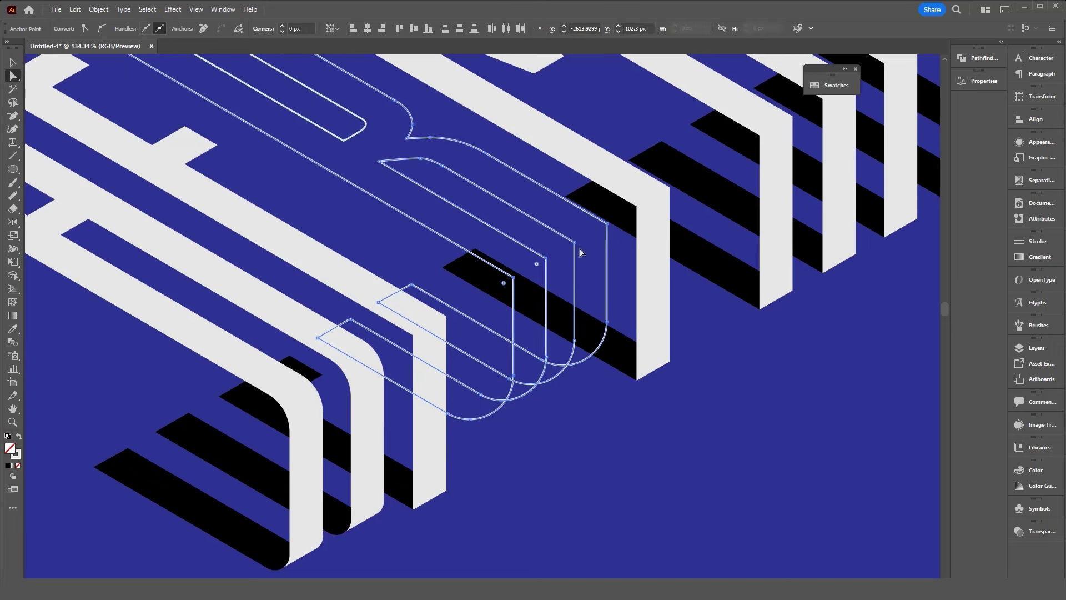
pyautogui.keyDown('shift'); pyautogui.click(607, 223); pyautogui.keyUp('shift')
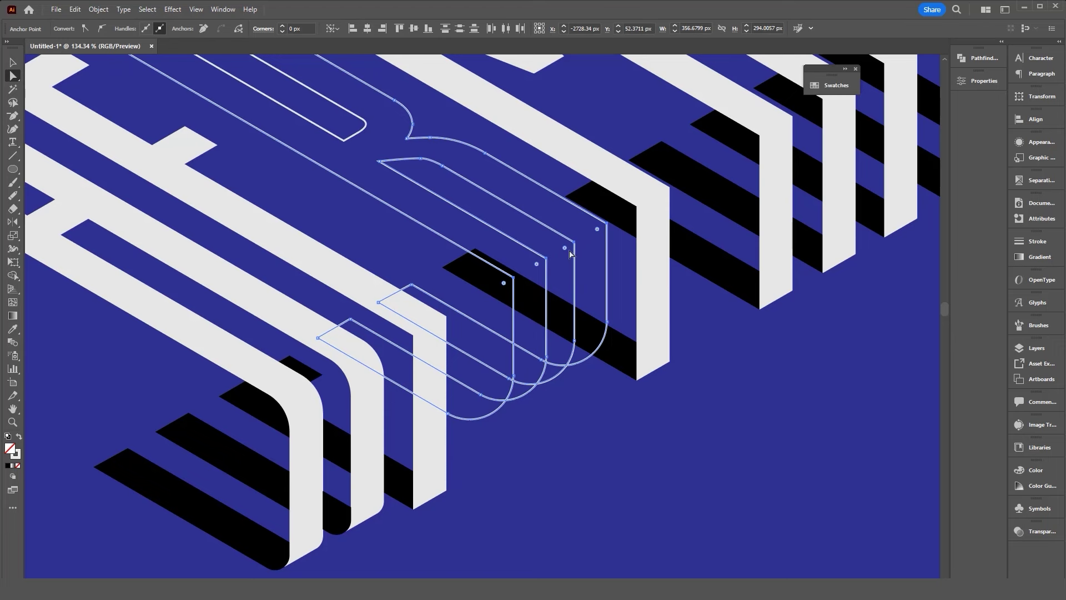
pyautogui.moveTo(558, 262); pyautogui.dragTo(376, 303)
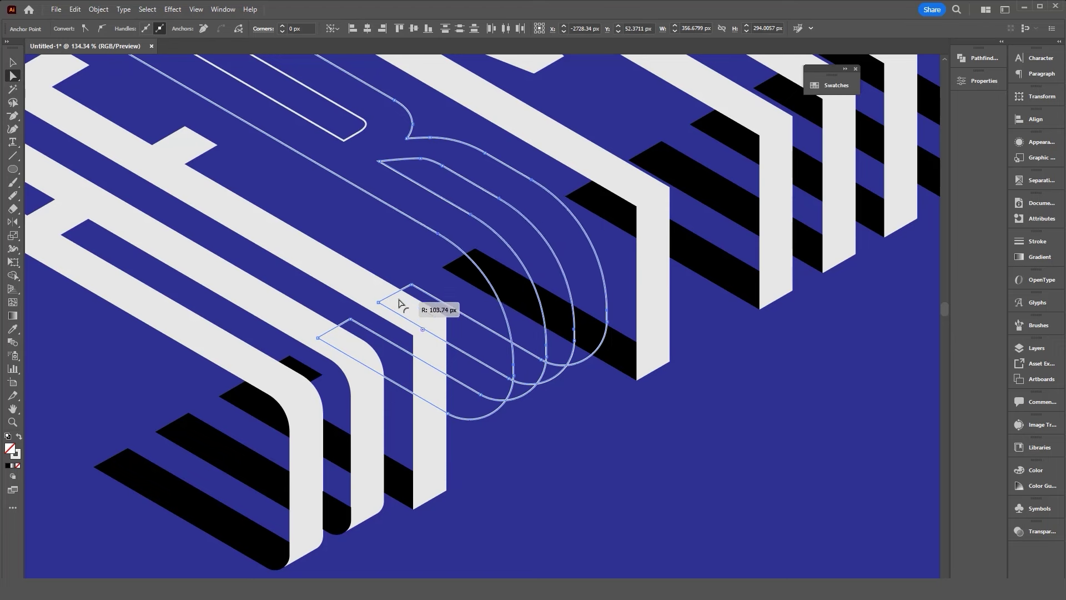
pyautogui.moveTo(377, 303)
pyautogui.mouseDown()
pyautogui.moveTo(507, 268)
pyautogui.moveTo(467, 317)
pyautogui.mouseUp()
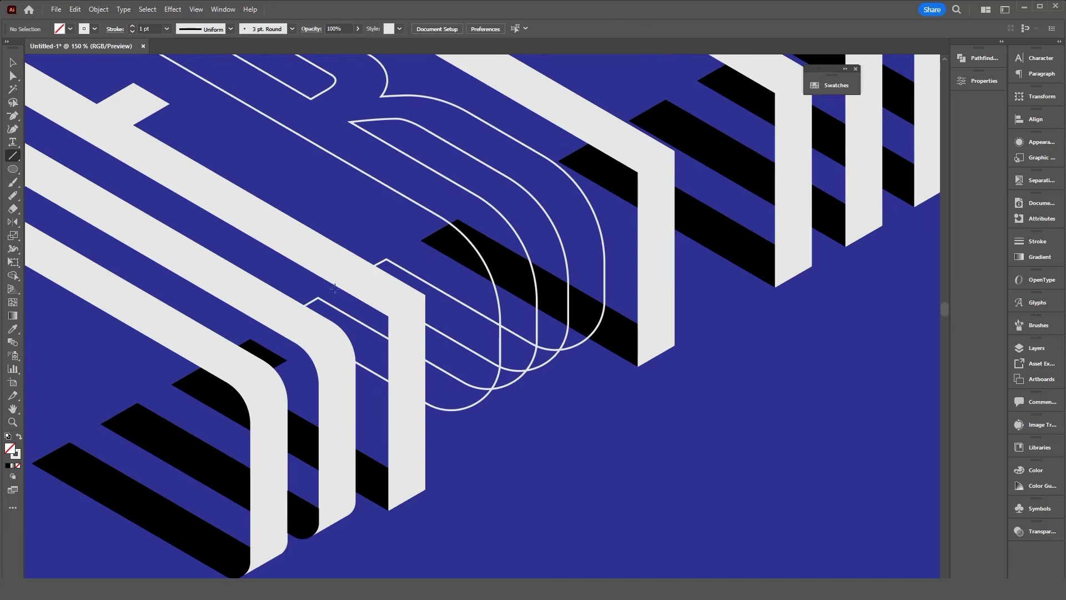
# Draw a straight line across the curved leg bottoms and adjust its lower endpoint
pyautogui.moveTo(283, 319)
pyautogui.mouseDown()
pyautogui.moveTo(398, 251)
pyautogui.moveTo(591, 350)
pyautogui.moveTo(598, 330)
pyautogui.mouseUp()
pyautogui.press('v')
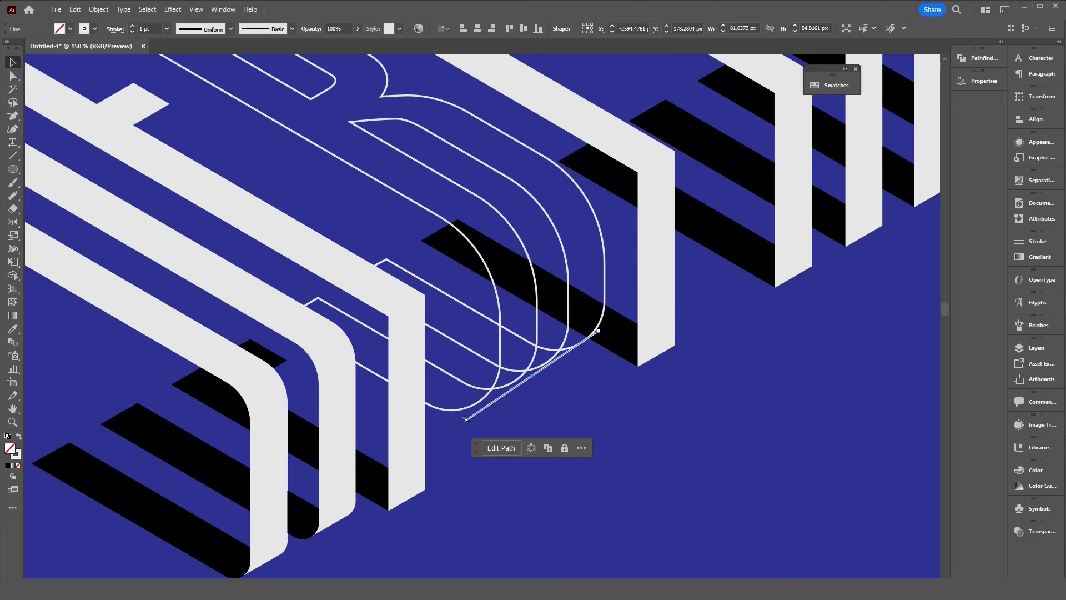
pyautogui.moveTo(466, 420); pyautogui.dragTo(458, 413)
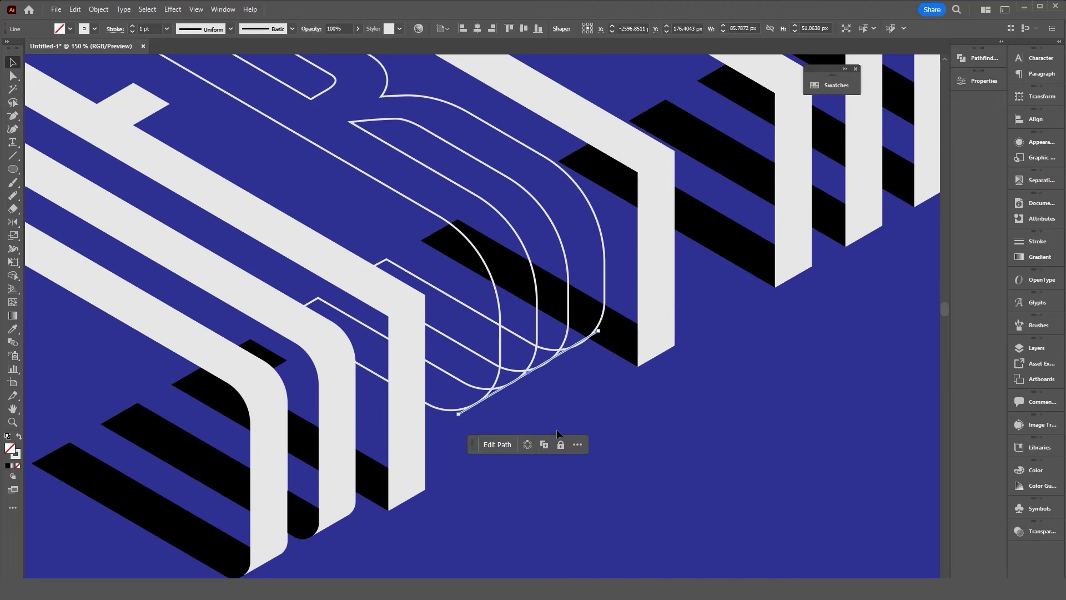
pyautogui.hotkey('ctrl', 'y')
pyautogui.moveTo(549, 378); pyautogui.dragTo(640, 362)
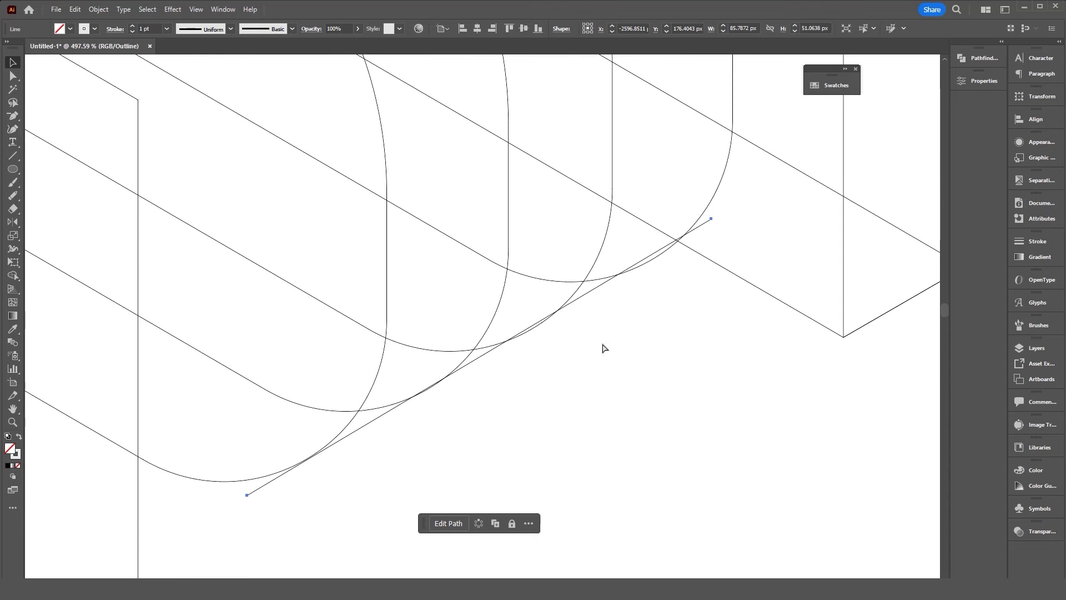
# In Outline view, move the line's endpoints to touch the curves, then return to Preview
pyautogui.moveTo(245, 499); pyautogui.dragTo(240, 498)
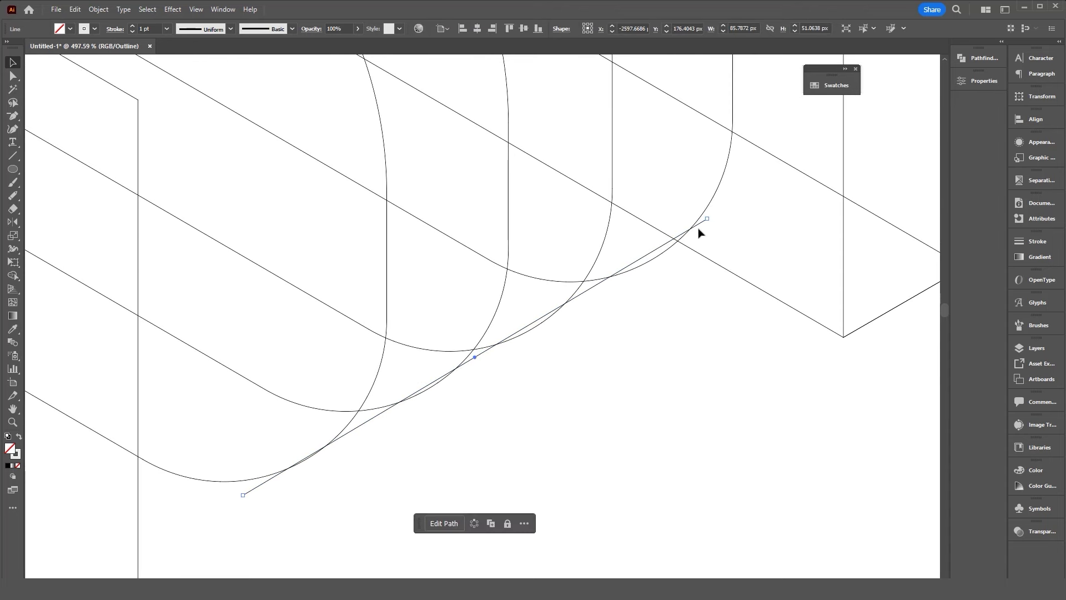
pyautogui.moveTo(706, 221); pyautogui.dragTo(698, 235)
pyautogui.scroll(-2, 477, 405)
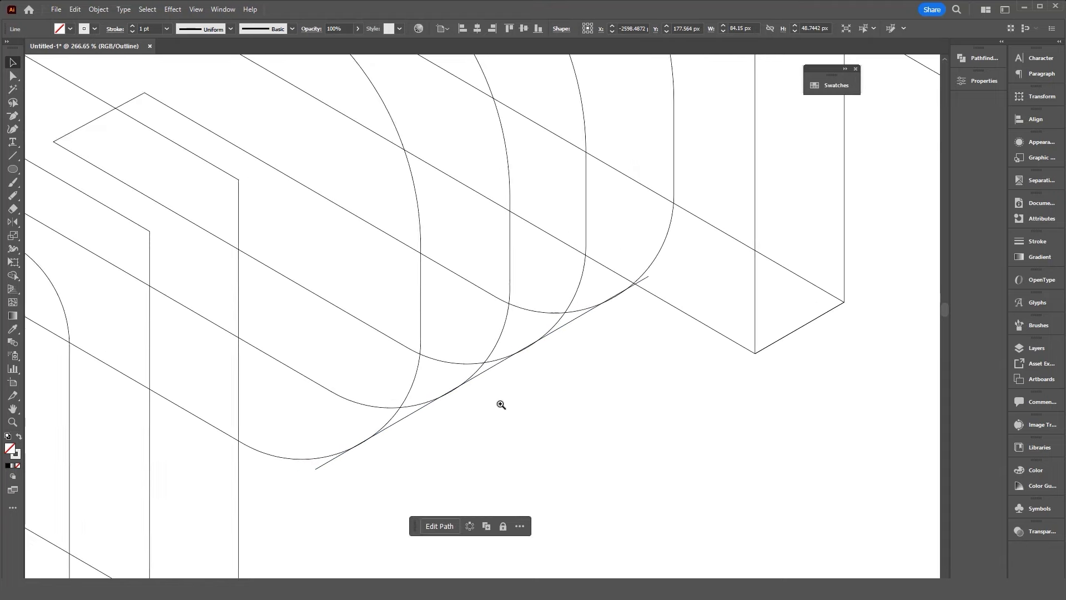
pyautogui.scroll(3, 257, 473)
pyautogui.scroll(5, 472, 446)
pyautogui.scroll(-2, 273, 408)
pyautogui.scroll(-3, 273, 408)
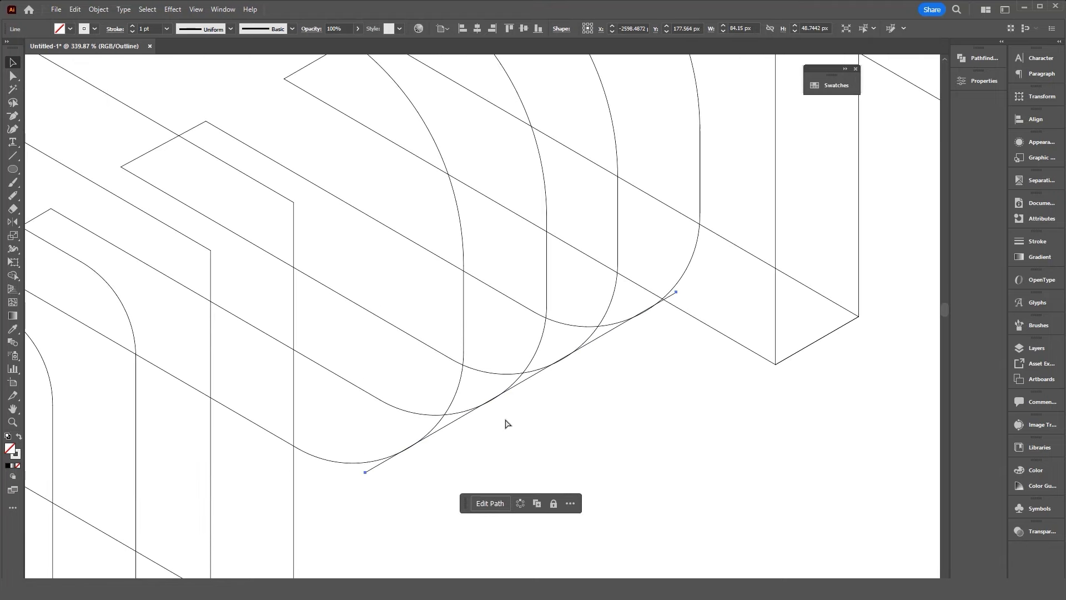
pyautogui.hotkey('ctrl', 'y')
pyautogui.scroll(-2, 555, 425)
pyautogui.click(614, 407)
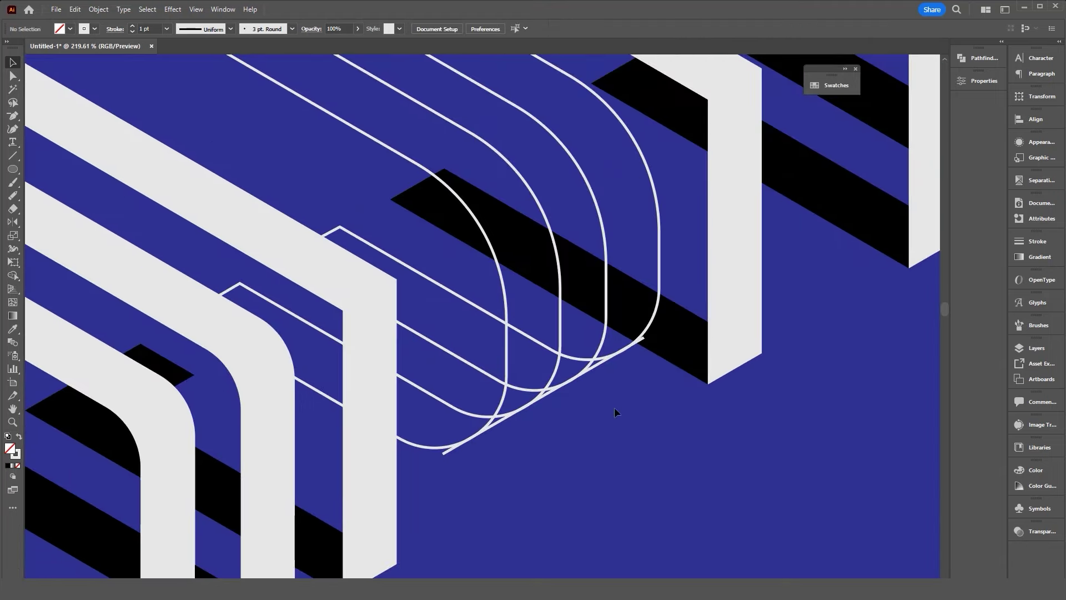
pyautogui.scroll(1, 588, 466)
pyautogui.scroll(2, 588, 467)
# Select all the B's outline paths and merge their front regions with Shape Builder
pyautogui.moveTo(389, 278); pyautogui.dragTo(581, 459)
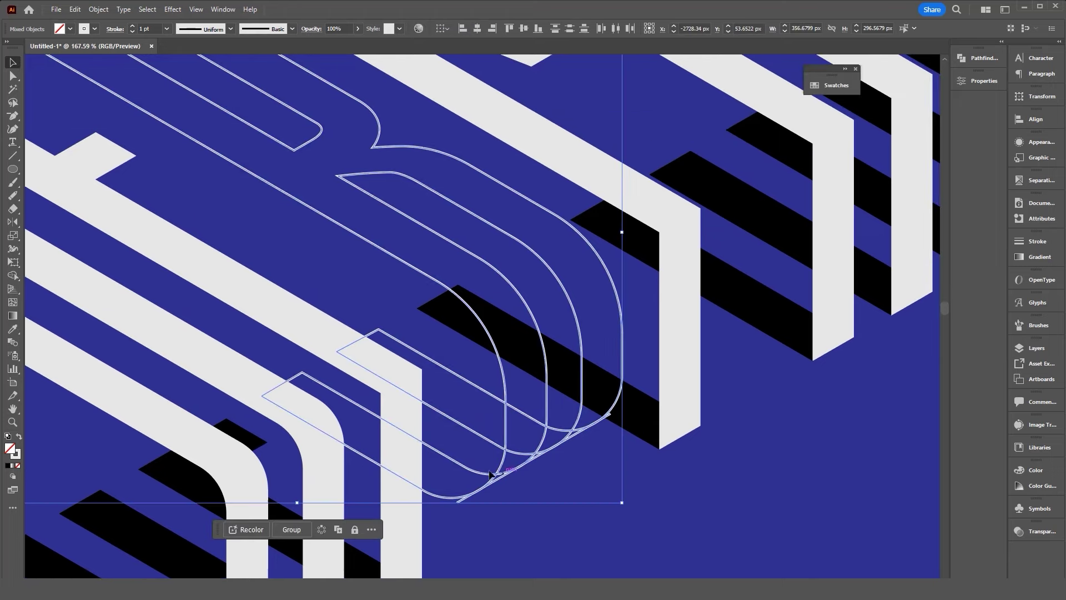
pyautogui.hotkey('shift', 'm')
pyautogui.scroll(-2, 514, 369)
pyautogui.scroll(2, 516, 432)
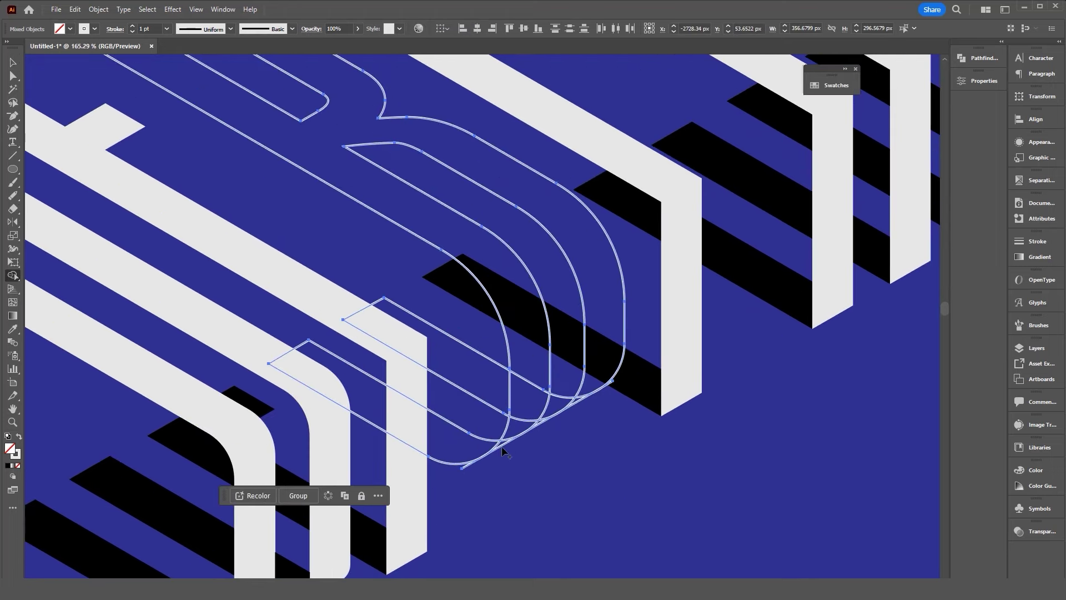
pyautogui.moveTo(503, 444)
pyautogui.mouseDown()
pyautogui.moveTo(525, 345)
pyautogui.moveTo(591, 390)
pyautogui.mouseUp()
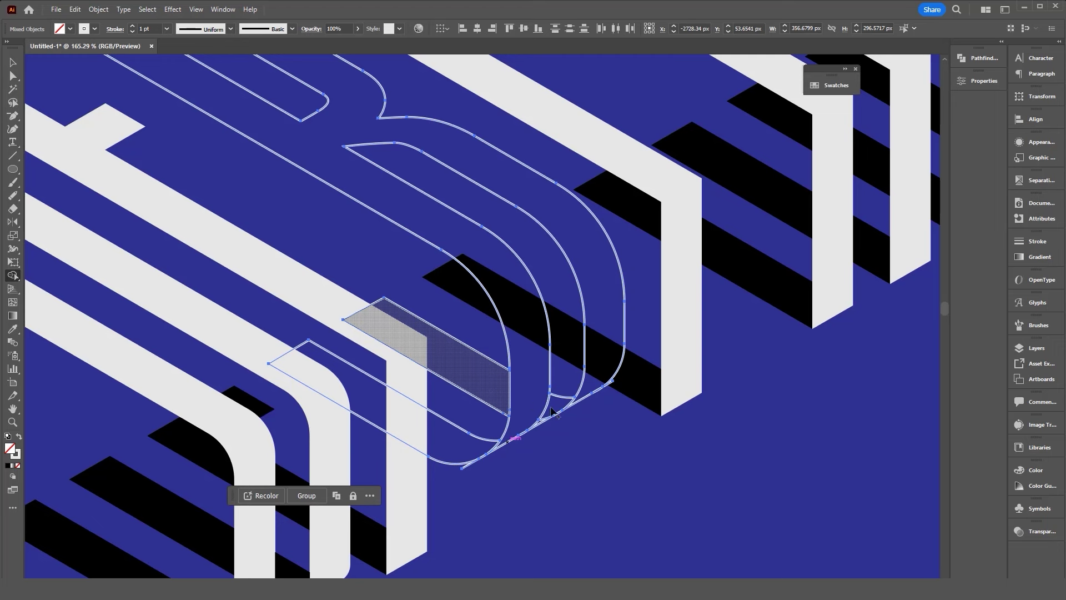
# Deselect, check the merged path along the B's base, then select the outlined B
pyautogui.click(12, 62)
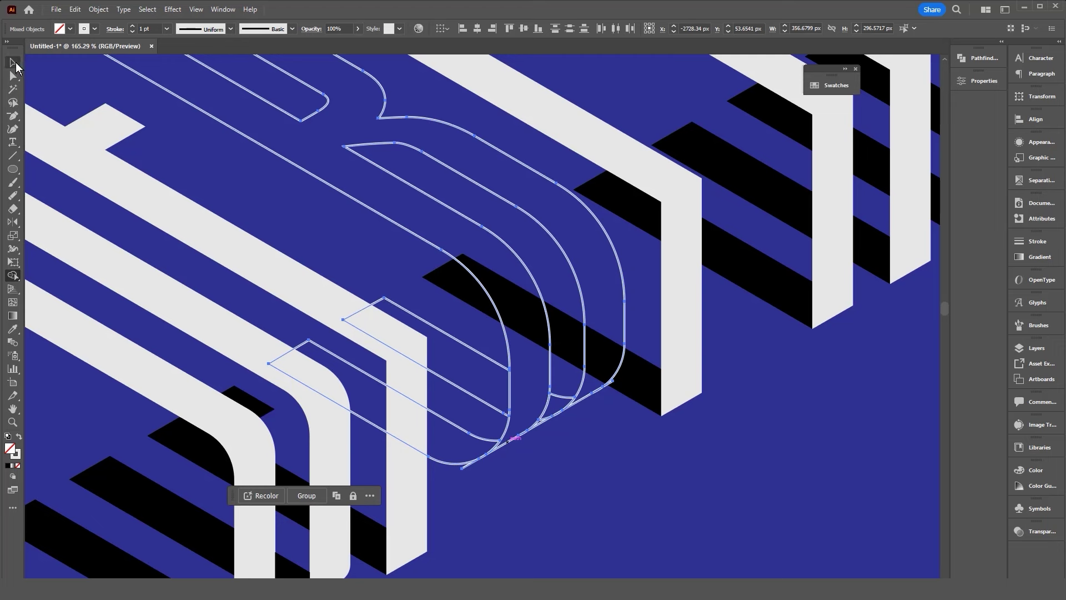
pyautogui.click(562, 478)
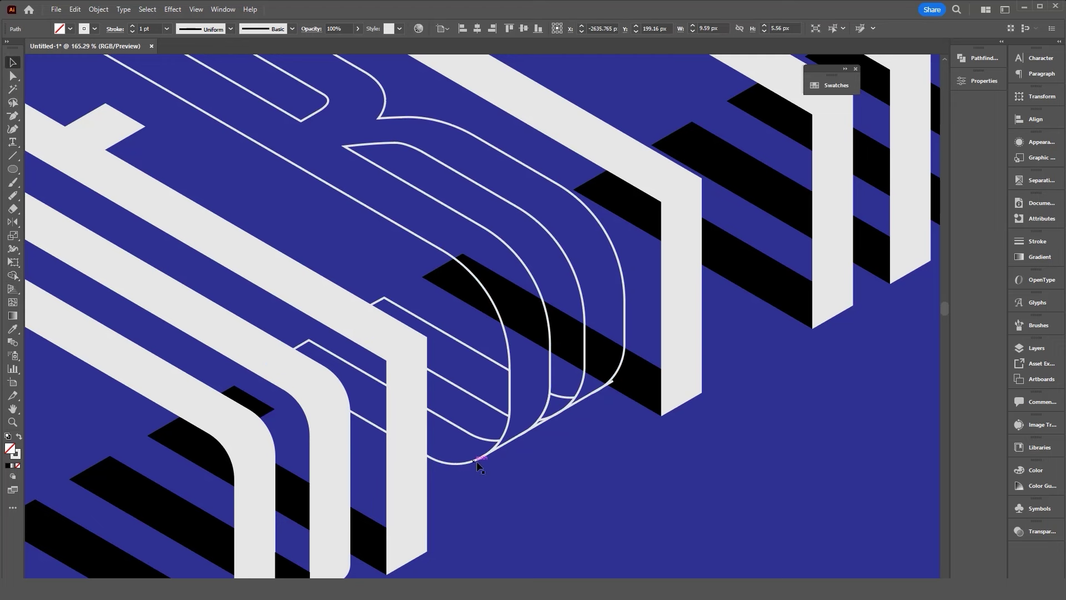
pyautogui.click(533, 431)
pyautogui.click(599, 422)
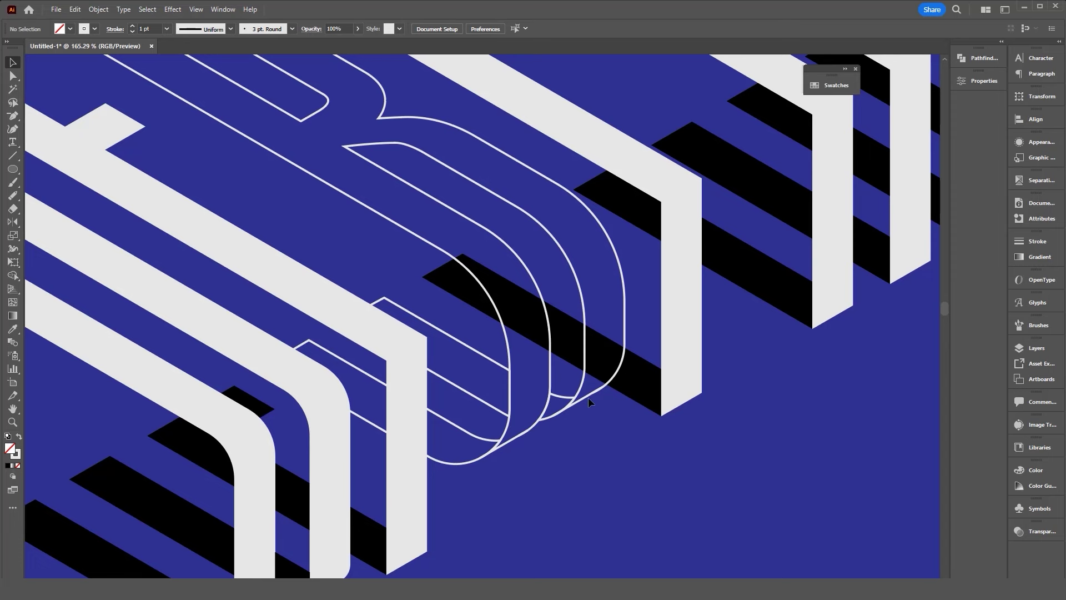
pyautogui.scroll(-1, 559, 418)
pyautogui.scroll(2, 493, 407)
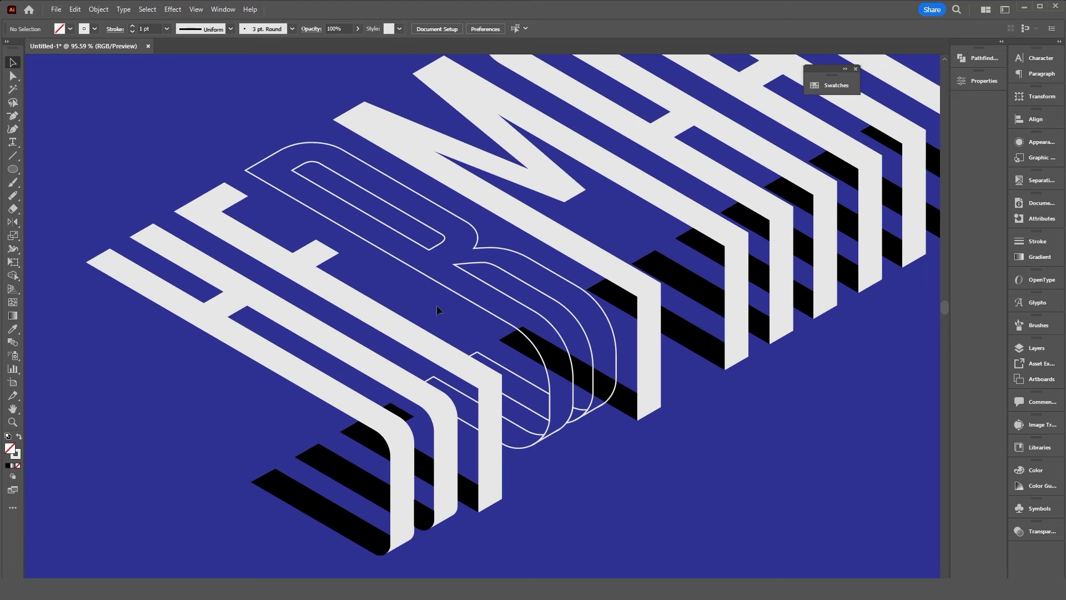
pyautogui.click(443, 287)
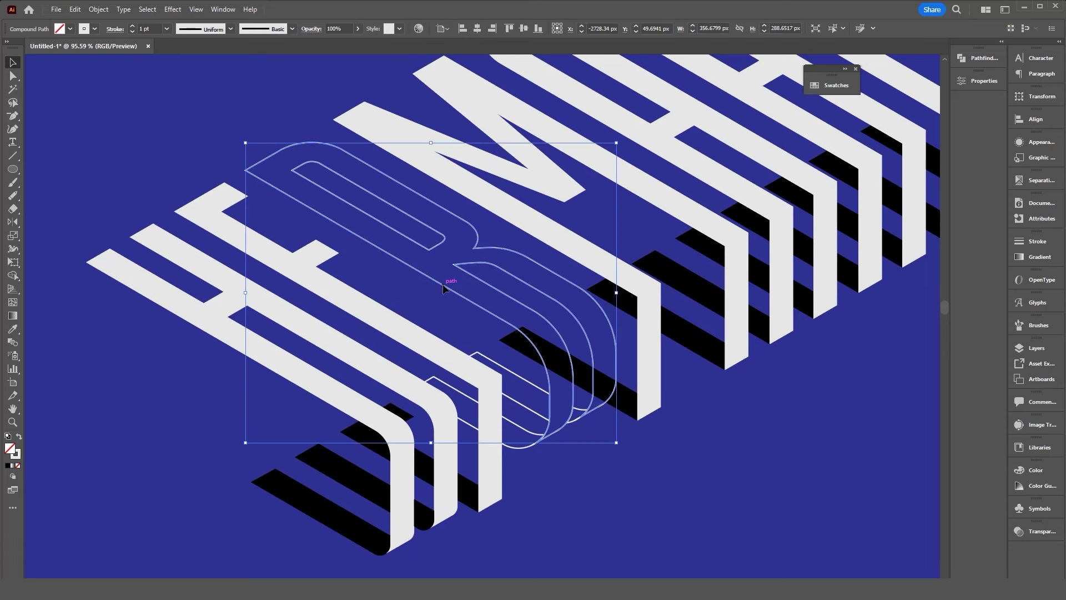
# Swap the B's white stroke to a white fill
pyautogui.hotkey('shift', 'x')
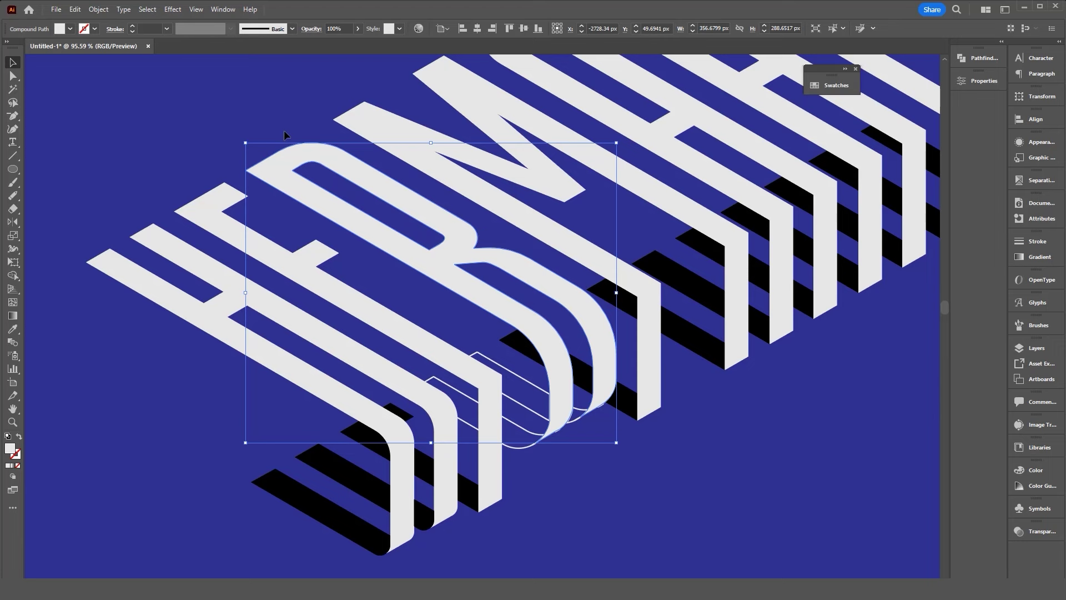
pyautogui.click(245, 178)
pyautogui.click(12, 276)
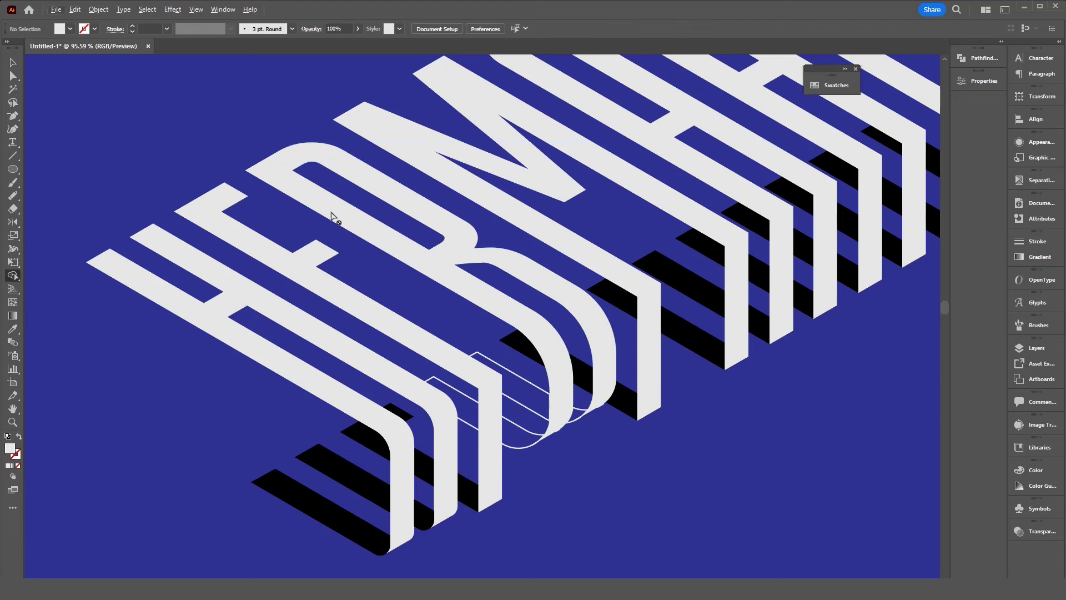
pyautogui.click(13, 63)
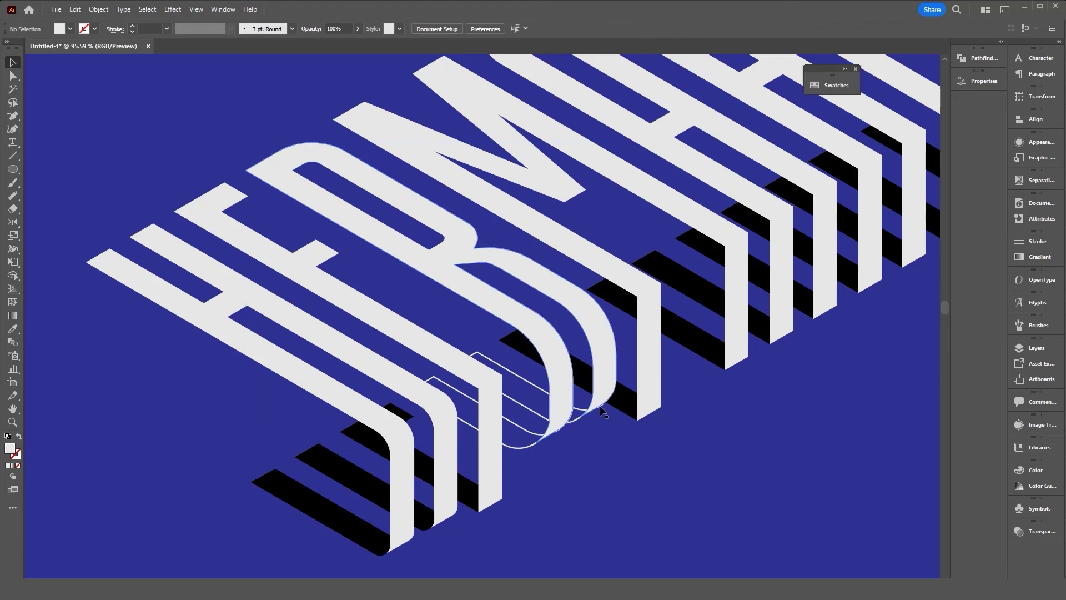
# Give the parallelogram and corner pieces white fill, group them, and add the lower piece
pyautogui.scroll(3, 576, 444)
pyautogui.click(494, 425)
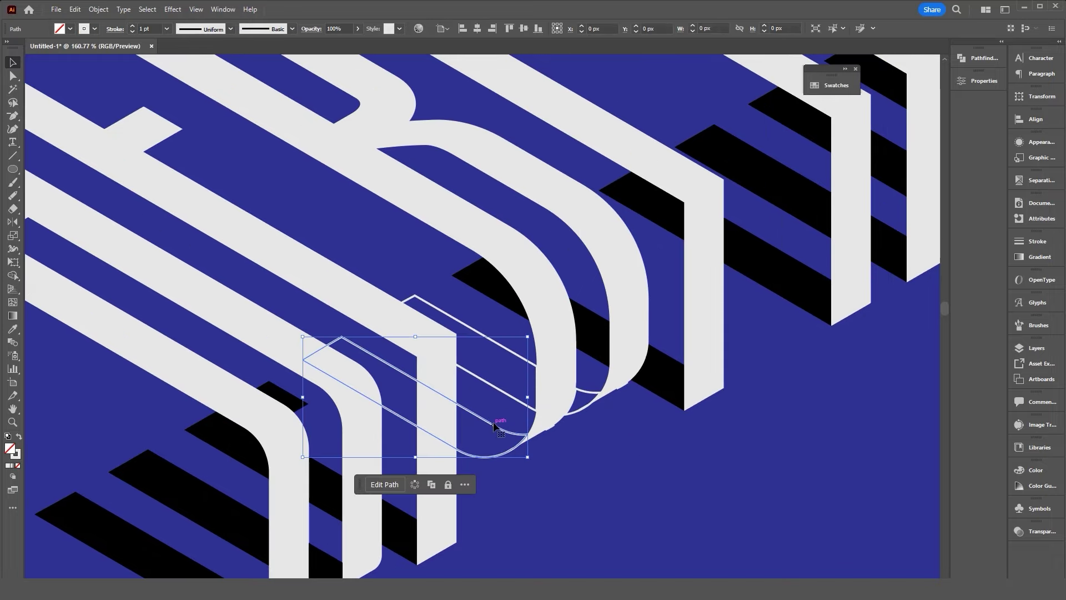
pyautogui.click(512, 398)
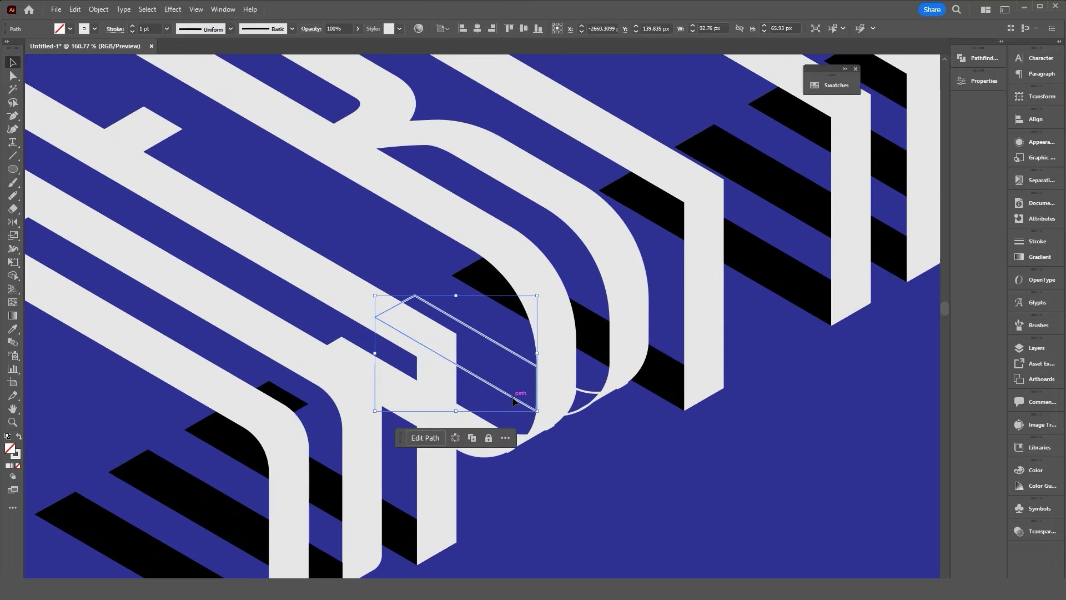
pyautogui.hotkey('shift', 'x')
pyautogui.click(585, 397)
pyautogui.hotkey('shift', 'x')
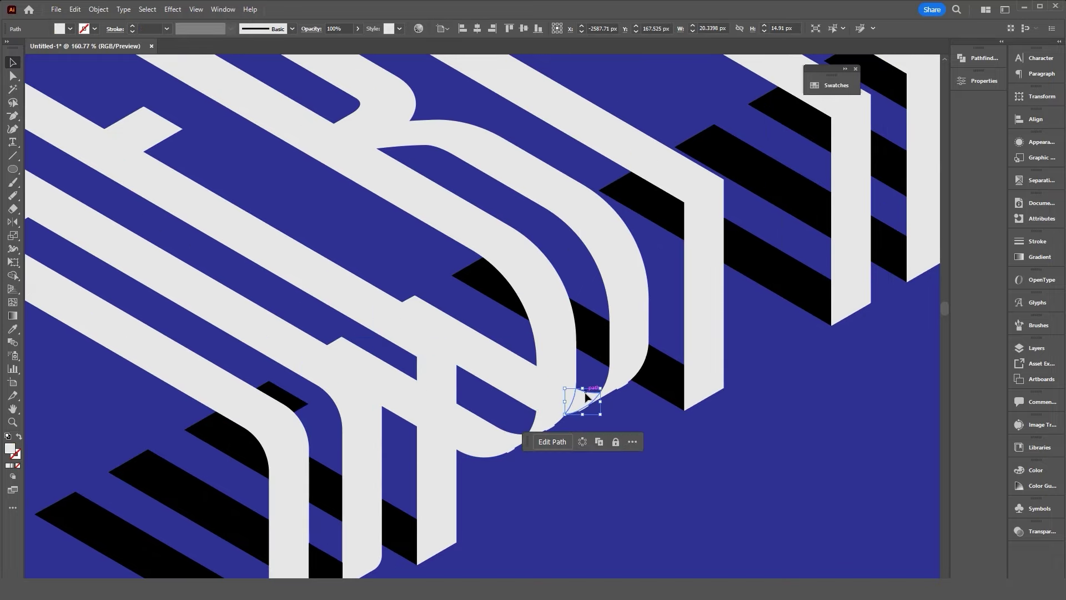
pyautogui.keyDown('shift'); pyautogui.click(516, 388); pyautogui.keyUp('shift')
pyautogui.hotkey('ctrl', 'g')
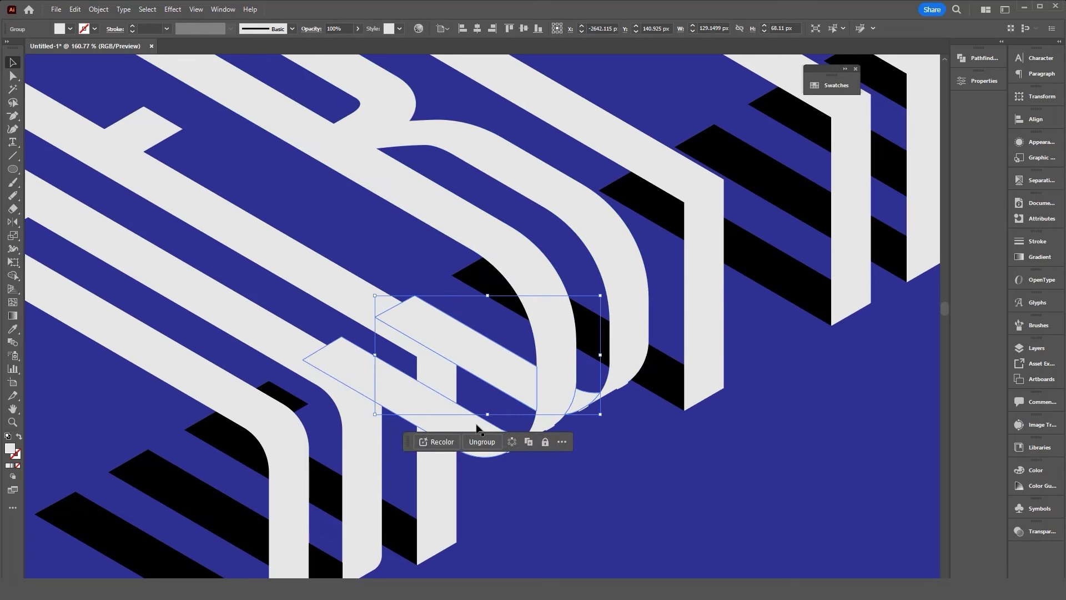
pyautogui.keyDown('shift'); pyautogui.click(476, 427); pyautogui.keyUp('shift')
# Copy the black shadow fill onto the selected lower pieces with the Eyedropper
pyautogui.press('i')
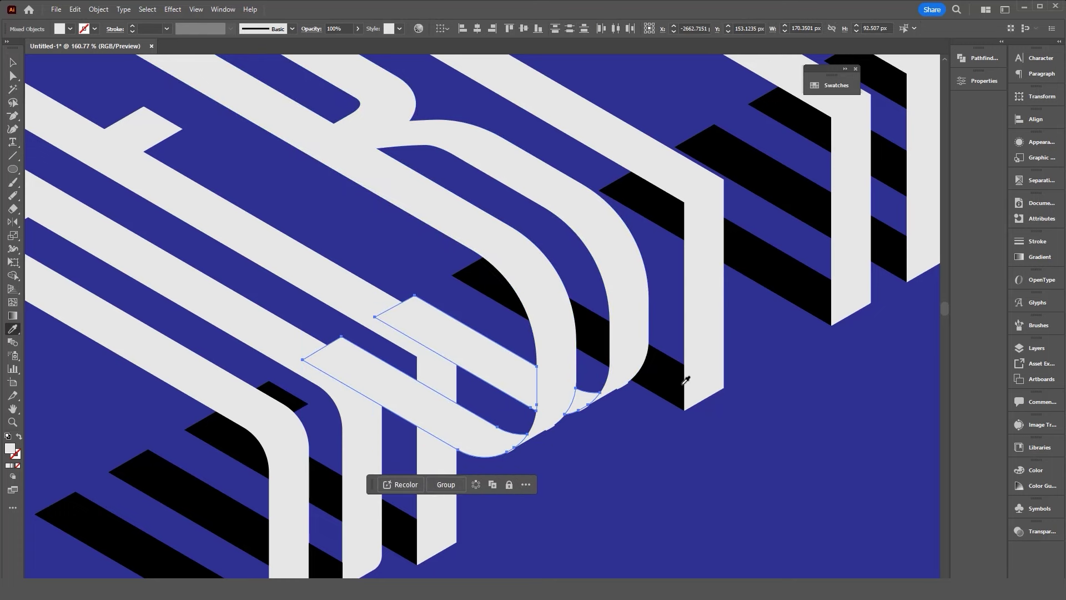
pyautogui.click(686, 380)
pyautogui.click(12, 62)
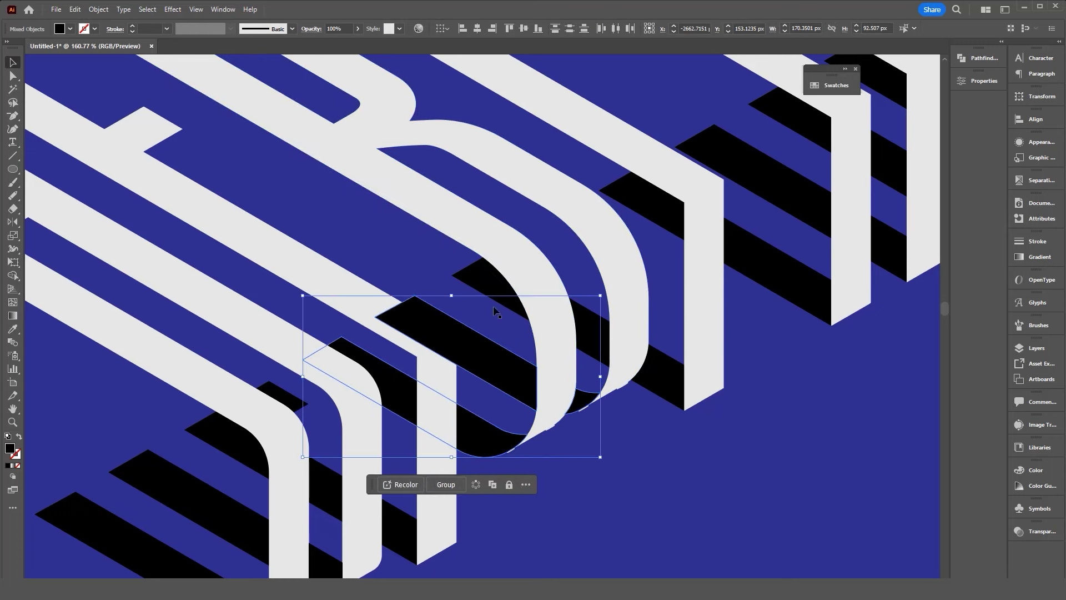
pyautogui.click(635, 452)
# Check the black shadow piece under the B, then fit the whole artboard in view
pyautogui.scroll(4, 592, 355)
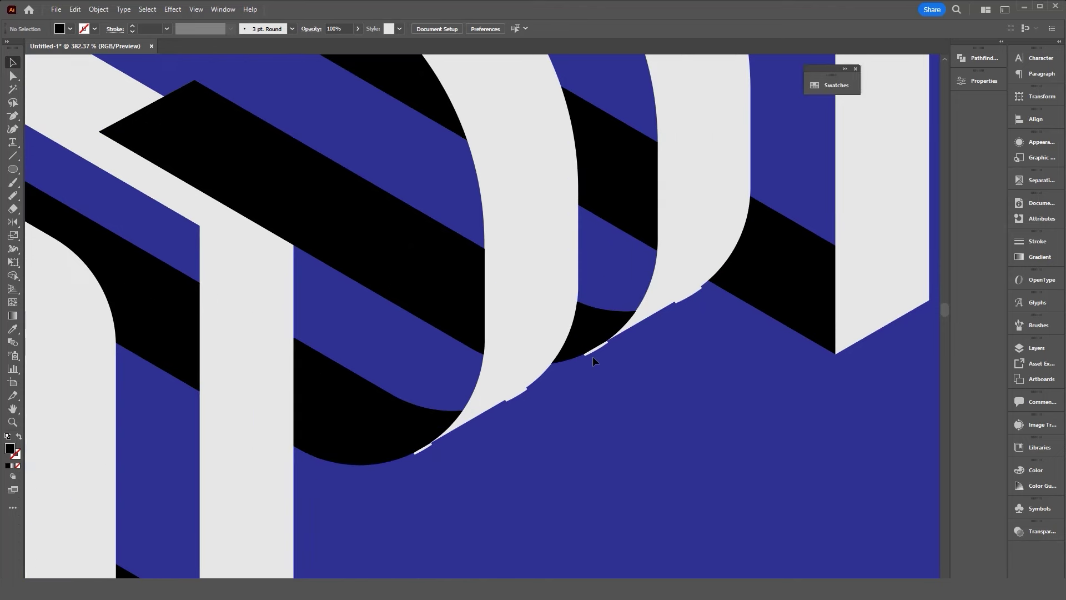
pyautogui.click(381, 416)
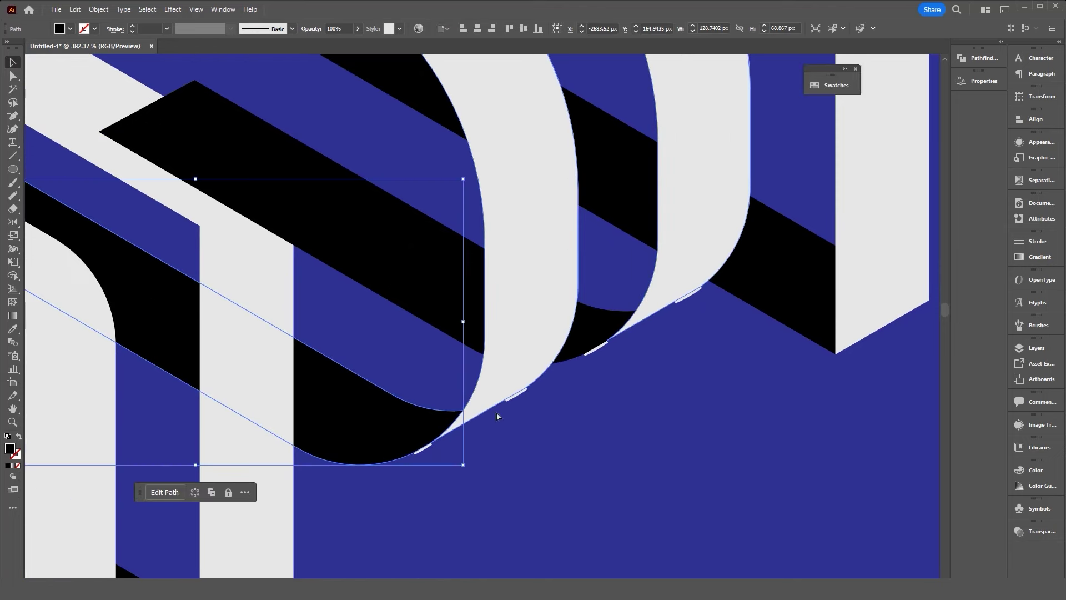
pyautogui.scroll(-3, 497, 415)
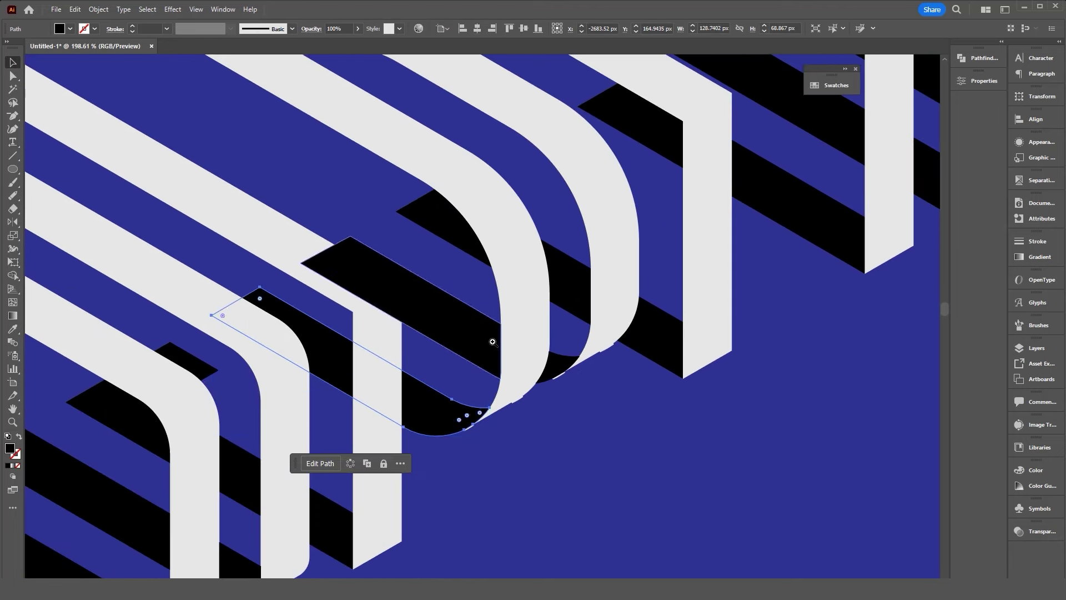
pyautogui.scroll(-5, 492, 342)
pyautogui.click(646, 395)
pyautogui.hotkey('ctrl', '0')
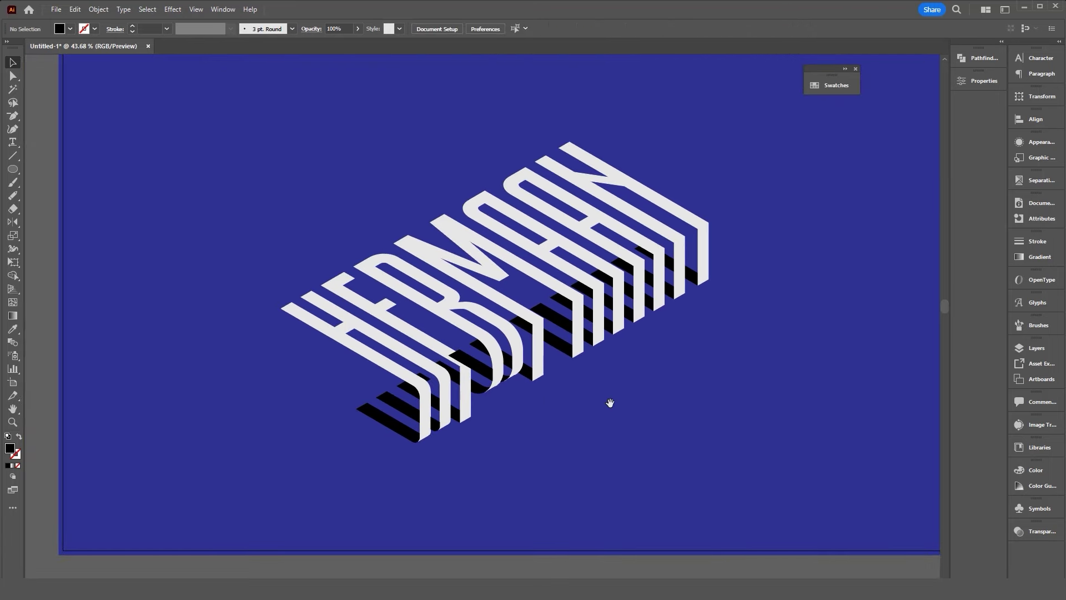
pyautogui.scroll(2, 489, 399)
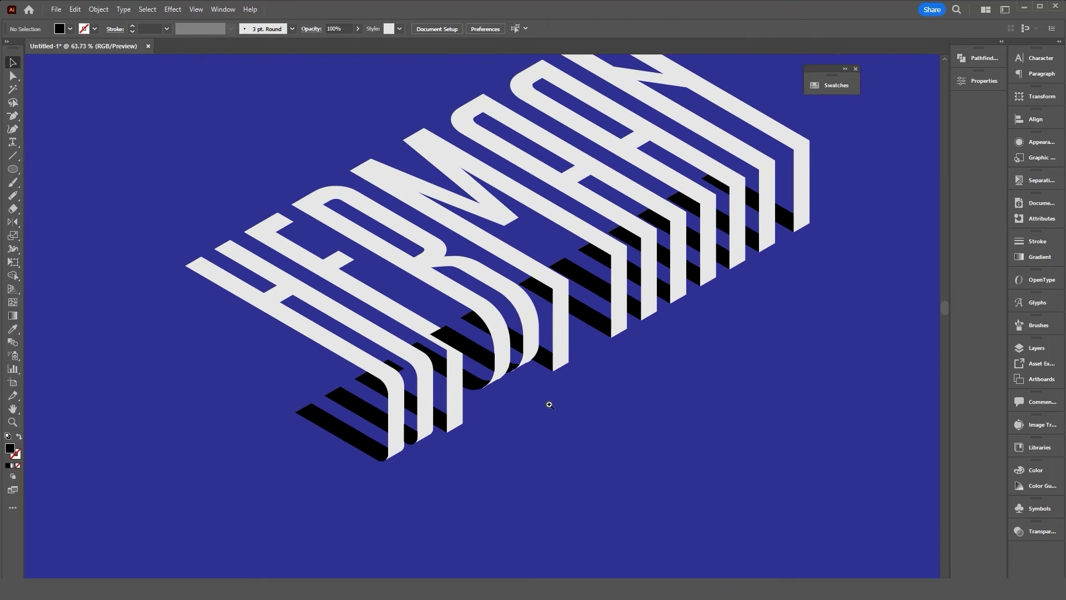
pyautogui.click(473, 350)
pyautogui.press('a')
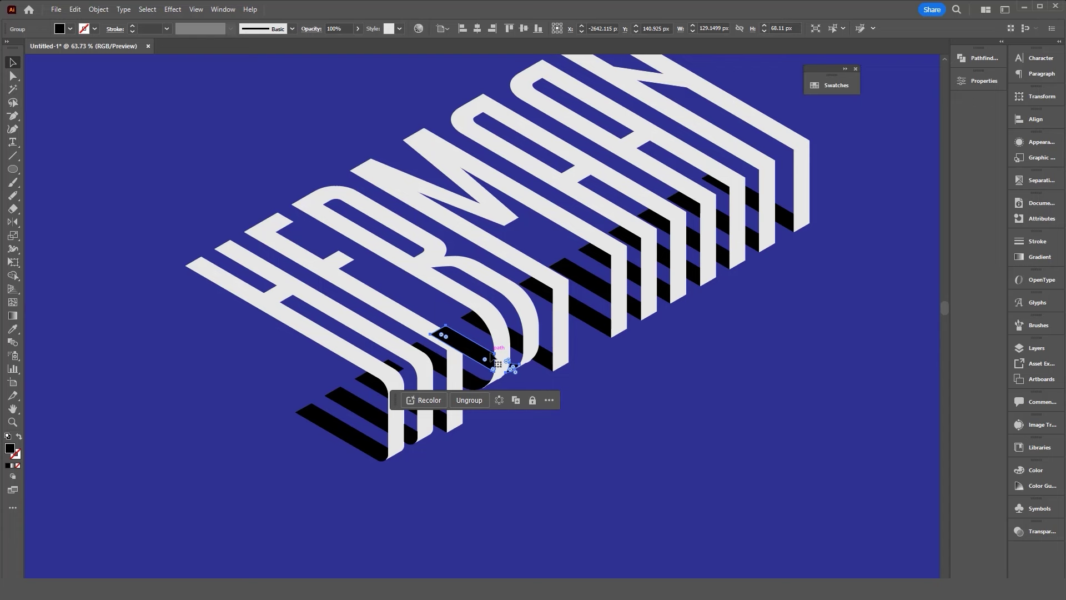
pyautogui.press('v')
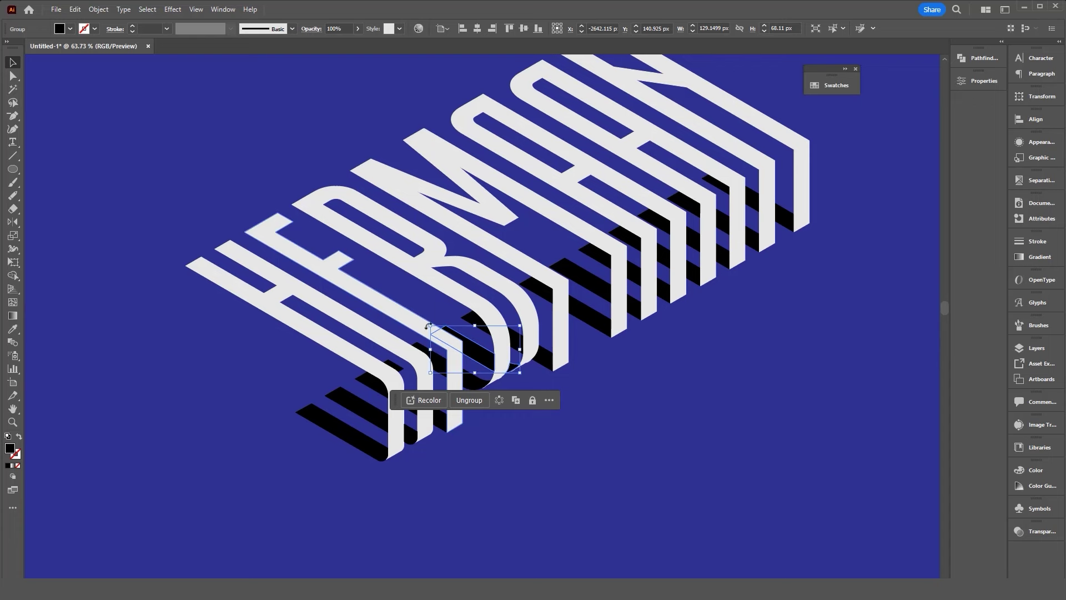
pyautogui.click(418, 306)
pyautogui.moveTo(567, 428)
pyautogui.mouseDown()
pyautogui.moveTo(489, 363)
pyautogui.moveTo(545, 385)
pyautogui.mouseUp()
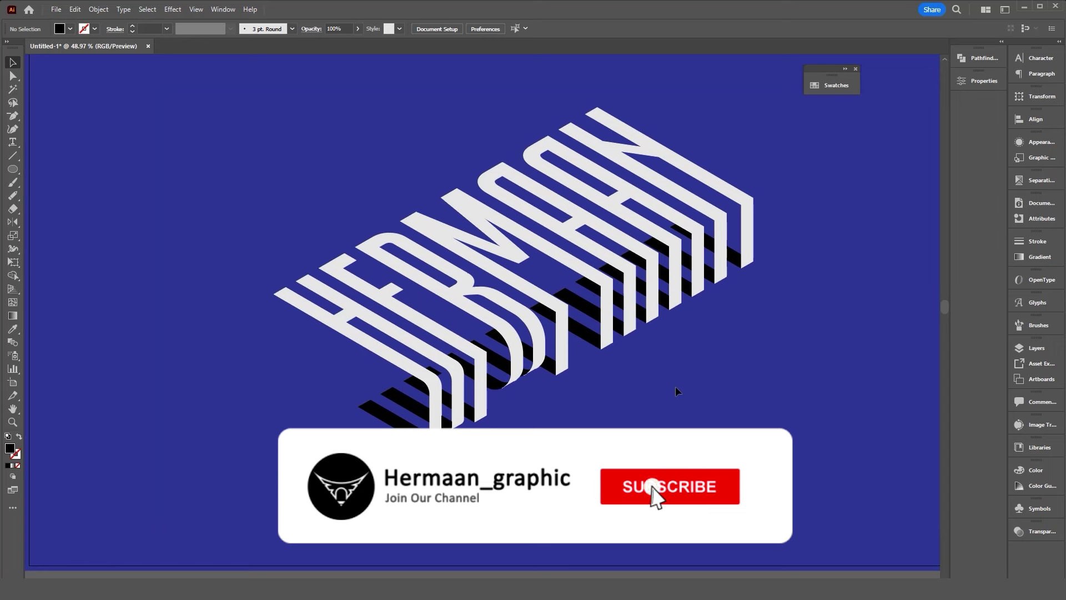